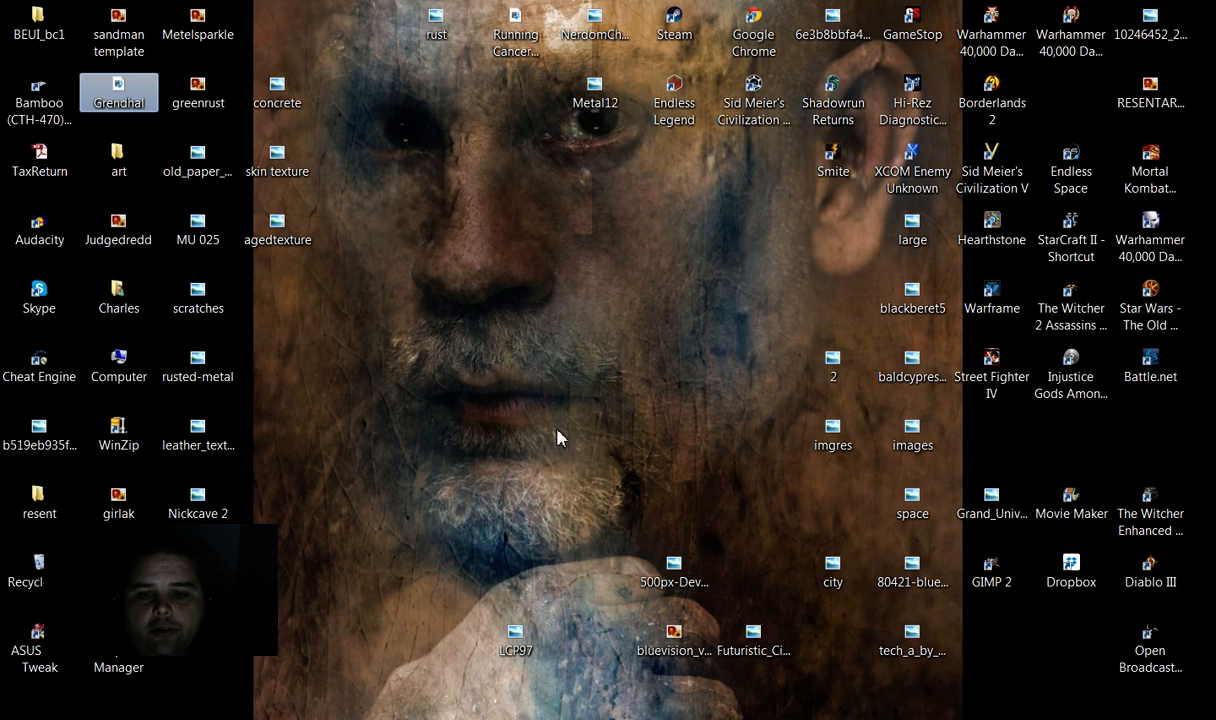
Step: Launch GIMP 2 and create a new blank image 840 × 1290 px in size
right_click(990, 582)
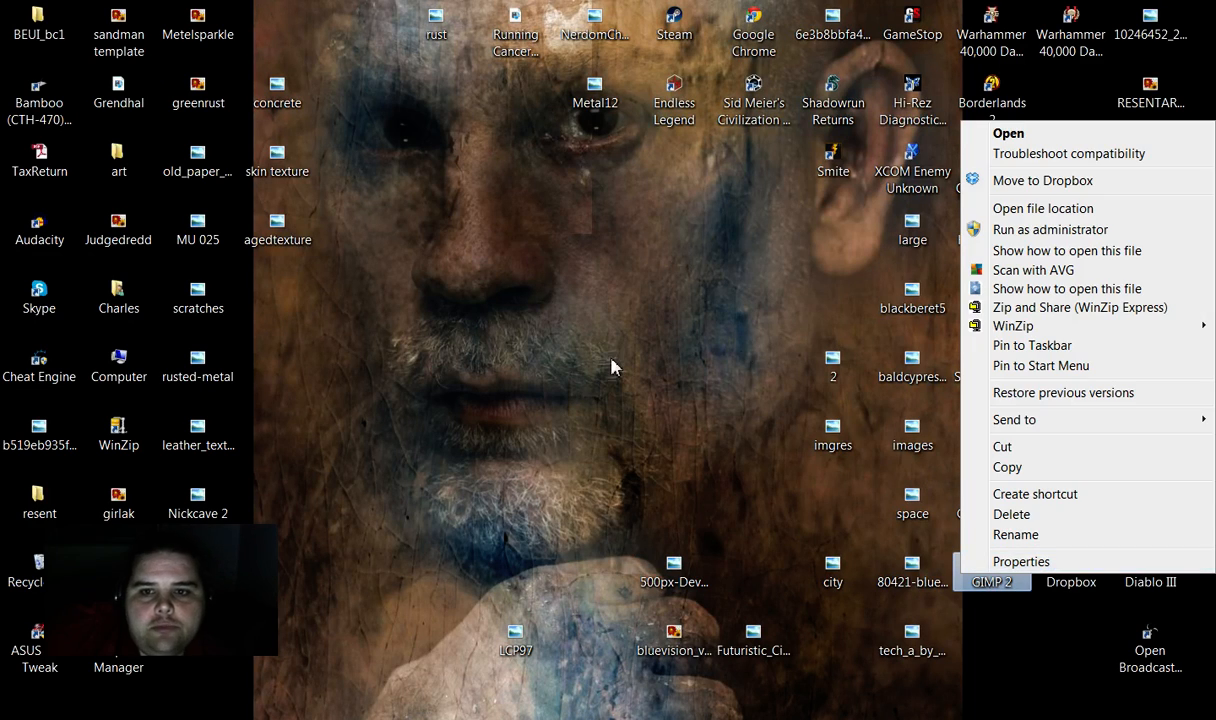
click(1035, 141)
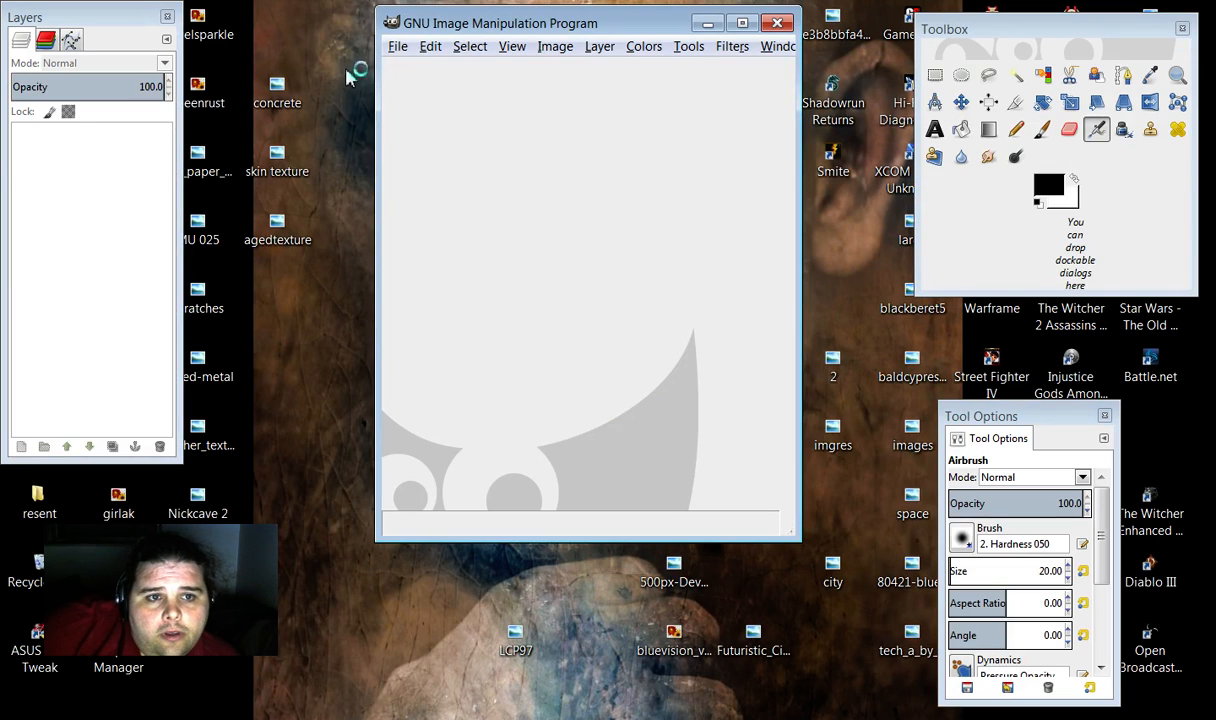
click(398, 47)
click(433, 73)
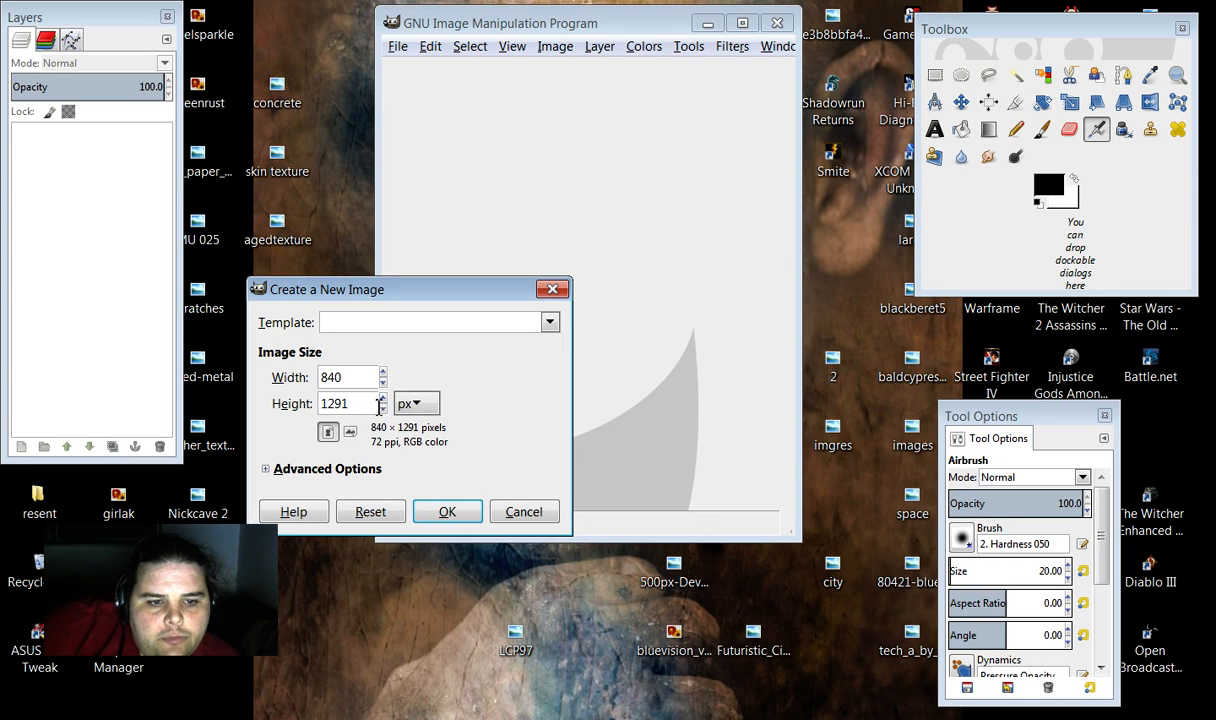
click(450, 513)
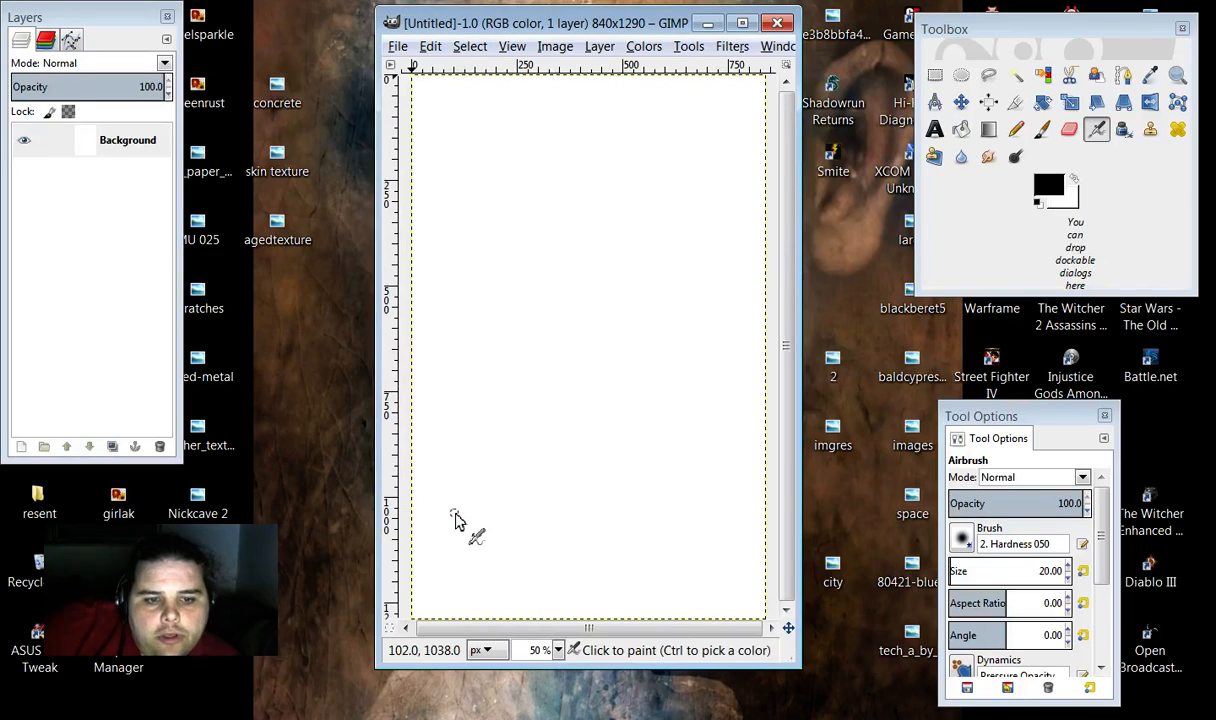
Step: Enlarge the image window and add the Nickcave 2 picture from the desktop as a new layer
drag(800, 200, 860, 206)
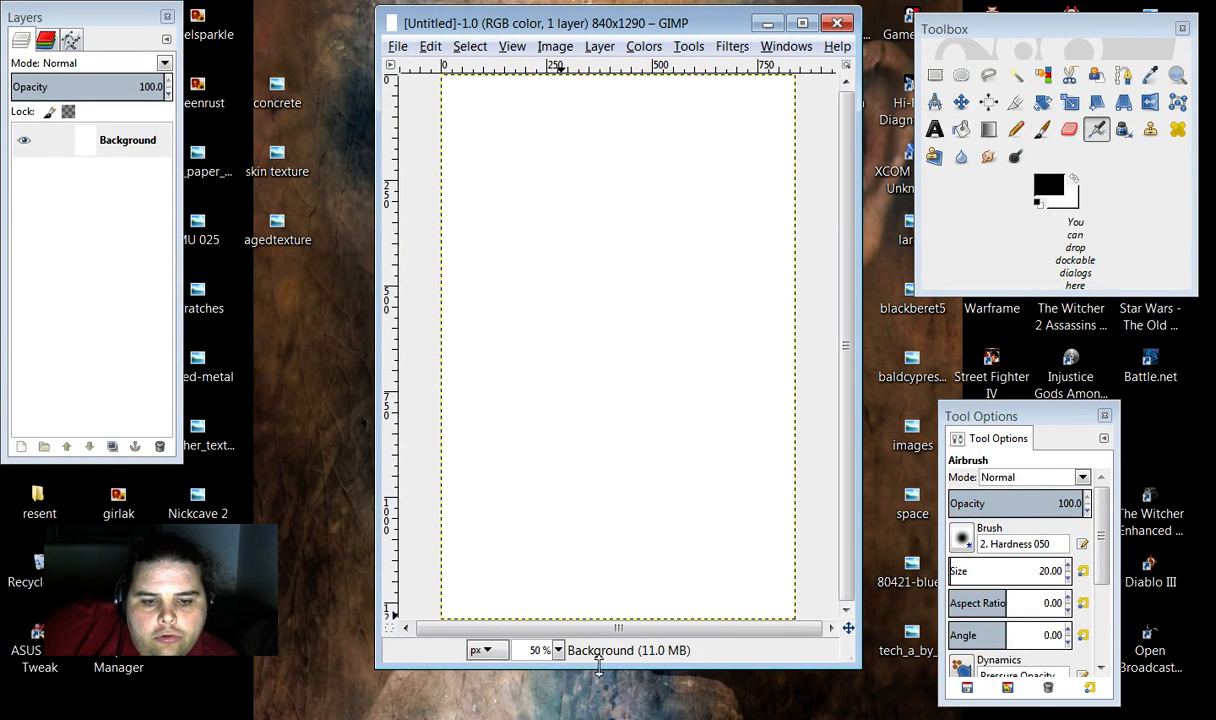
drag(612, 668, 610, 701)
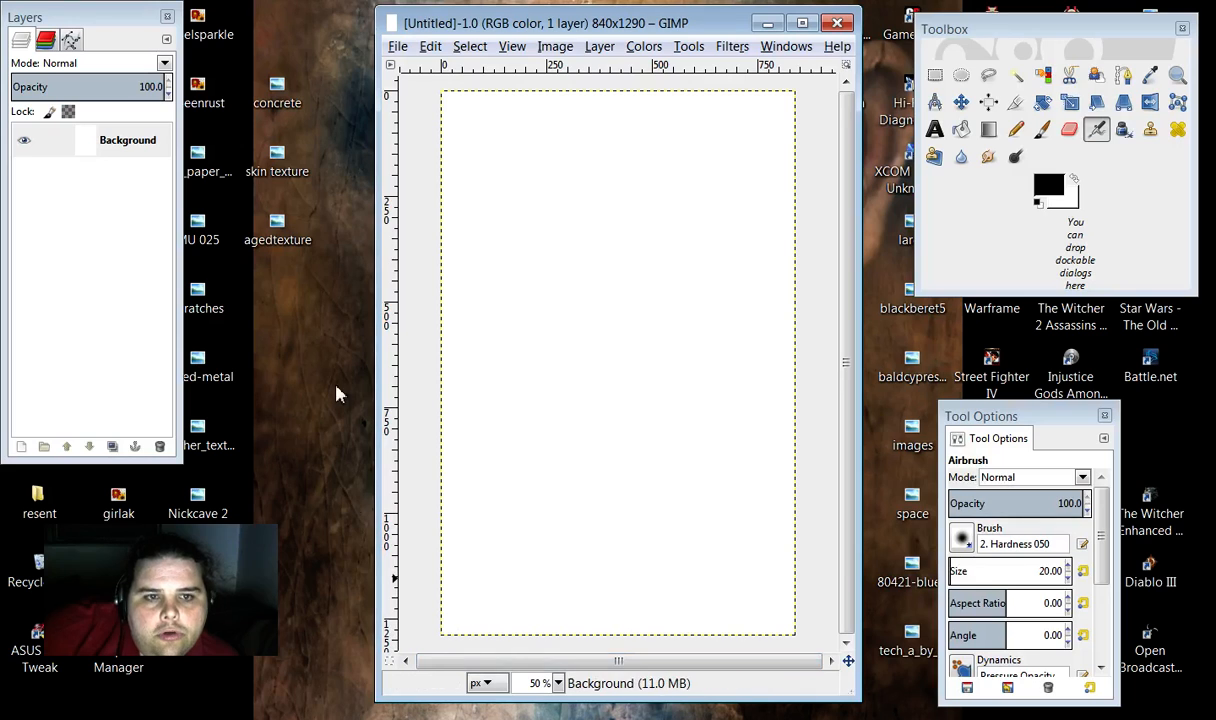
drag(198, 497, 652, 335)
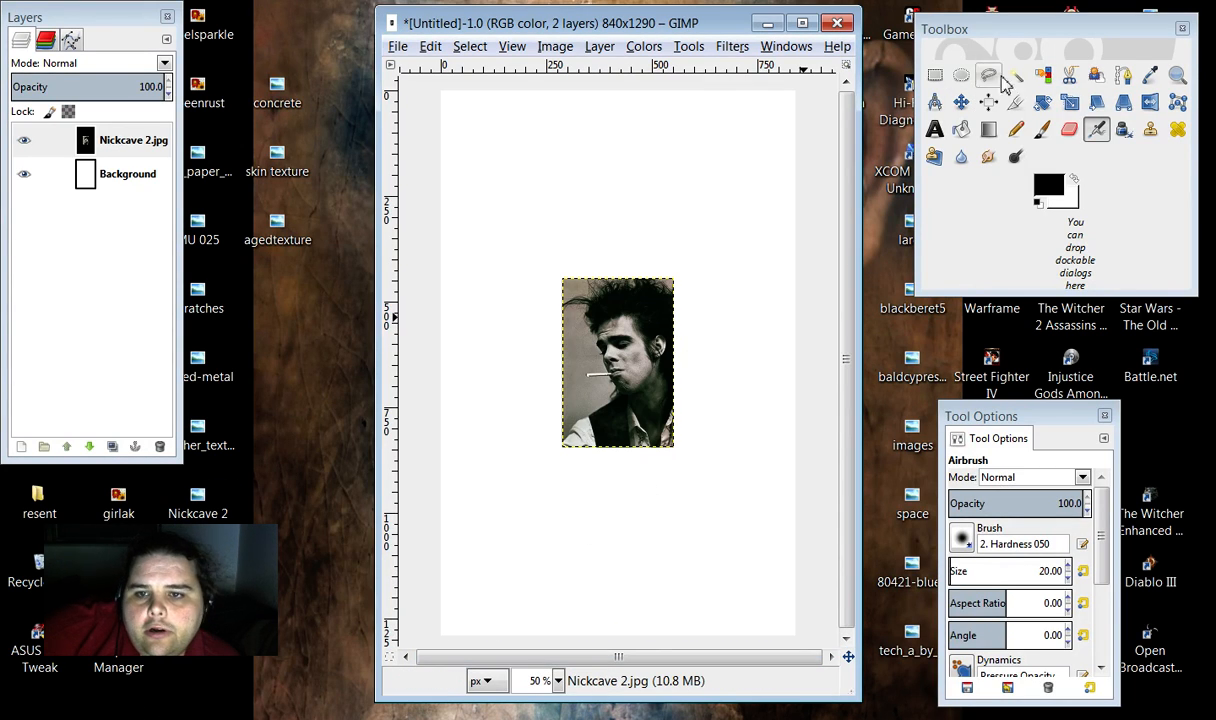
Step: Scale the Nickcave 2 layer to 869 × 1306 px to fill the canvas and fit the layer to the image size
click(1067, 104)
drag(622, 263, 472, 212)
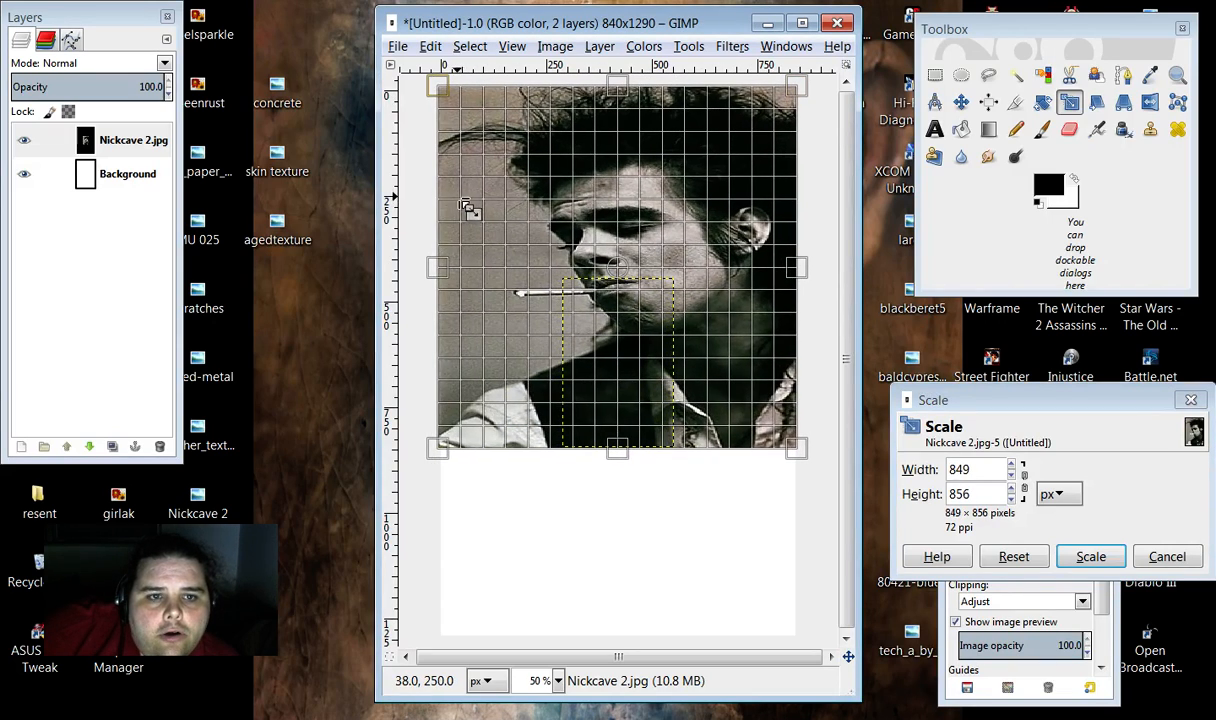
drag(607, 435, 602, 616)
drag(706, 468, 636, 514)
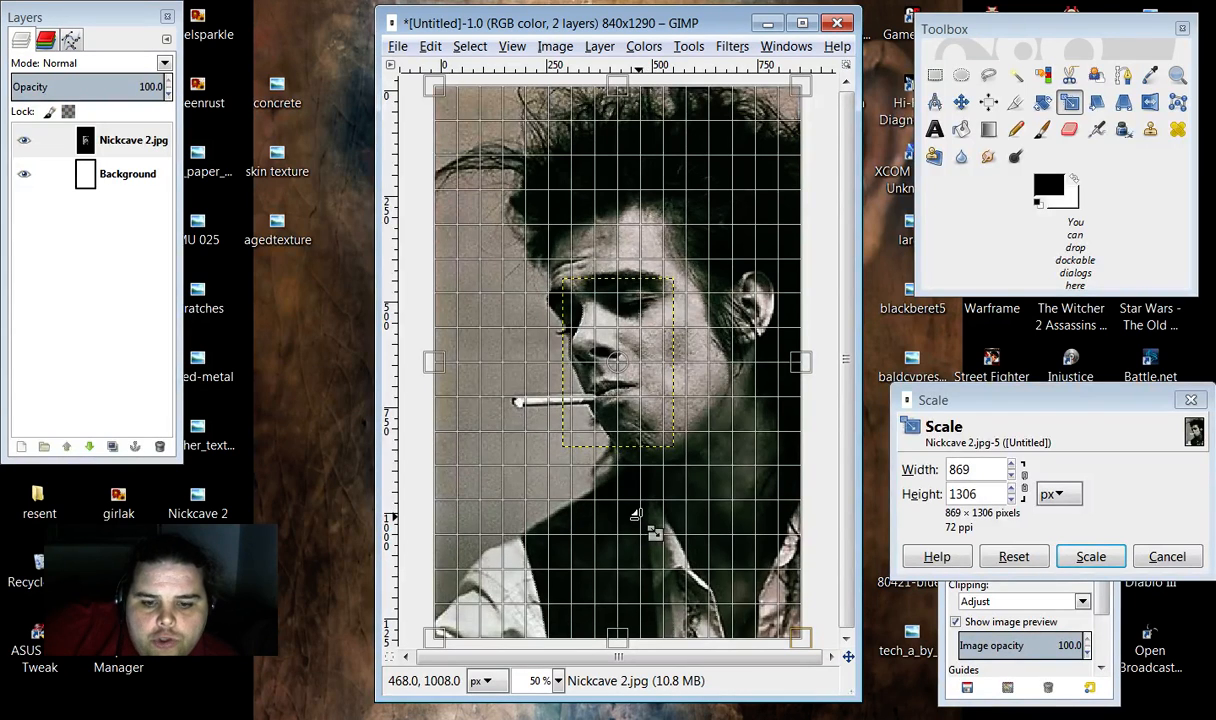
click(1090, 557)
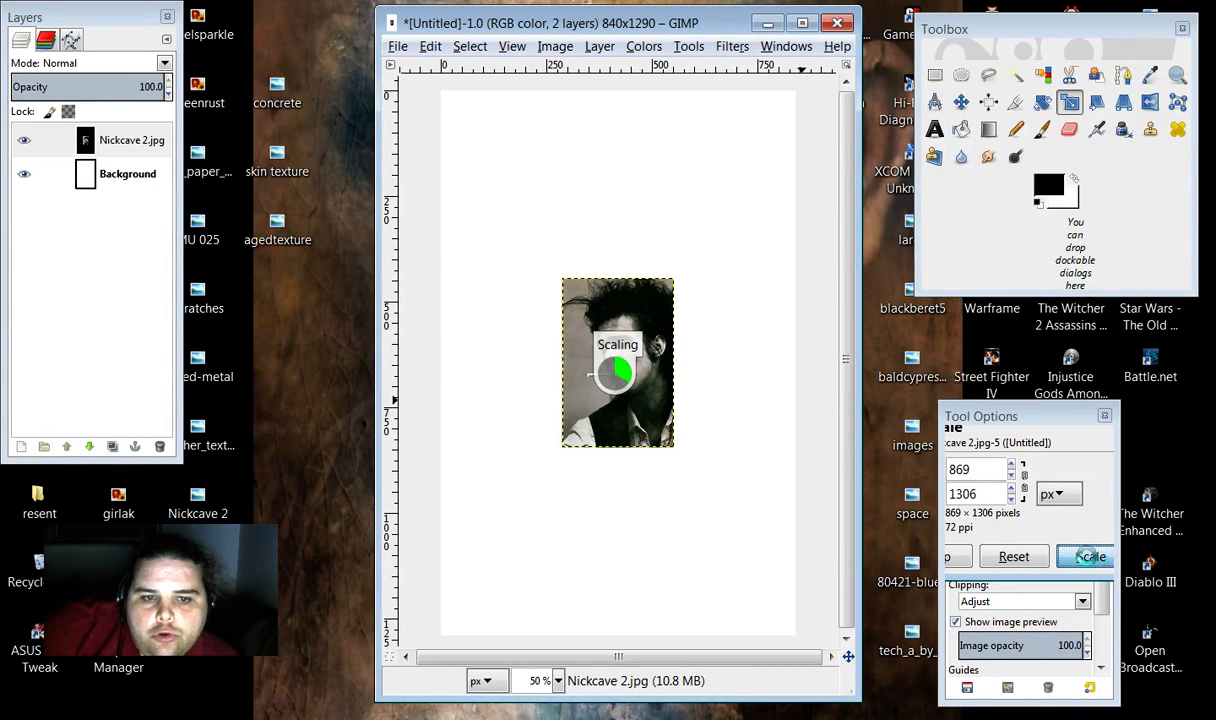
click(599, 46)
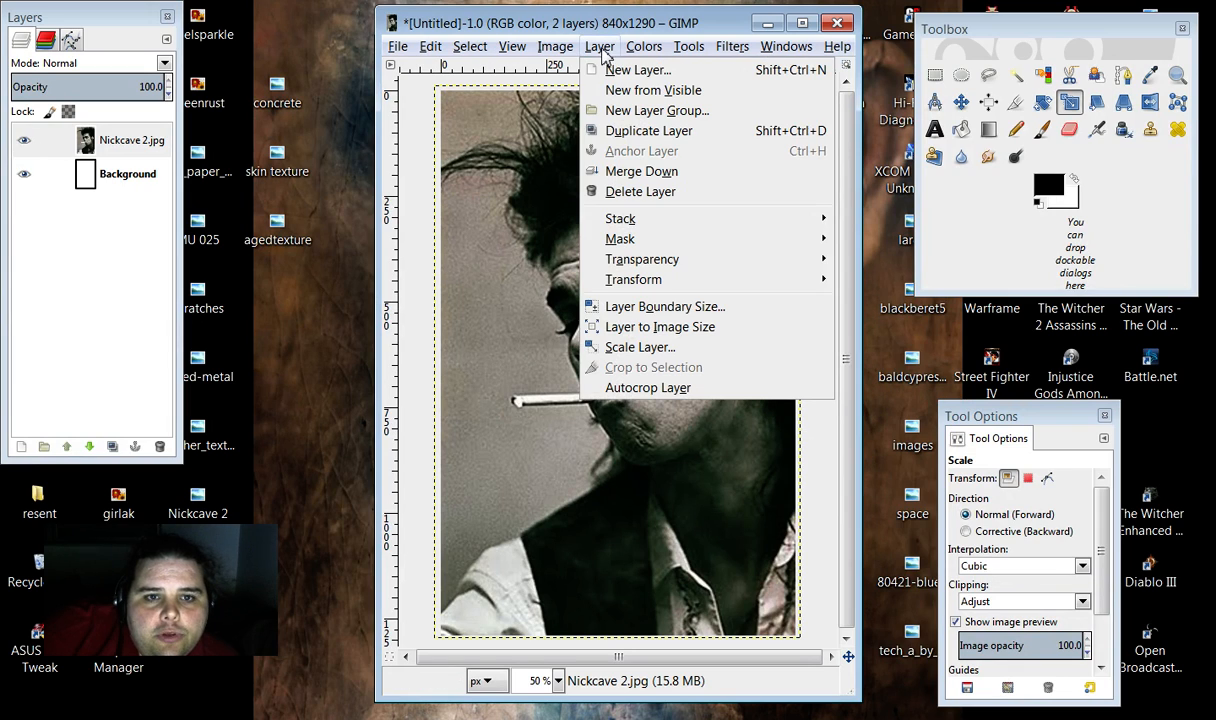
click(678, 333)
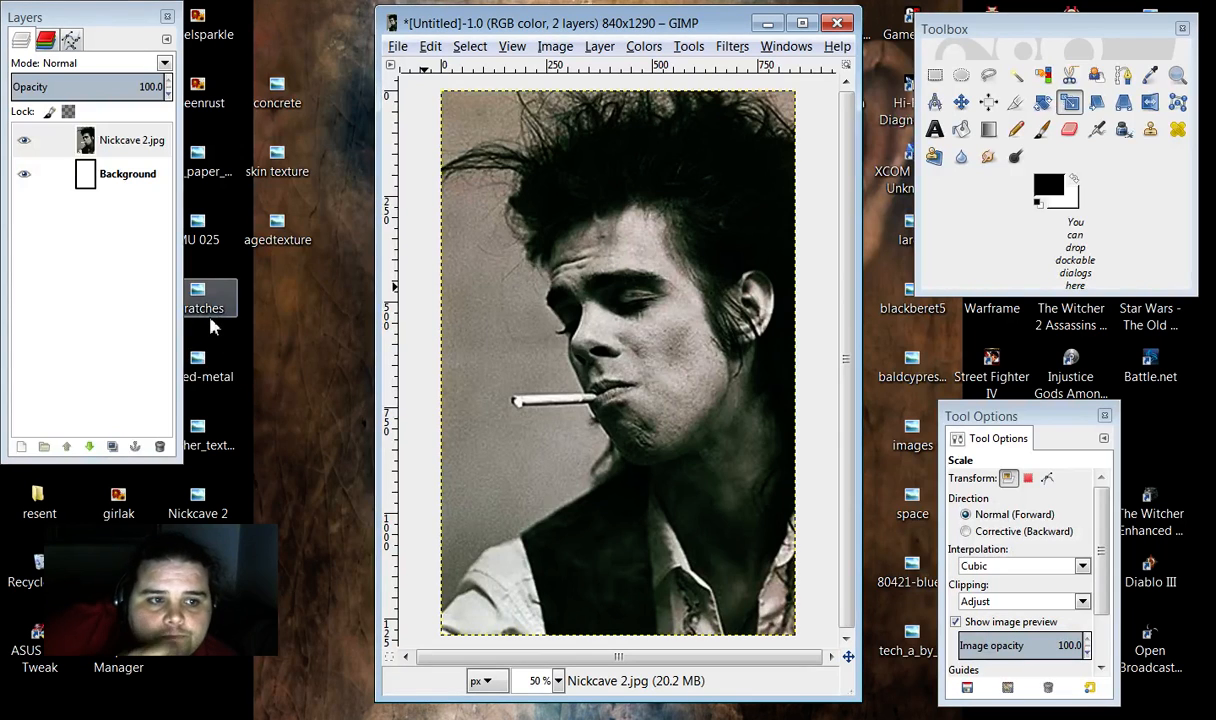
Step: Duplicate the Nickcave 2 layer and delete the white Background layer
click(145, 432)
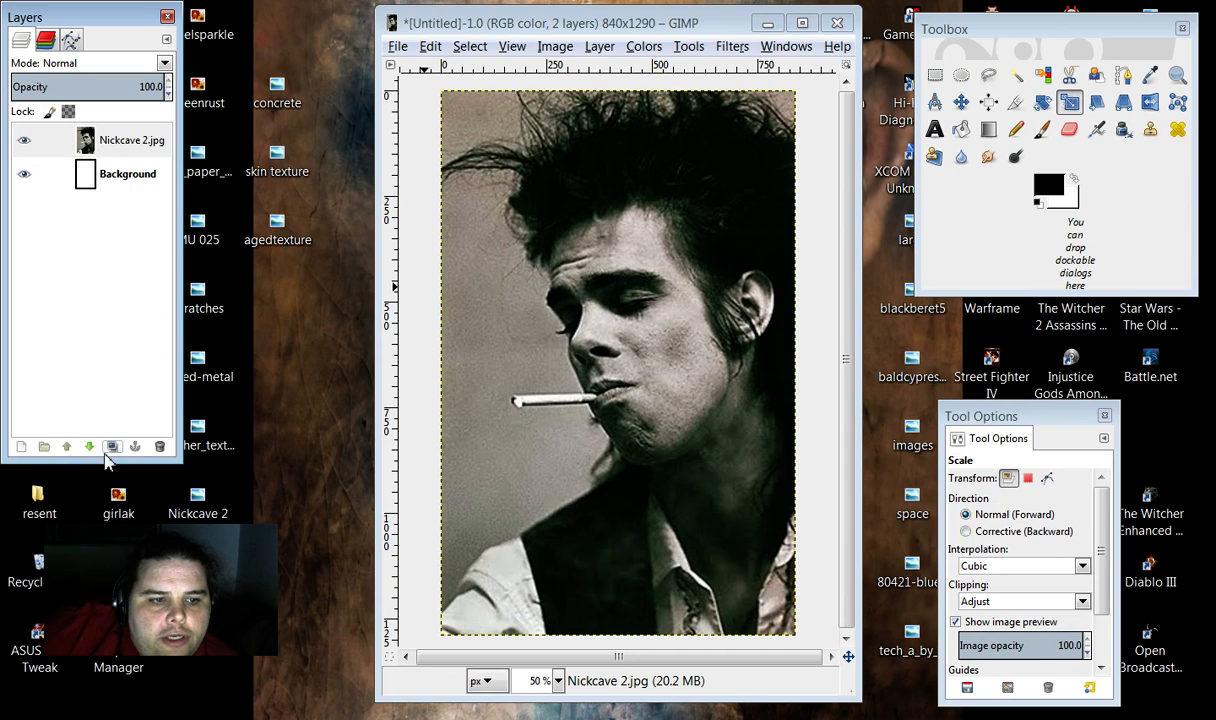
click(113, 447)
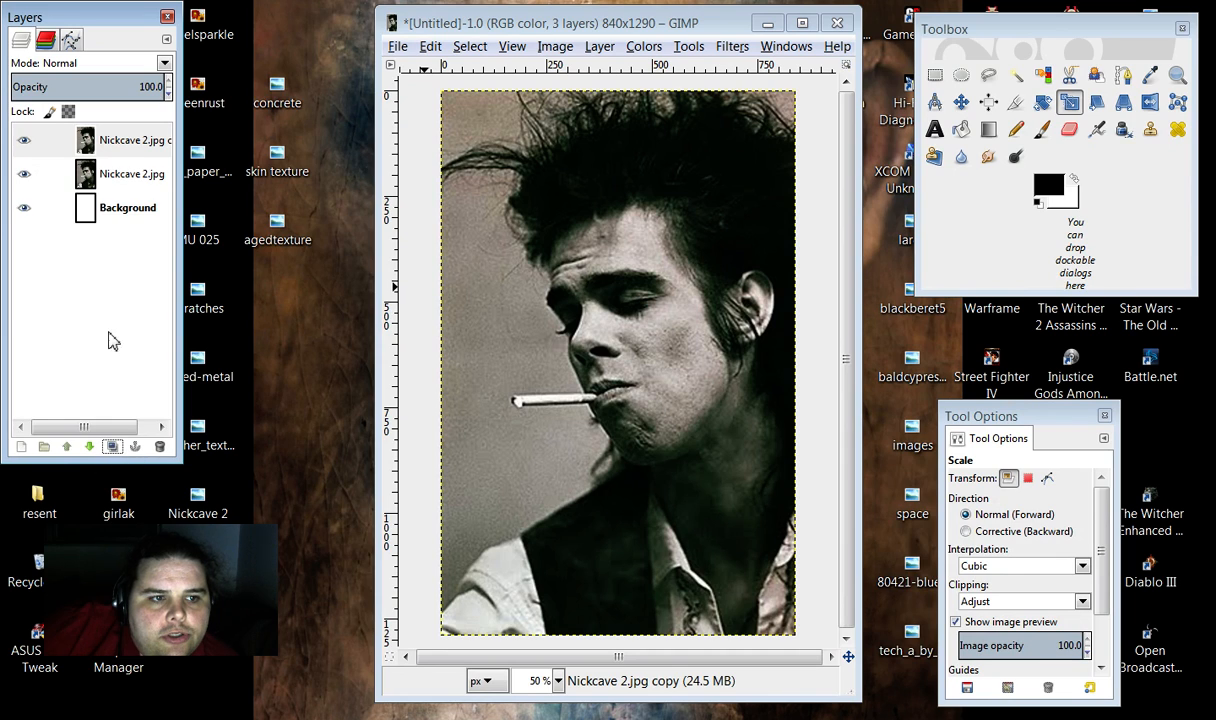
right_click(116, 209)
click(190, 365)
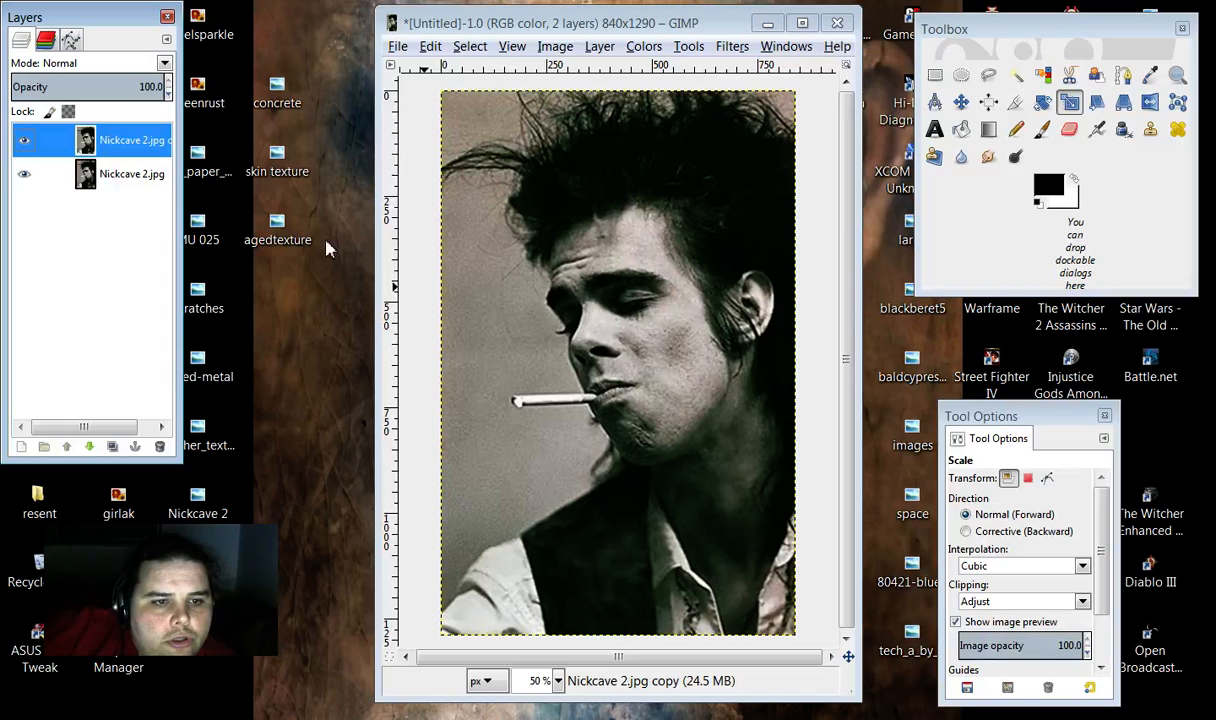
Step: Add the skin texture picture from the desktop as a layer and move it up over the forehead
drag(283, 178, 690, 260)
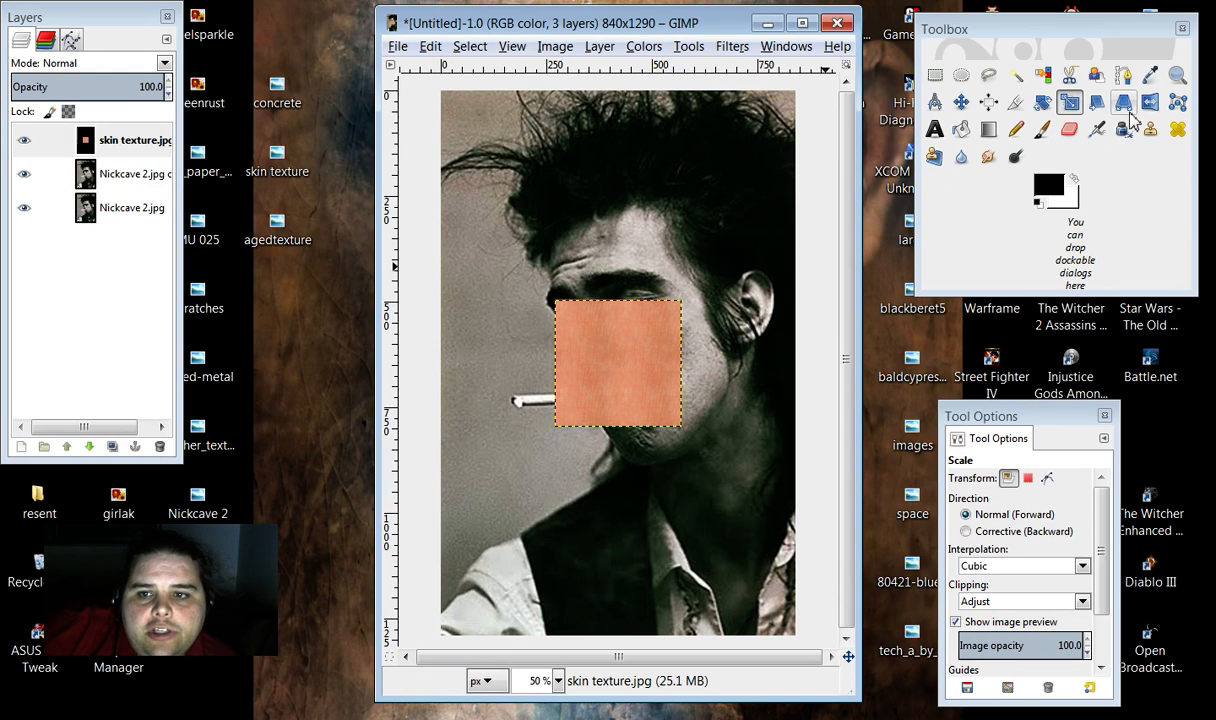
click(960, 102)
drag(637, 381, 658, 252)
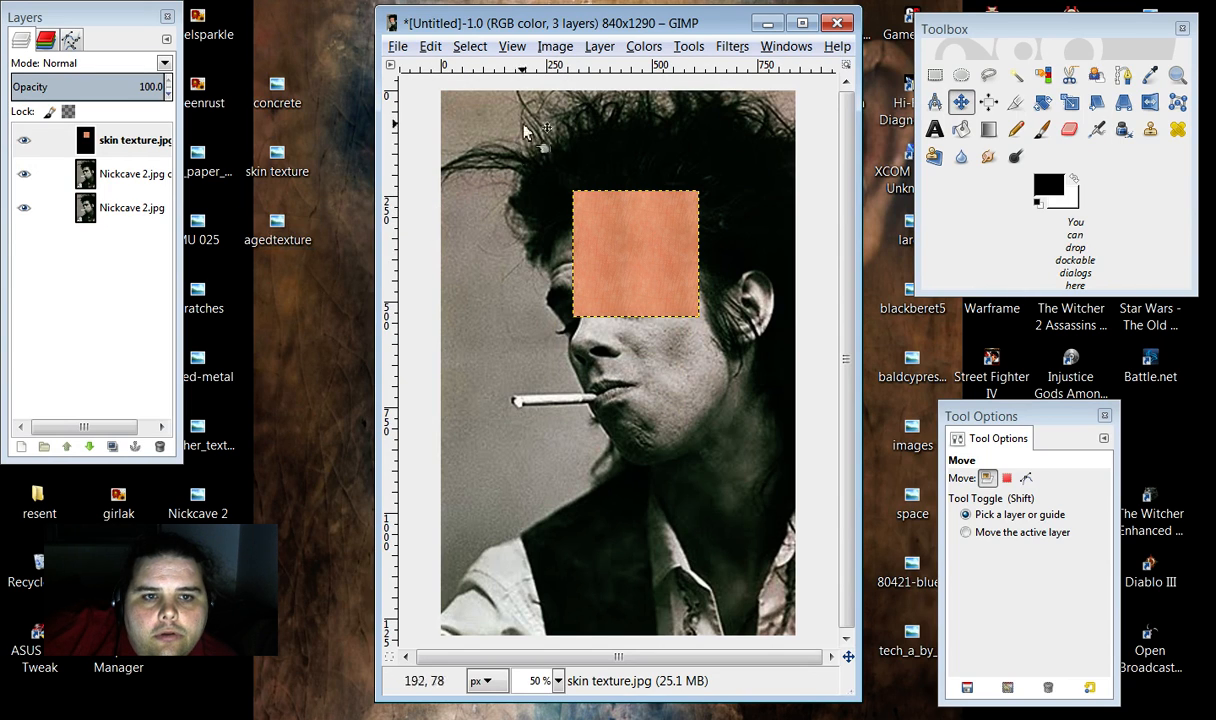
Step: Scale the skin texture layer up to cover the face and body, and fit the layer to the image size
click(598, 47)
click(490, 205)
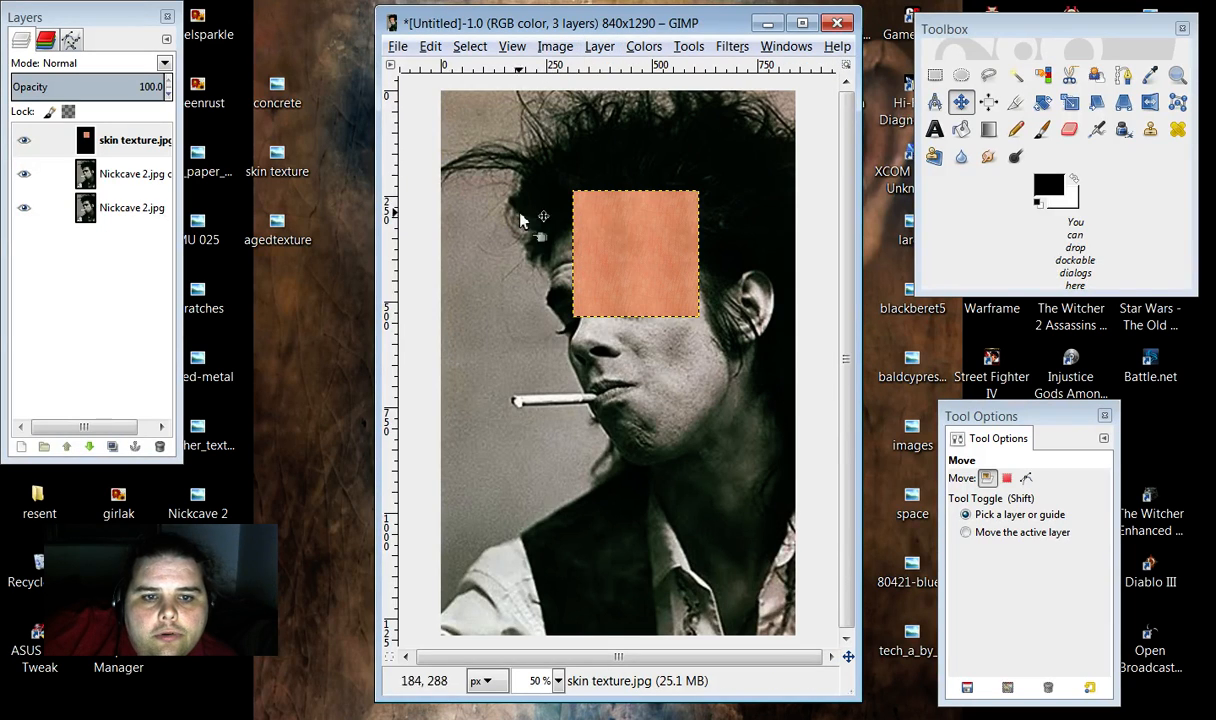
click(1069, 102)
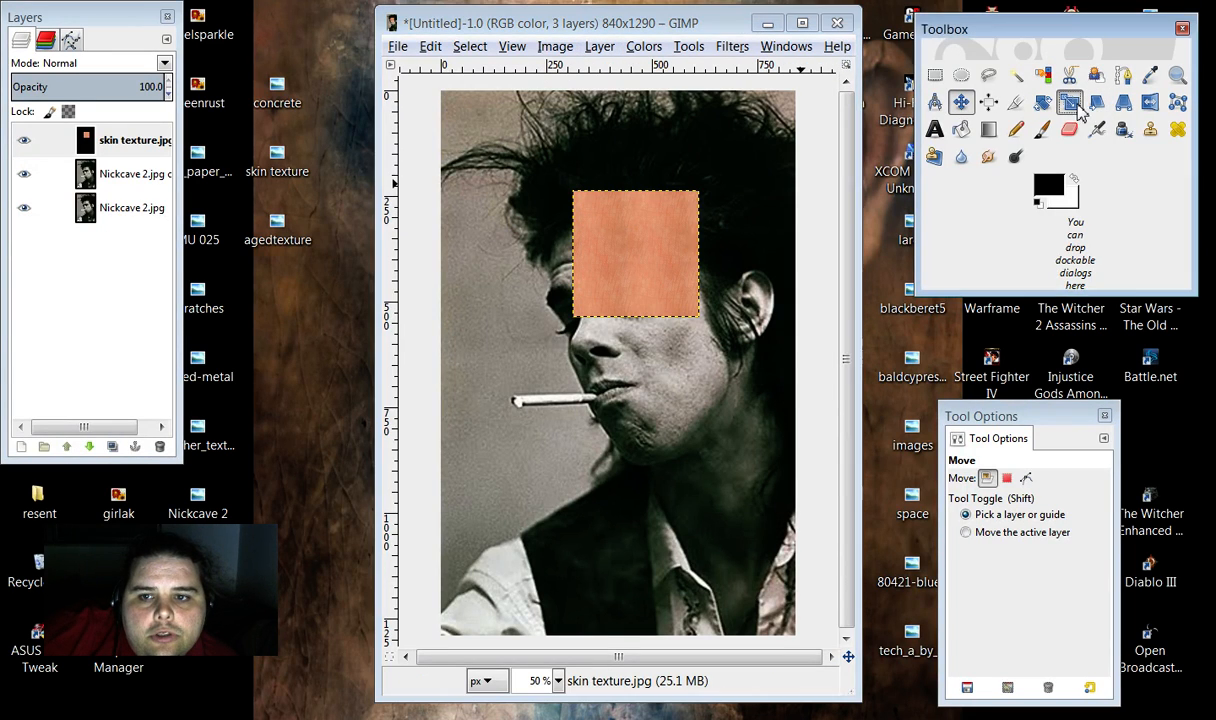
drag(705, 195, 541, 362)
click(1090, 553)
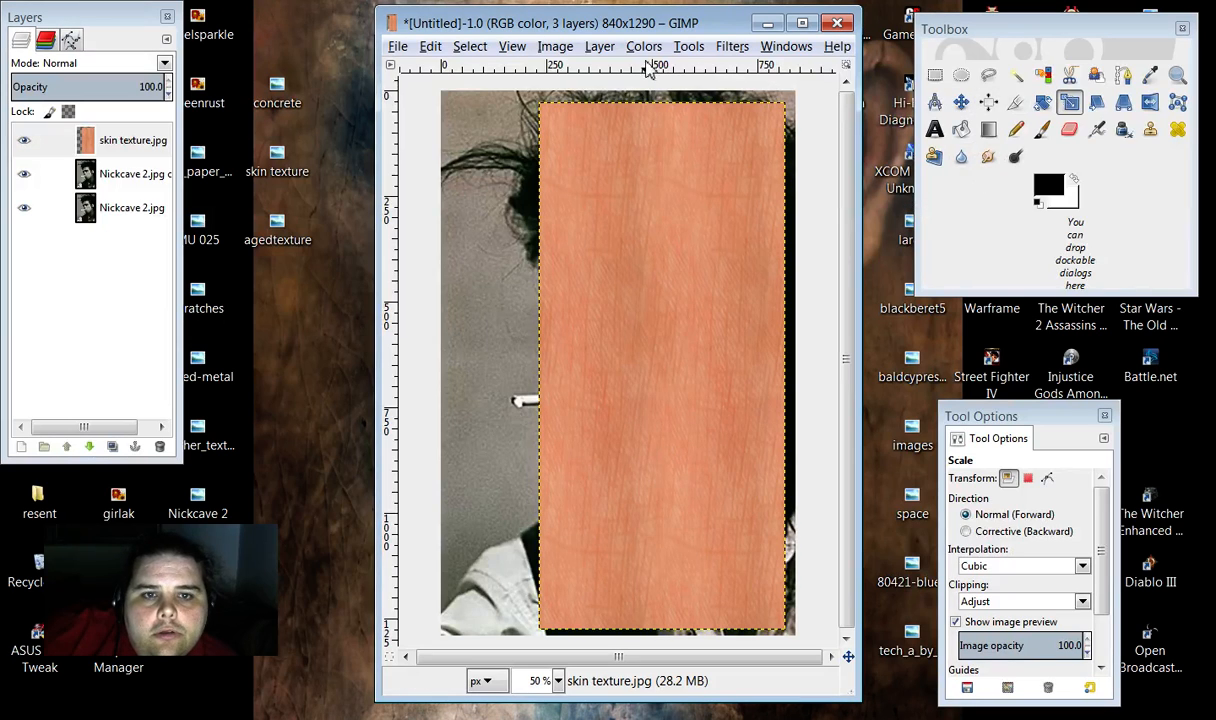
click(599, 46)
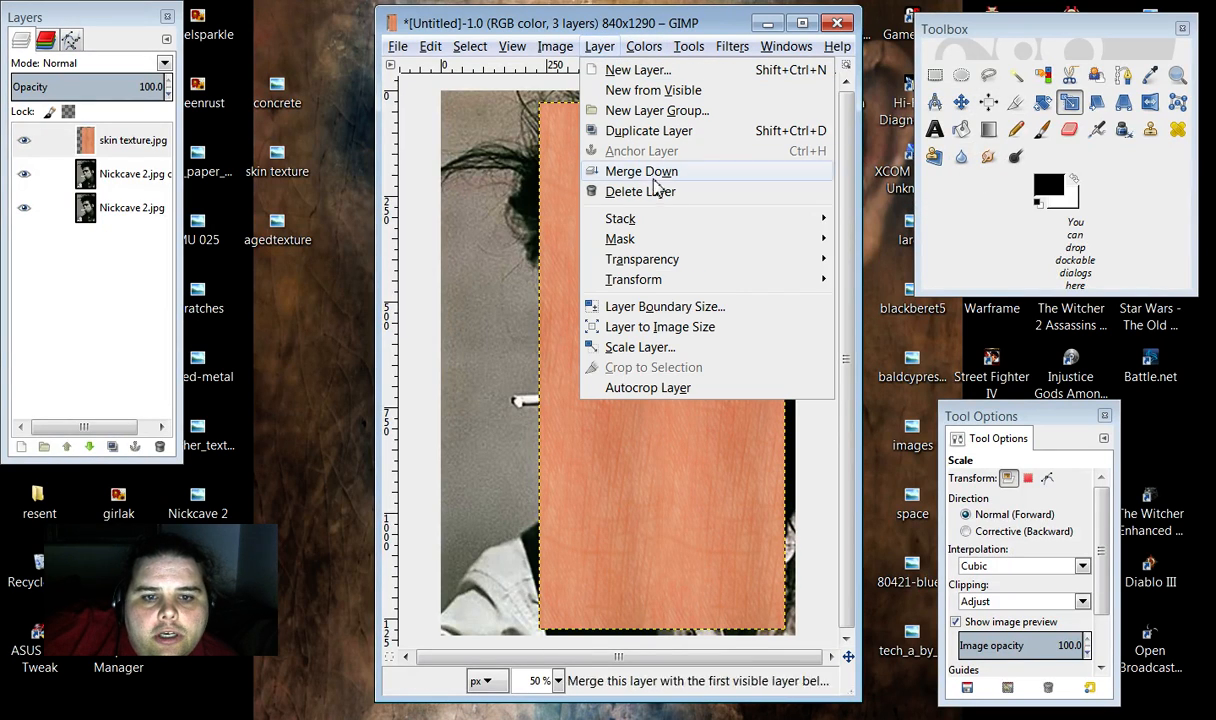
click(625, 326)
Step: Select a rectangular patch near the upper-right corner of the skin texture and copy it
click(935, 75)
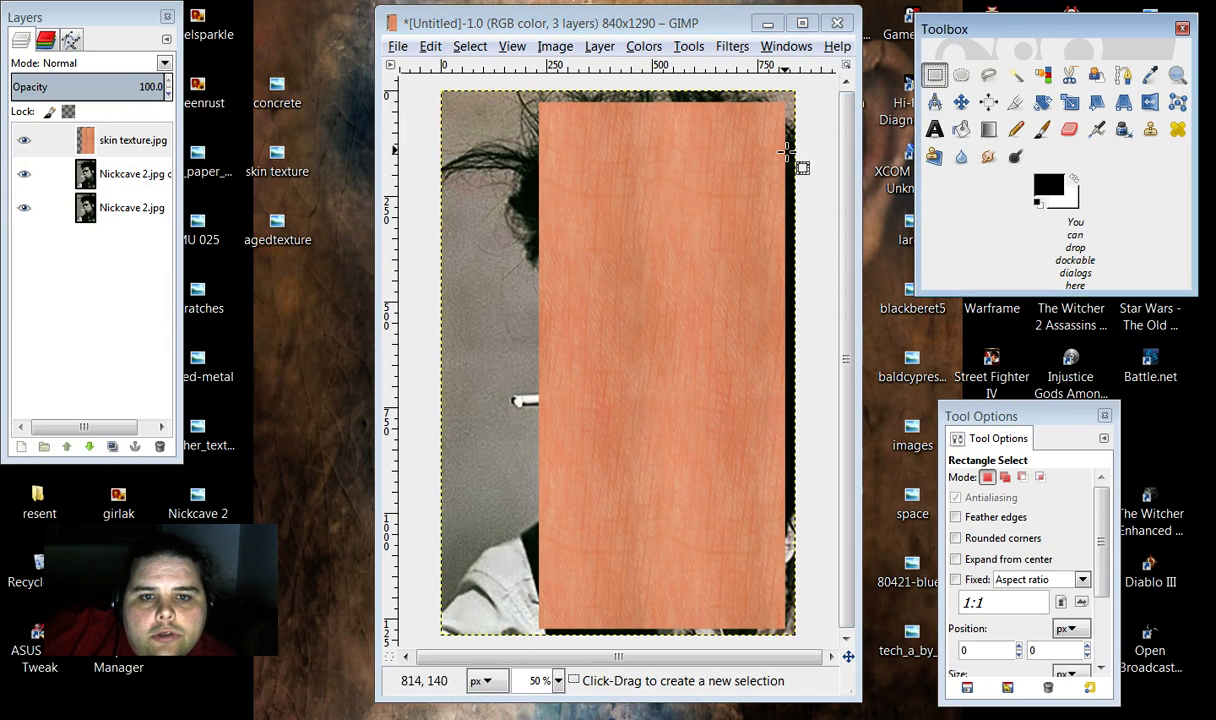
drag(685, 115, 799, 217)
right_click(743, 181)
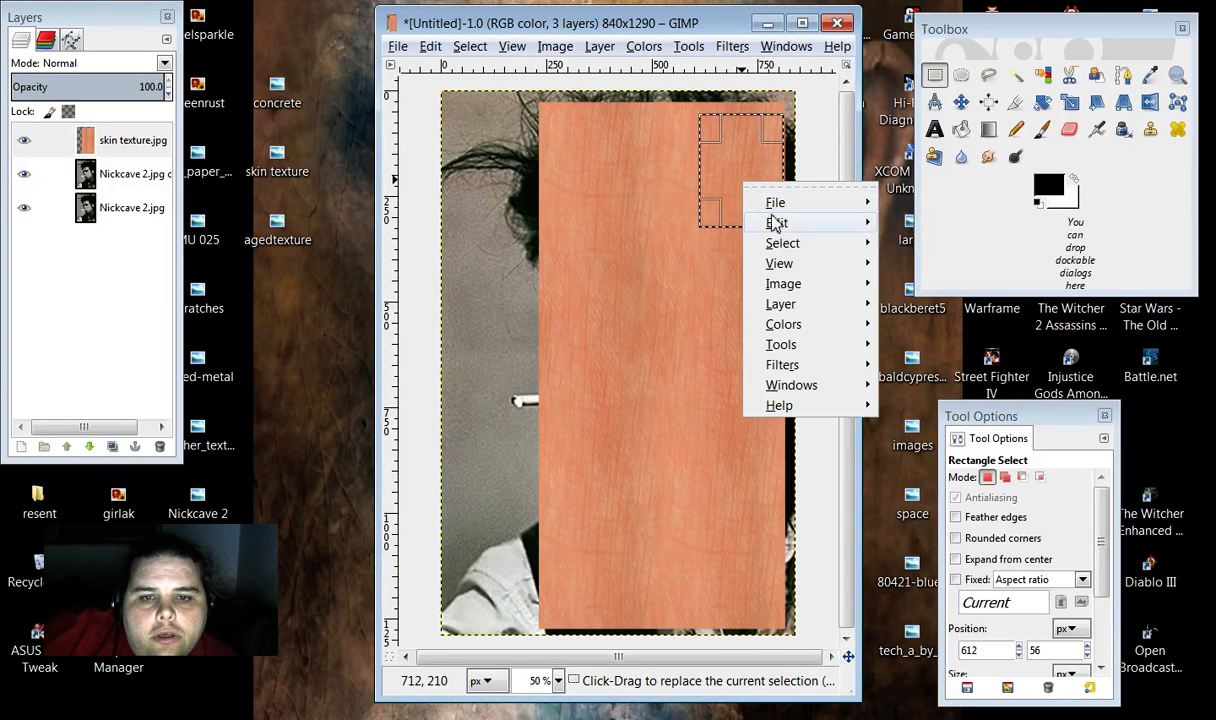
mouse_move(776, 222)
click(917, 339)
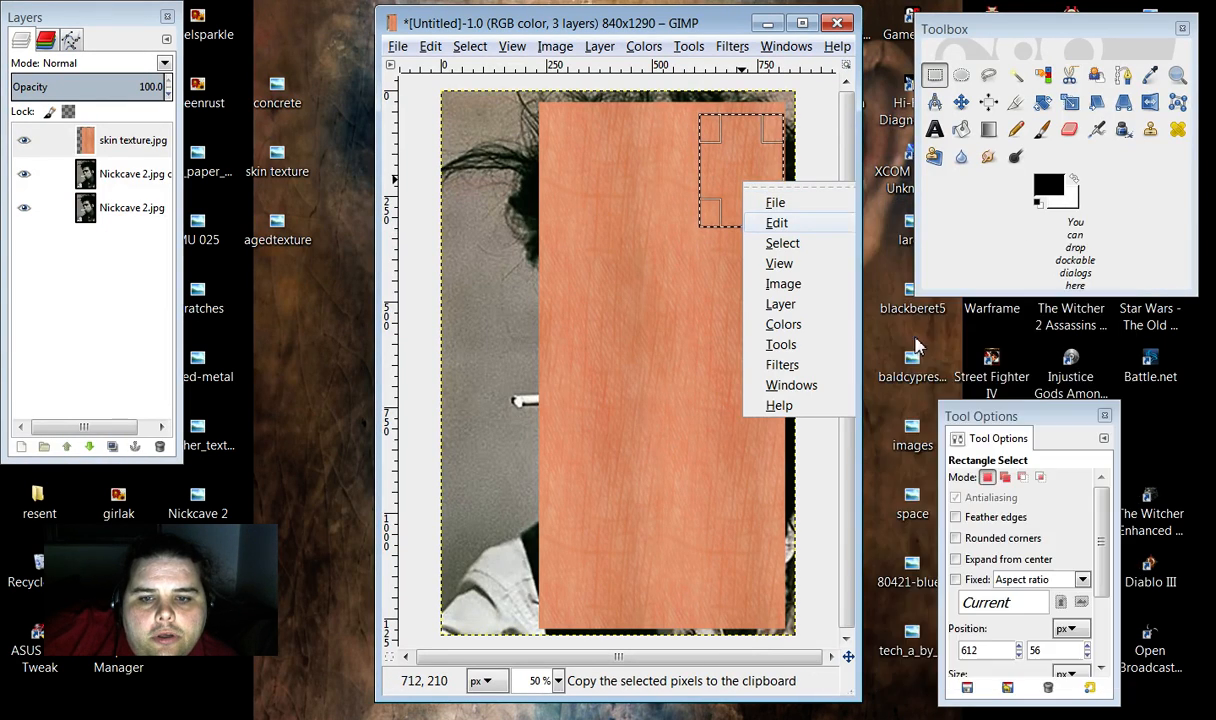
Step: Paste the copied texture patch and anchor it to the skin texture layer
right_click(699, 306)
mouse_move(733, 344)
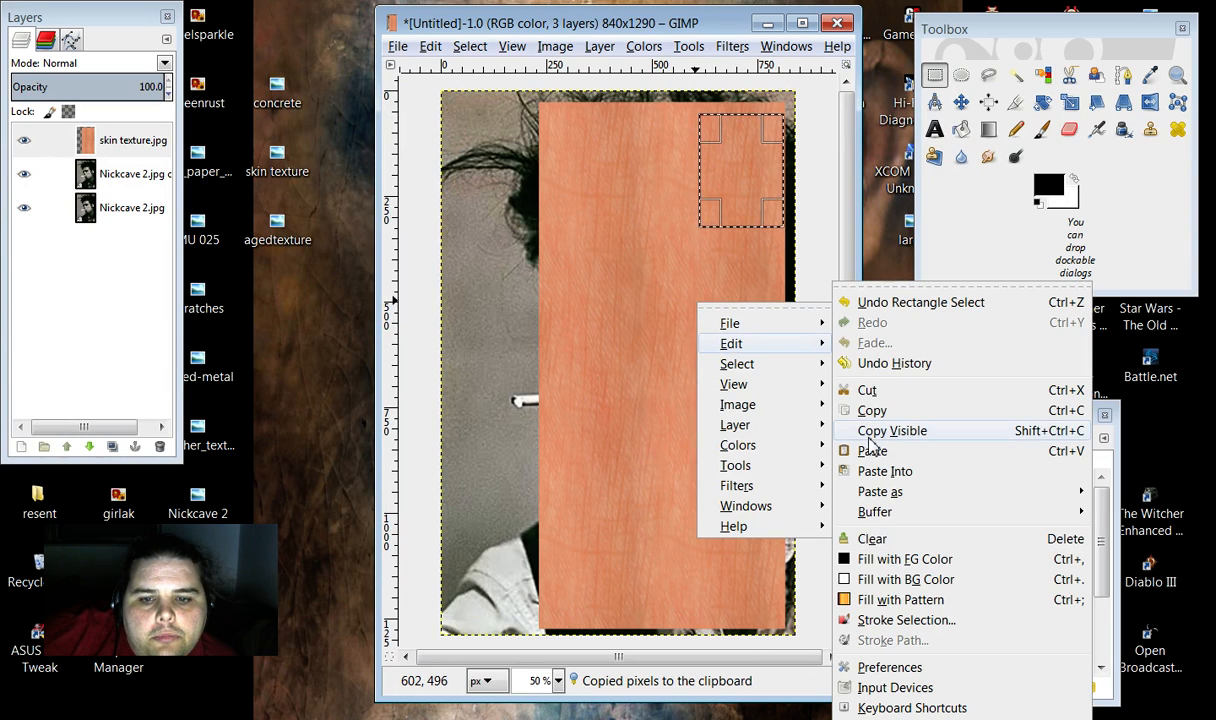
click(832, 428)
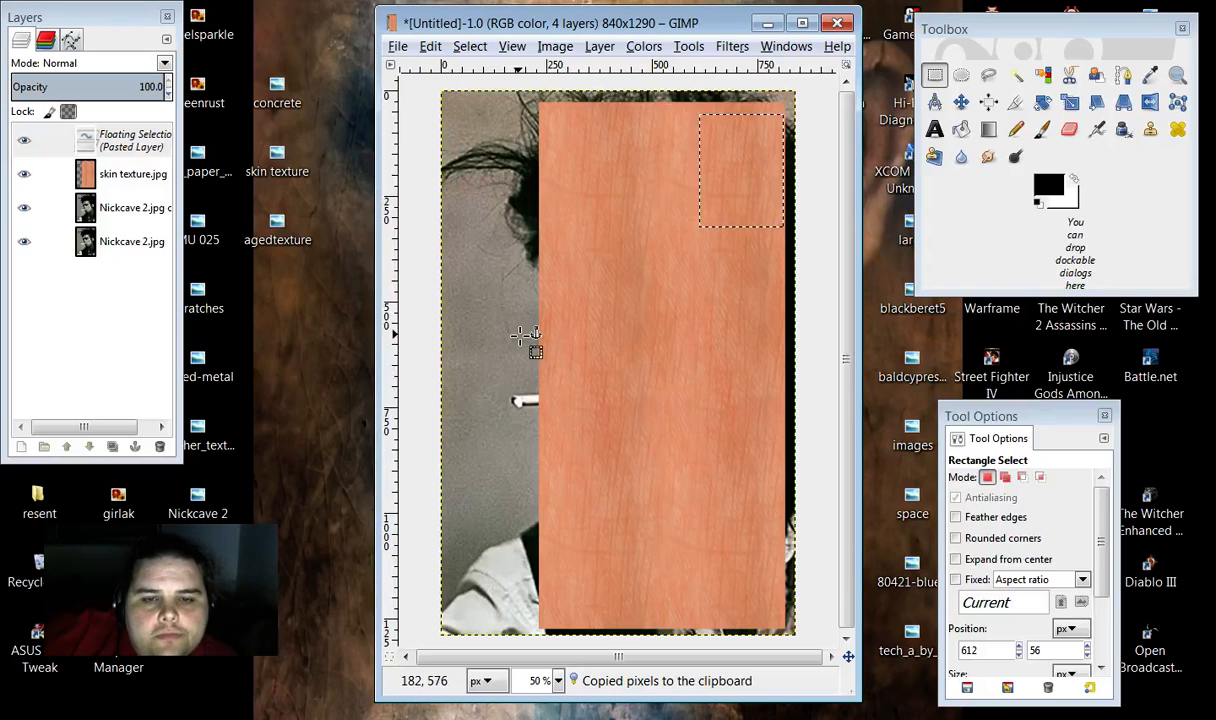
click(135, 446)
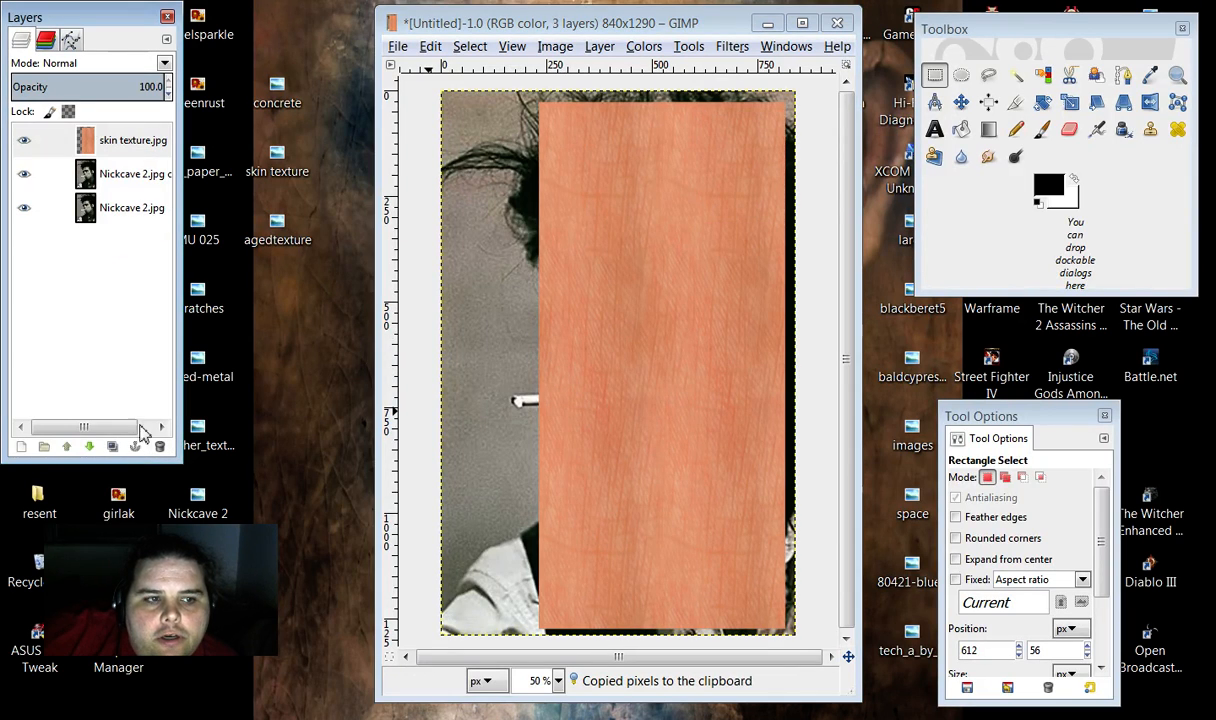
Step: Set the skin texture layer's blend mode to Dodge
click(164, 63)
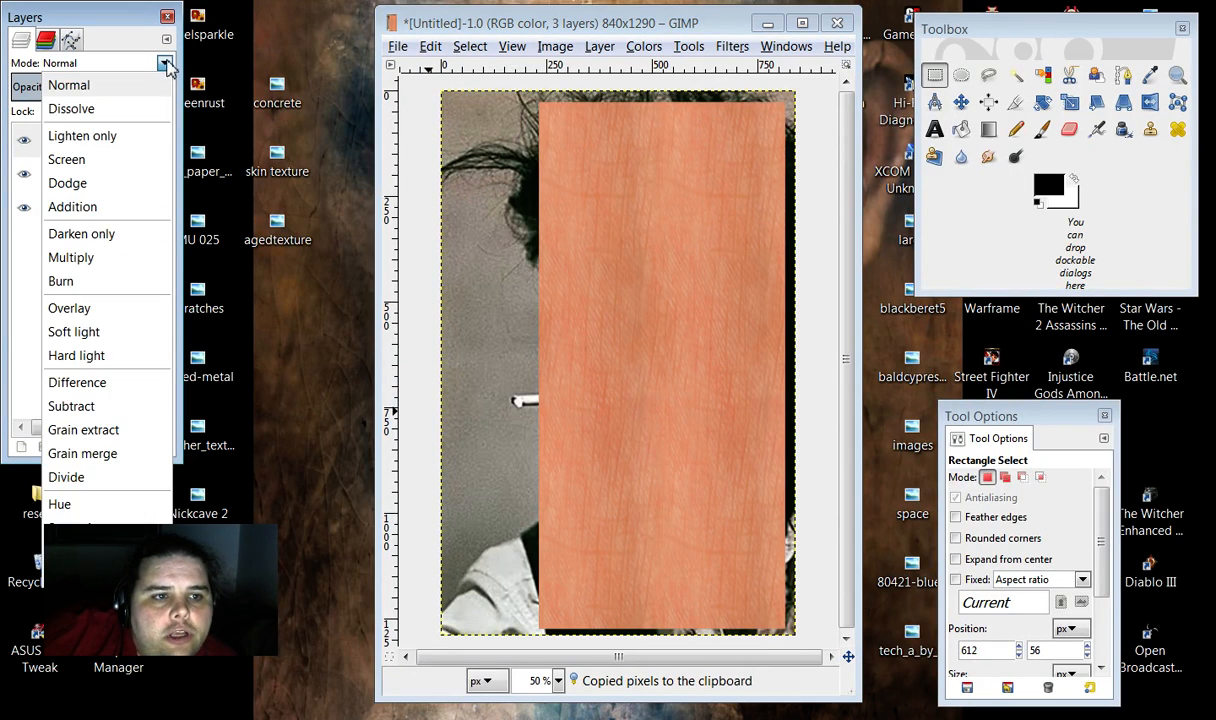
click(100, 180)
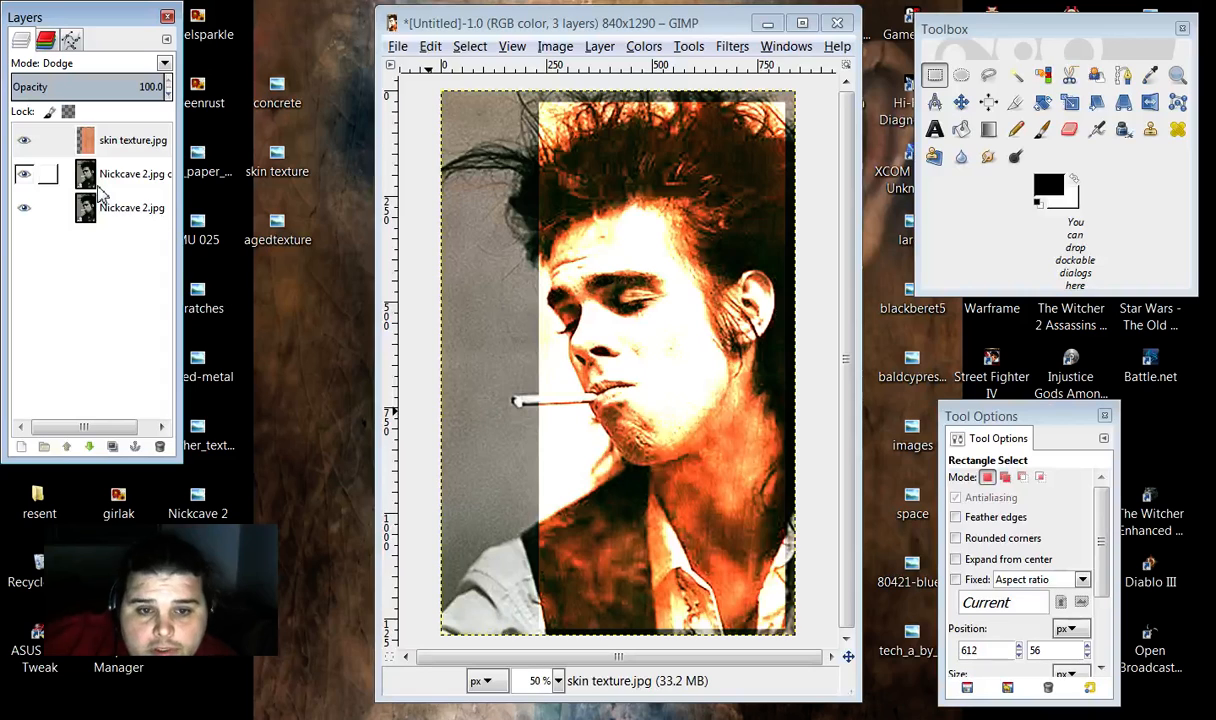
Step: Paste the copied texture patch again, move it over the cheek, and anchor it to the skin texture layer
right_click(597, 286)
mouse_move(636, 321)
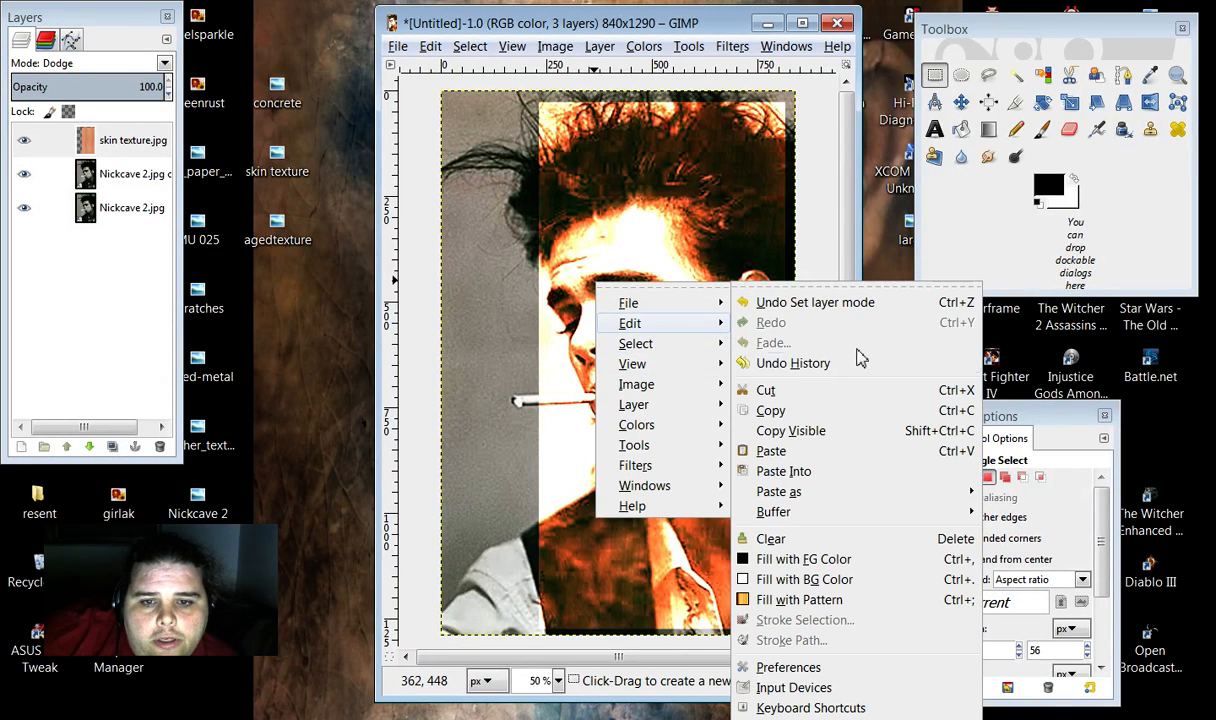
click(772, 451)
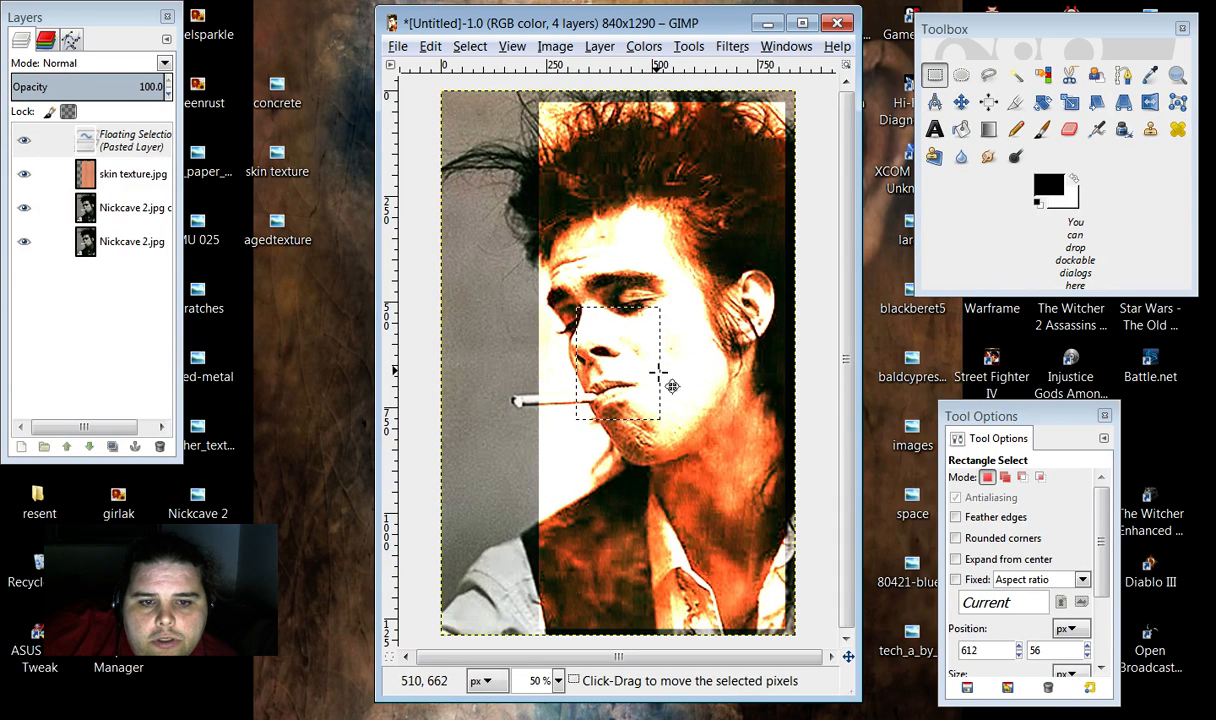
drag(660, 374, 672, 351)
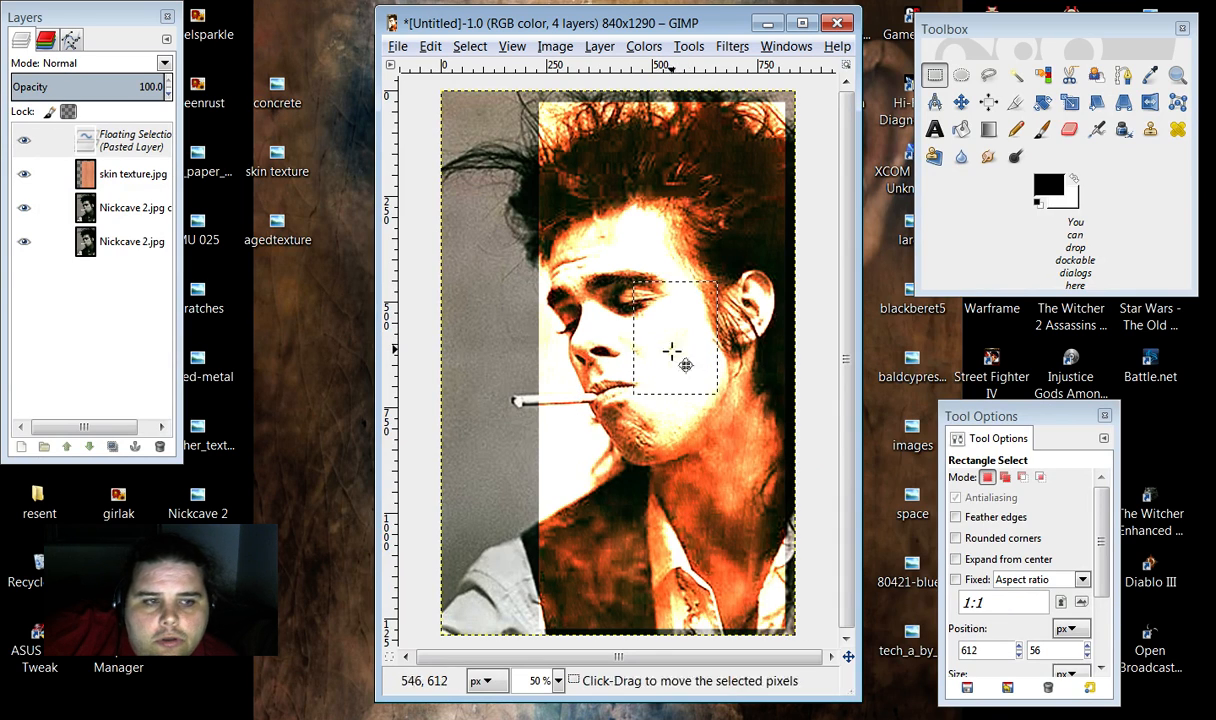
click(134, 447)
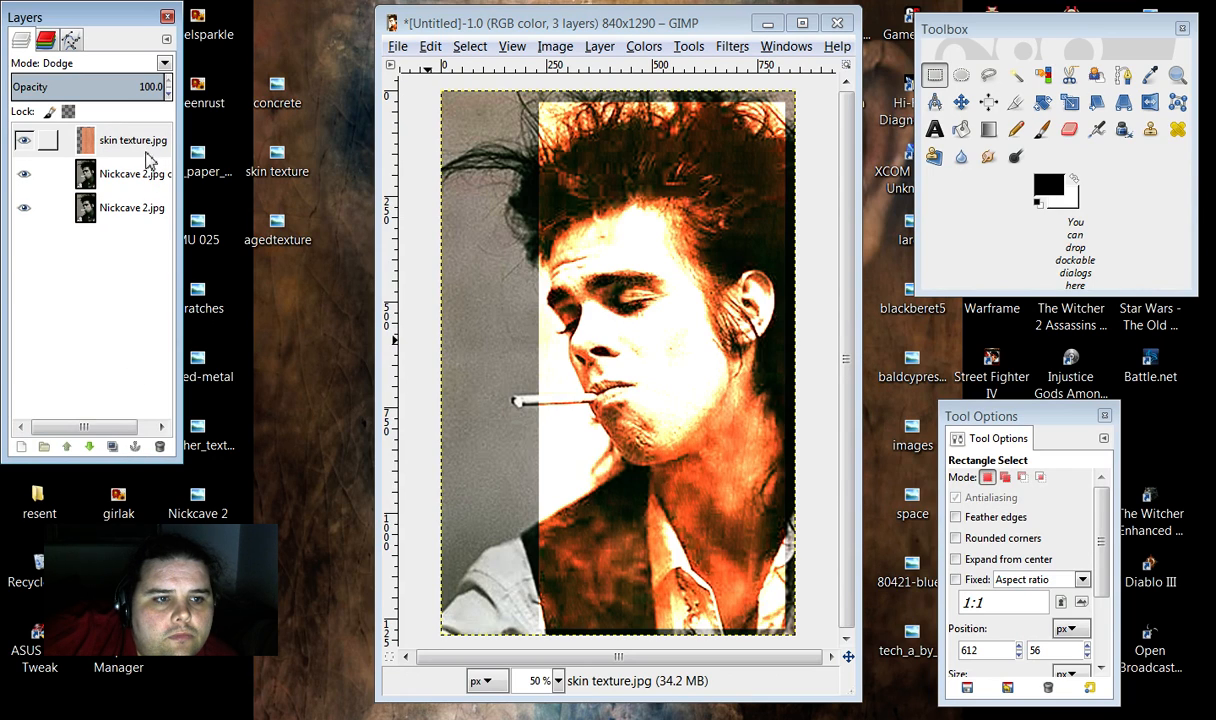
Step: Set the skin texture layer's blend mode to Multiply
click(164, 64)
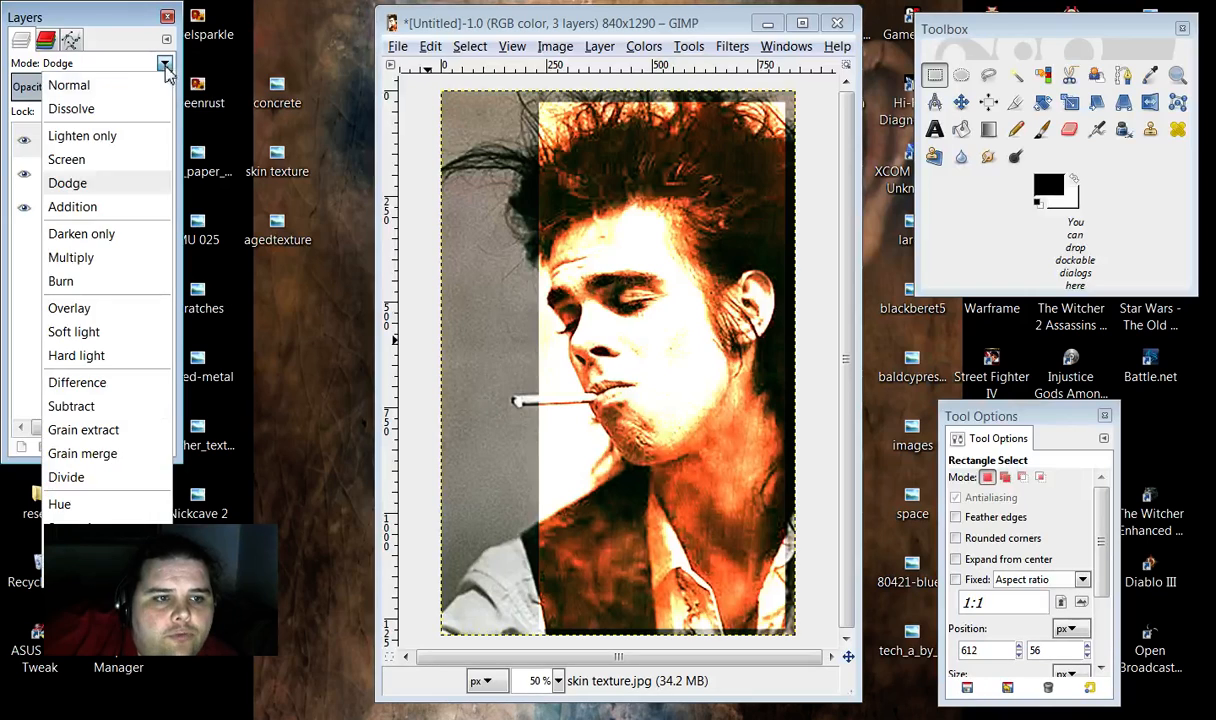
click(122, 257)
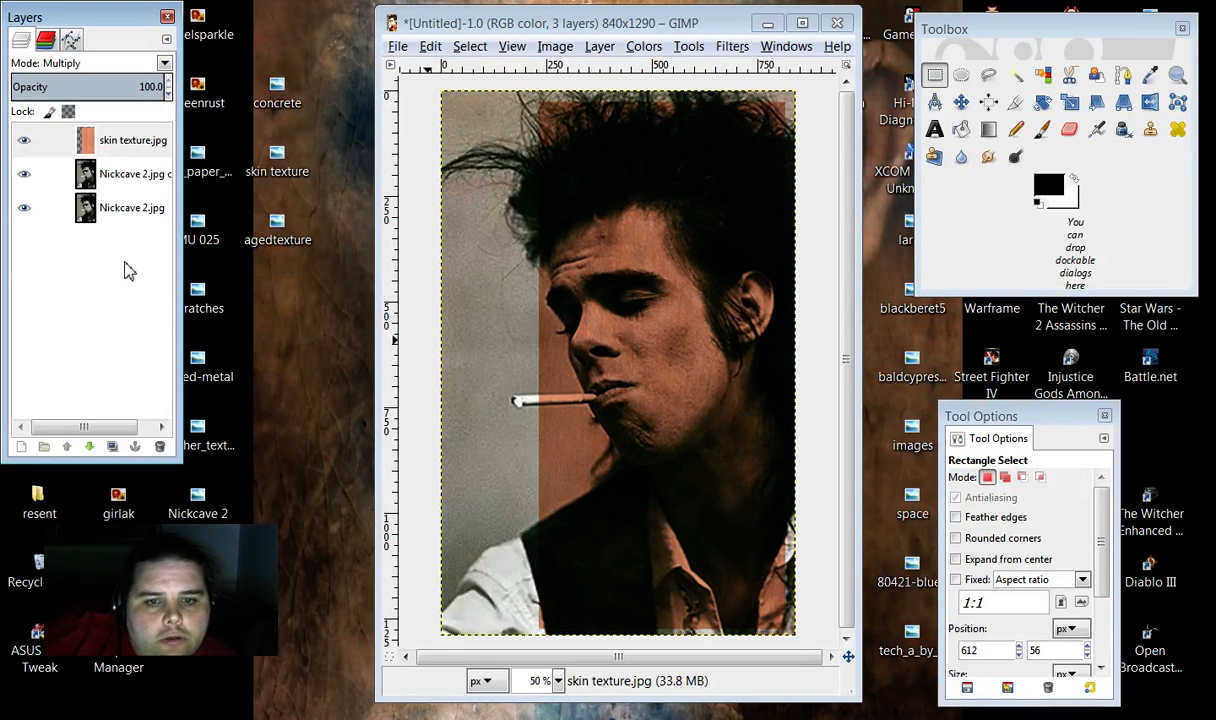
Step: Try the Difference, Grain extract, Grain merge and Color blend modes on the skin texture layer
click(164, 64)
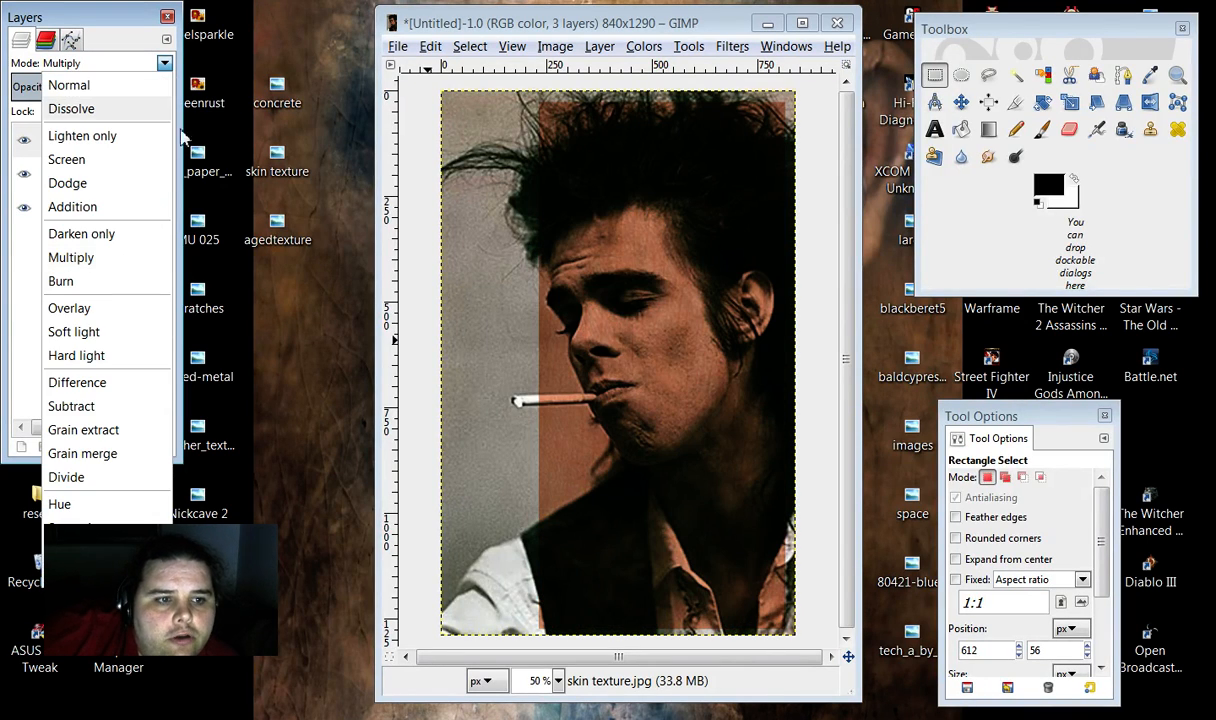
click(112, 383)
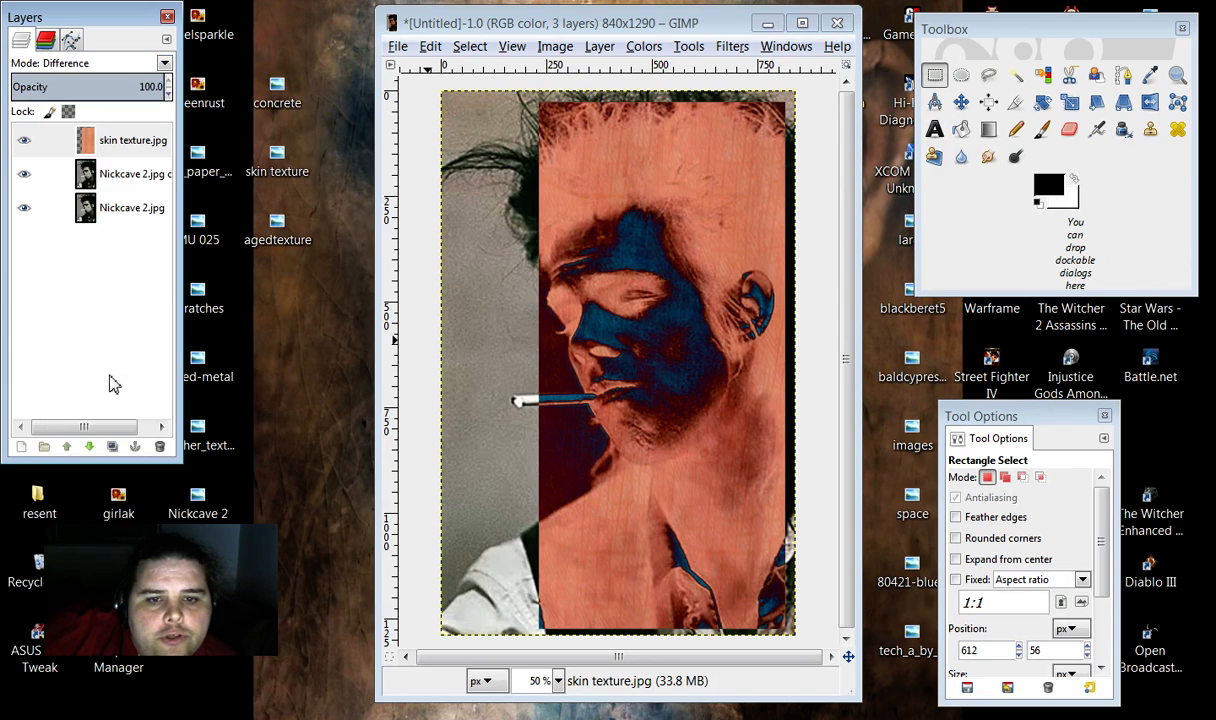
click(163, 65)
click(104, 425)
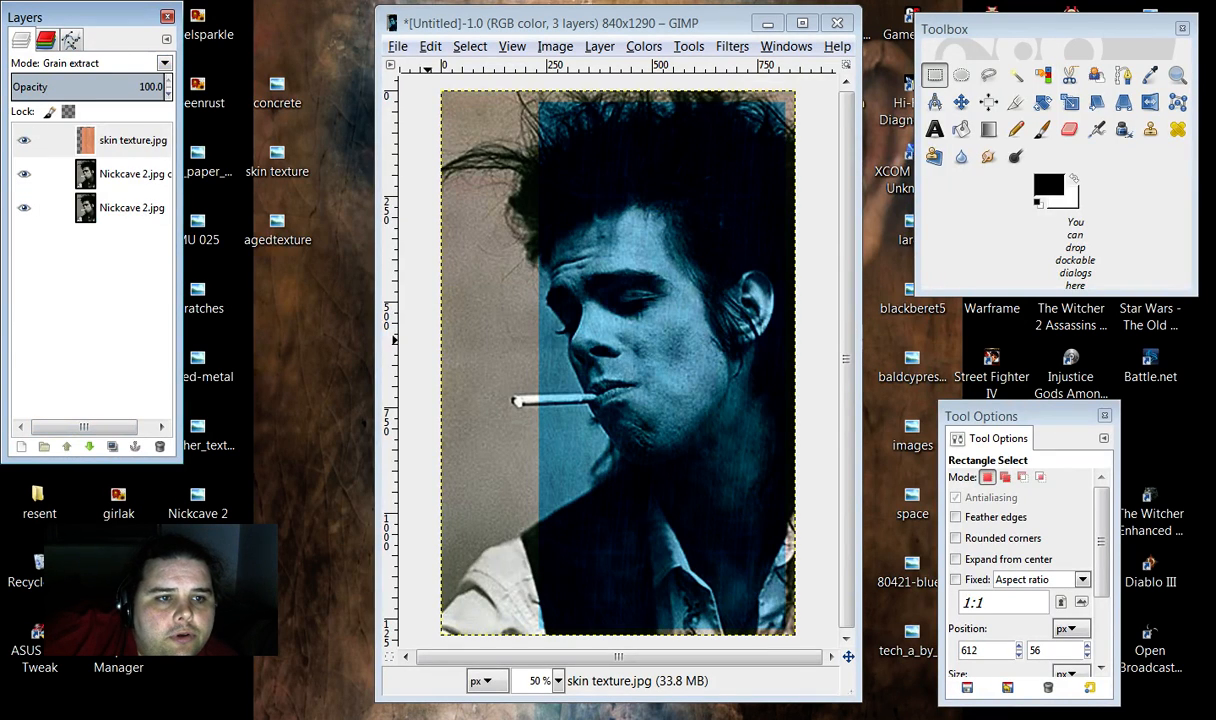
click(166, 64)
click(124, 455)
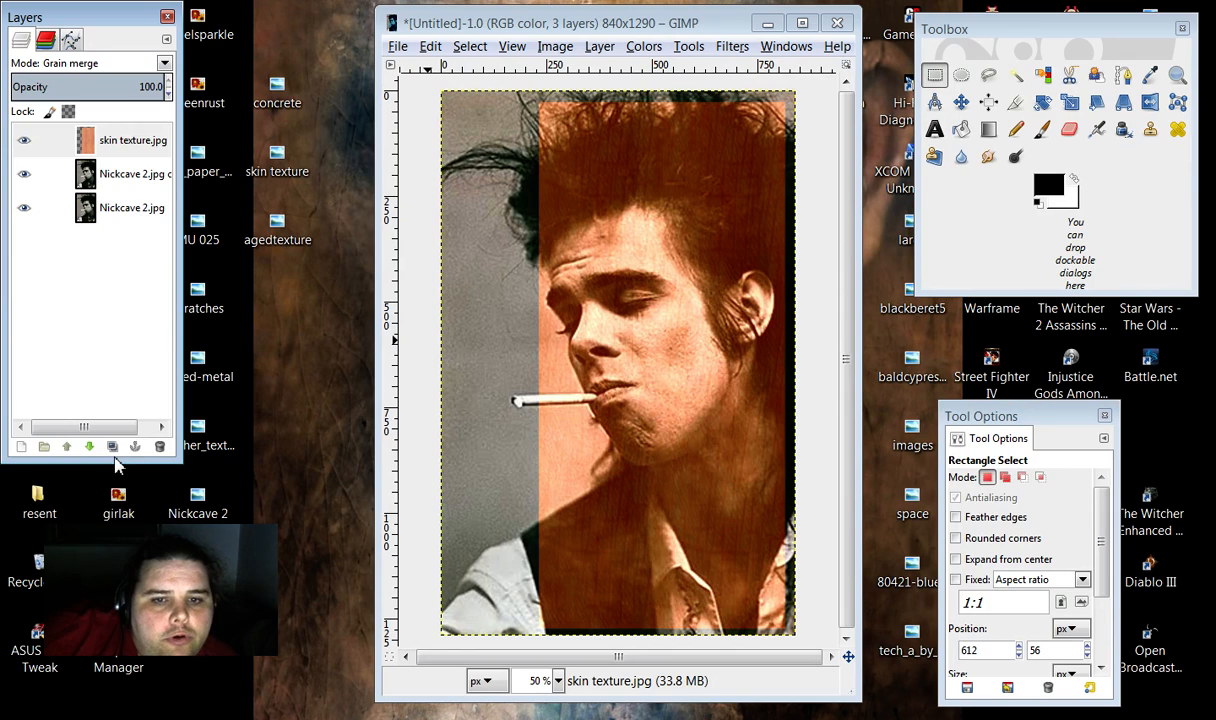
click(165, 64)
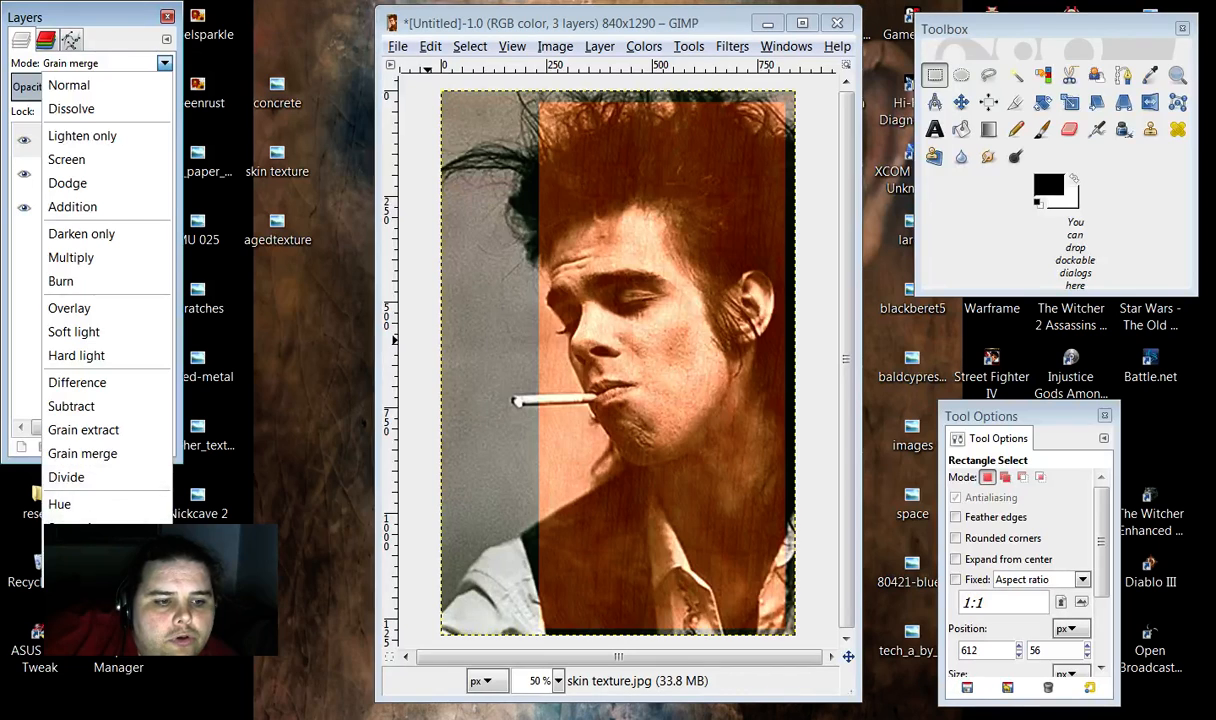
click(80, 551)
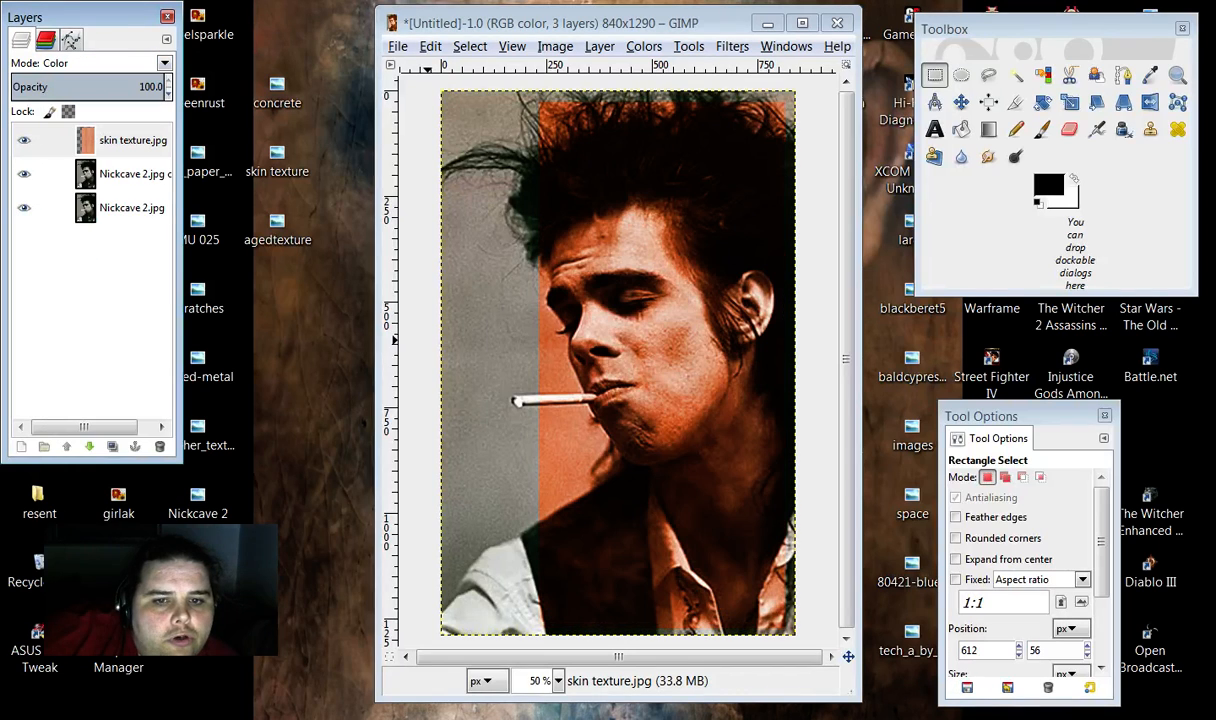
Step: Set the skin texture layer's blend mode back to Dodge
click(165, 64)
click(95, 184)
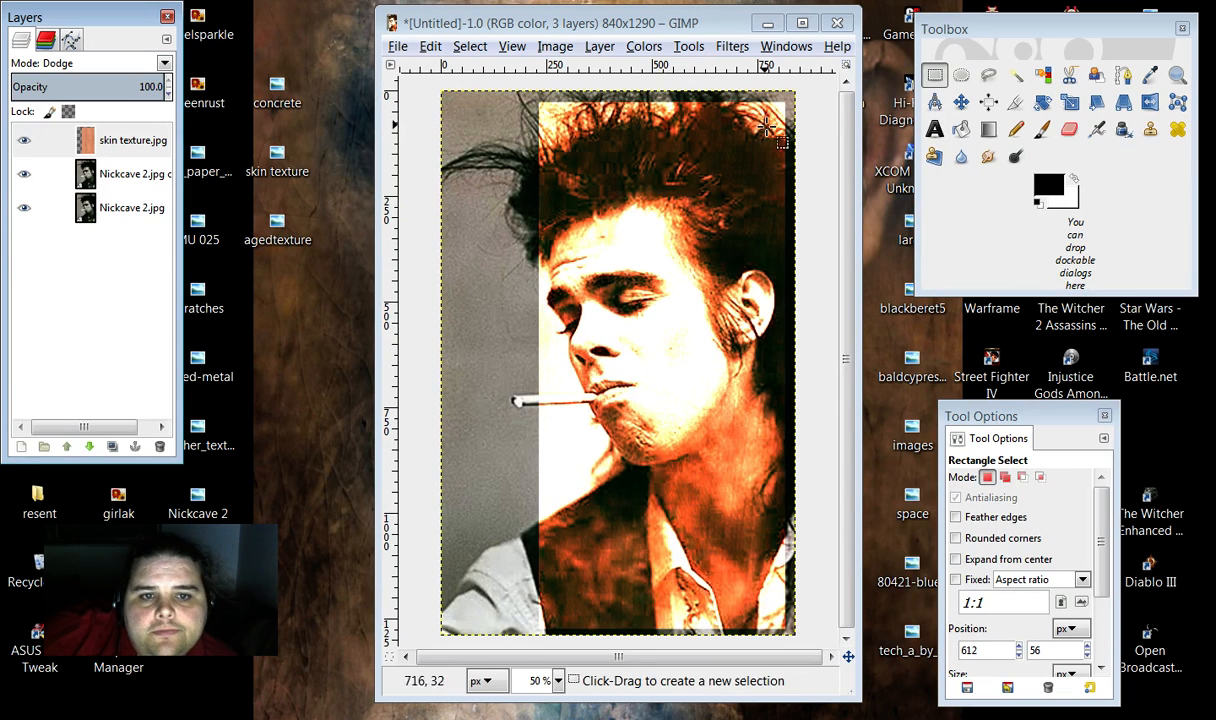
Step: Erase the texture from the background in front of the face, around the cigarette and below the chin
click(1071, 133)
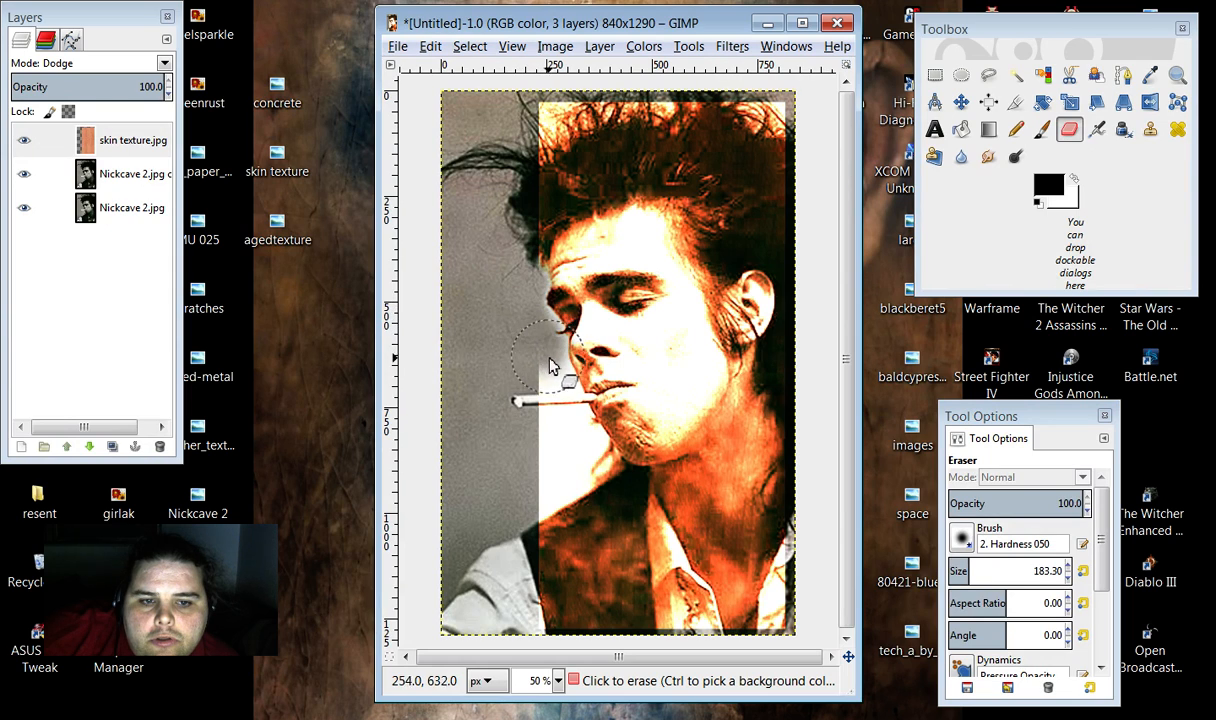
drag(568, 415, 601, 470)
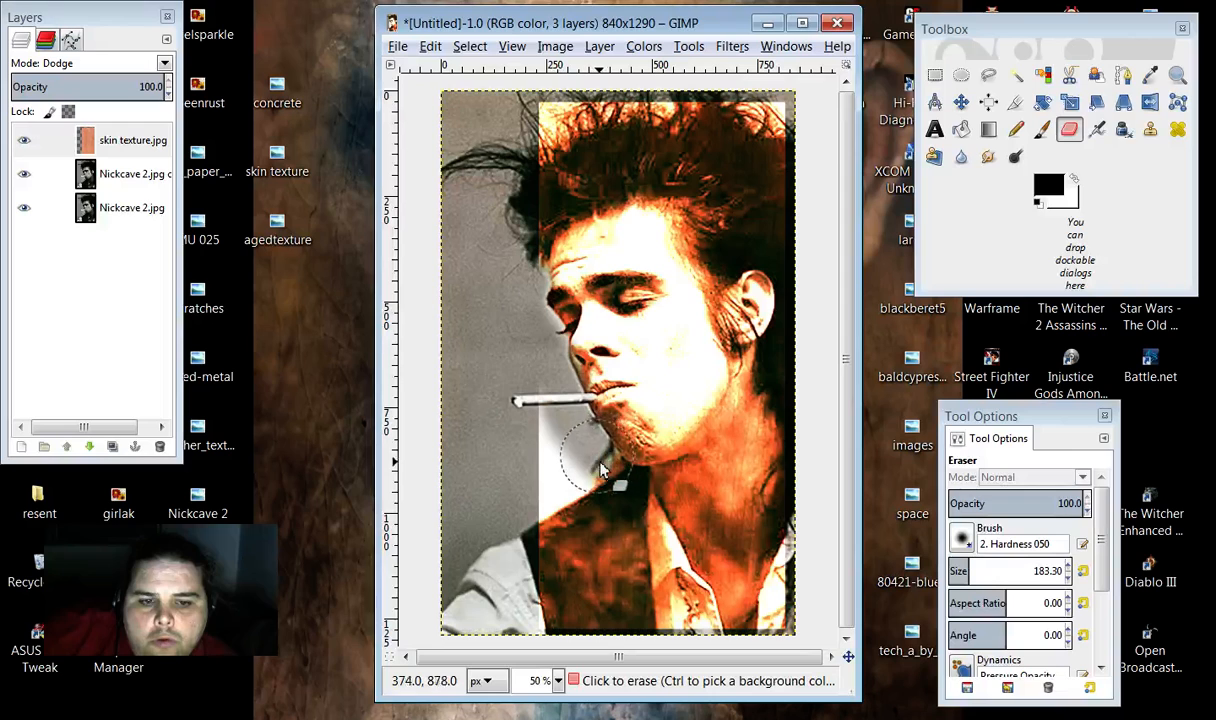
mouse_move(543, 500)
mouse_down()
mouse_move(539, 418)
mouse_move(558, 464)
mouse_move(560, 450)
mouse_up()
Step: Switch the Eraser to the 2. Hardness 100 brush and erase the texture over the vest, shirt collar and nearby background
click(961, 538)
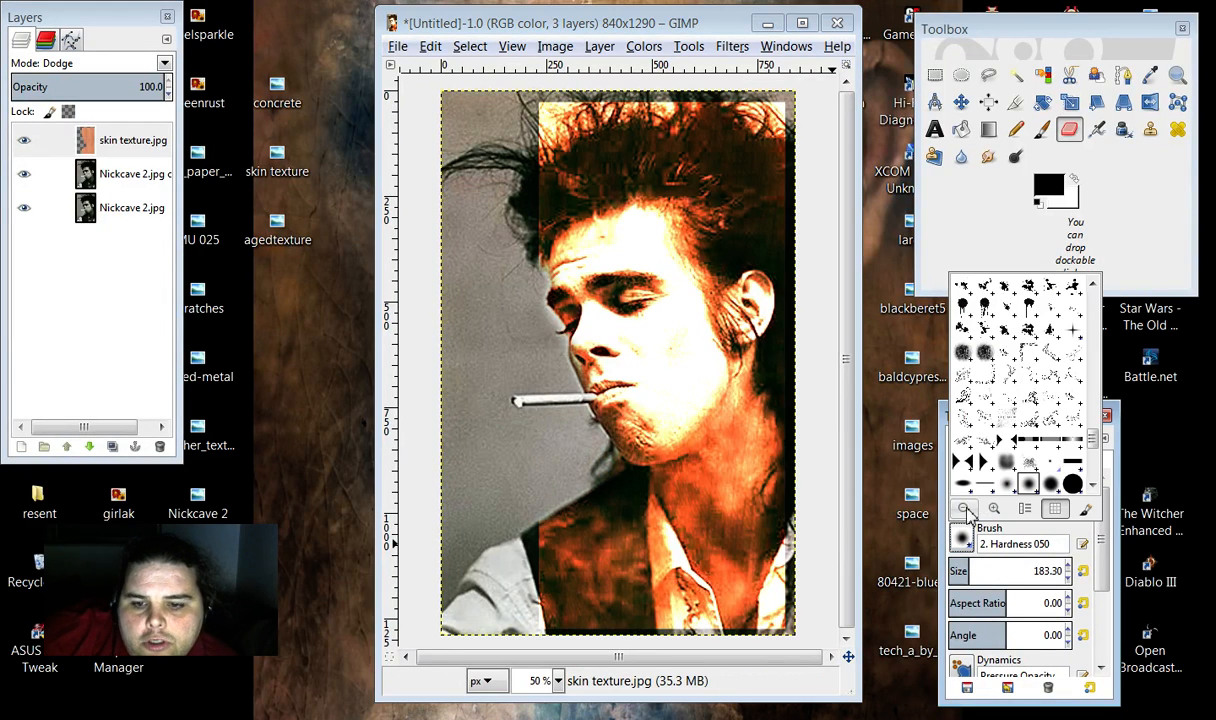
click(1072, 484)
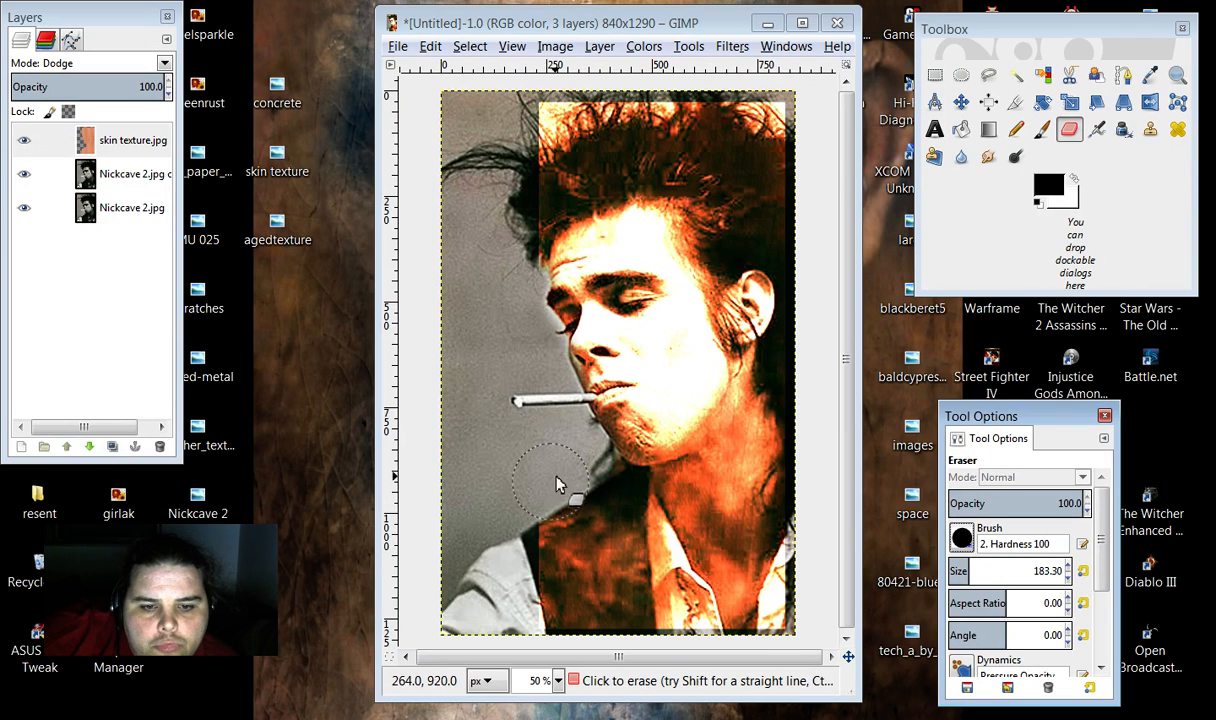
mouse_move(556, 478)
mouse_down()
mouse_move(609, 491)
mouse_move(611, 531)
mouse_move(624, 521)
mouse_move(692, 641)
mouse_move(613, 638)
mouse_move(622, 627)
mouse_move(547, 571)
mouse_move(531, 597)
mouse_move(558, 625)
mouse_move(558, 607)
mouse_move(611, 574)
mouse_move(524, 510)
mouse_move(508, 566)
mouse_up()
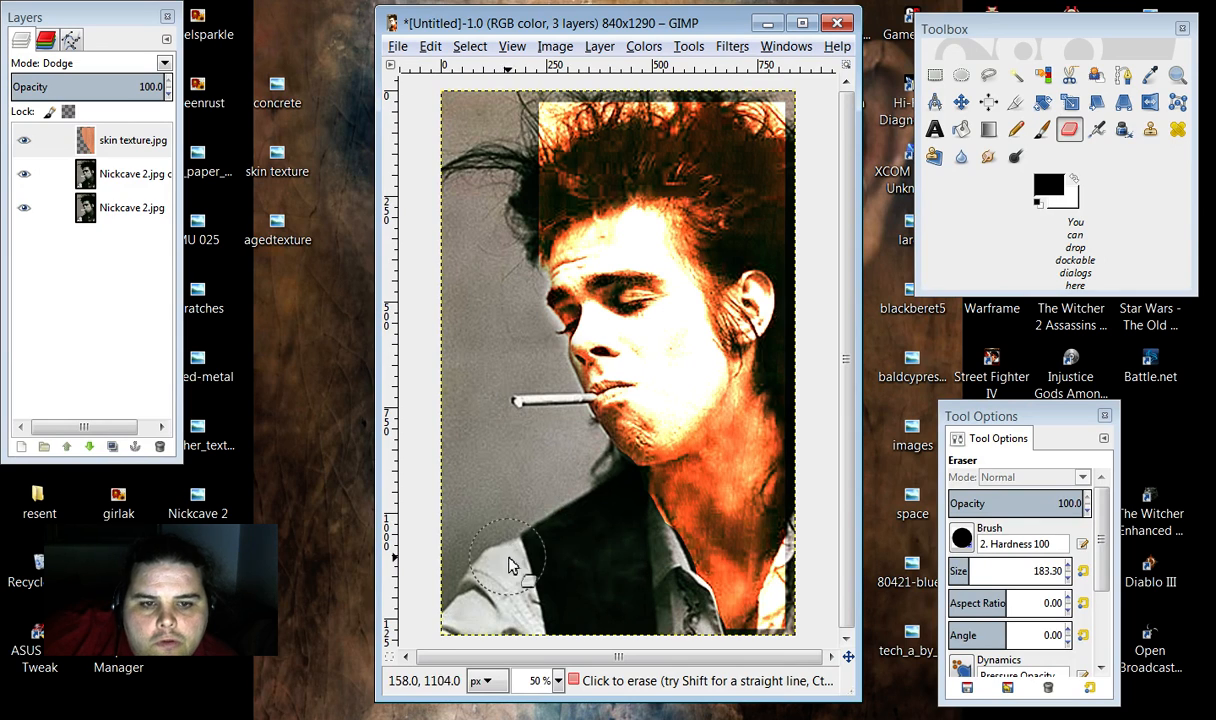
Step: Try erasing the texture over the hair down to the ear, and undo the eraser stroke
mouse_move(523, 184)
mouse_down()
mouse_move(682, 130)
mouse_move(432, 130)
mouse_up()
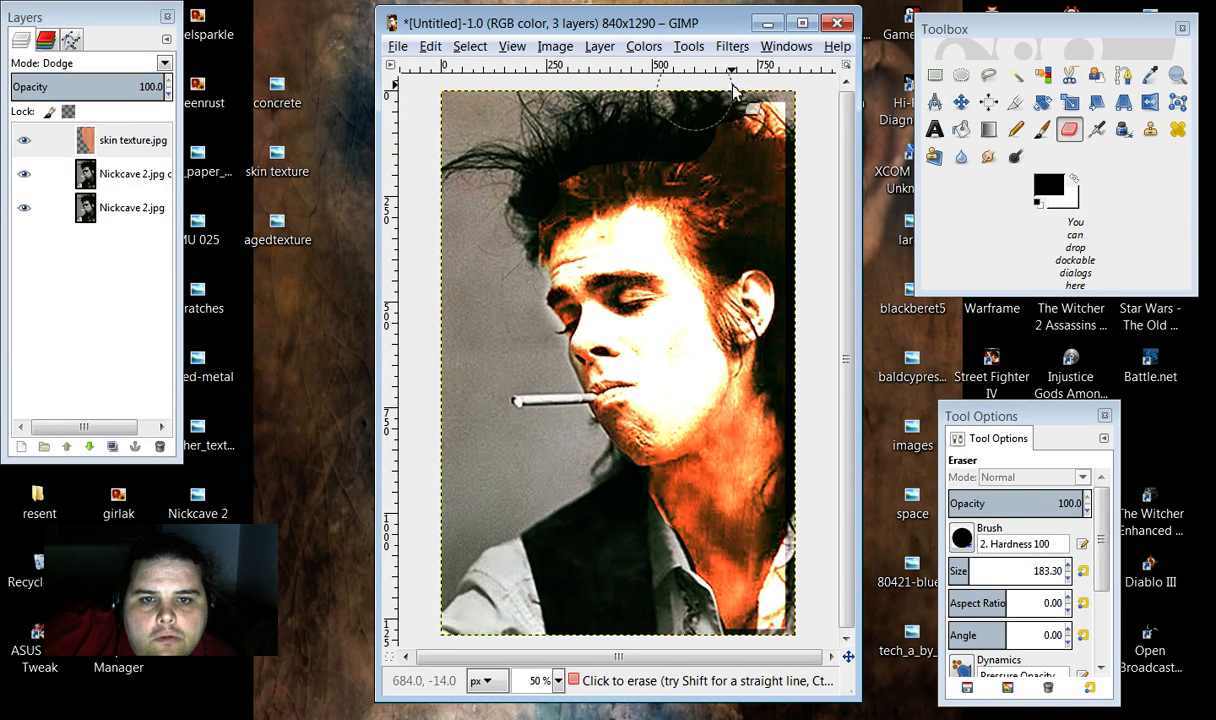
mouse_move(676, 133)
mouse_down()
mouse_move(541, 176)
mouse_move(520, 231)
mouse_move(542, 199)
mouse_move(684, 166)
mouse_move(702, 173)
mouse_move(730, 236)
mouse_up()
drag(755, 278, 756, 222)
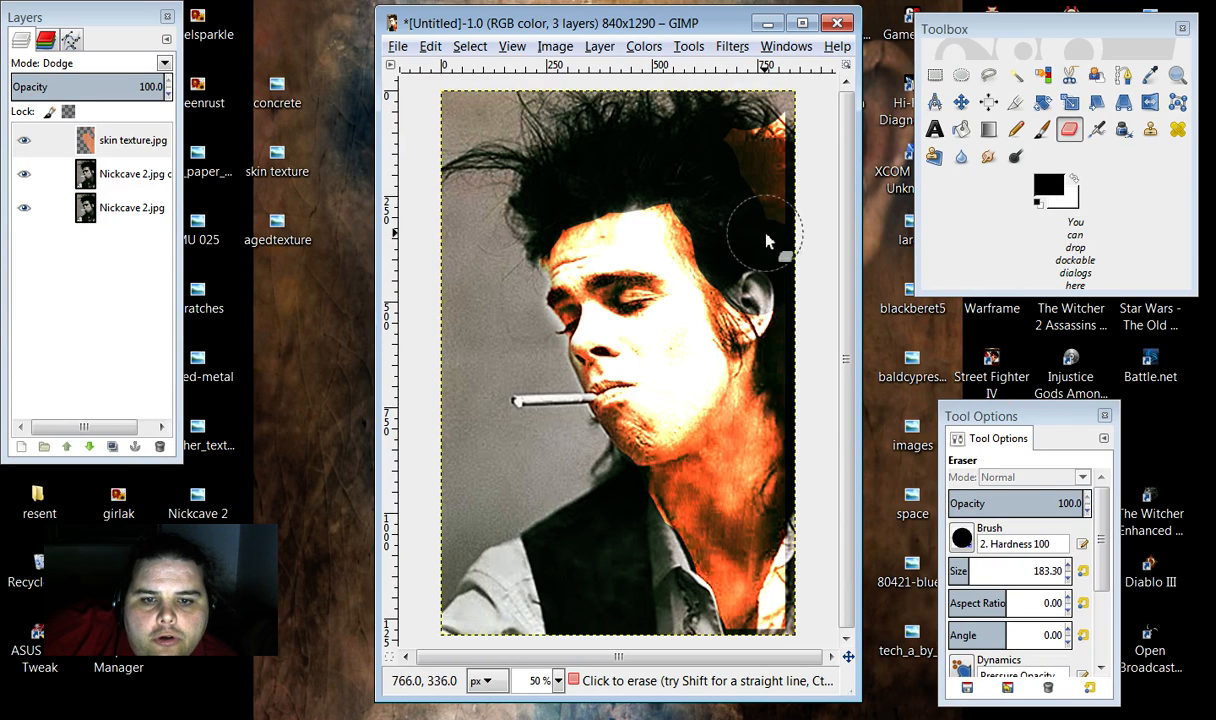
right_click(755, 220)
mouse_move(870, 262)
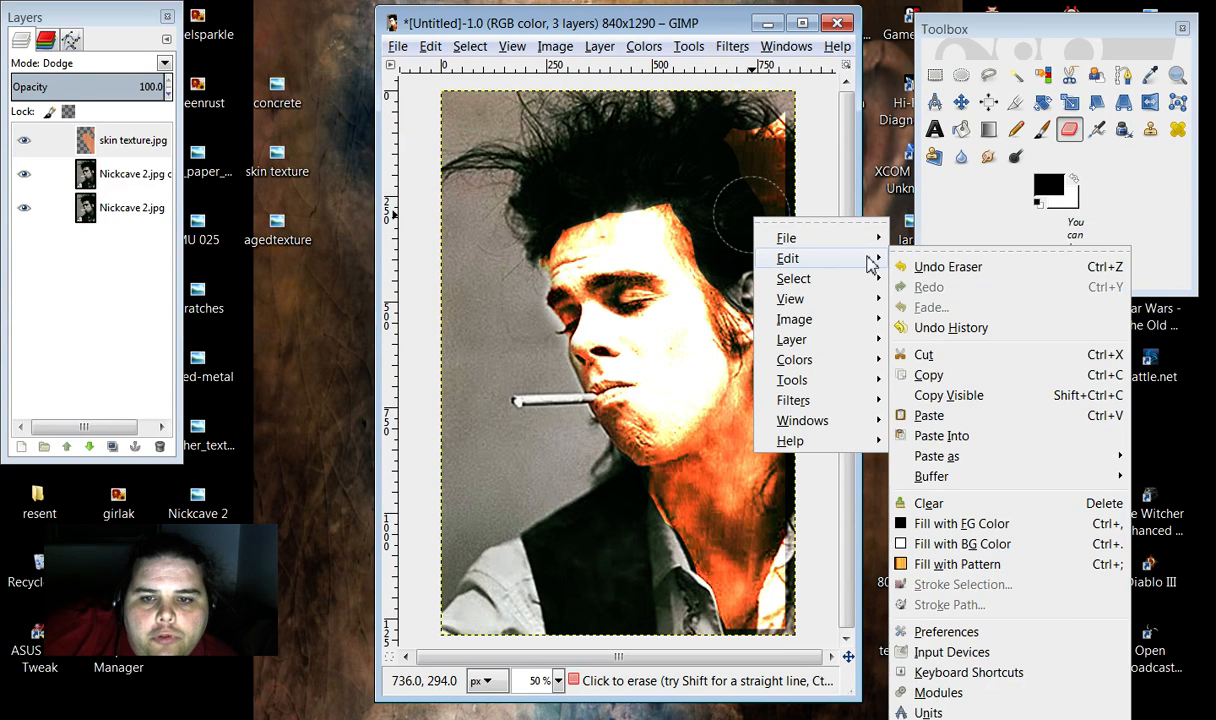
click(947, 267)
Step: Erase the texture covering the hair above the forehead and beside the ear, keeping it on the skin
drag(727, 213, 673, 173)
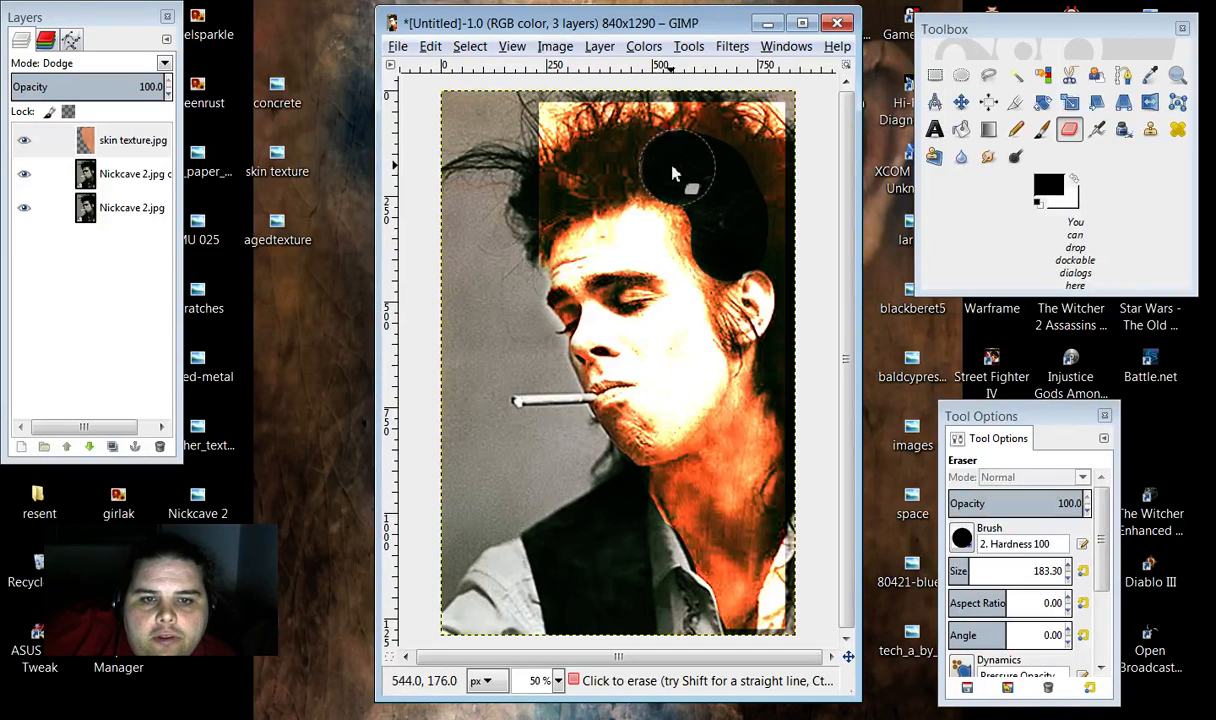
mouse_move(521, 220)
mouse_down()
mouse_move(609, 155)
mouse_move(516, 120)
mouse_move(774, 108)
mouse_move(701, 158)
mouse_move(728, 176)
mouse_up()
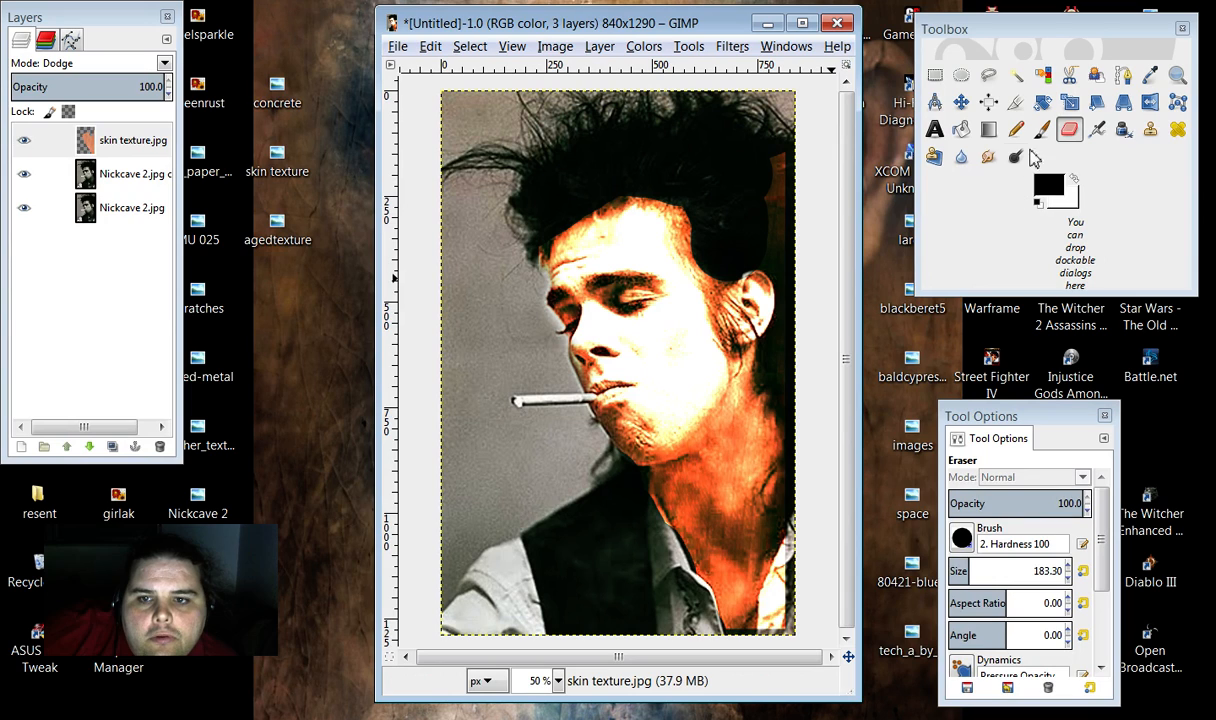
Step: Smudge the texture at the top of the ear and erase the leftover texture along the portrait's edge behind the head
click(989, 157)
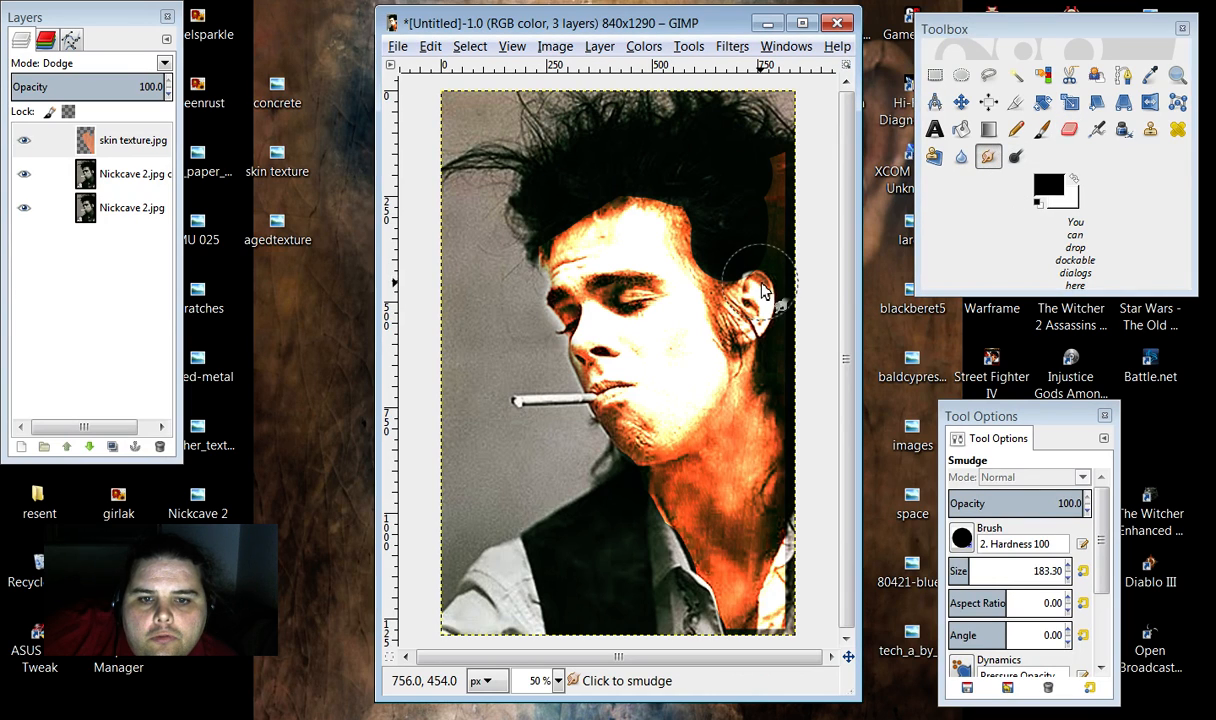
mouse_move(757, 284)
mouse_down()
mouse_move(751, 274)
mouse_move(753, 291)
mouse_up()
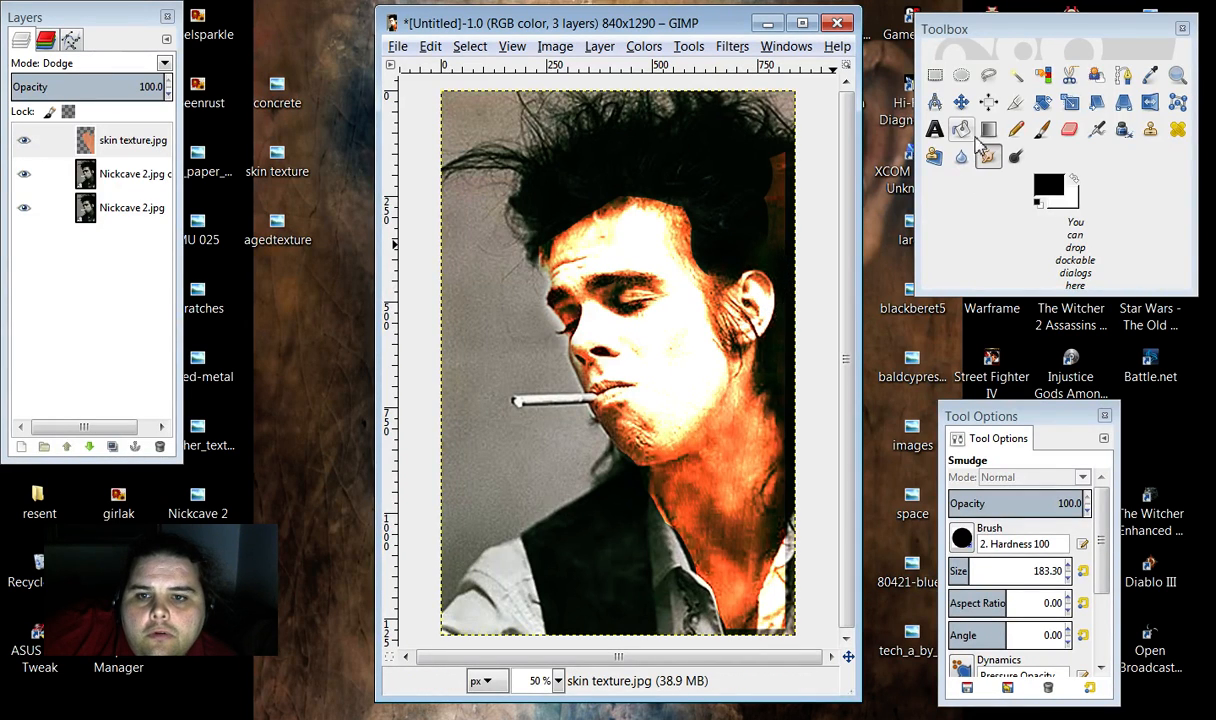
click(1069, 129)
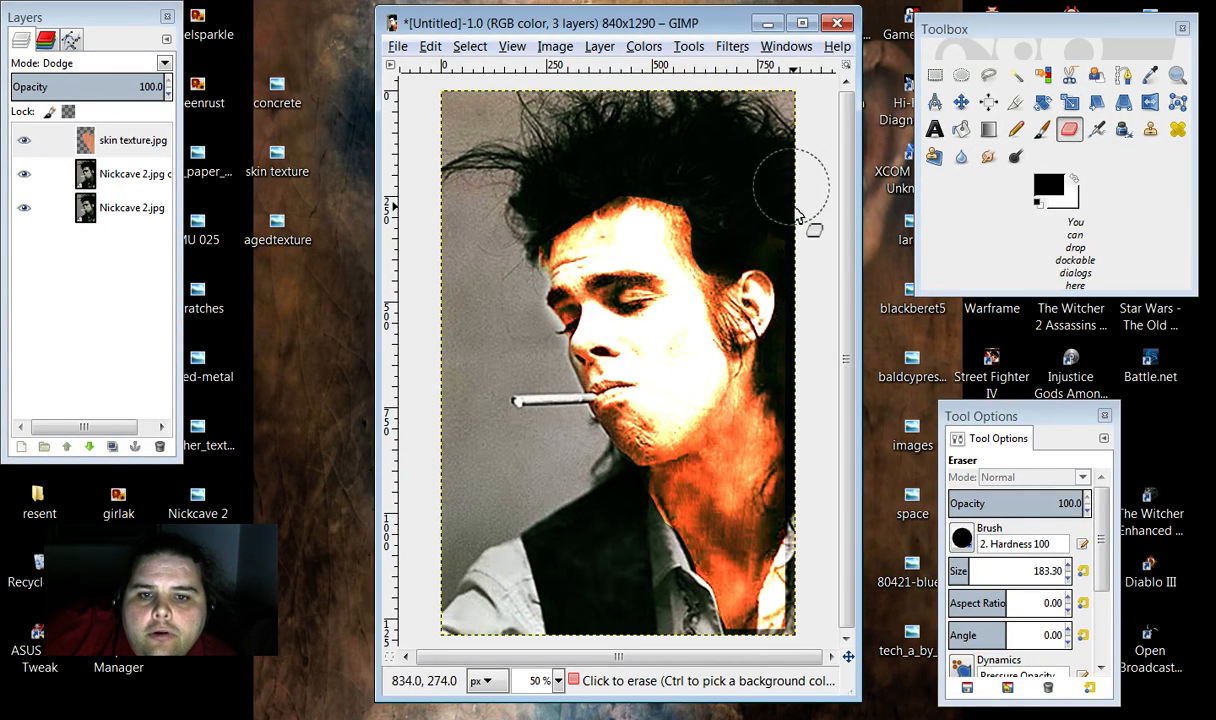
click(784, 359)
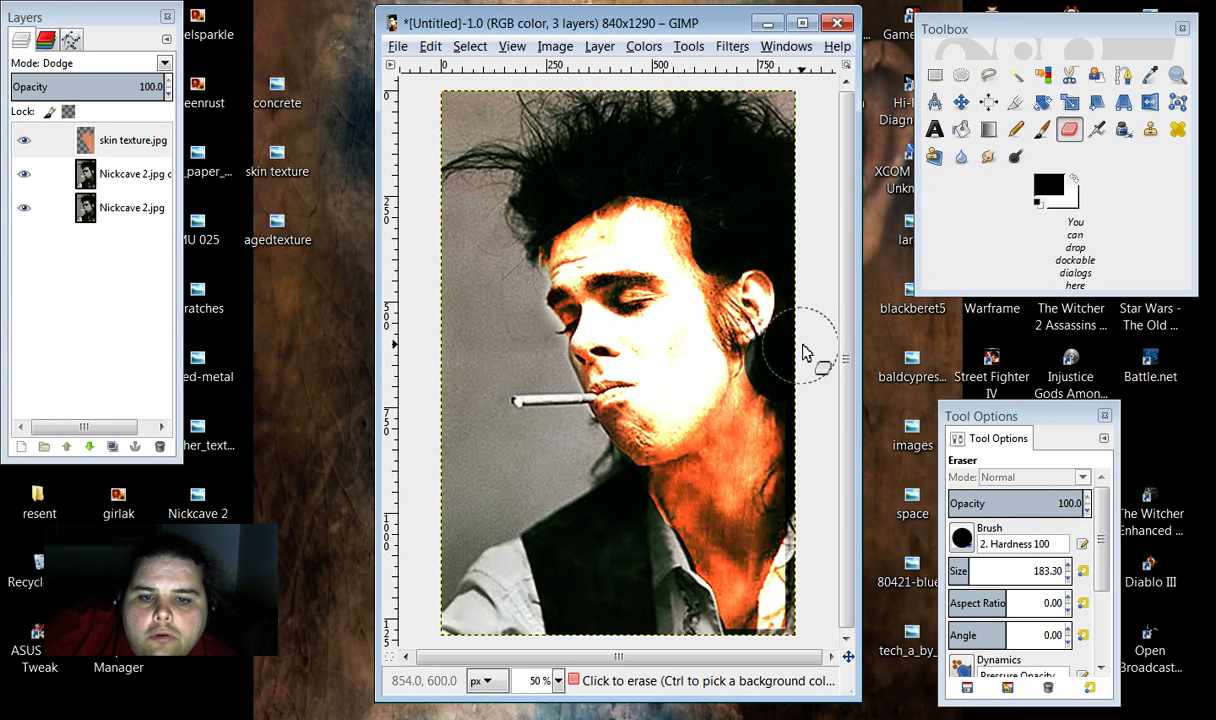
mouse_move(806, 357)
mouse_down()
mouse_move(810, 380)
mouse_move(804, 347)
mouse_up()
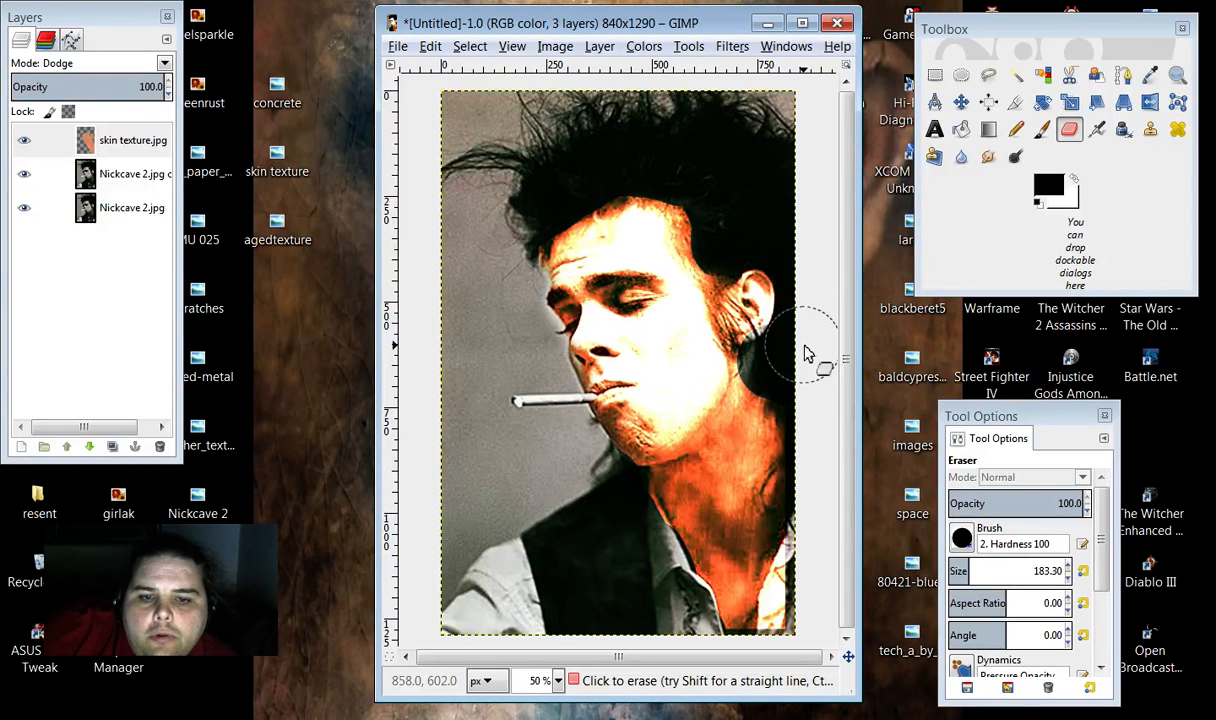
Step: Smudge the skin texture's edges along the neck, shirt collar and forehead
click(987, 157)
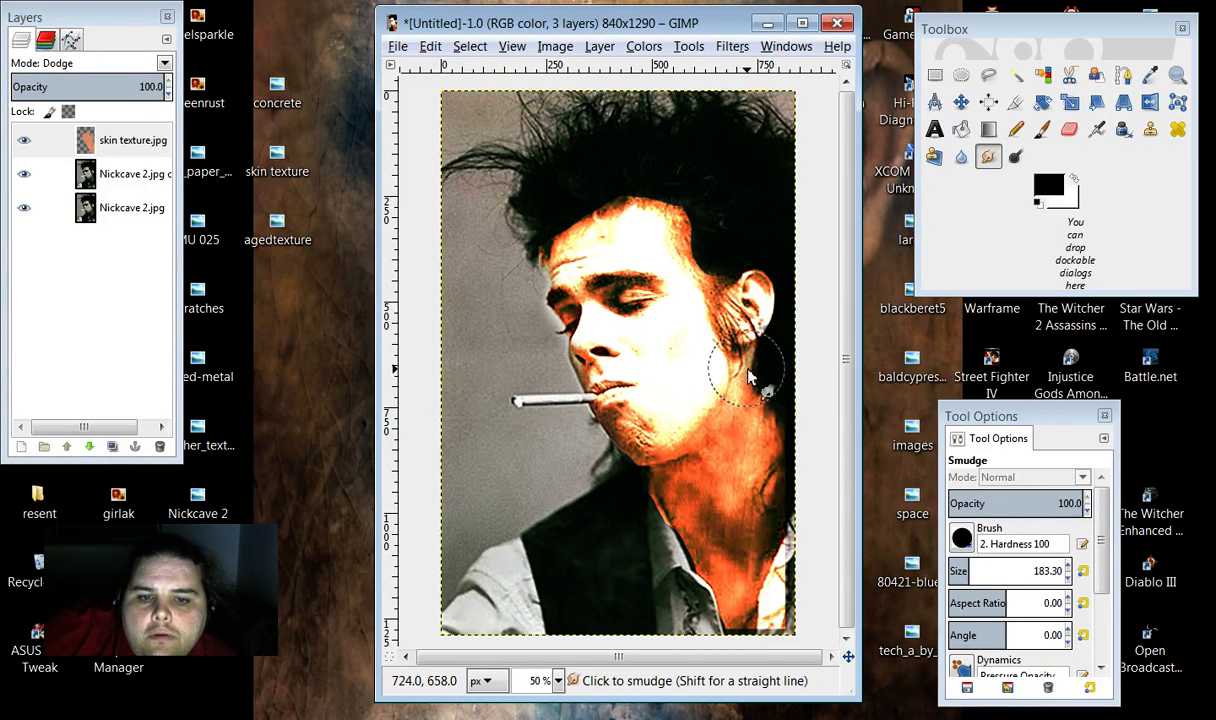
mouse_move(747, 369)
mouse_down()
mouse_move(770, 383)
mouse_move(808, 482)
mouse_move(808, 556)
mouse_move(772, 605)
mouse_move(765, 650)
mouse_move(771, 628)
mouse_up()
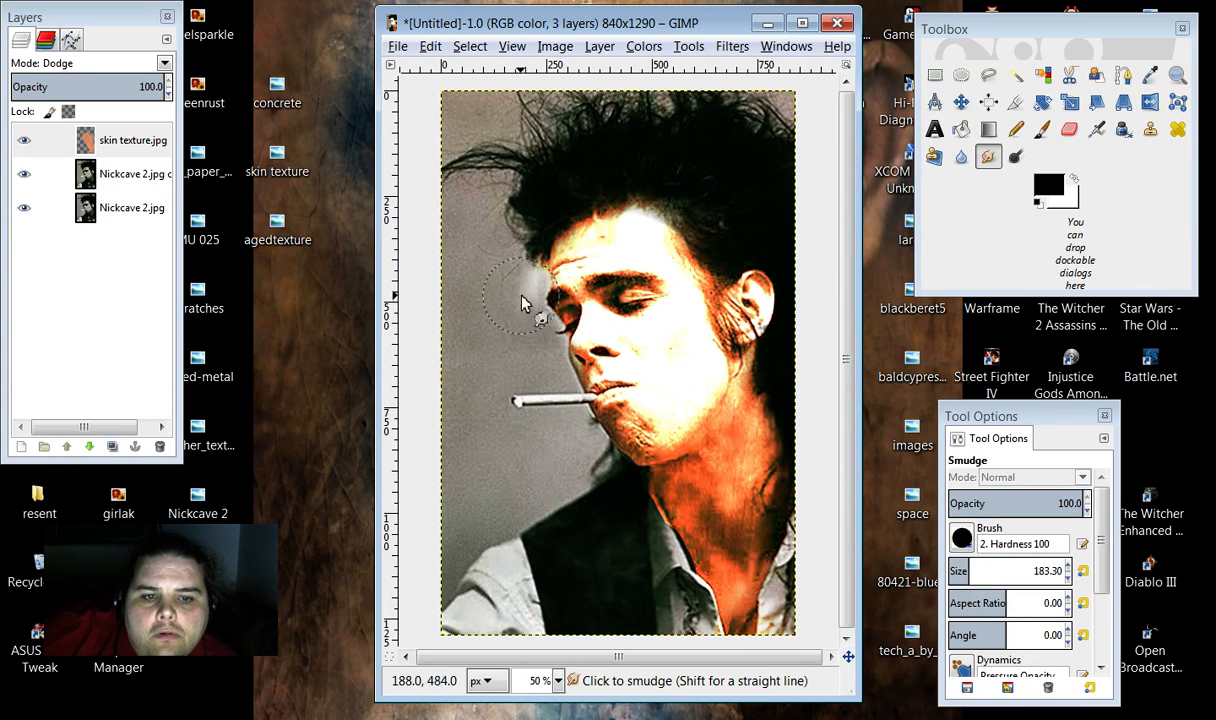
Step: Clear the texture spill on the background beside the forehead with the Eraser, undoing the last stroke
click(1071, 132)
right_click(522, 240)
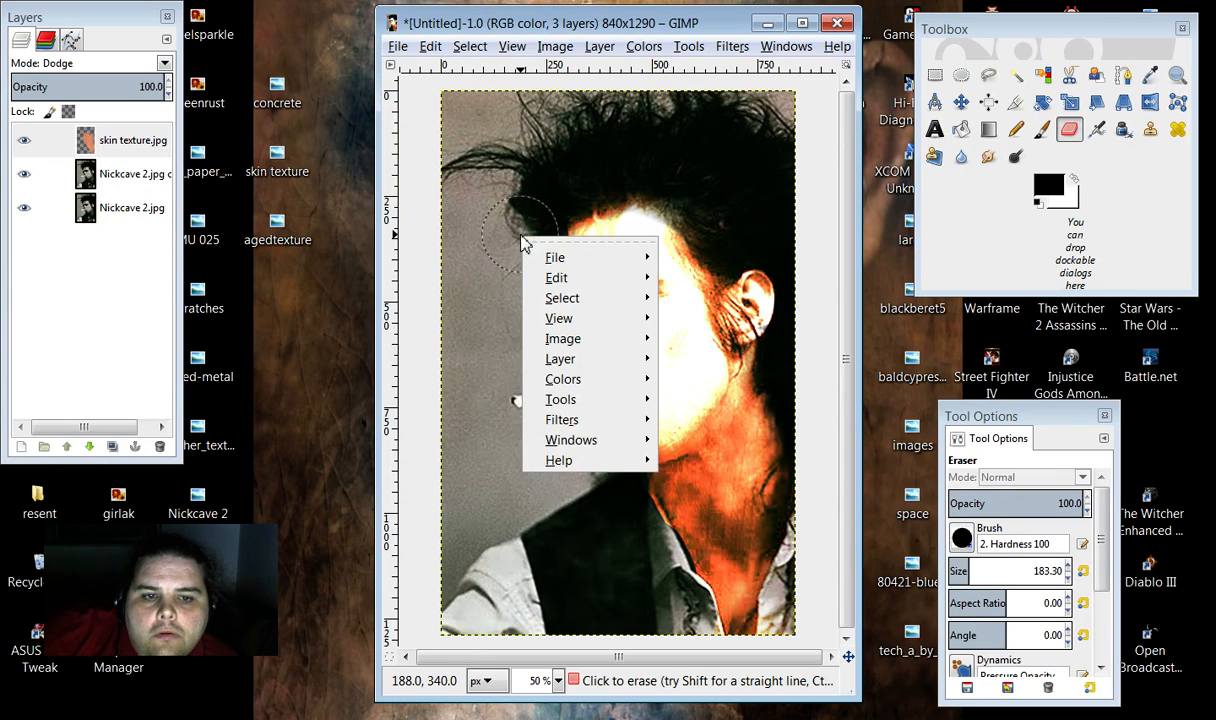
mouse_move(566, 283)
click(725, 240)
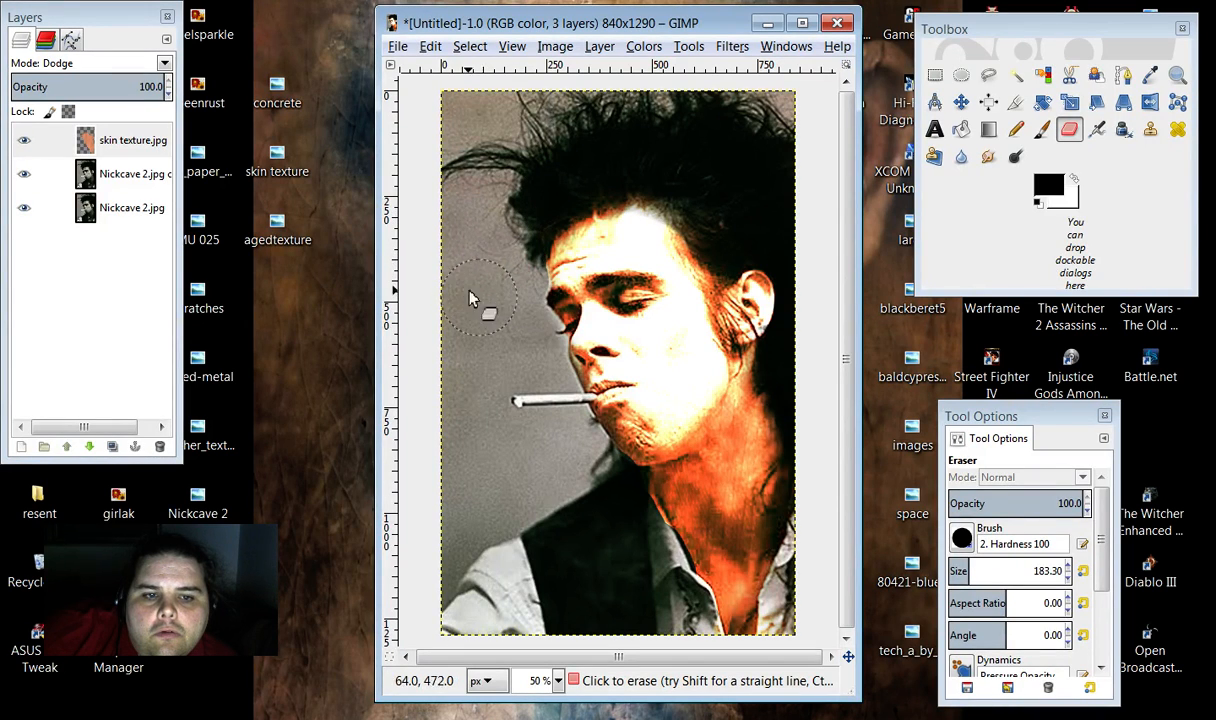
Step: Burn the skin texture near the eye and upper cheek using the Dodge / Burn tool with the 2. Hardness 025 brush
click(1016, 156)
click(961, 539)
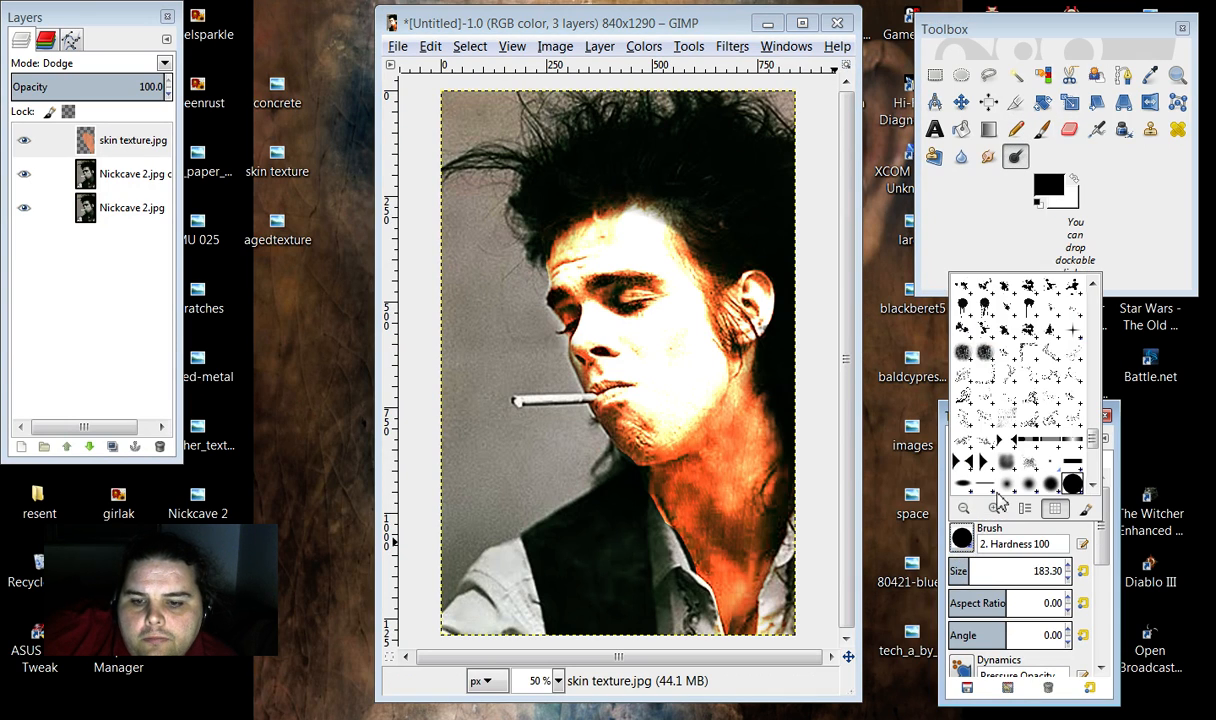
click(1009, 488)
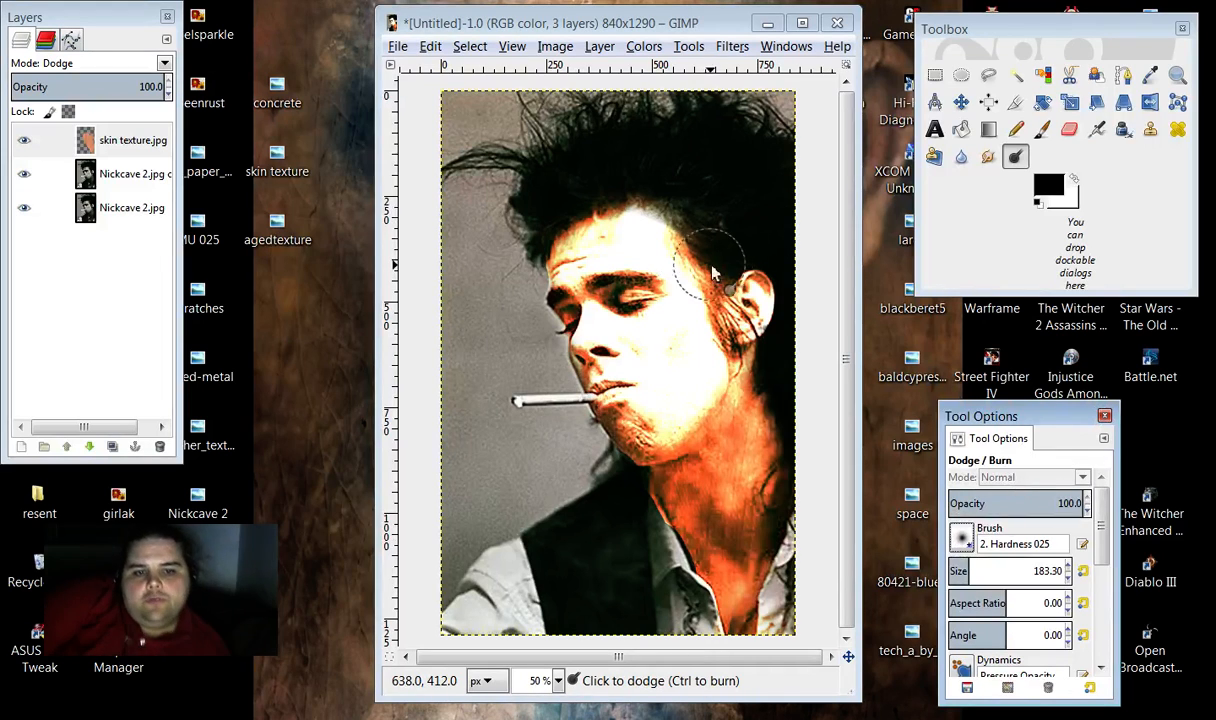
ctrl+click(669, 305)
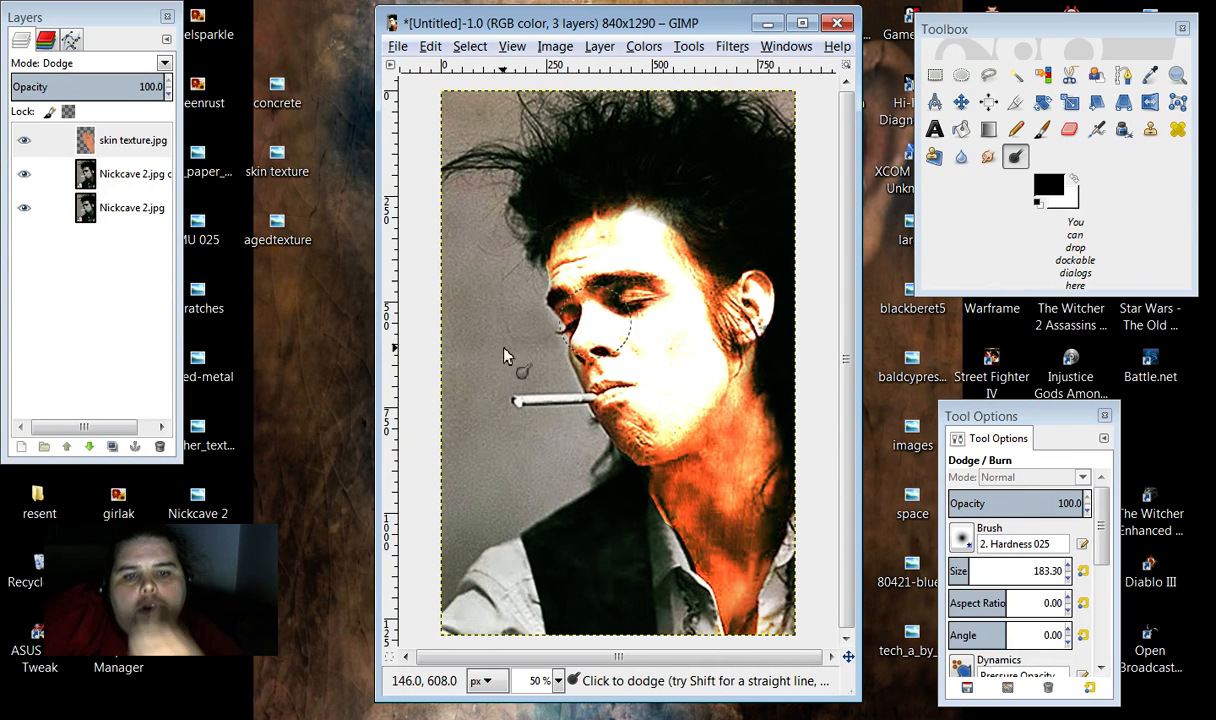
Step: Airbrush black onto the cheek on the Nickcave 2.jpg copy layer
click(137, 176)
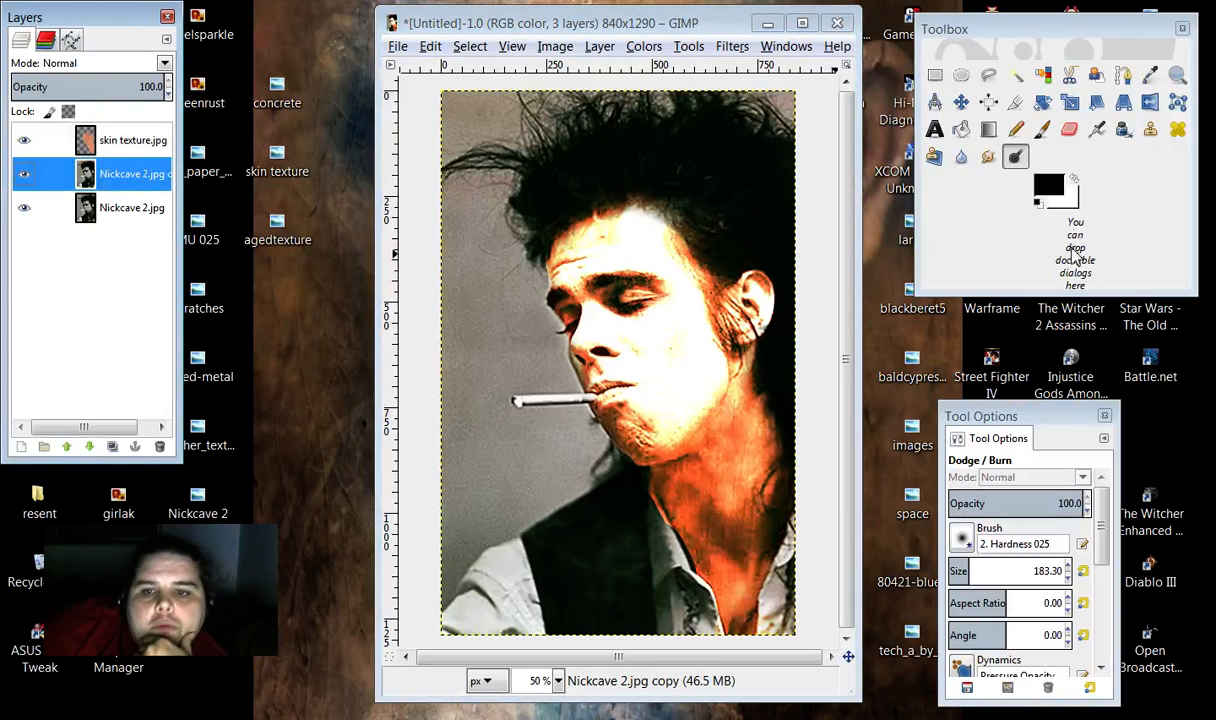
click(1097, 131)
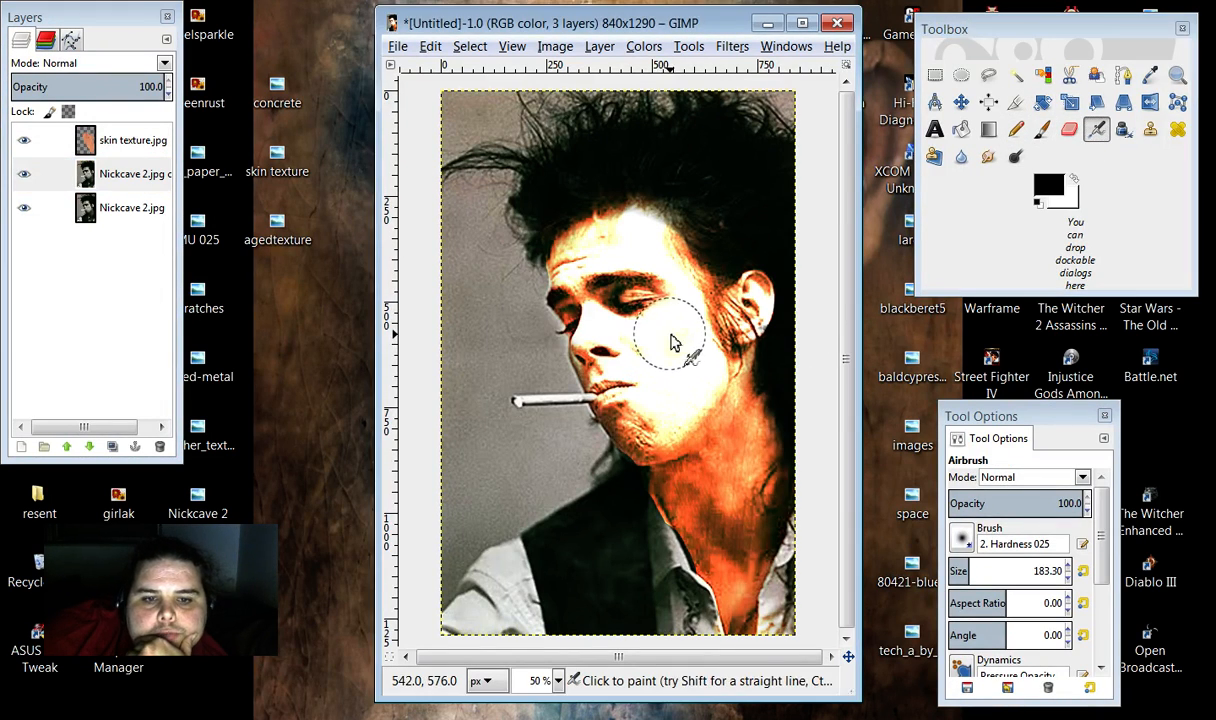
drag(670, 334, 692, 360)
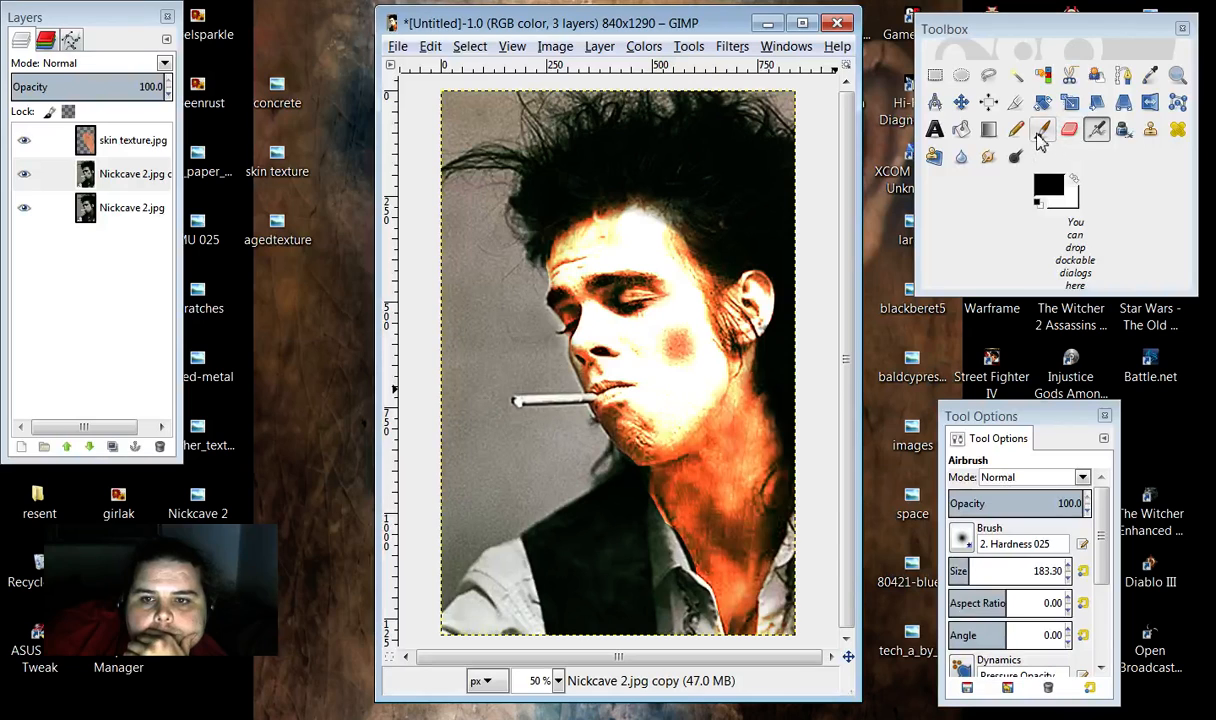
Step: Enlarge the Airbrush to size 409.35 and shade the cheek, jaw, neck and forehead on the photo copy layer
drag(968, 580, 995, 576)
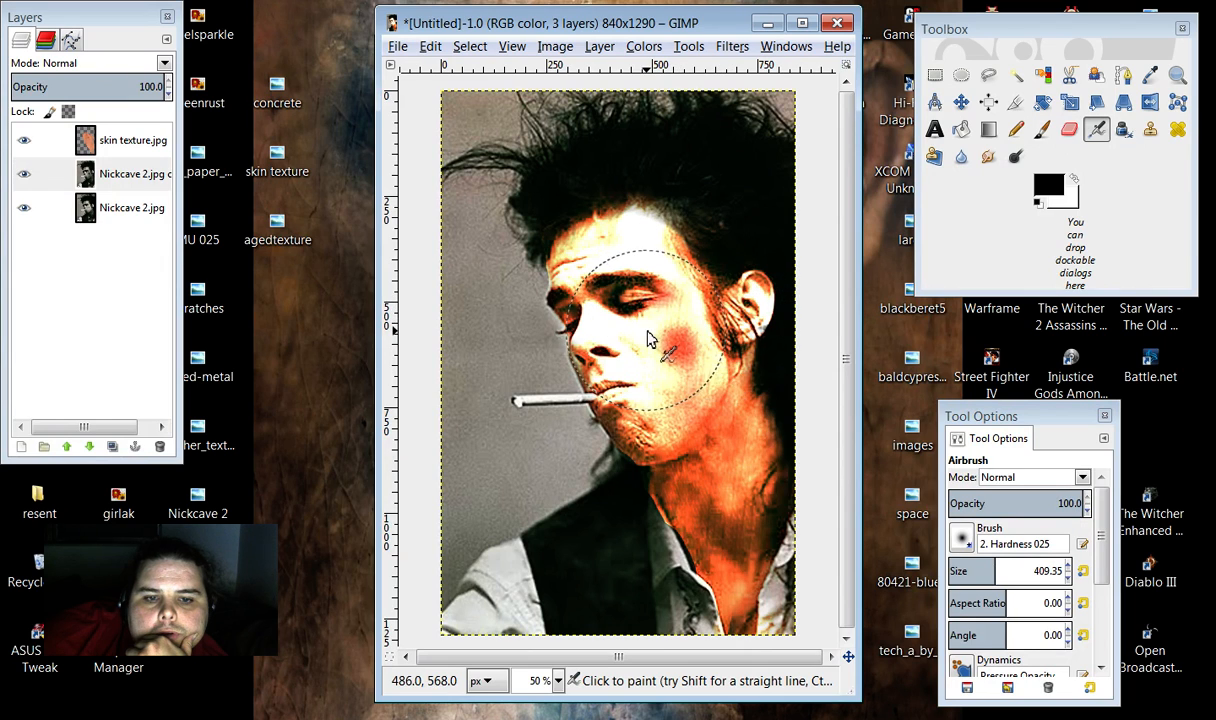
mouse_move(650, 360)
mouse_down()
mouse_move(658, 417)
mouse_move(644, 442)
mouse_move(678, 490)
mouse_up()
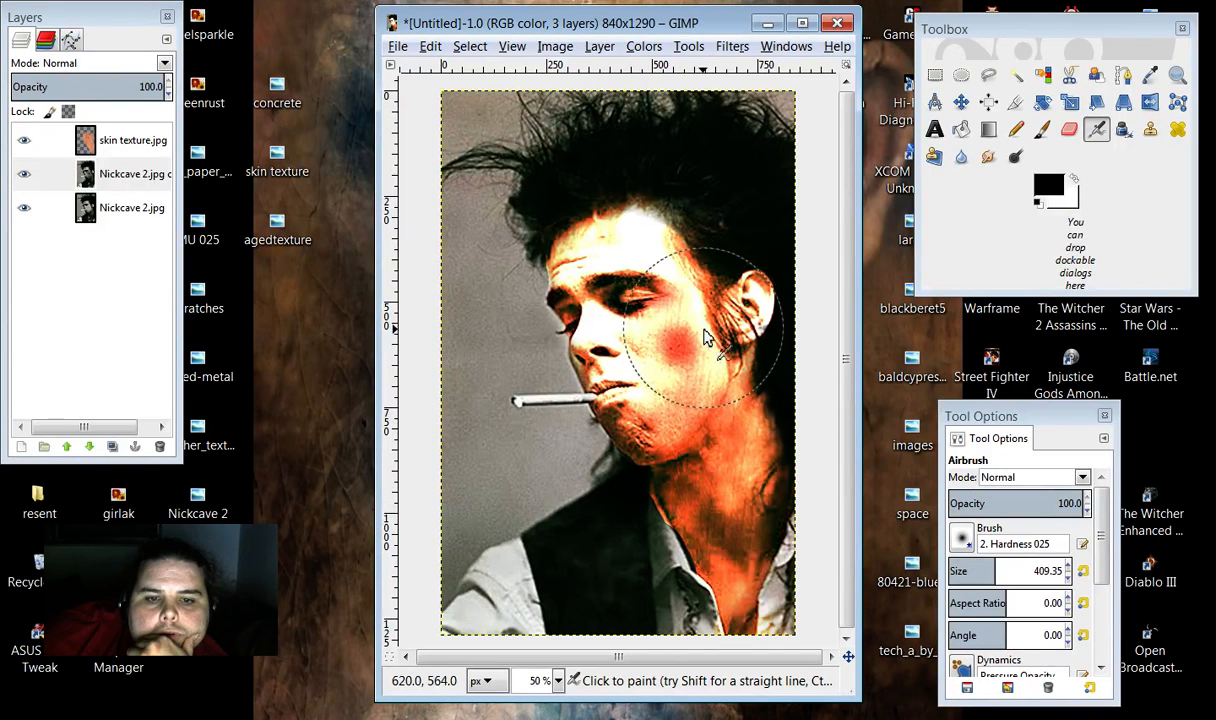
mouse_move(673, 262)
mouse_down()
mouse_move(639, 236)
mouse_move(589, 252)
mouse_move(576, 295)
mouse_up()
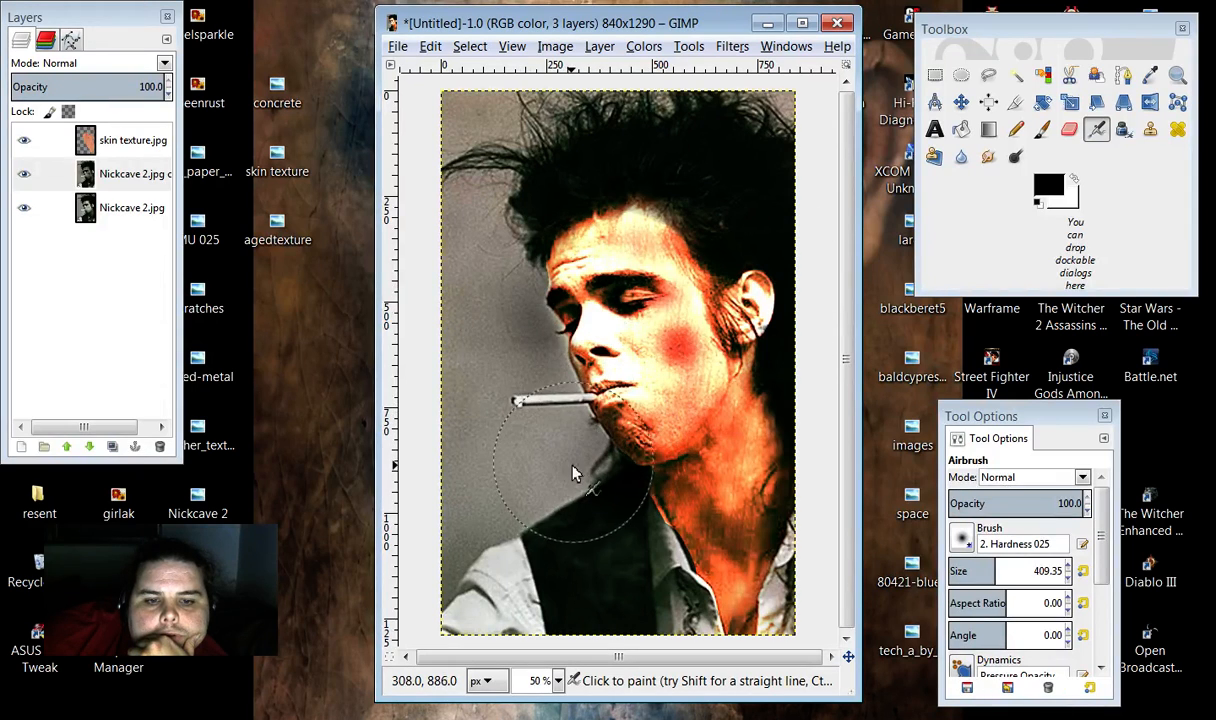
Step: Airbrush black shadow onto the background below the cigarette and along the head's edge beside the ear and hair
mouse_move(573, 473)
mouse_down()
mouse_move(544, 483)
mouse_move(575, 489)
mouse_move(561, 504)
mouse_move(636, 466)
mouse_move(605, 520)
mouse_move(565, 500)
mouse_up()
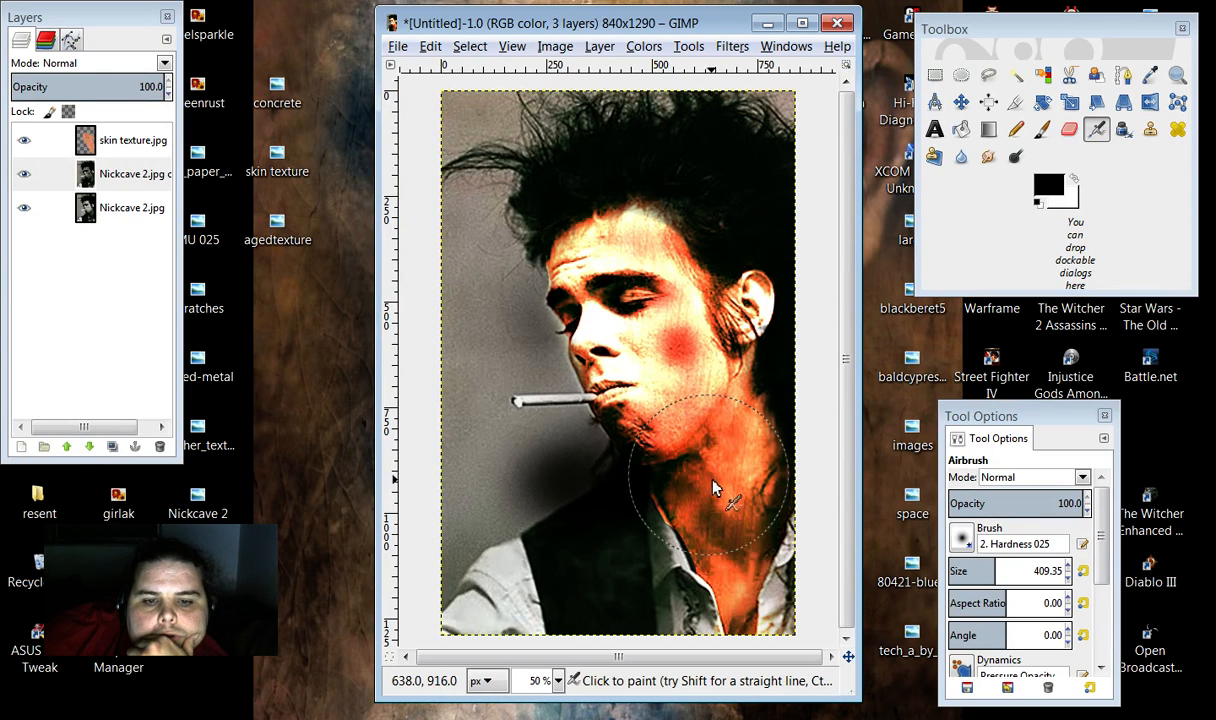
mouse_move(748, 370)
mouse_down()
mouse_move(756, 295)
mouse_move(761, 325)
mouse_move(742, 311)
mouse_move(721, 228)
mouse_move(635, 207)
mouse_move(811, 207)
mouse_up()
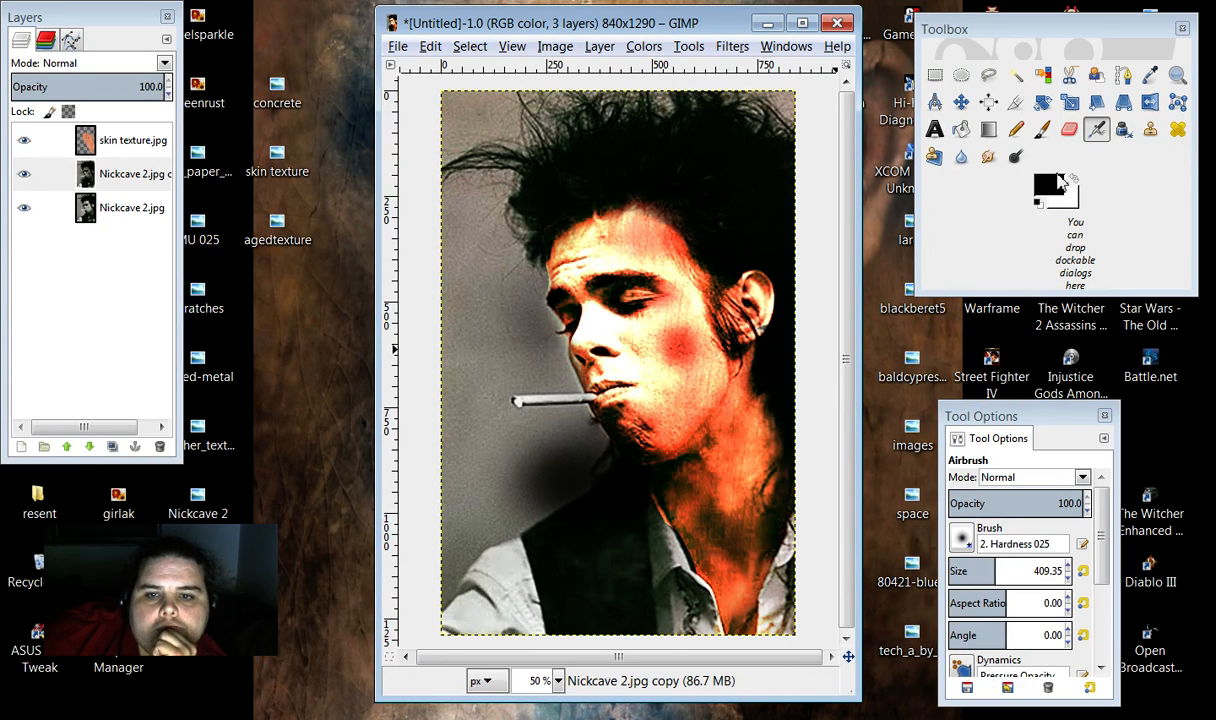
Step: Swap the foreground colour to white and airbrush highlights over the dark cheek patch, the brow and the forehead
click(1073, 182)
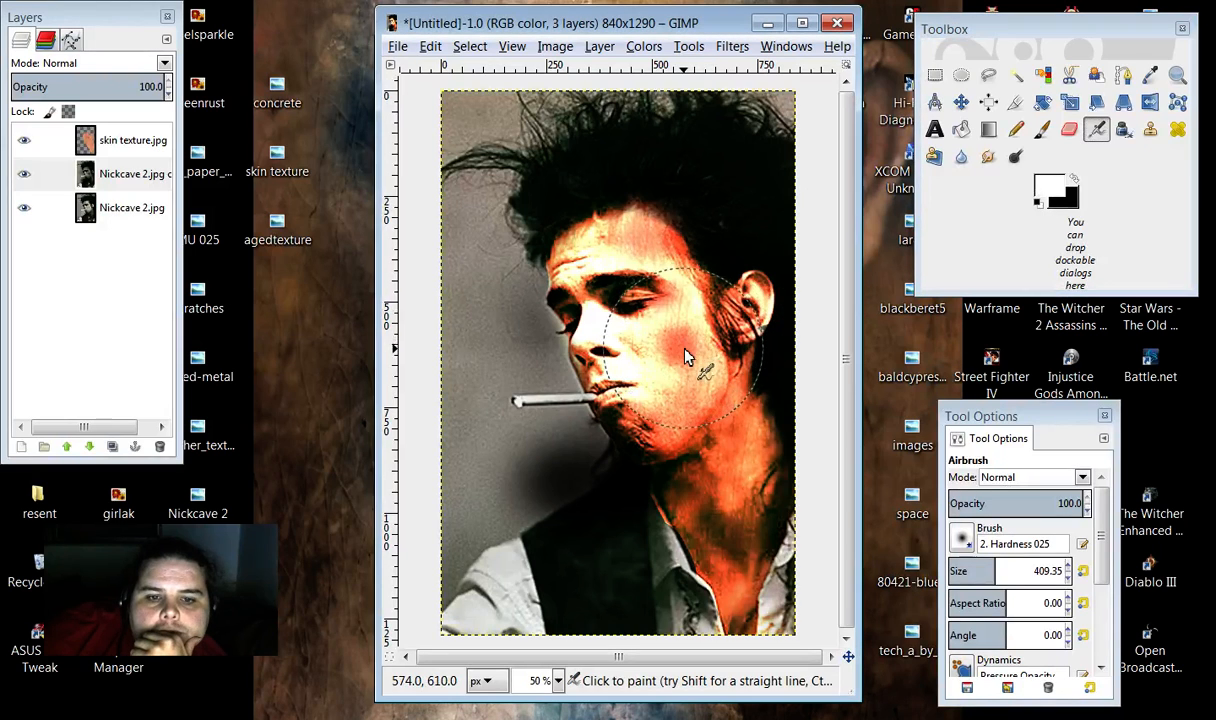
drag(650, 331, 683, 360)
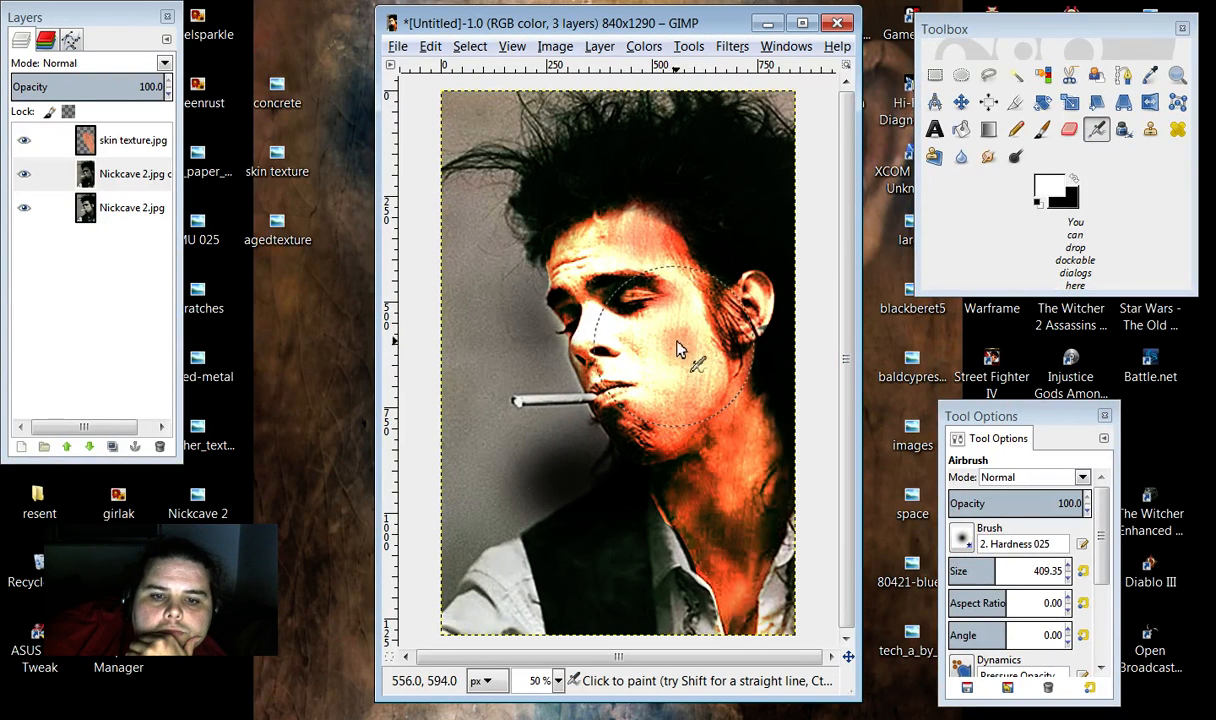
drag(657, 250, 632, 252)
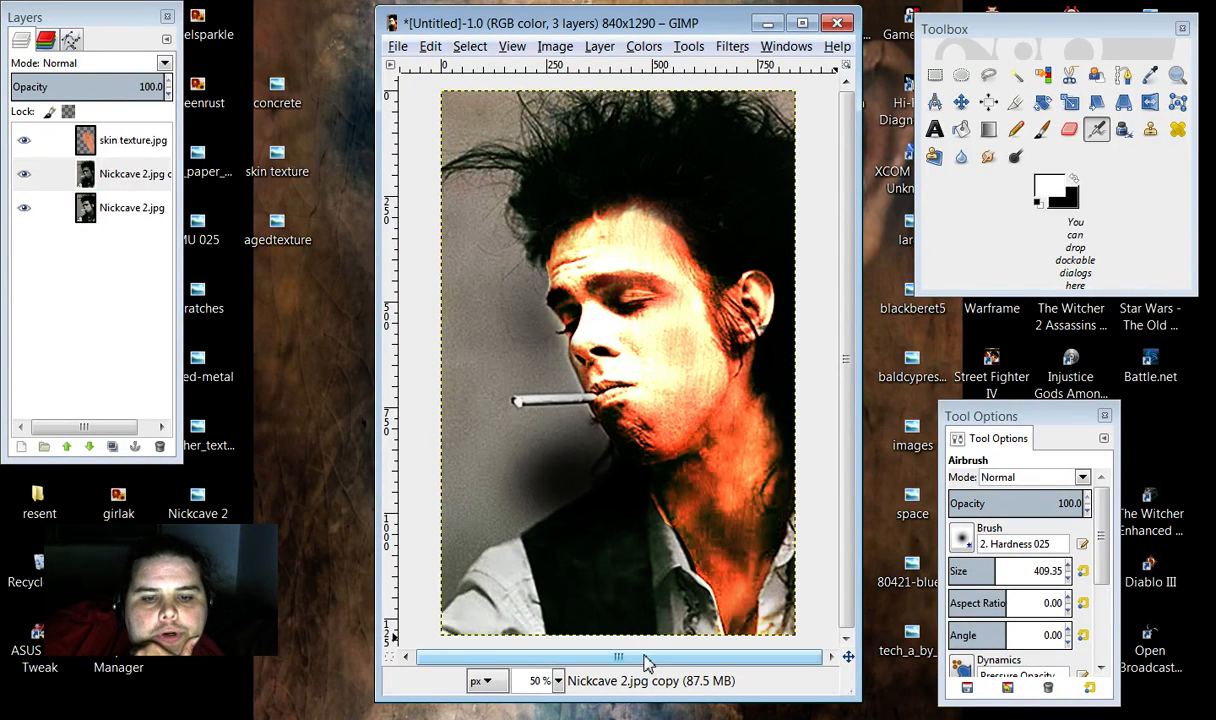
Step: Merge the skin texture layer down into the photo copy, and add the agedtexture image from the desktop as a new layer
right_click(136, 140)
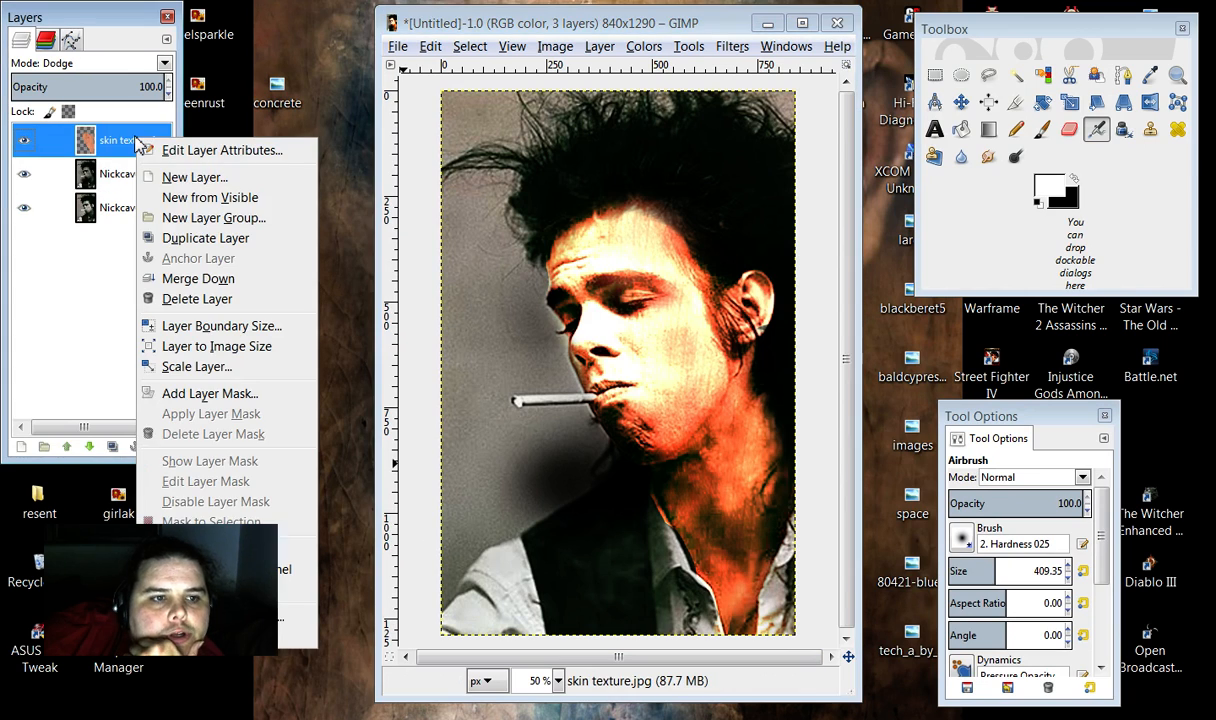
click(198, 279)
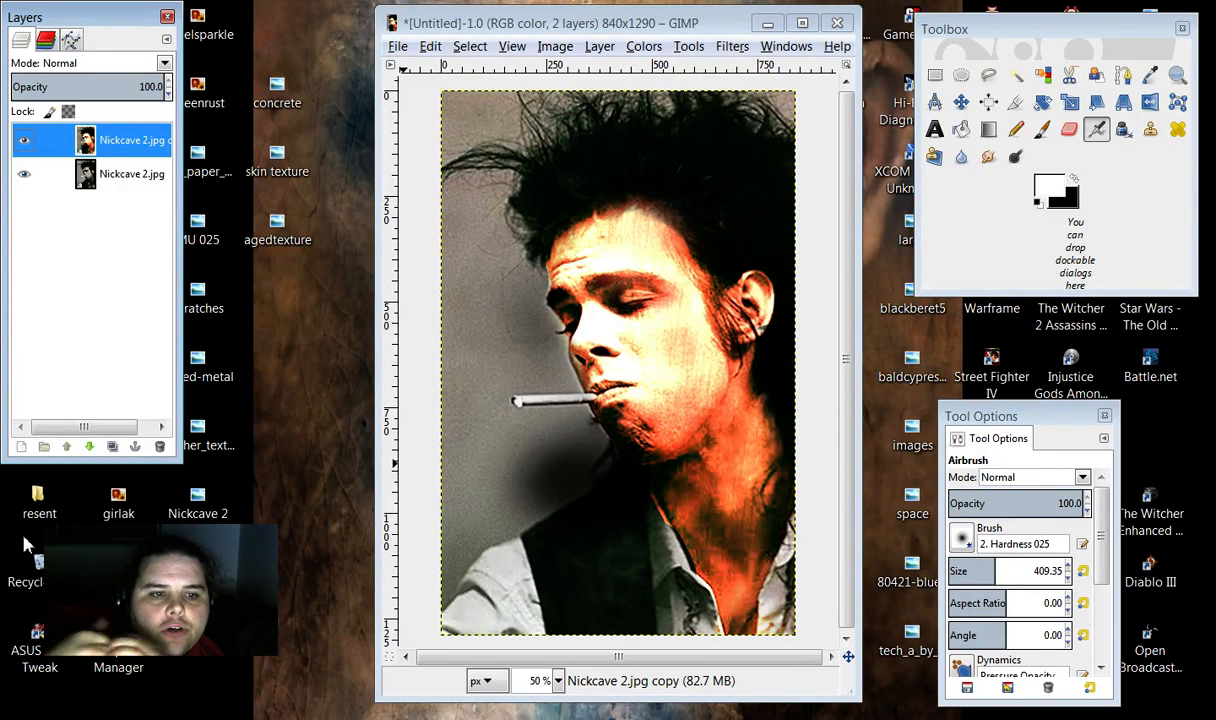
click(277, 230)
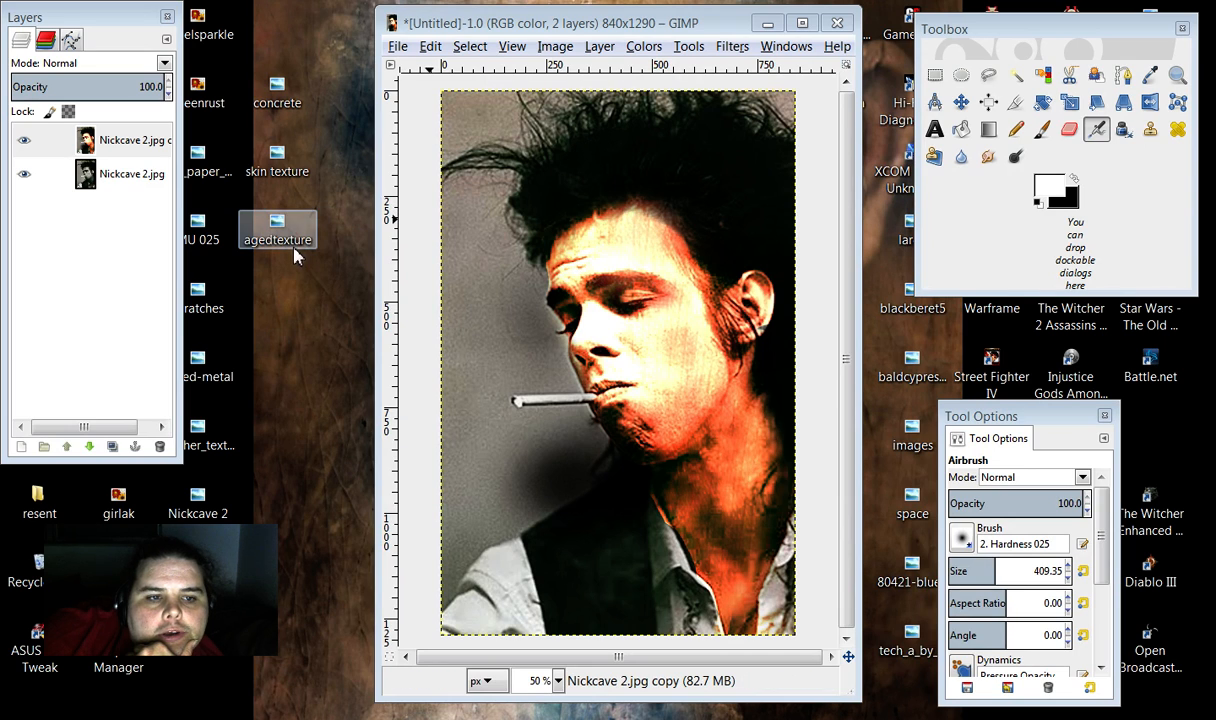
drag(277, 232, 550, 265)
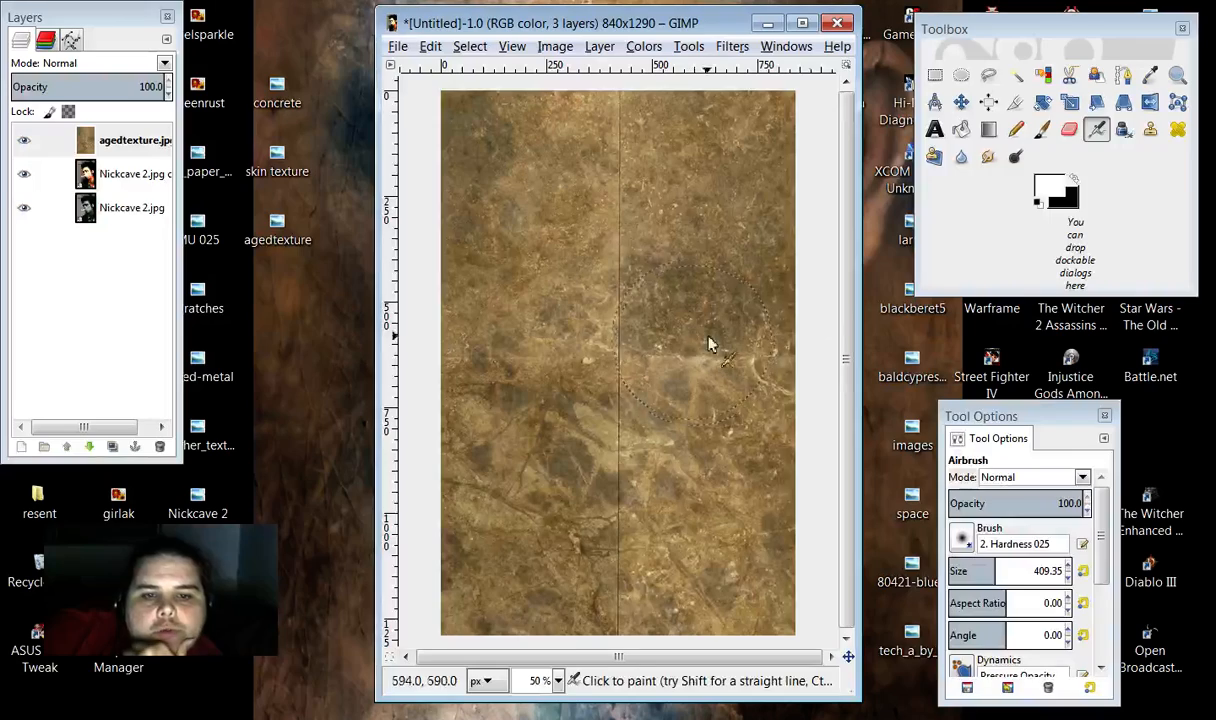
click(1042, 102)
drag(628, 140, 683, 152)
click(1172, 149)
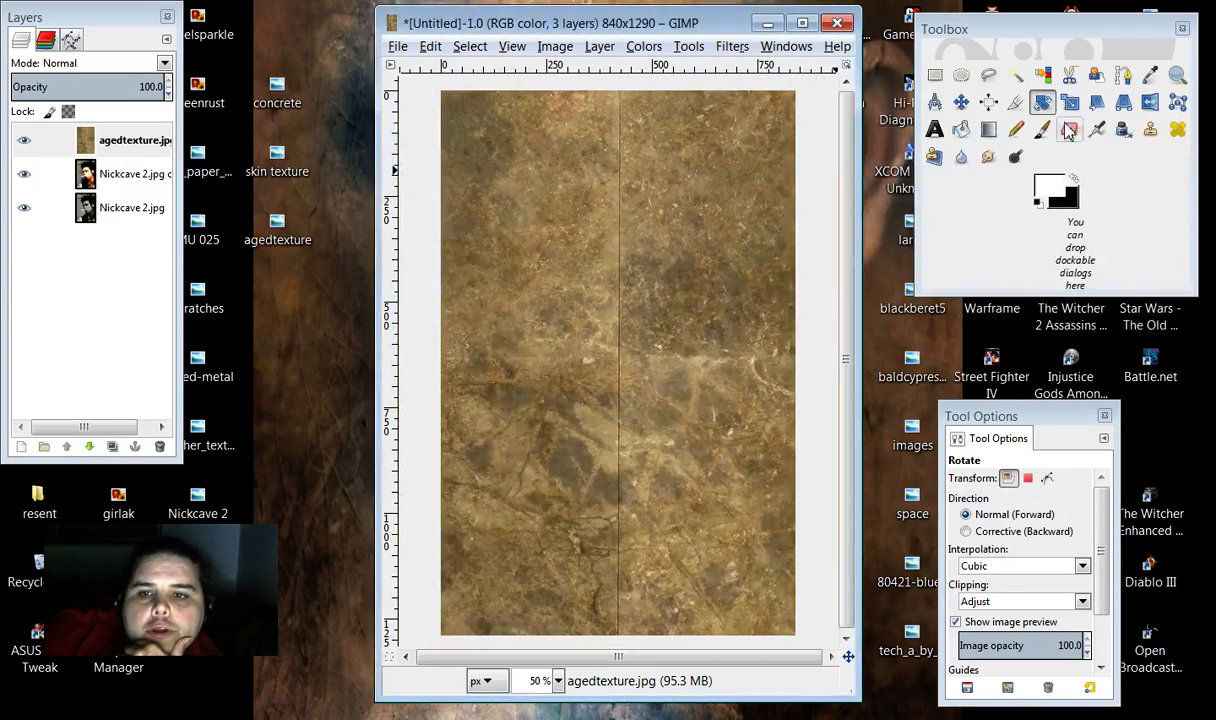
Step: Scale the agedtexture layer to 758 × 1146 px with the Scale tool
click(1069, 130)
drag(643, 122, 669, 329)
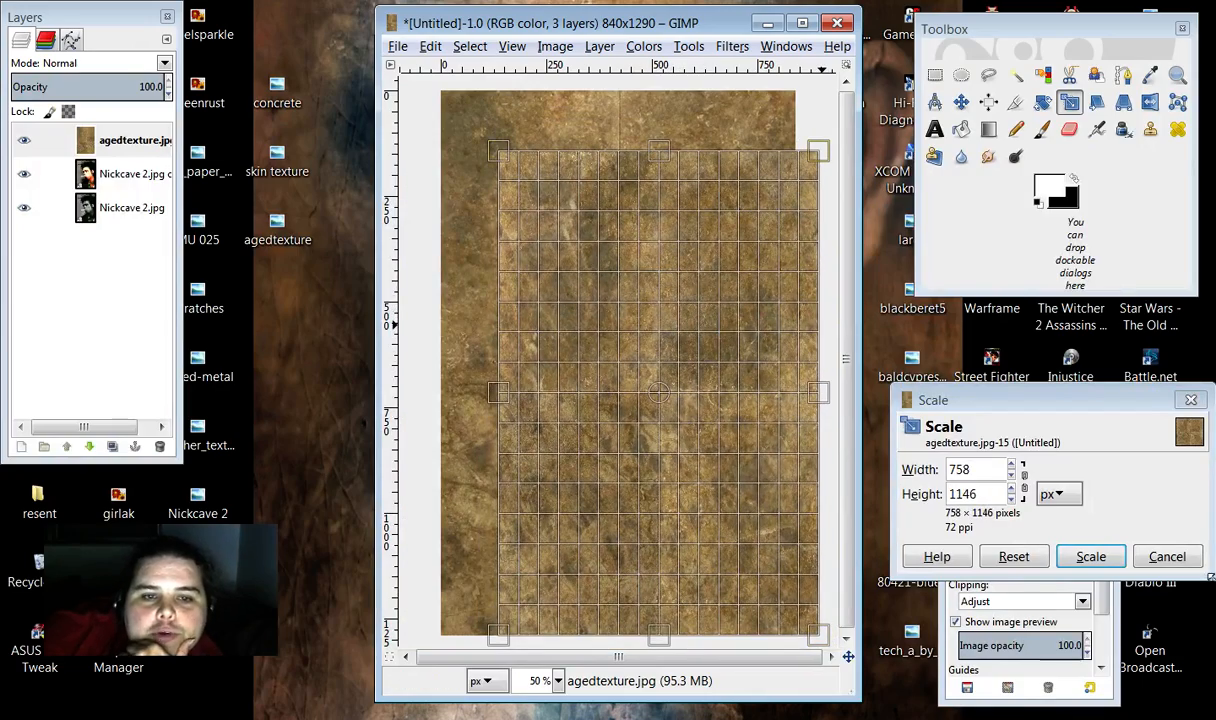
click(1092, 558)
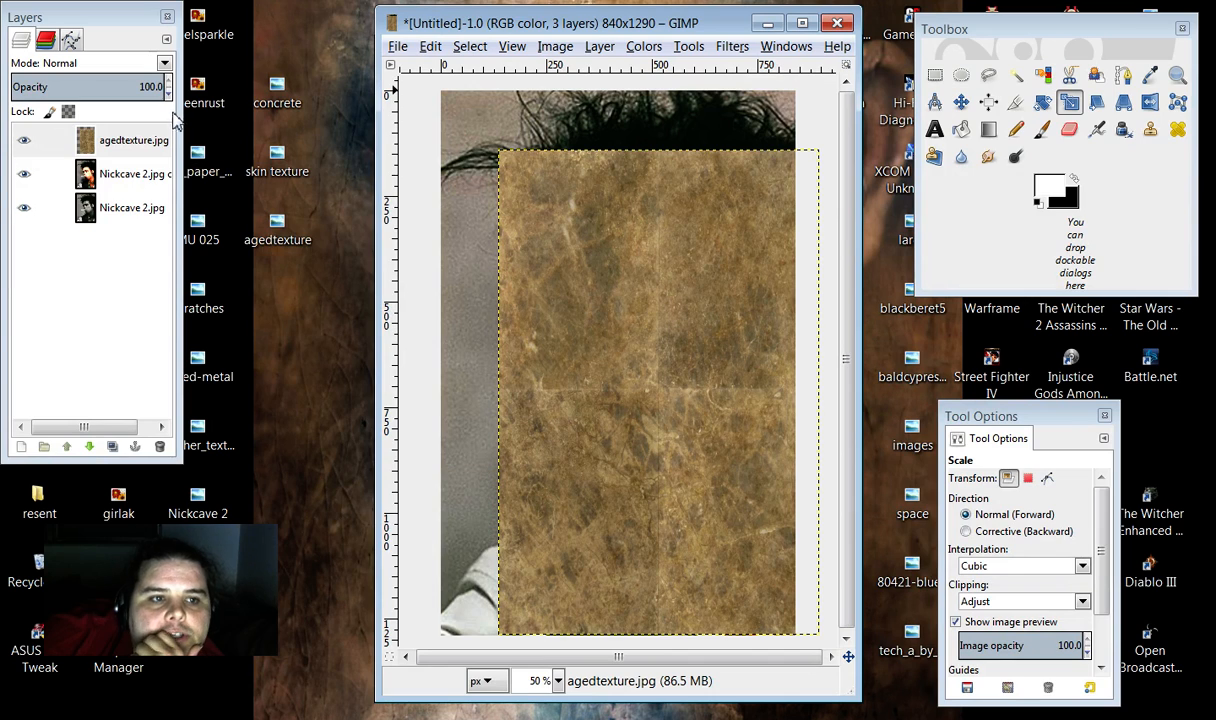
Step: Try the Dodge, Multiply, Overlay and Hard light blend modes on the agedtexture layer
click(163, 62)
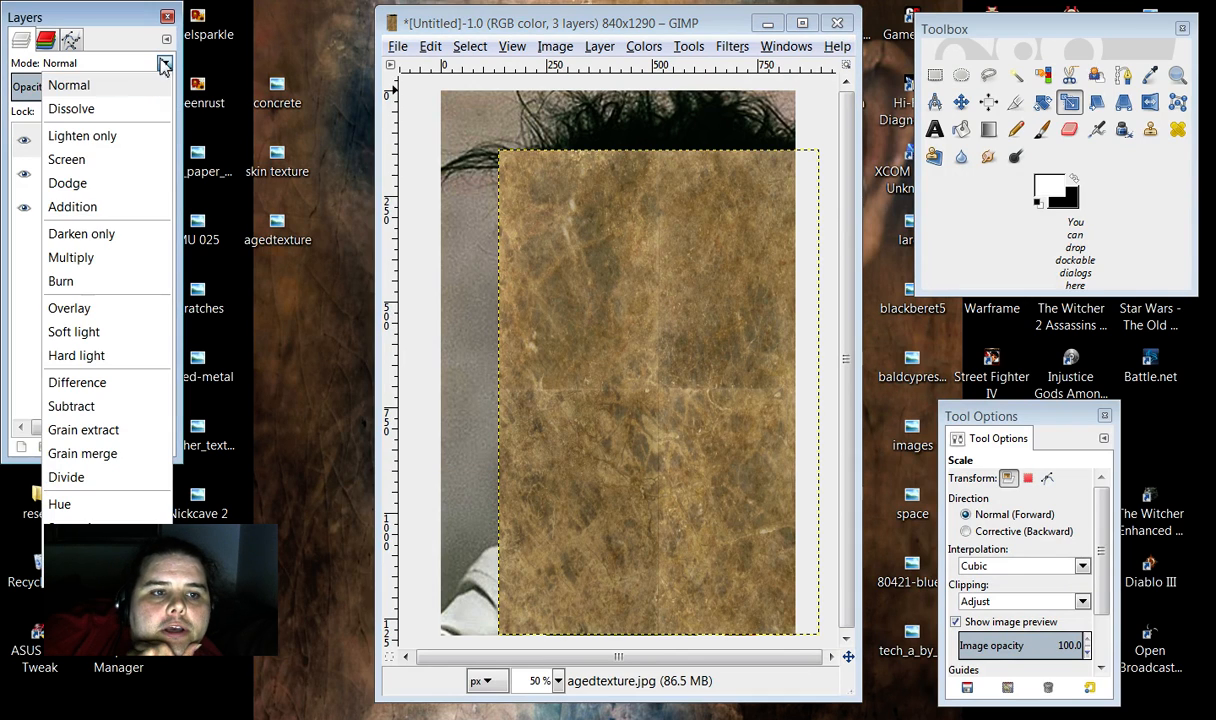
click(126, 197)
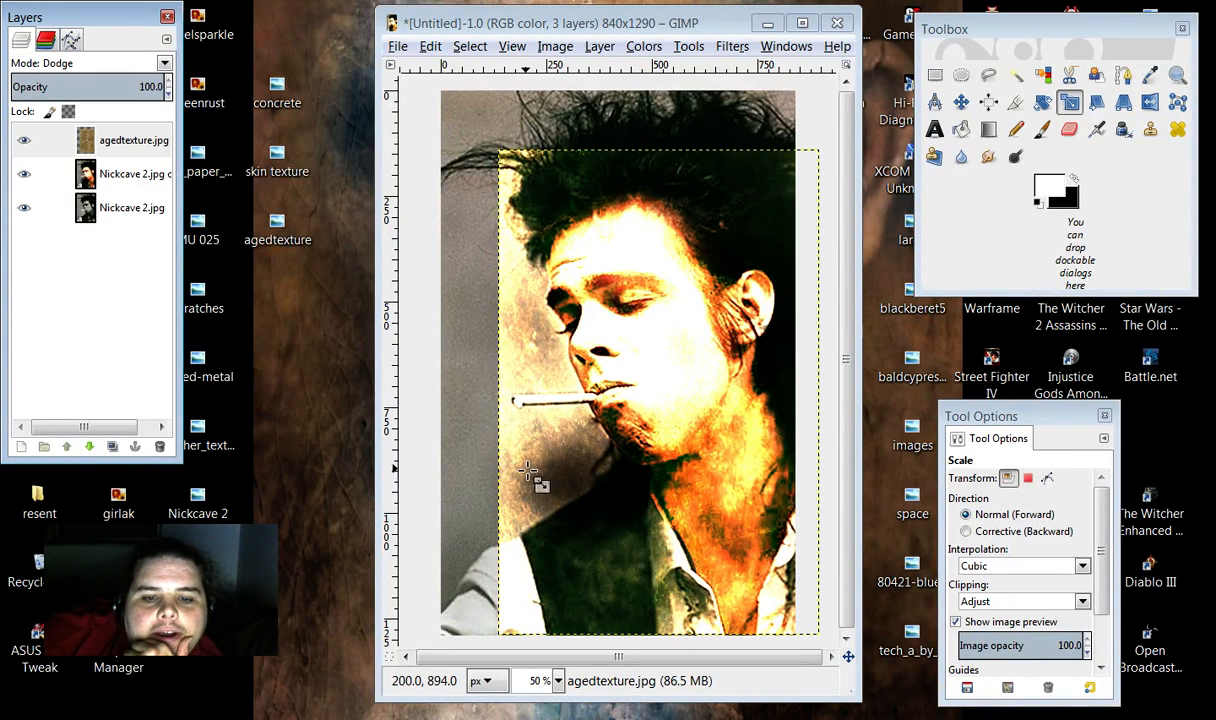
click(164, 63)
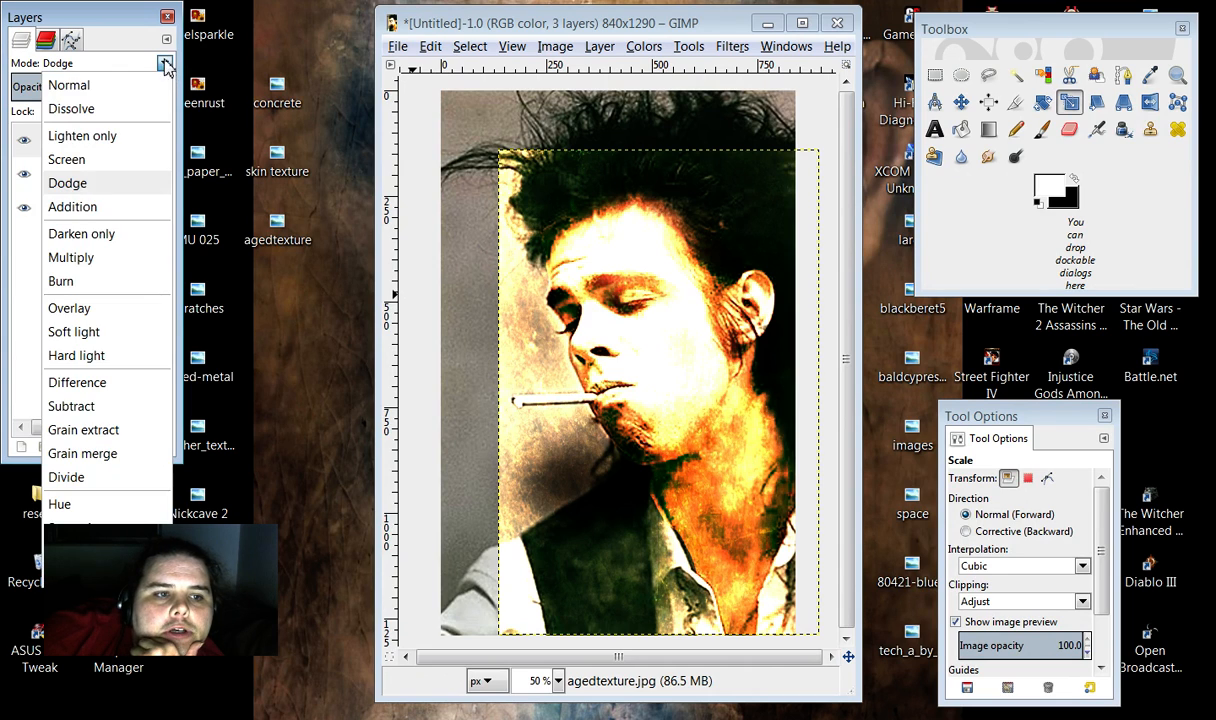
click(88, 260)
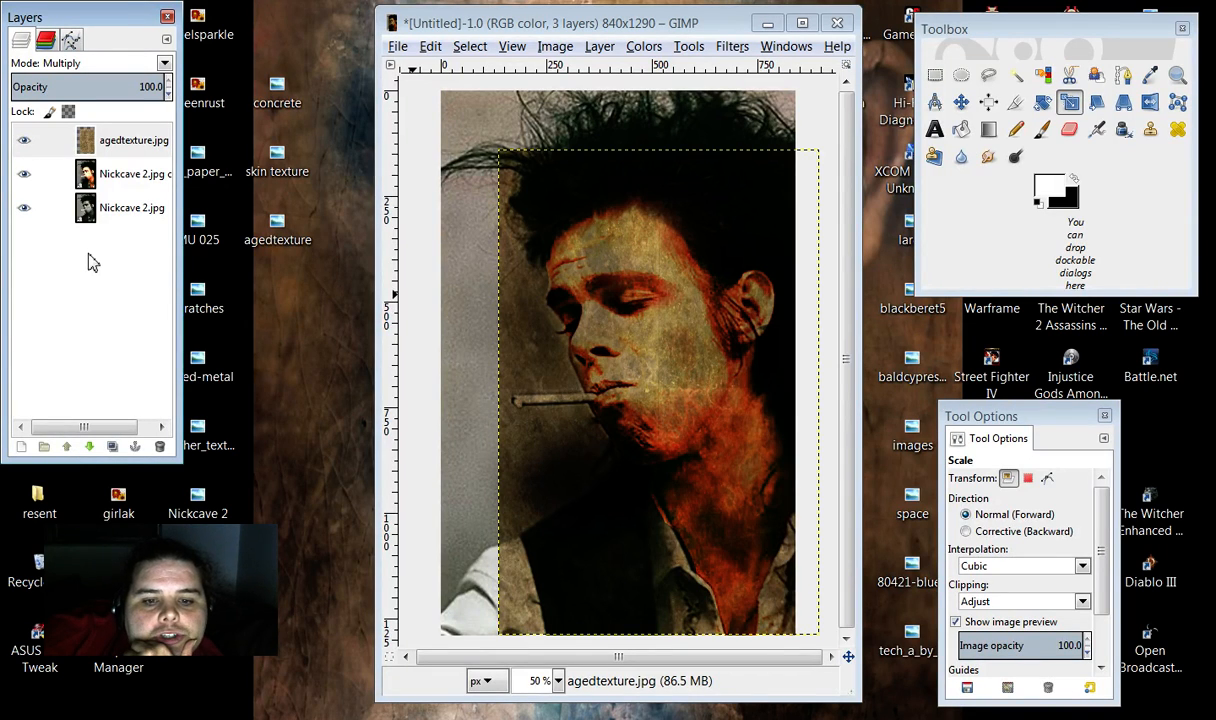
click(164, 64)
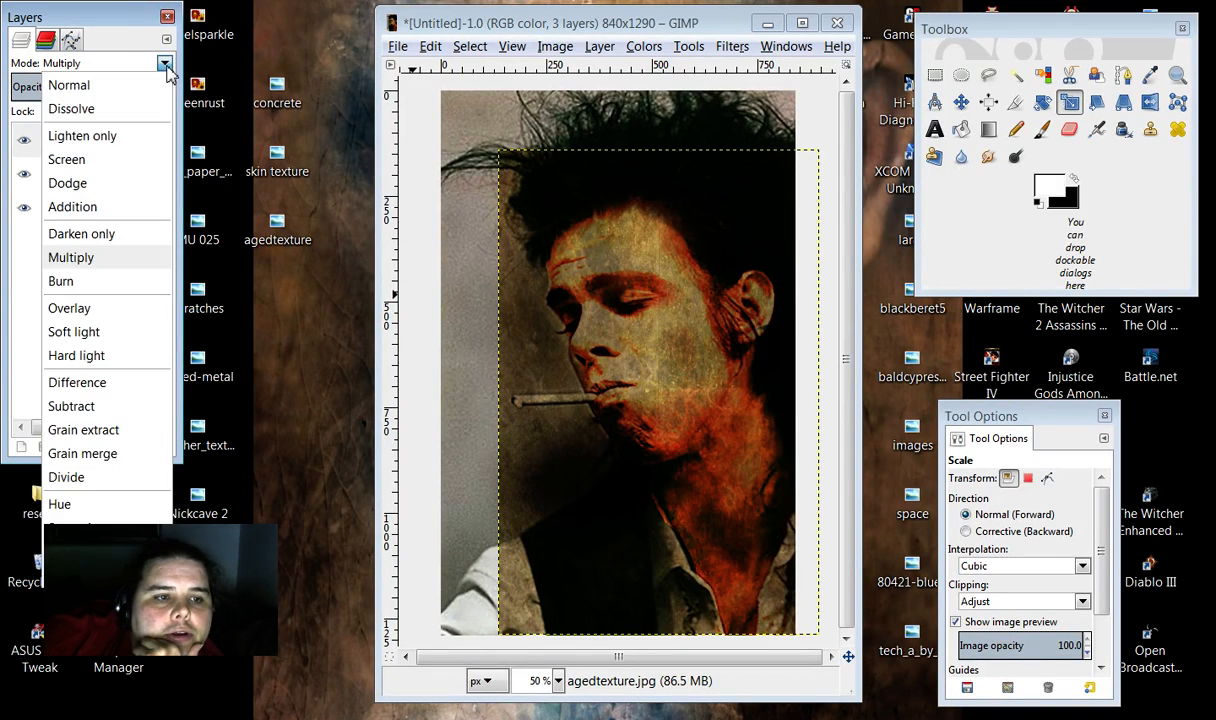
click(107, 310)
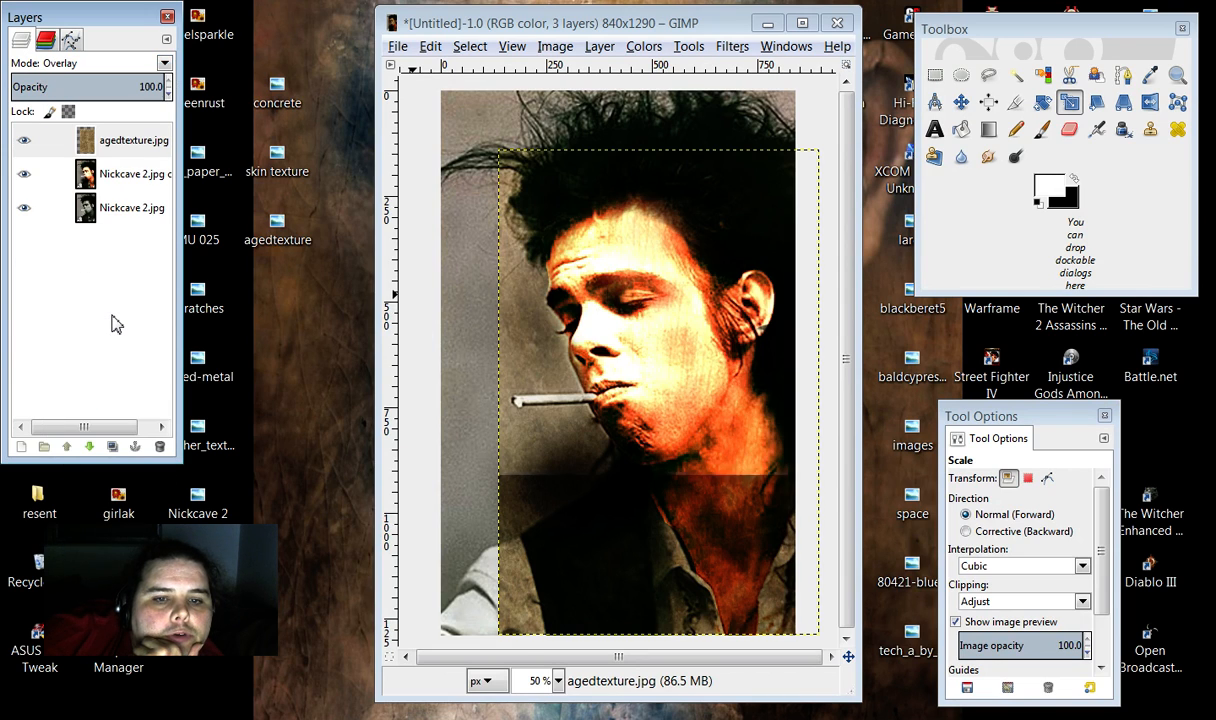
click(164, 64)
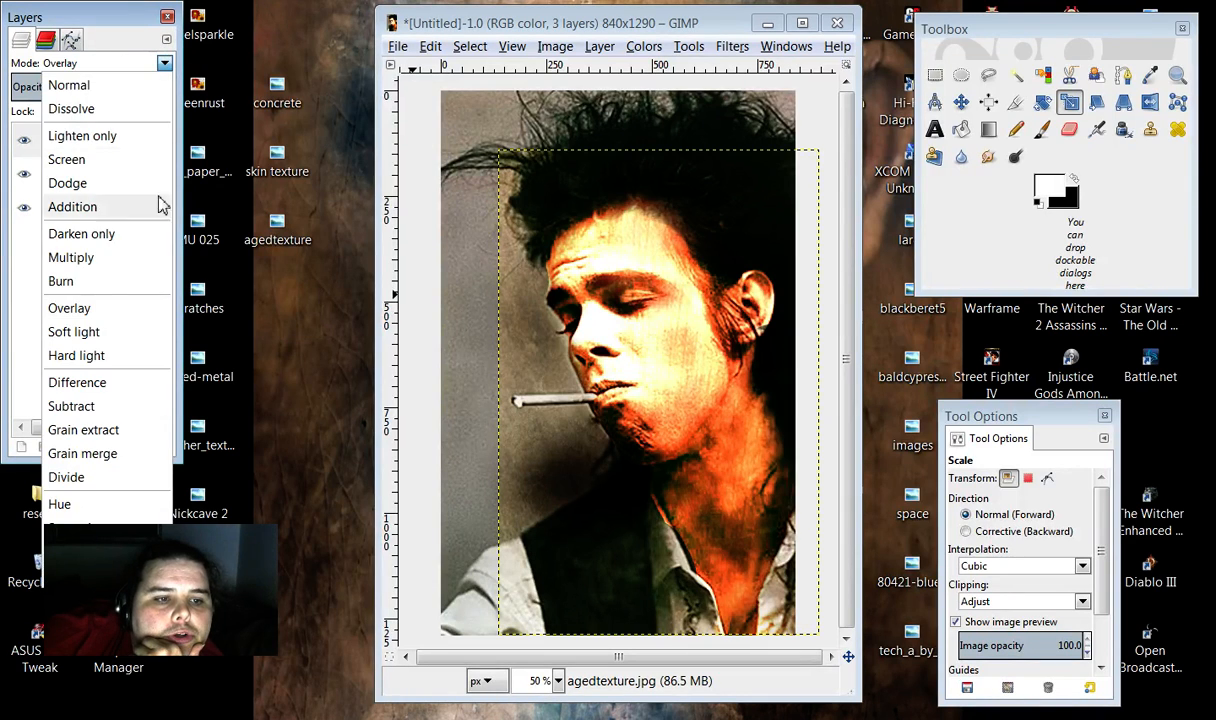
click(110, 366)
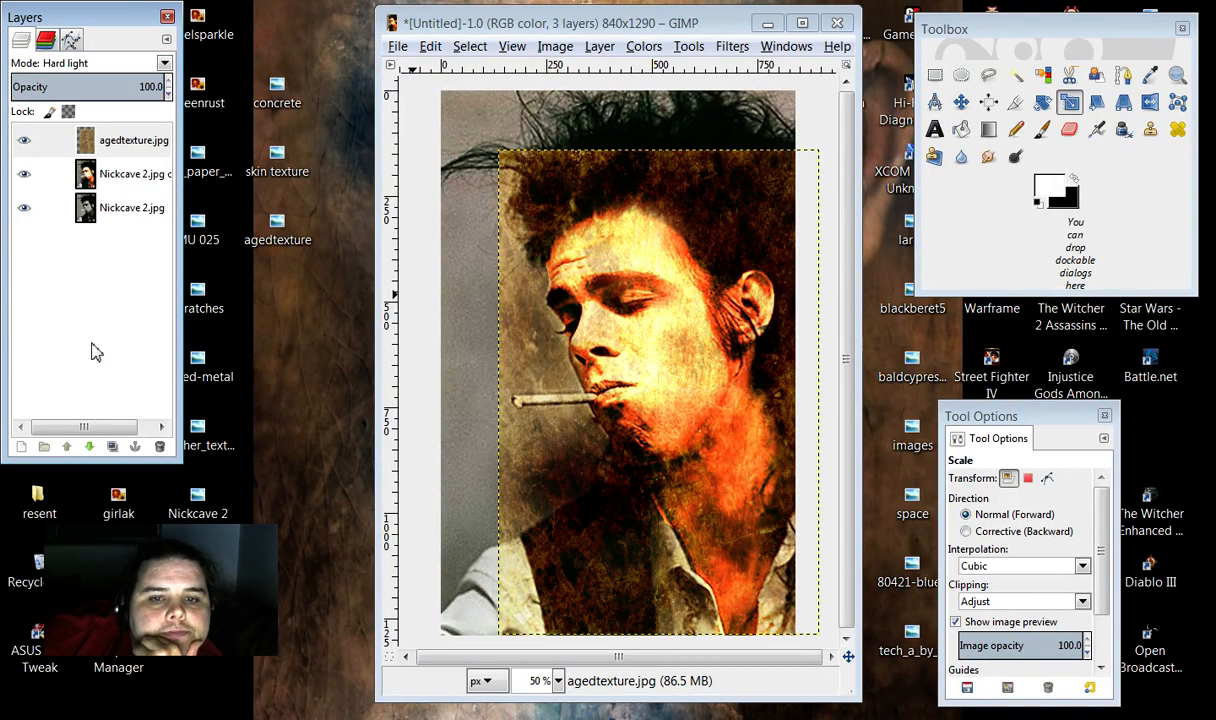
Step: Try the Difference, Grain extract and Grain merge blend modes on the agedtexture layer
click(164, 64)
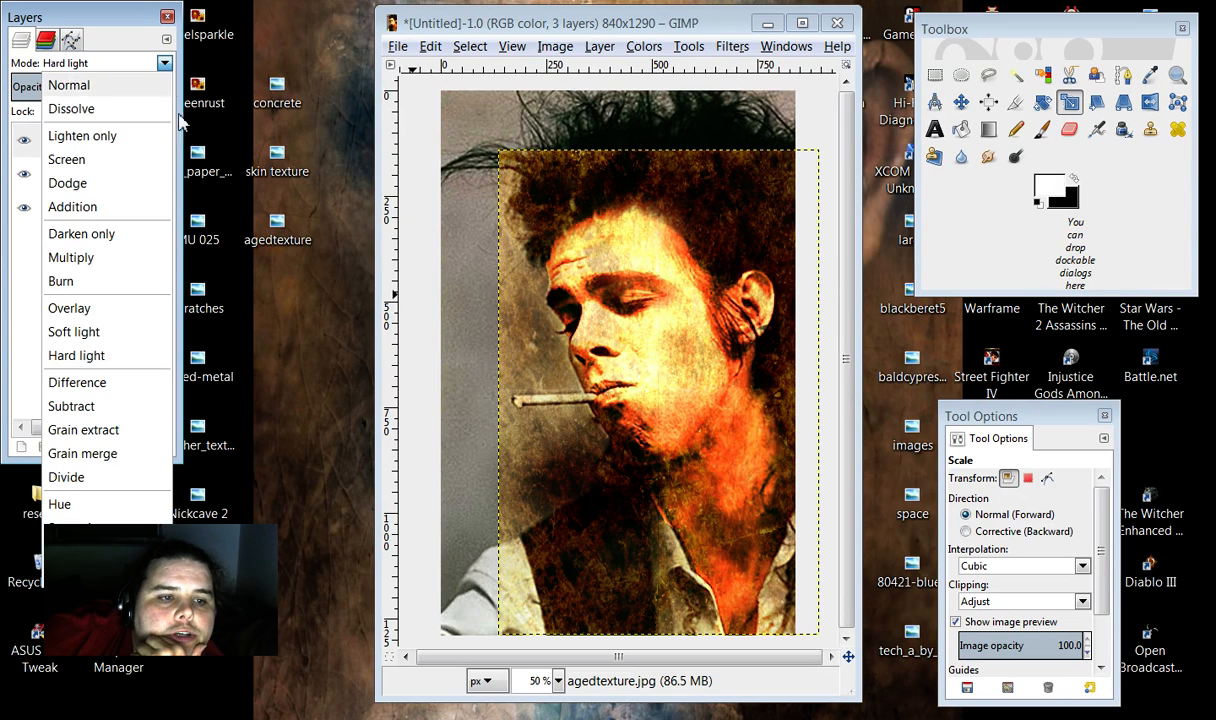
click(91, 384)
click(164, 64)
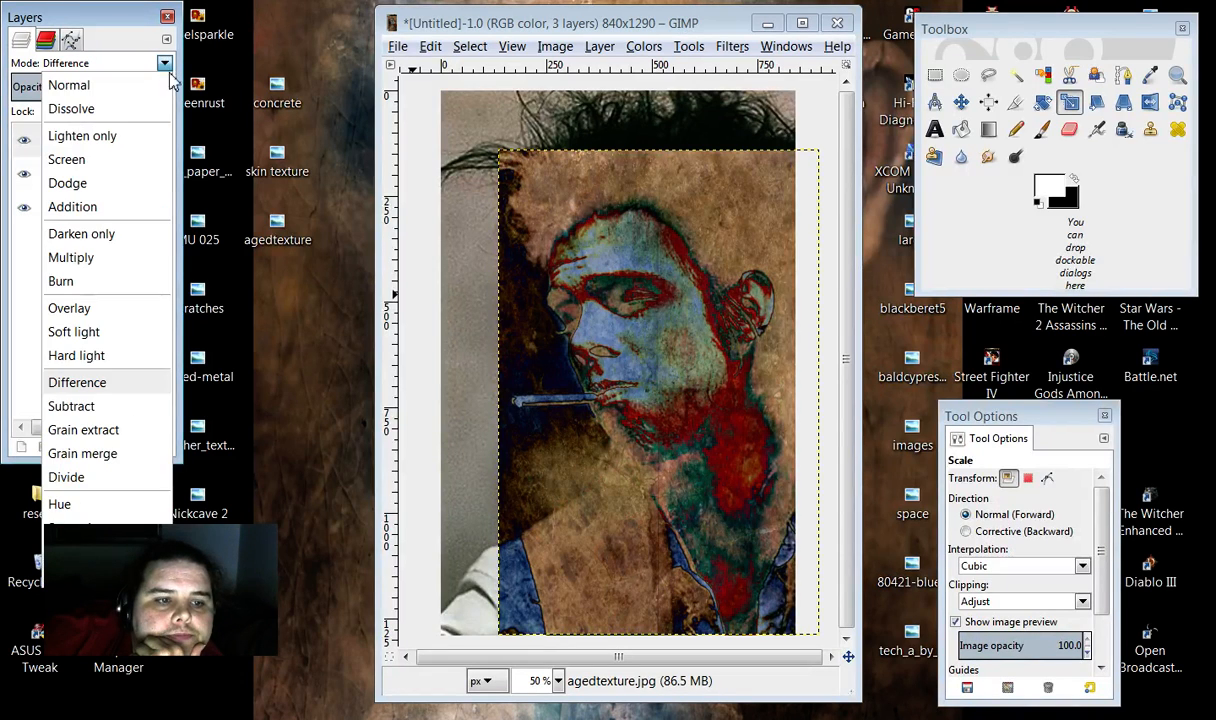
click(121, 431)
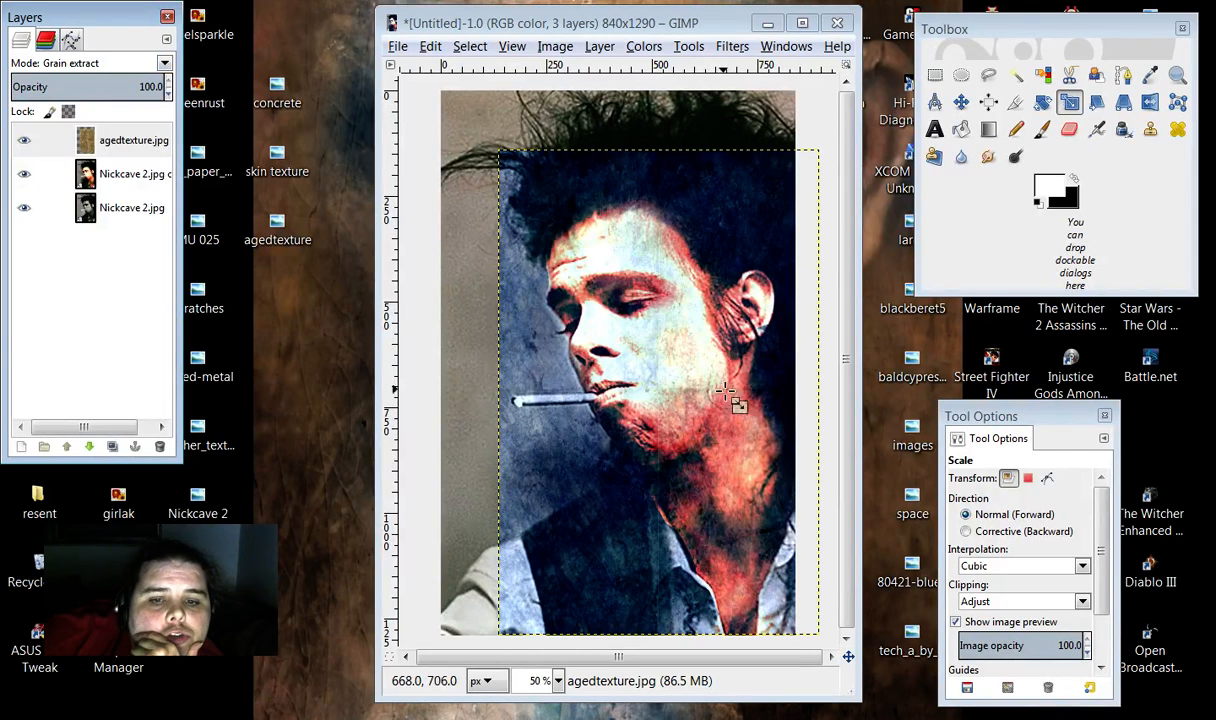
click(165, 64)
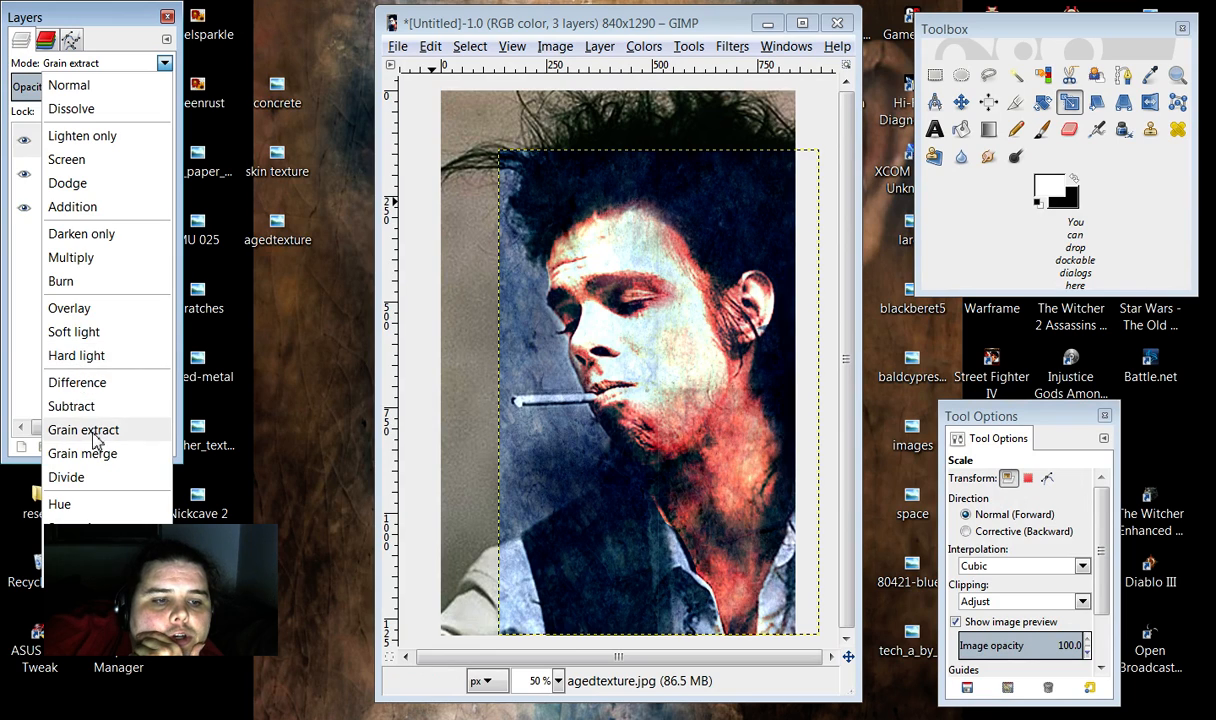
click(95, 435)
click(164, 64)
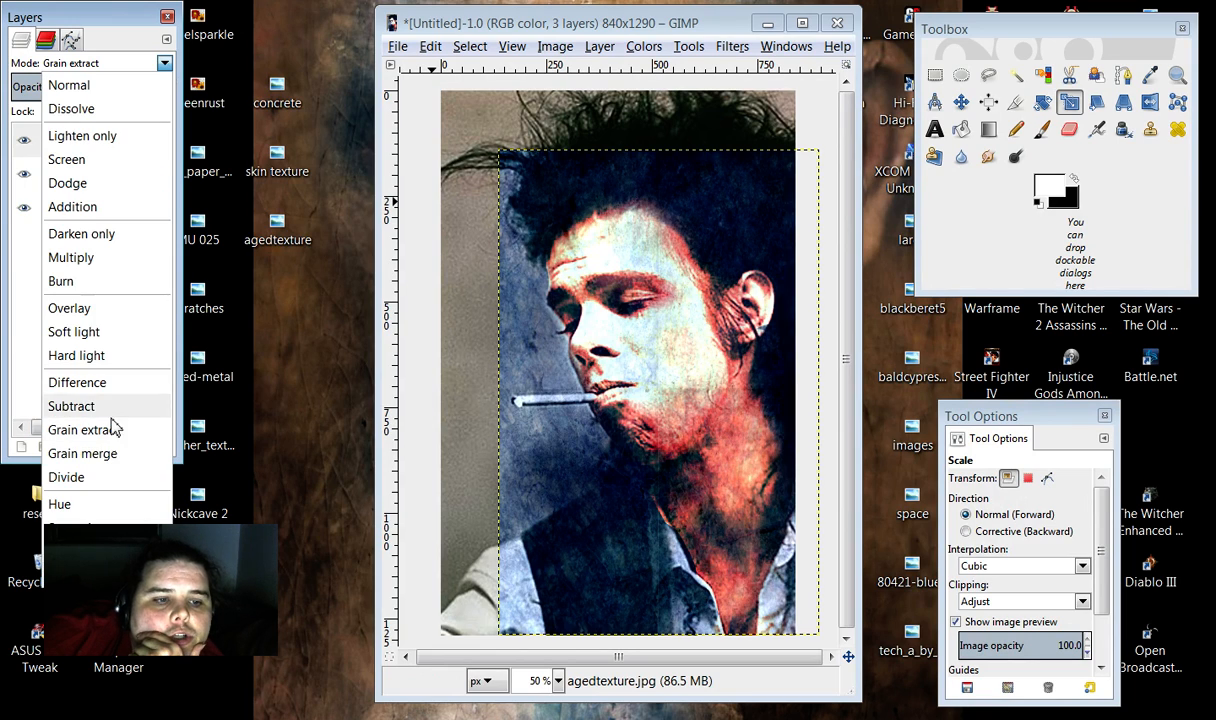
click(90, 453)
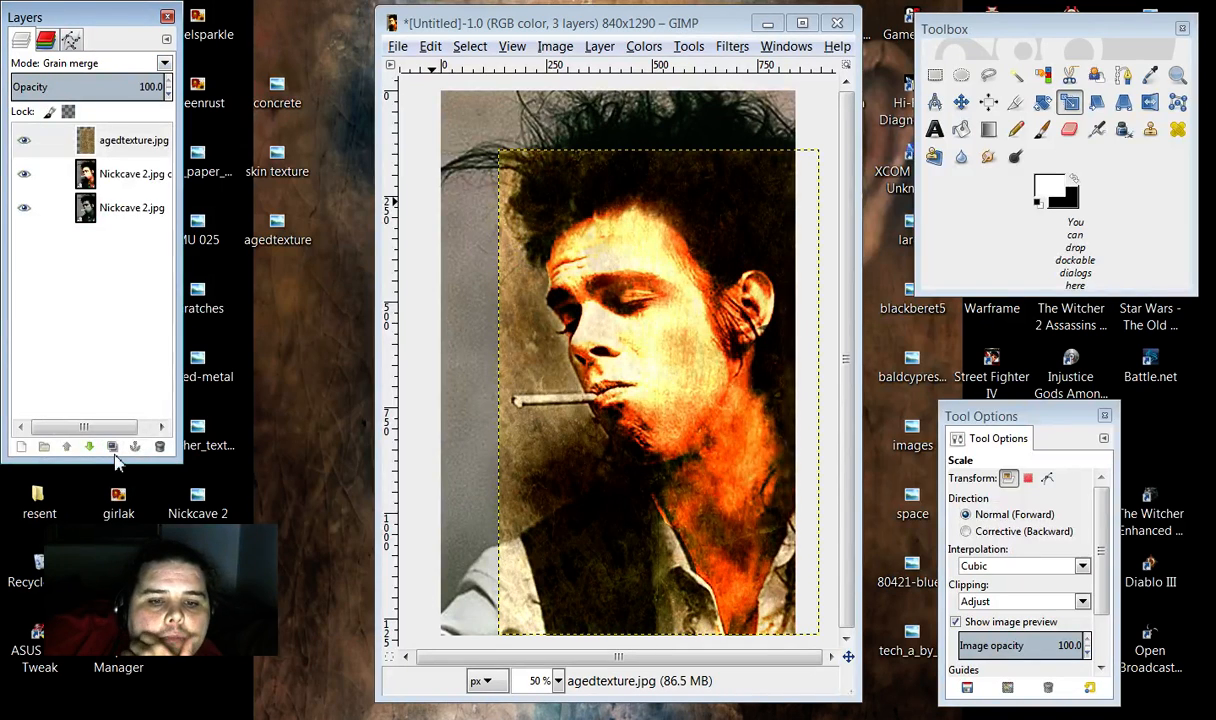
click(165, 64)
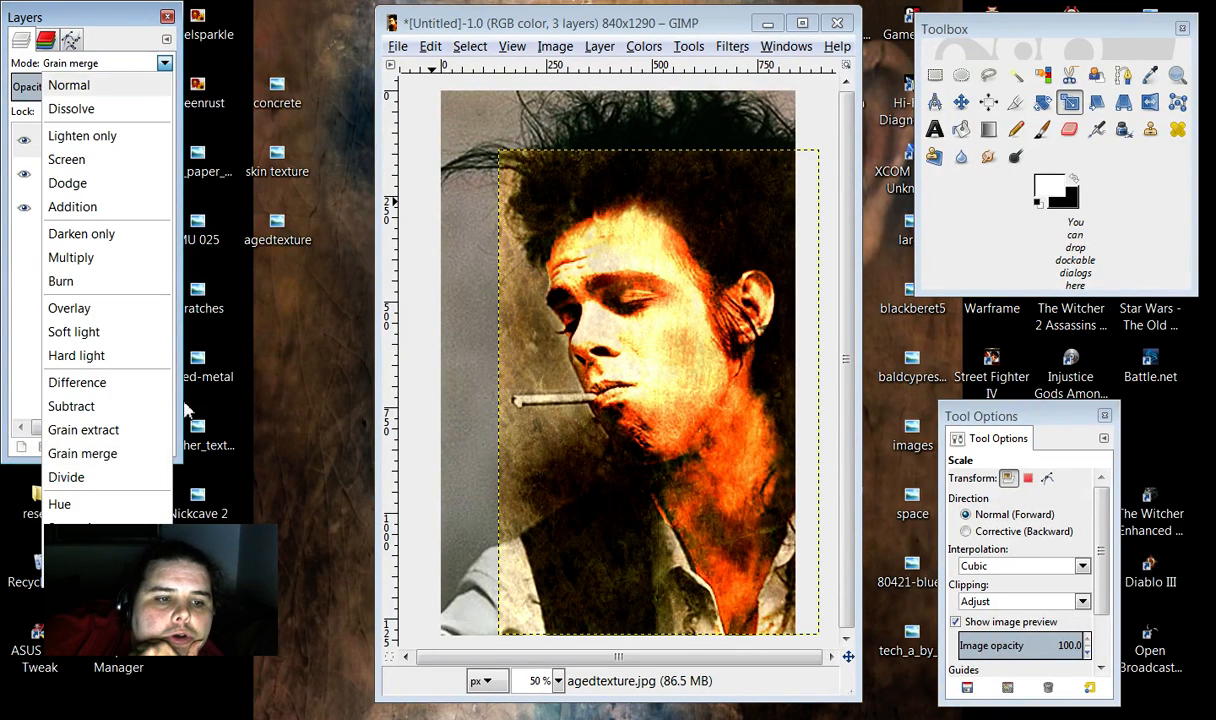
click(117, 455)
Step: Set the agedtexture layer to Multiply and scale it to 910 × 1286 px so it covers the whole portrait
click(165, 64)
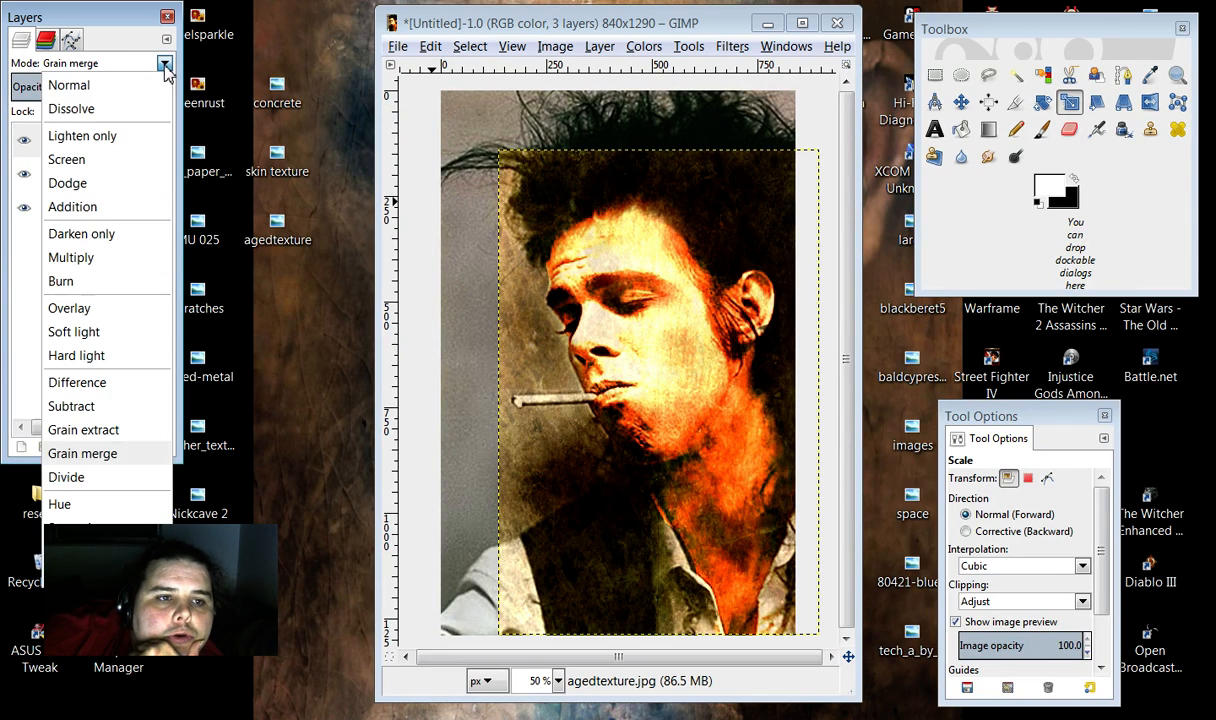
click(101, 262)
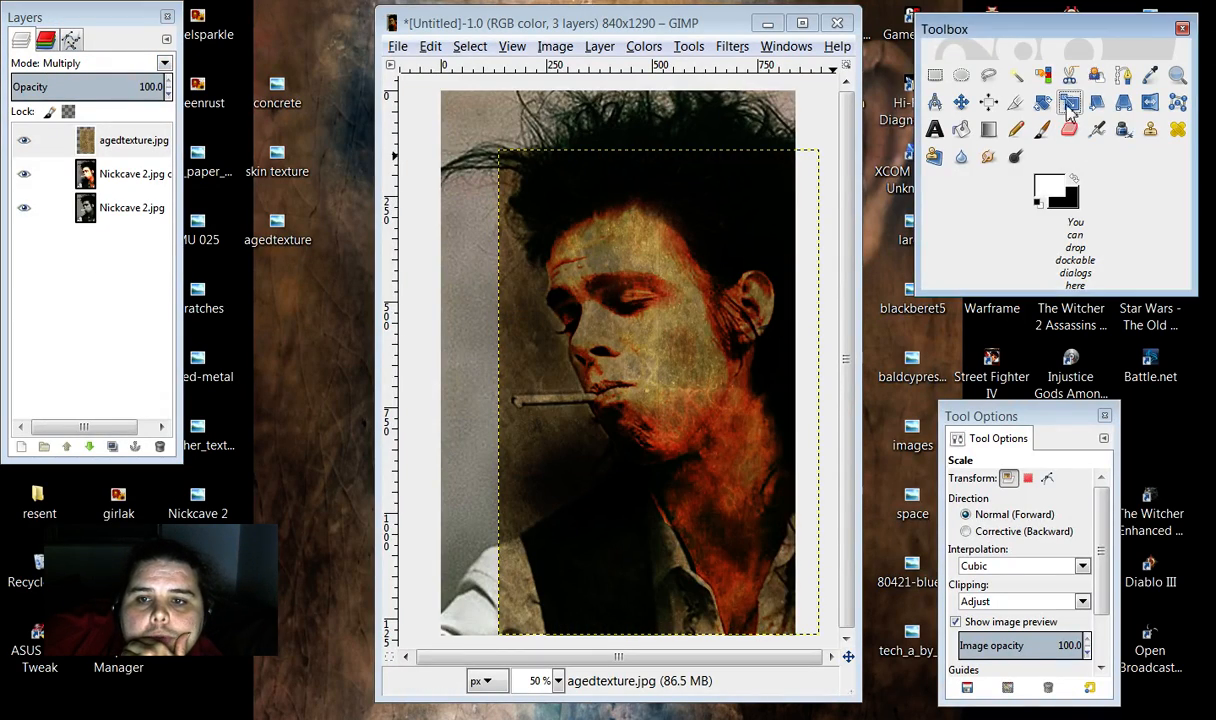
drag(545, 182, 478, 117)
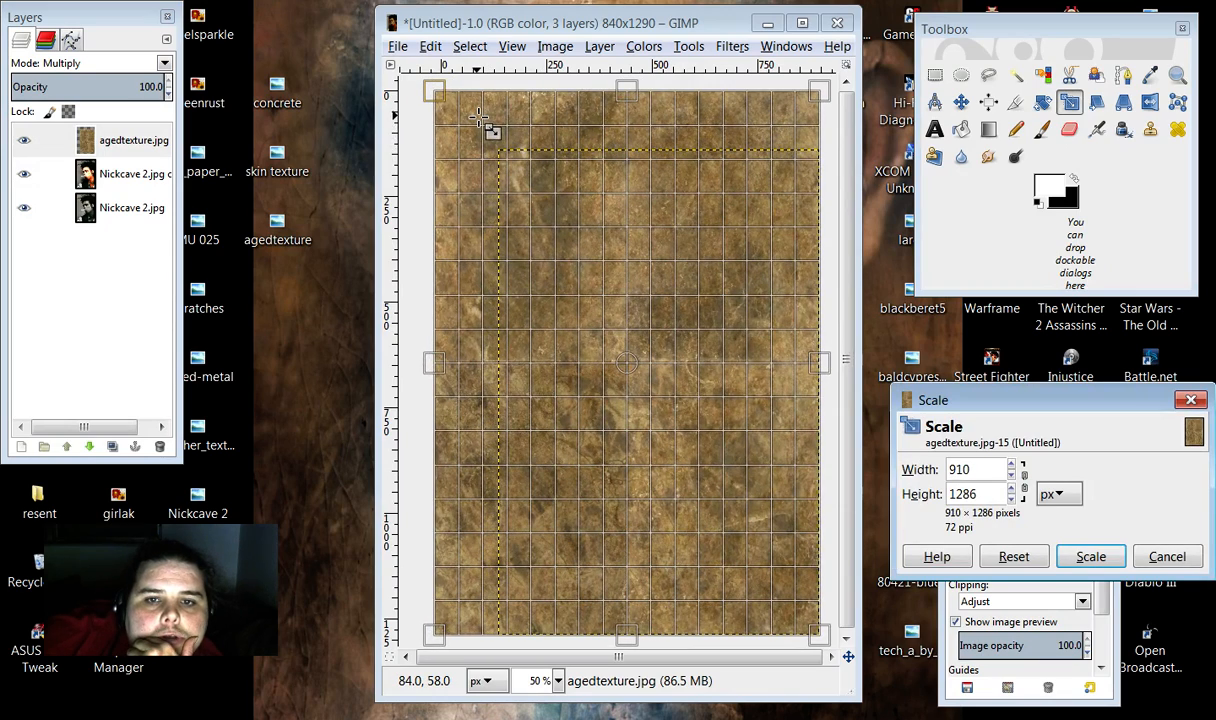
click(1090, 556)
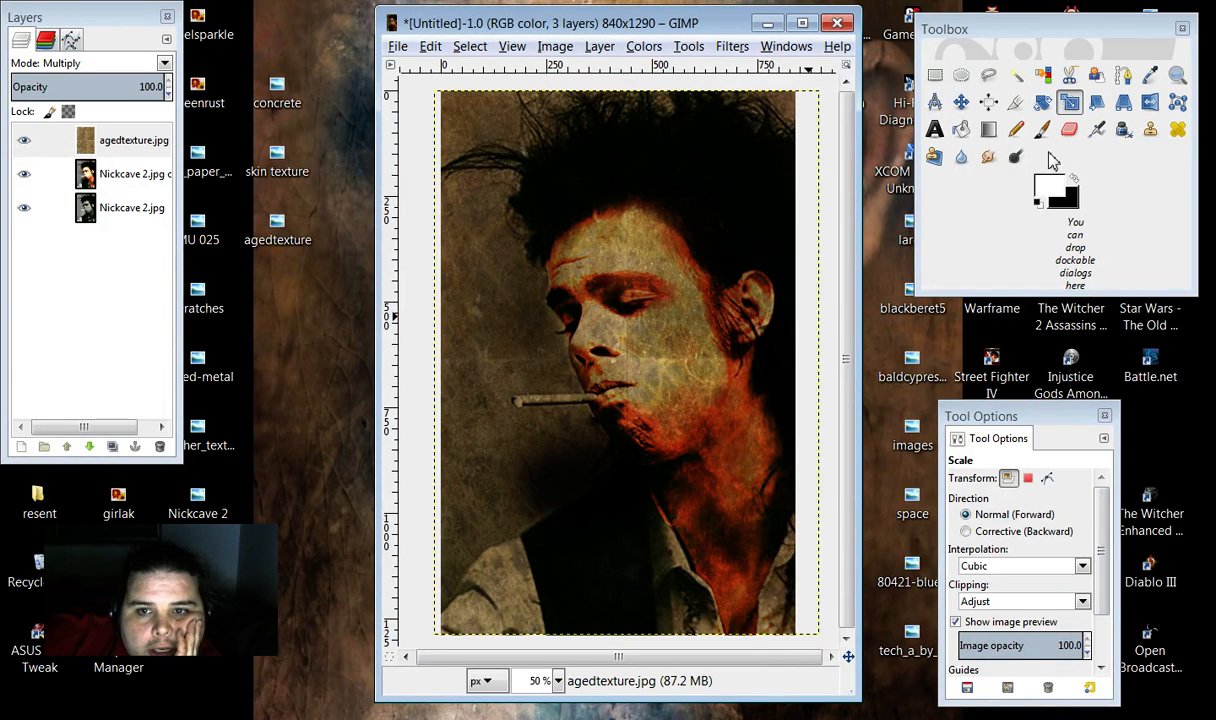
Step: Burn the agedtexture layer over the neck using the Dodge / Burn tool with the 2. Hardness 025 brush at size 409.35
click(1015, 157)
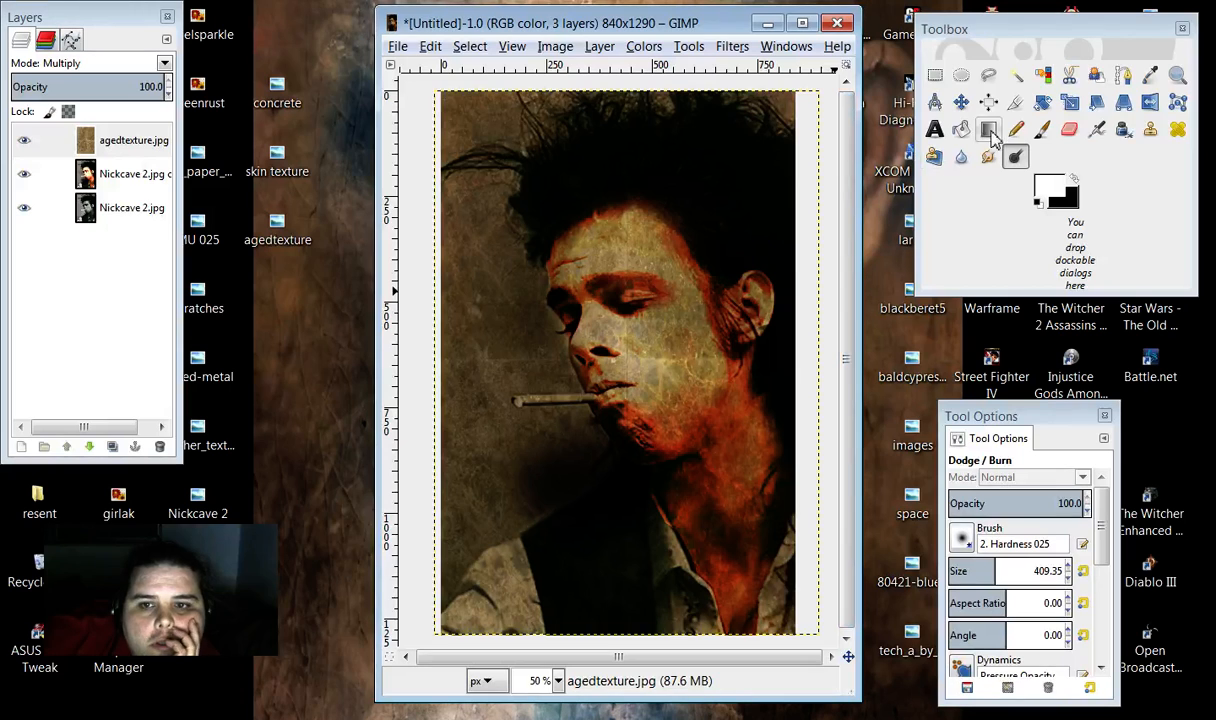
click(987, 159)
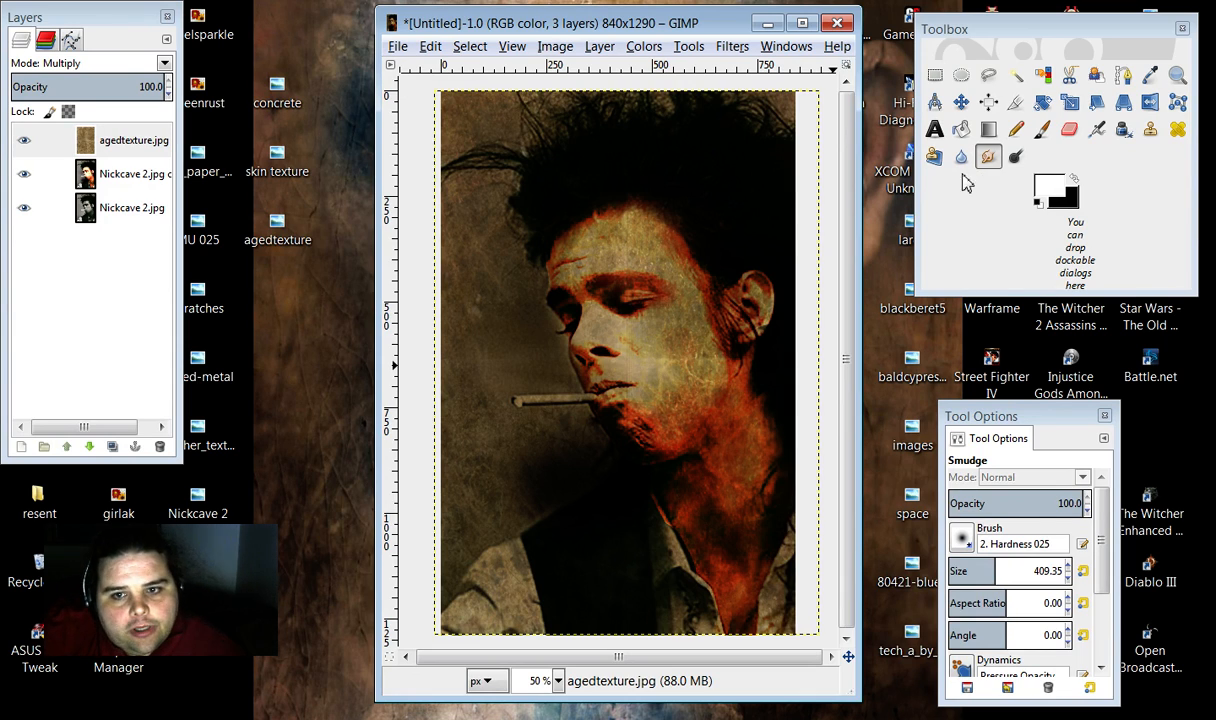
click(1015, 156)
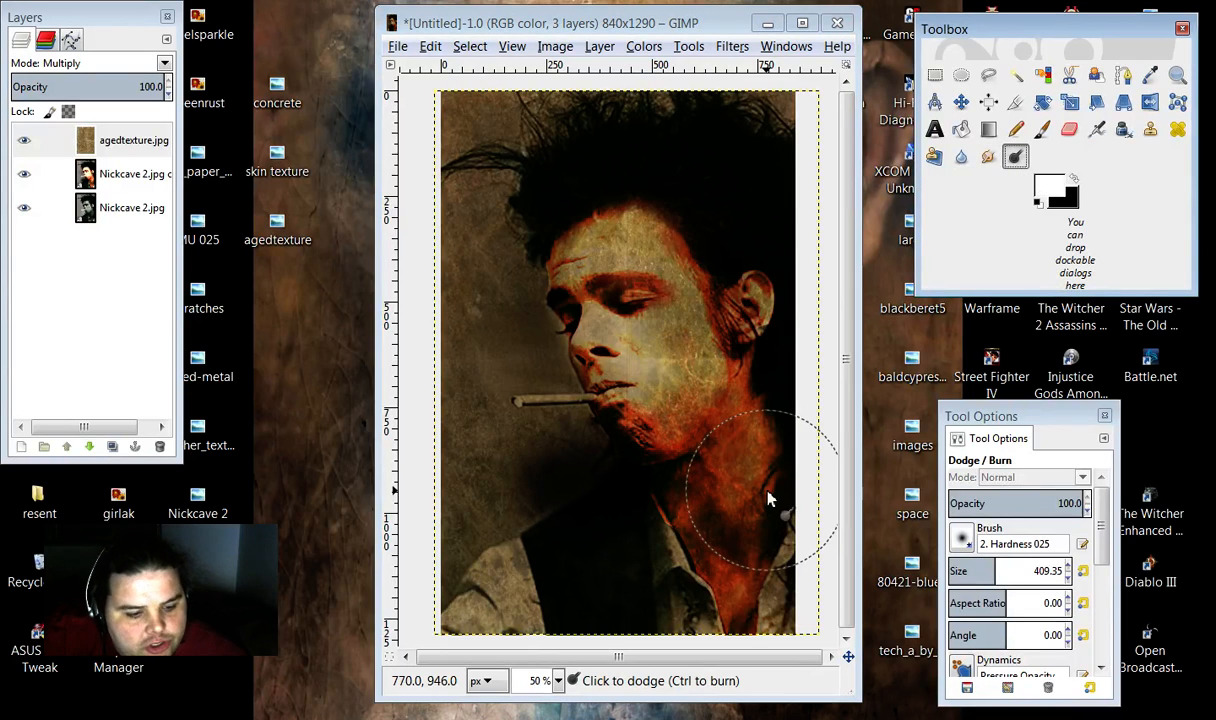
ctrl+click(677, 503)
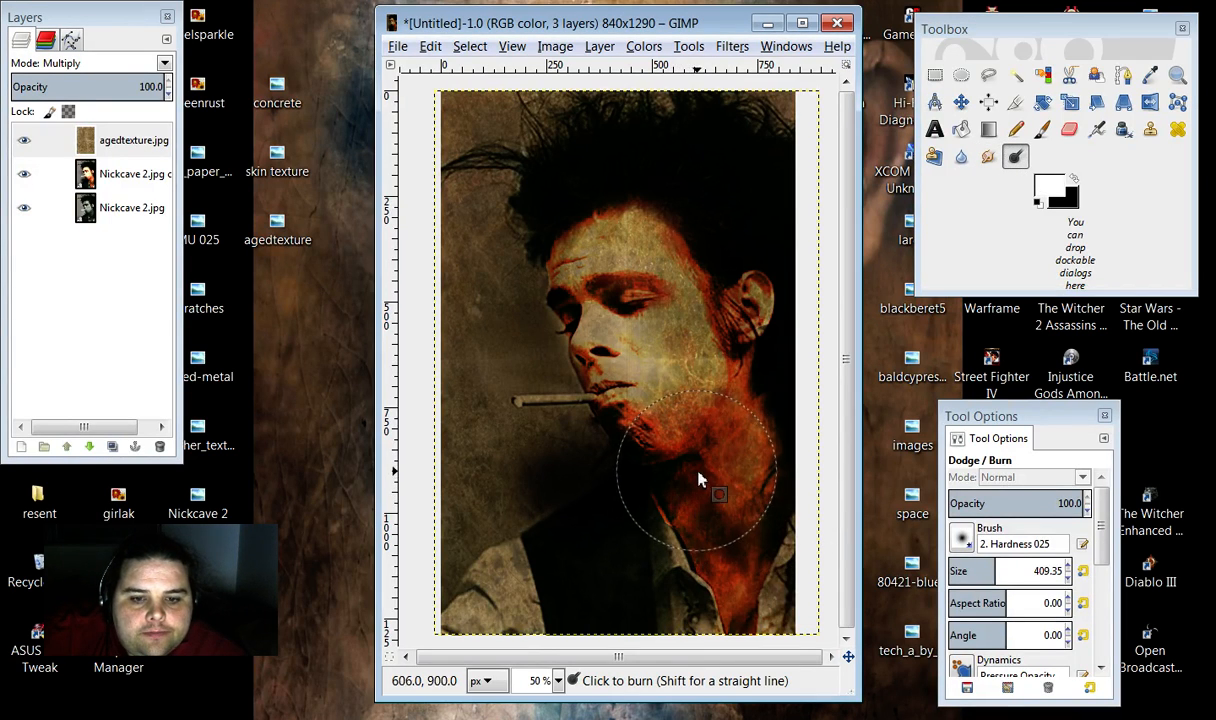
Step: Burn the agedtexture layer over the face, background, lower neck and vest with the same soft brush
mouse_move(698, 481)
mouse_down()
mouse_move(741, 398)
mouse_move(736, 377)
mouse_move(700, 432)
mouse_move(677, 399)
mouse_move(685, 311)
mouse_move(621, 319)
mouse_move(611, 300)
mouse_move(639, 329)
mouse_move(568, 266)
mouse_move(633, 331)
mouse_move(630, 345)
mouse_move(734, 375)
mouse_move(688, 239)
mouse_move(588, 228)
mouse_move(624, 177)
mouse_move(714, 172)
mouse_up()
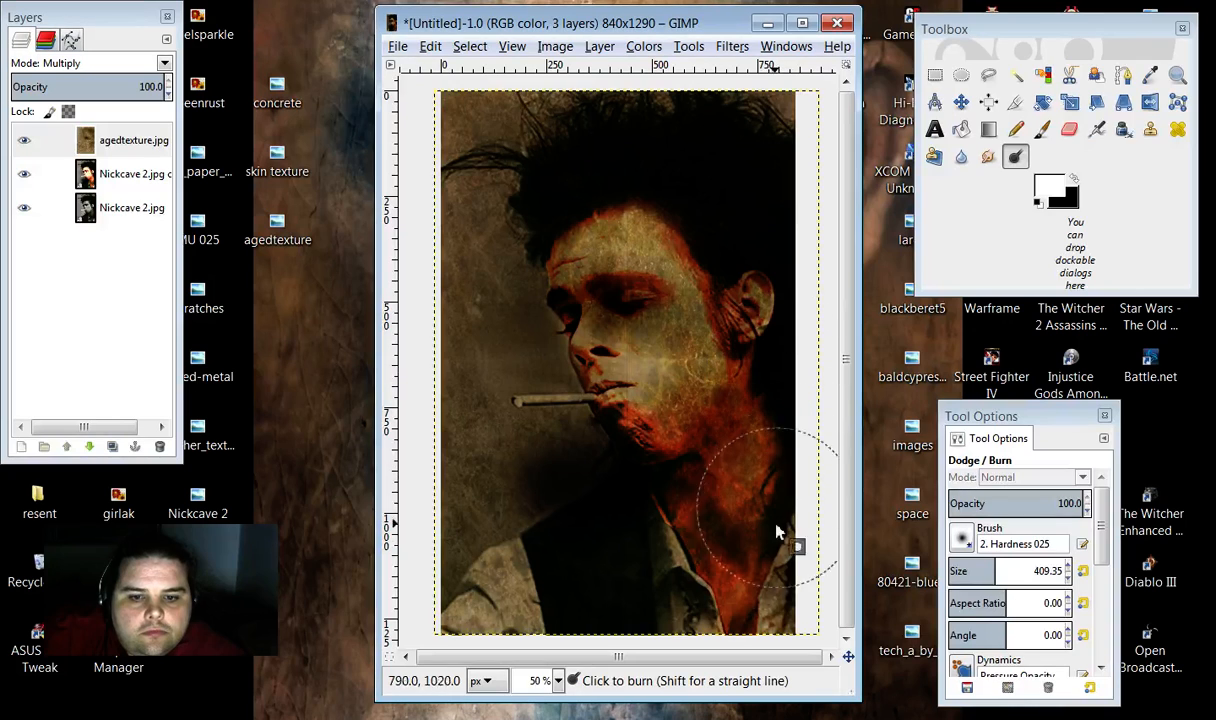
mouse_move(776, 524)
mouse_down()
mouse_move(773, 606)
mouse_move(737, 606)
mouse_move(679, 517)
mouse_move(656, 514)
mouse_move(686, 553)
mouse_move(697, 540)
mouse_move(597, 578)
mouse_up()
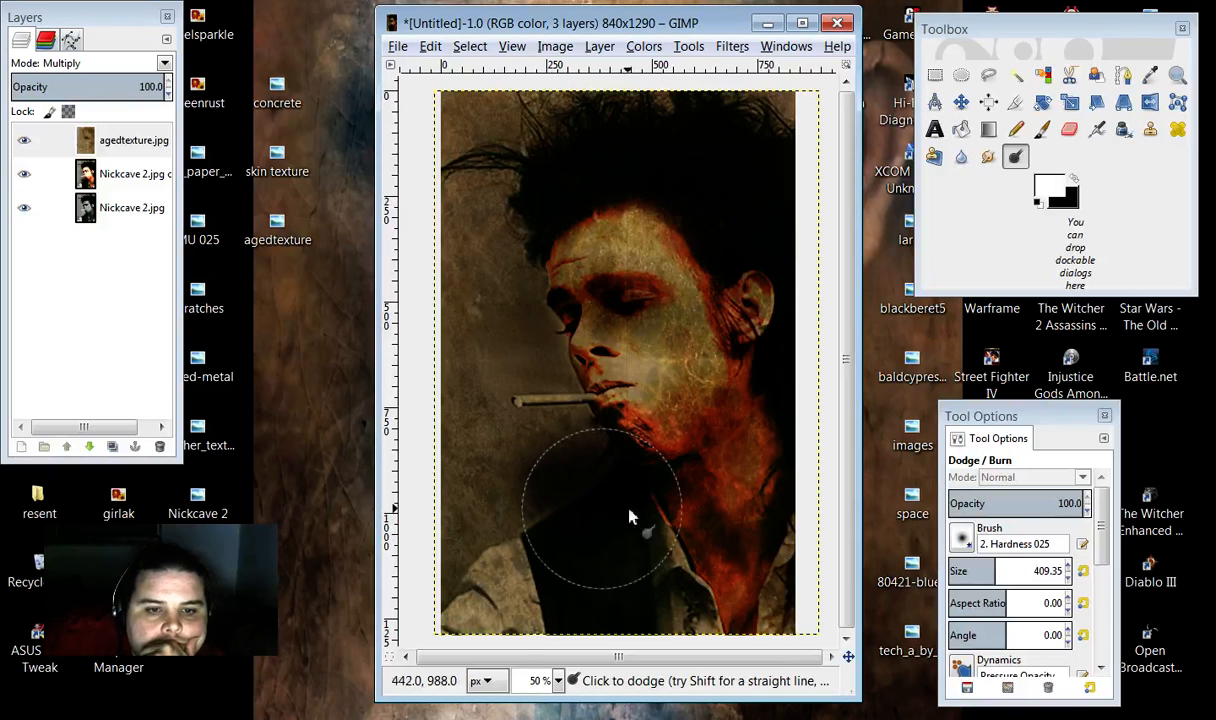
Step: Dodge a wisp of smoke above the cigarette using the Revnart Smoke 17 brush at size 620.82
click(961, 539)
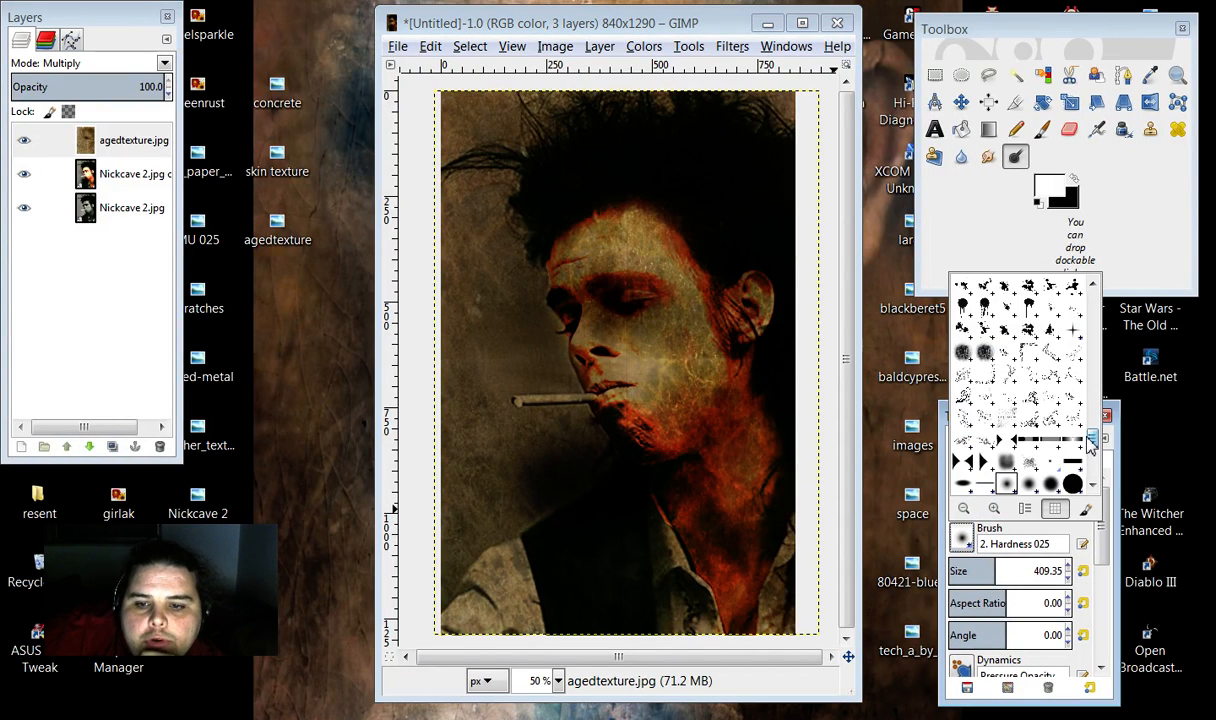
drag(1092, 443, 1097, 392)
click(1010, 371)
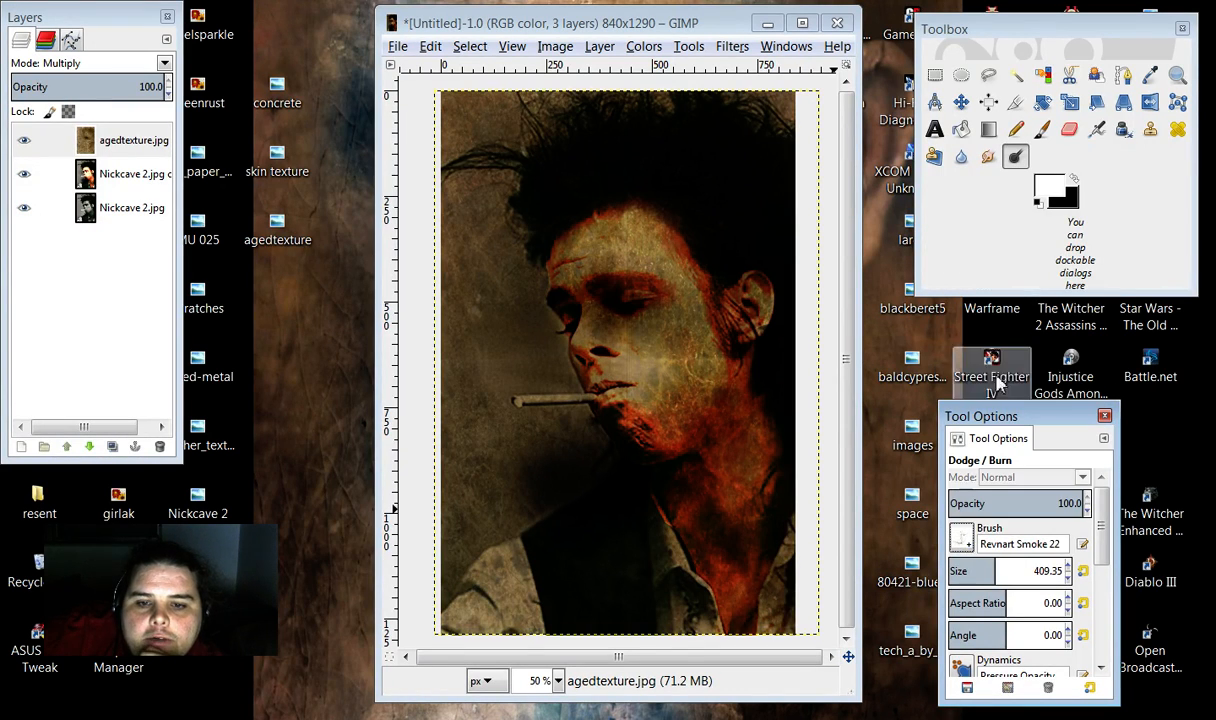
click(962, 539)
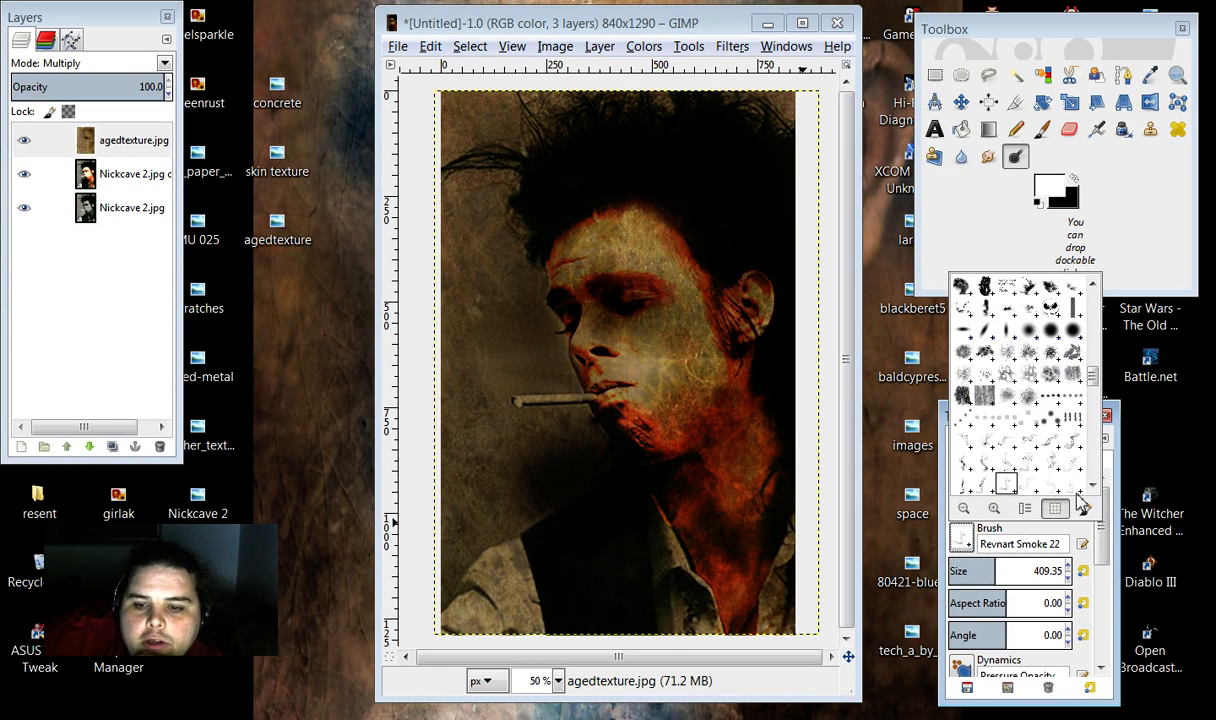
scroll(1090, 492, down, 2)
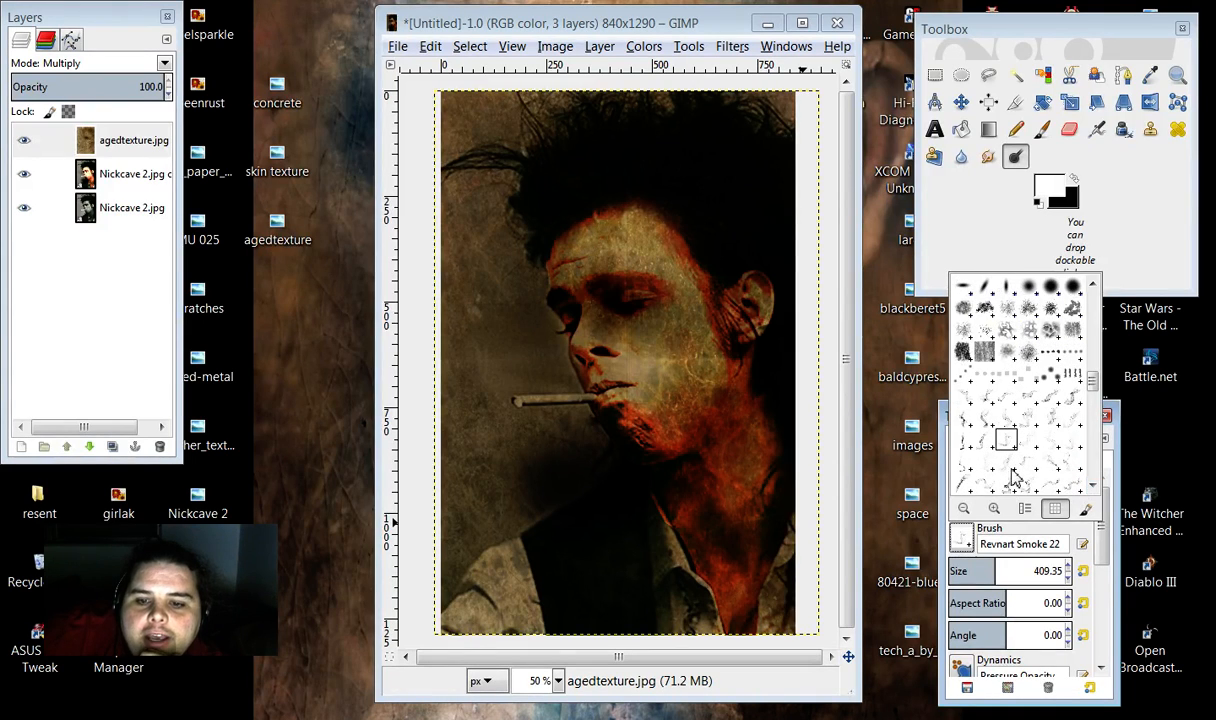
click(1019, 434)
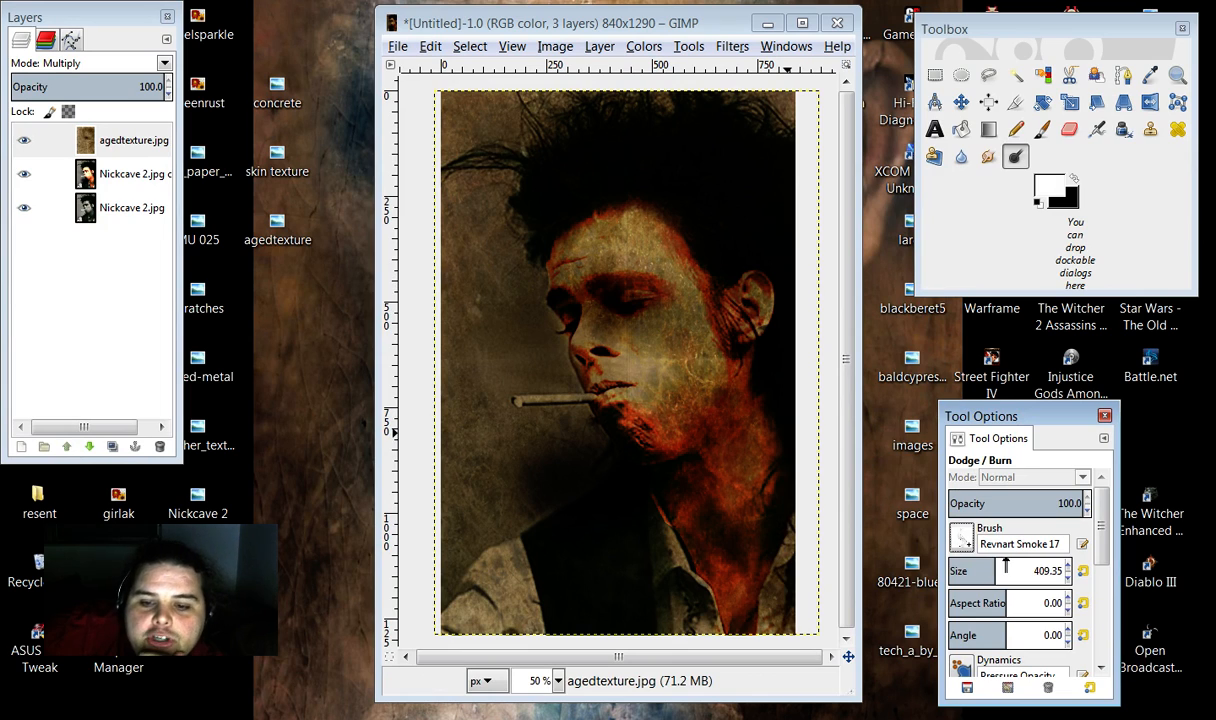
drag(1006, 567, 1020, 568)
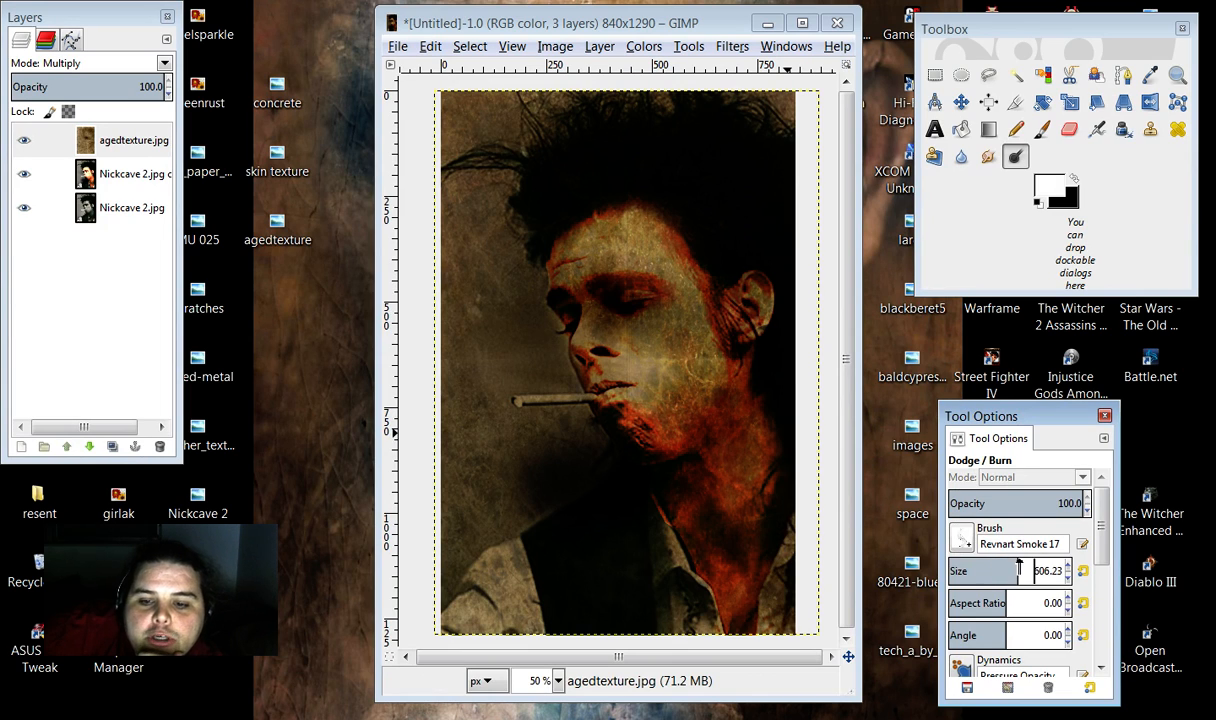
click(504, 286)
click(516, 284)
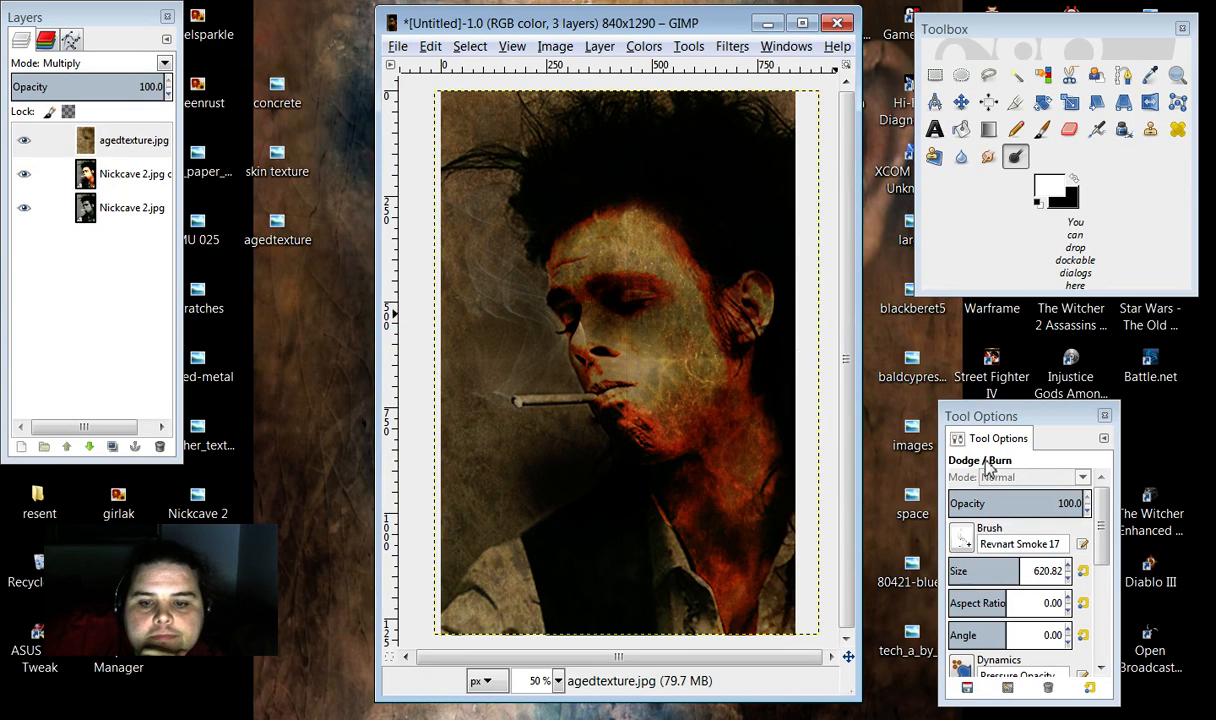
Step: Dodge a second wisp of smoke above the cigarette with the Revnart Smoke 18 brush at size 321.85 and angle -64.38
click(963, 540)
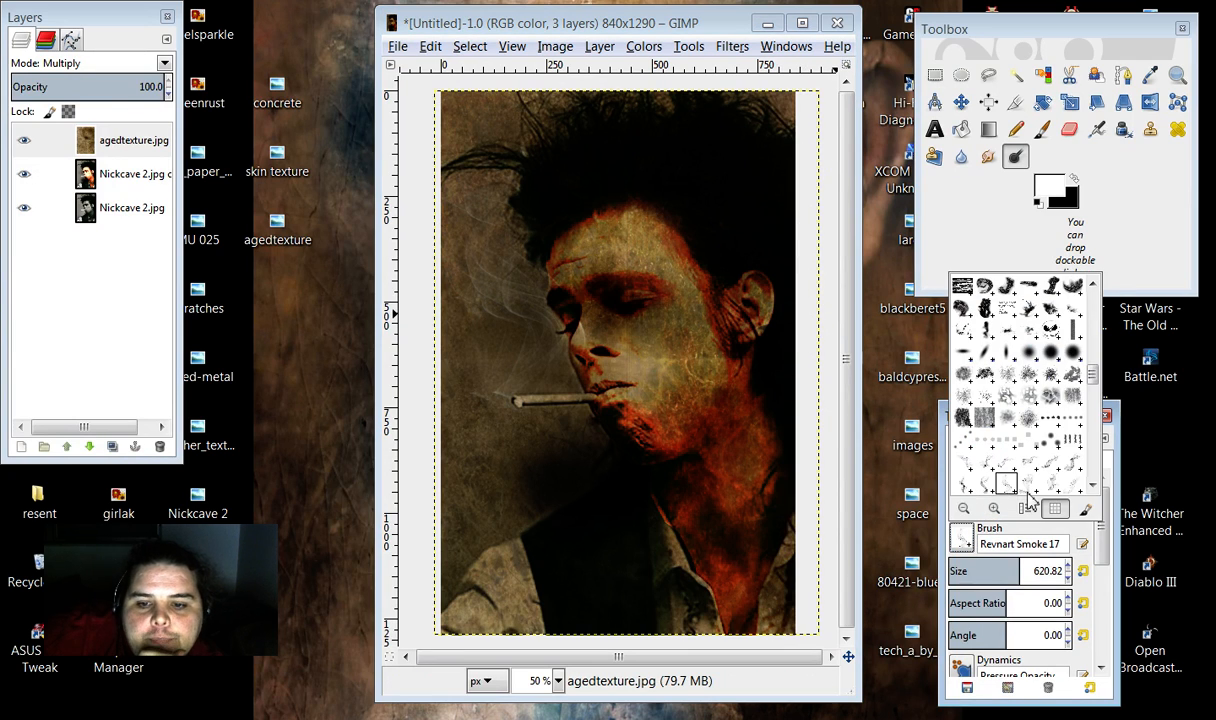
click(1028, 486)
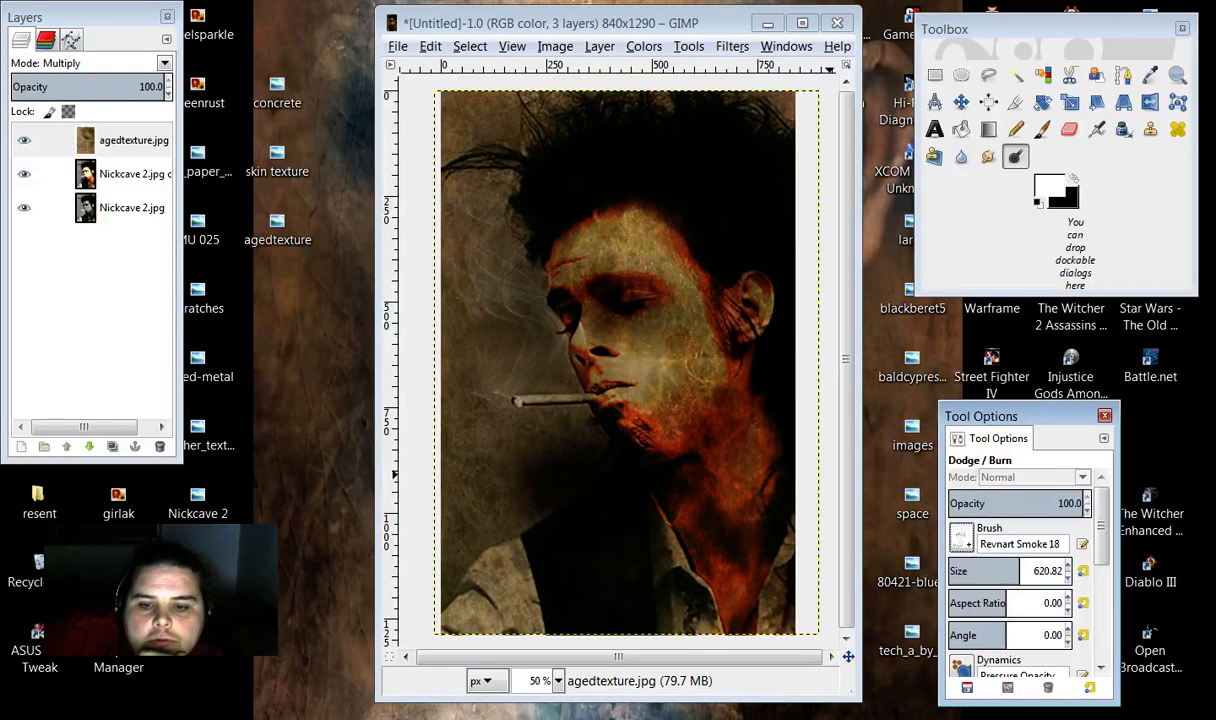
click(984, 571)
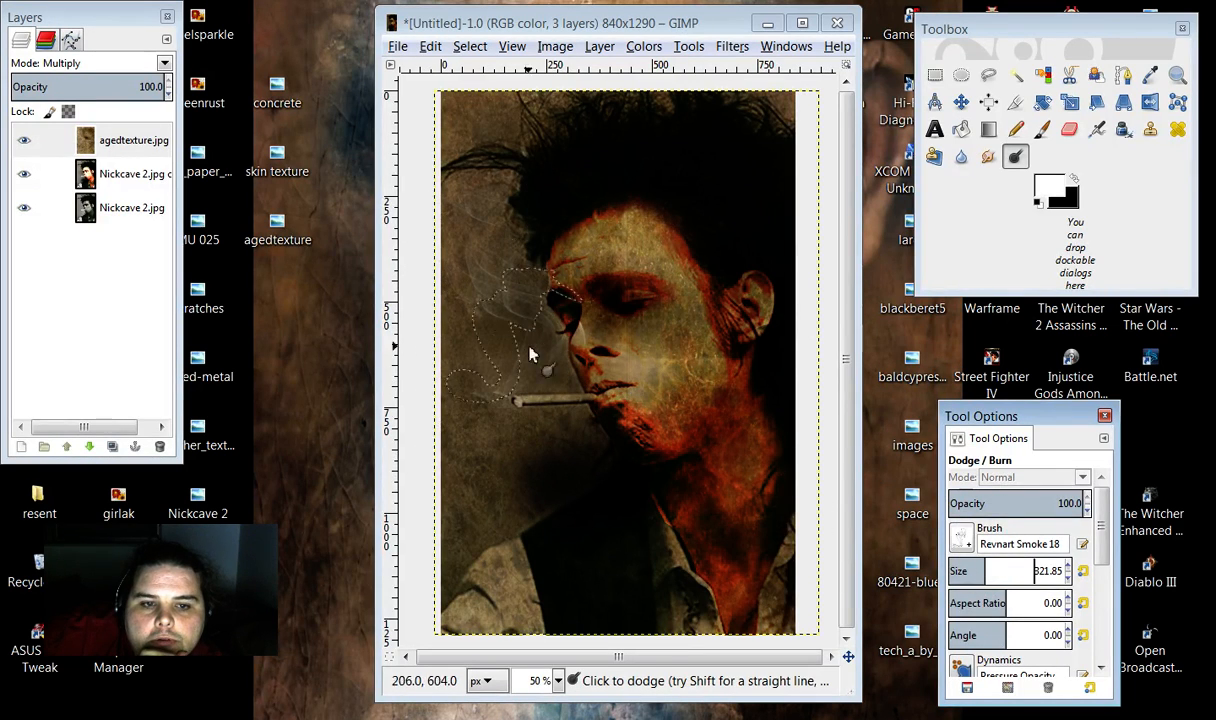
click(1032, 636)
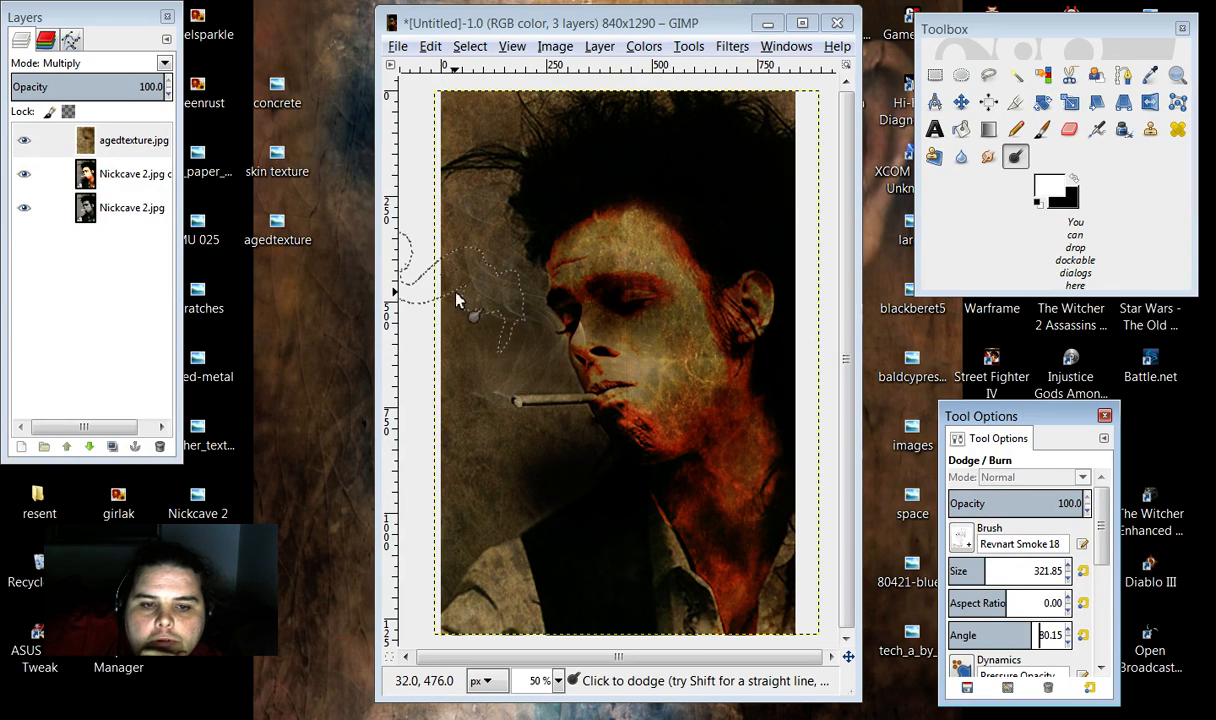
click(986, 636)
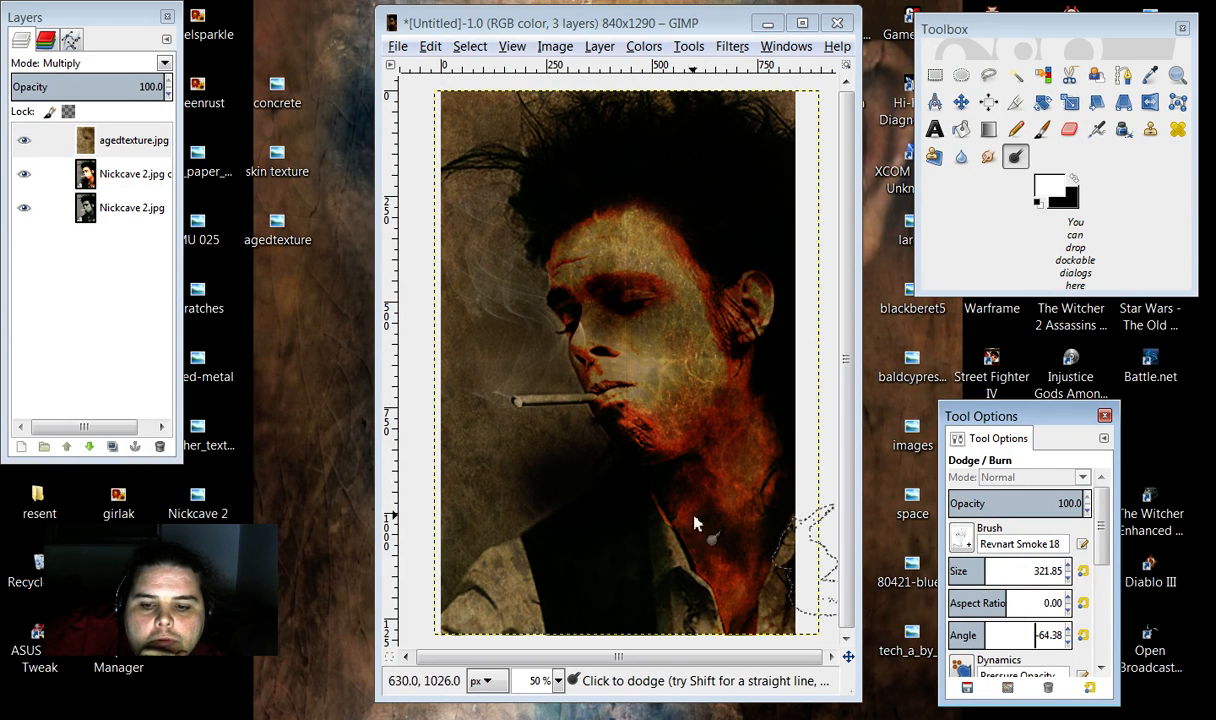
click(497, 330)
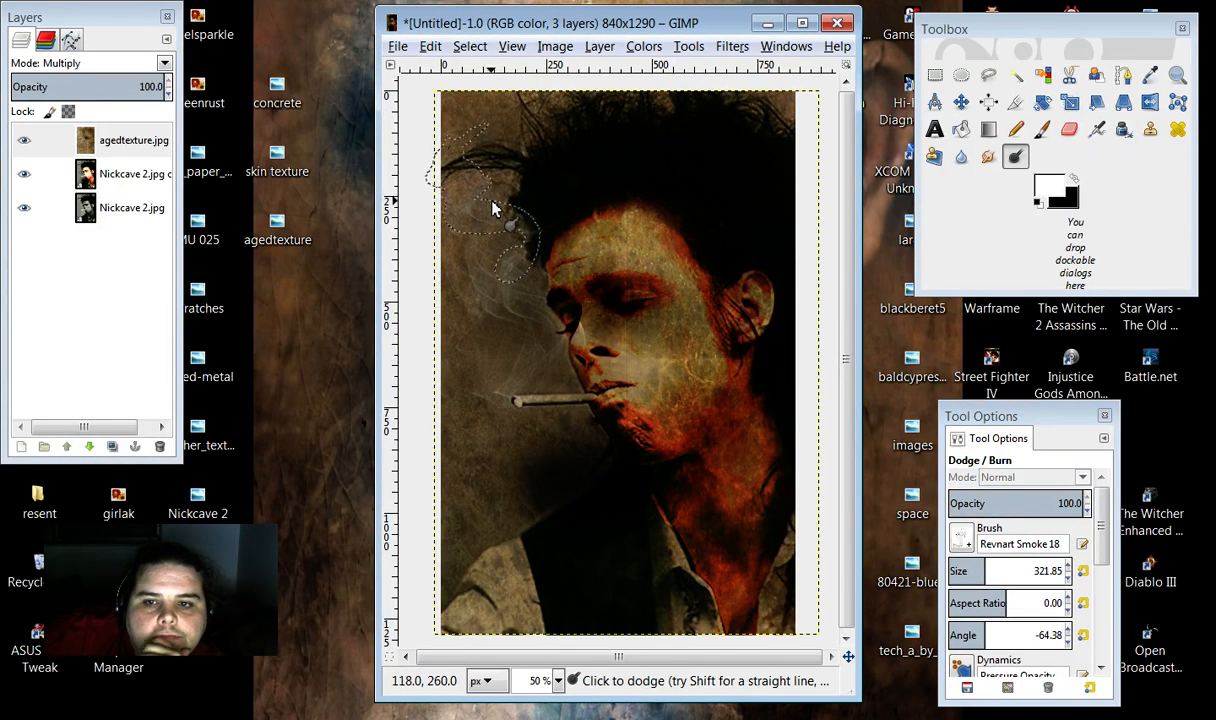
Step: Swap the foreground color to black and stamp the smoke brush above the cigarette with the Paintbrush
click(1077, 182)
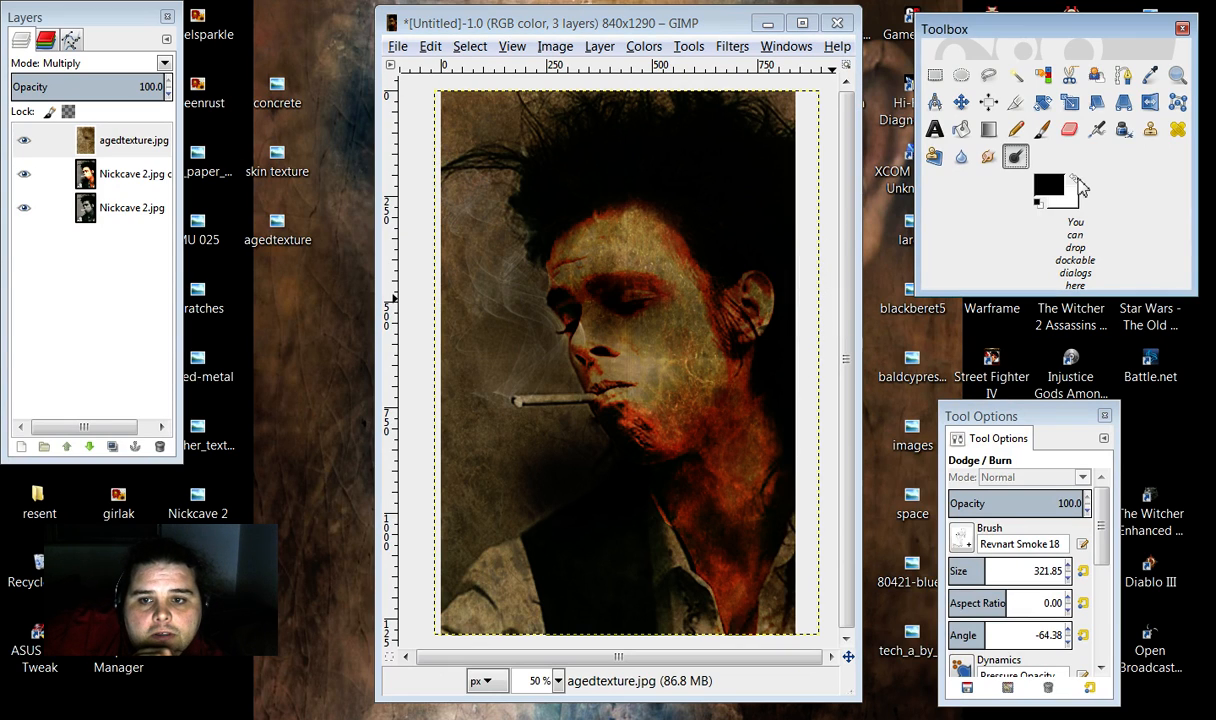
click(1041, 131)
click(497, 331)
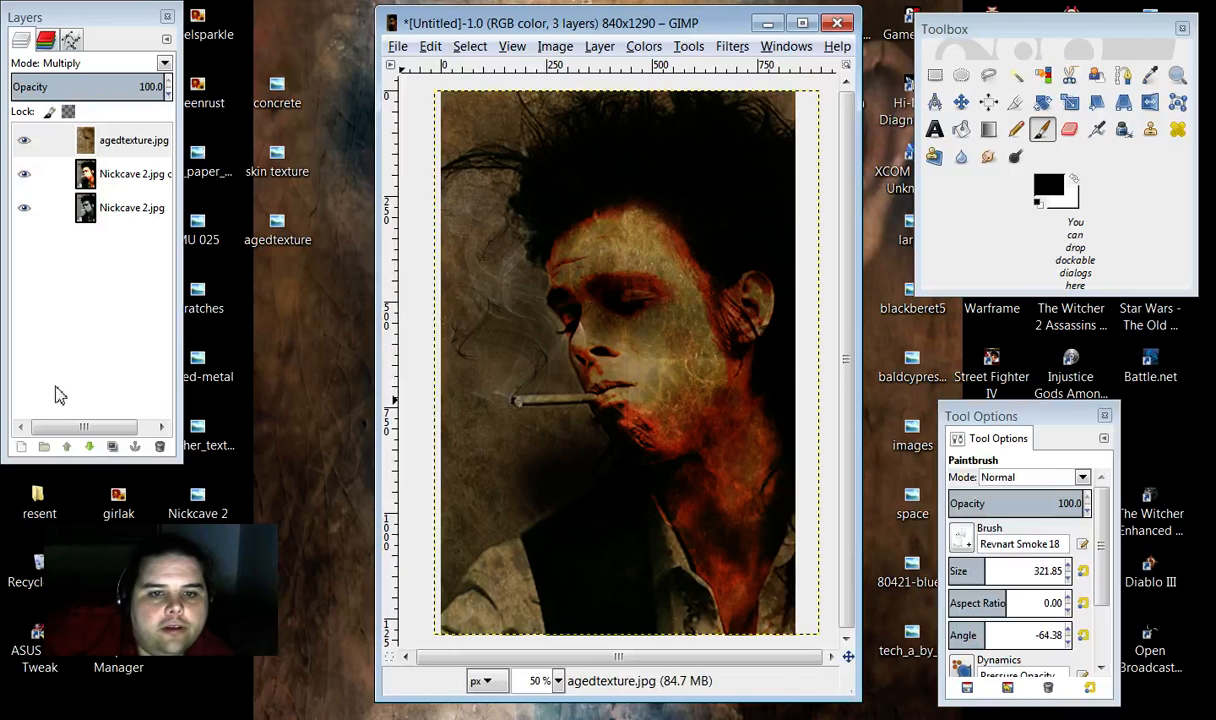
Step: Merge the agedtexture layer down and add a new transparent layer of 840 × 1290 px
right_click(140, 148)
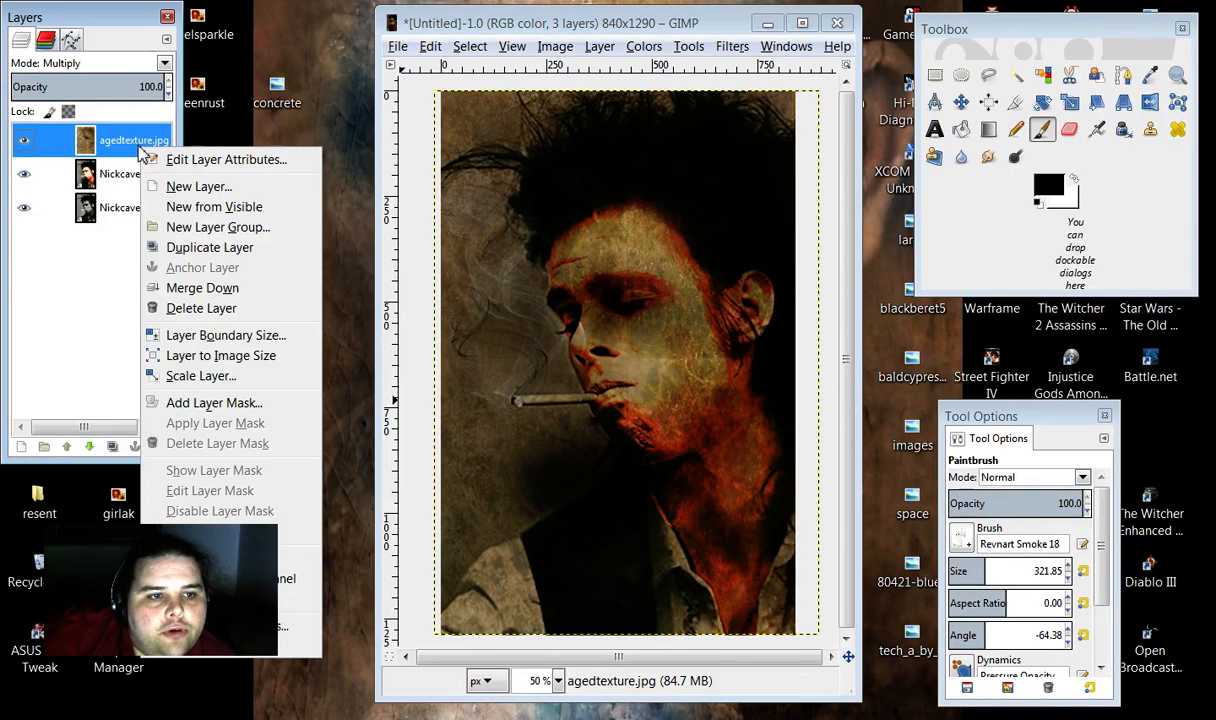
click(203, 288)
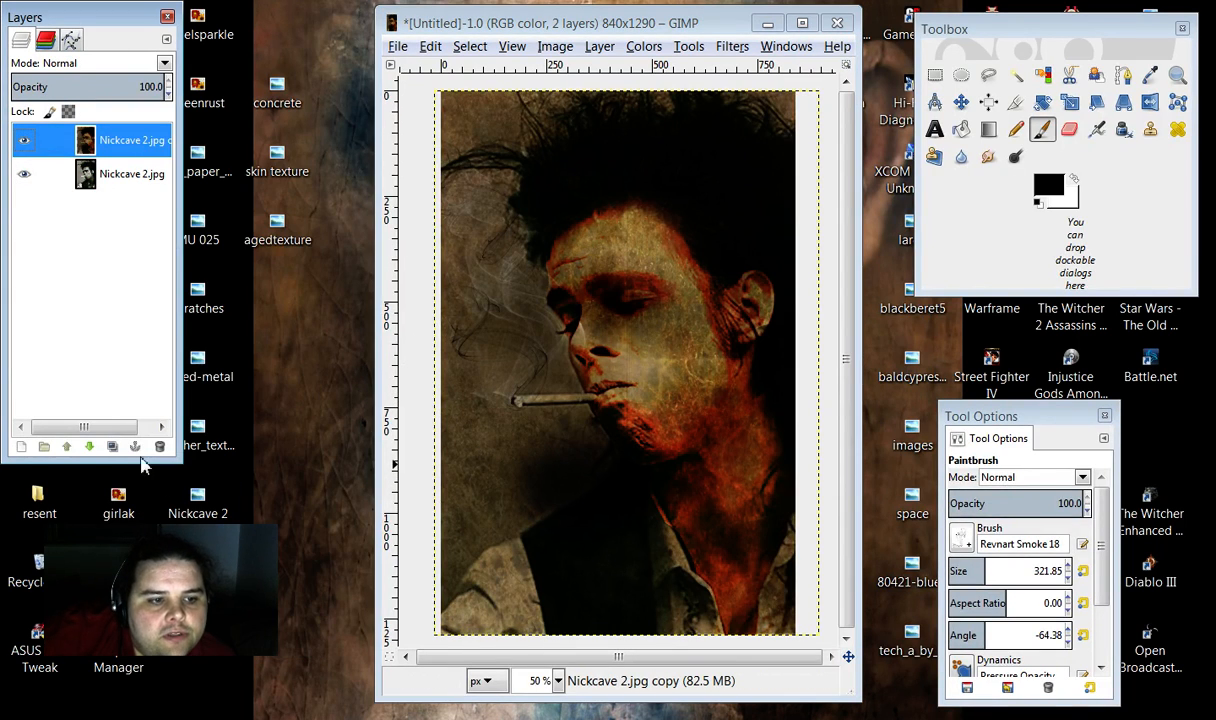
click(21, 447)
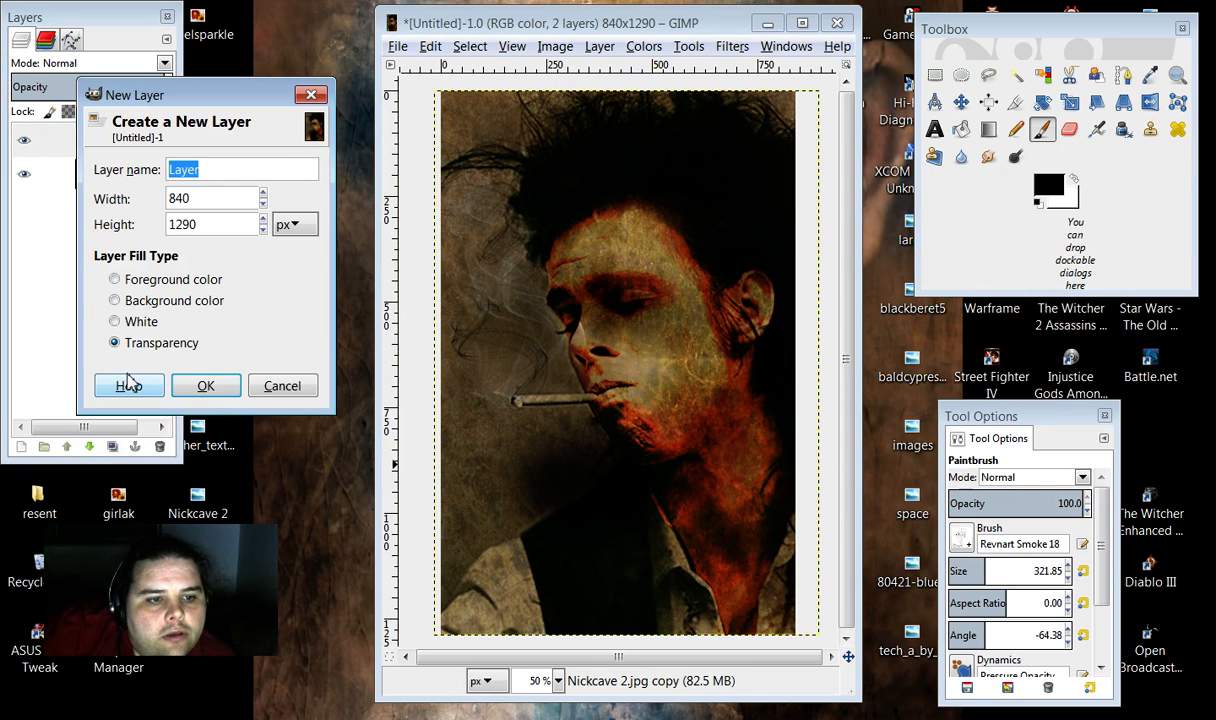
click(222, 395)
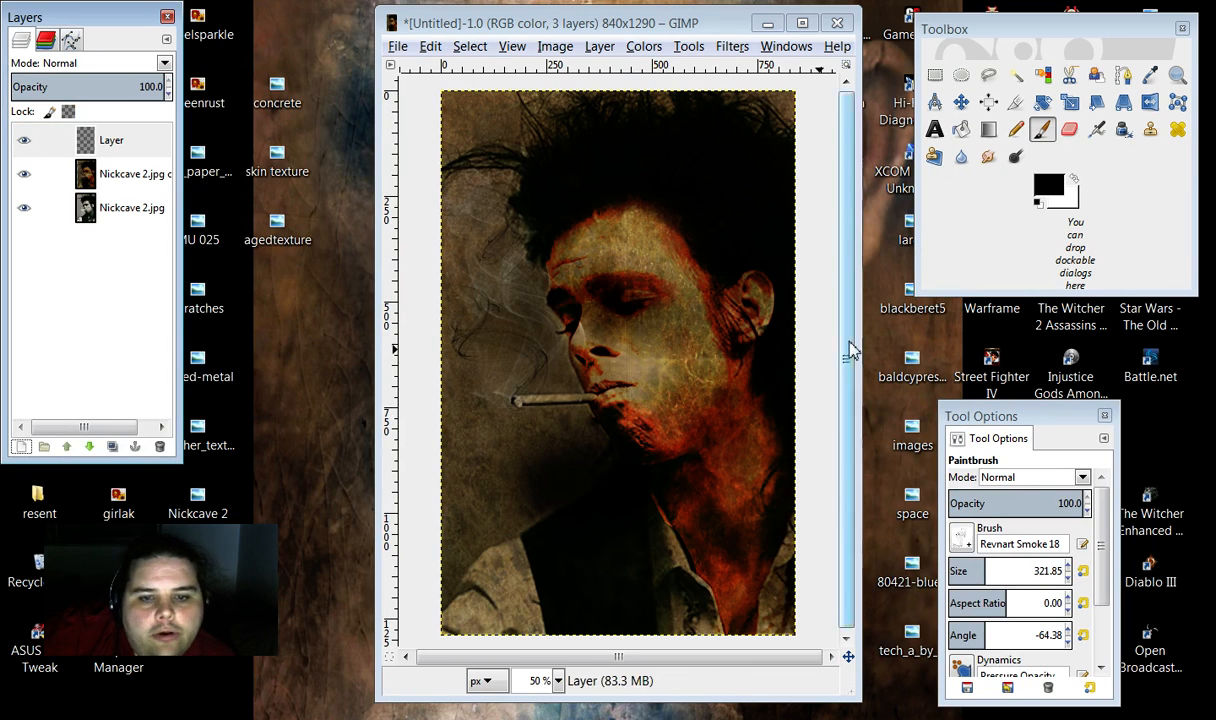
Step: Choose the GrungeandDirty_11 brush for the Paintbrush
click(988, 540)
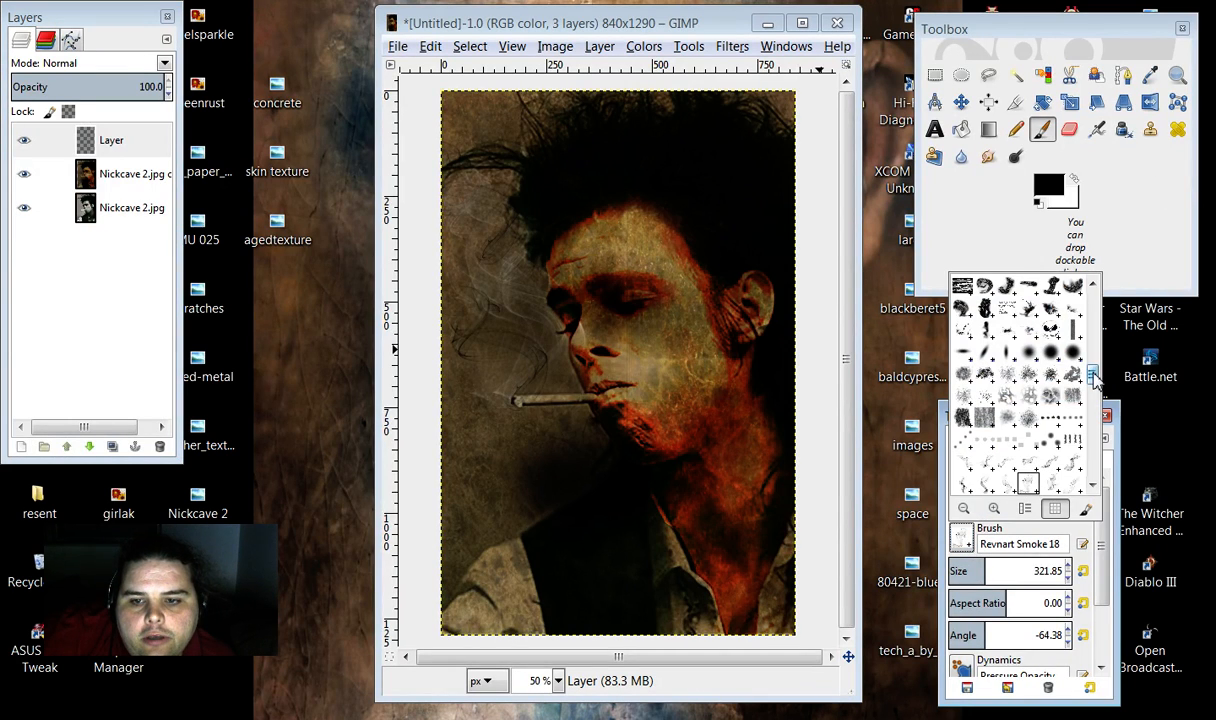
drag(1093, 378, 1095, 355)
click(1072, 348)
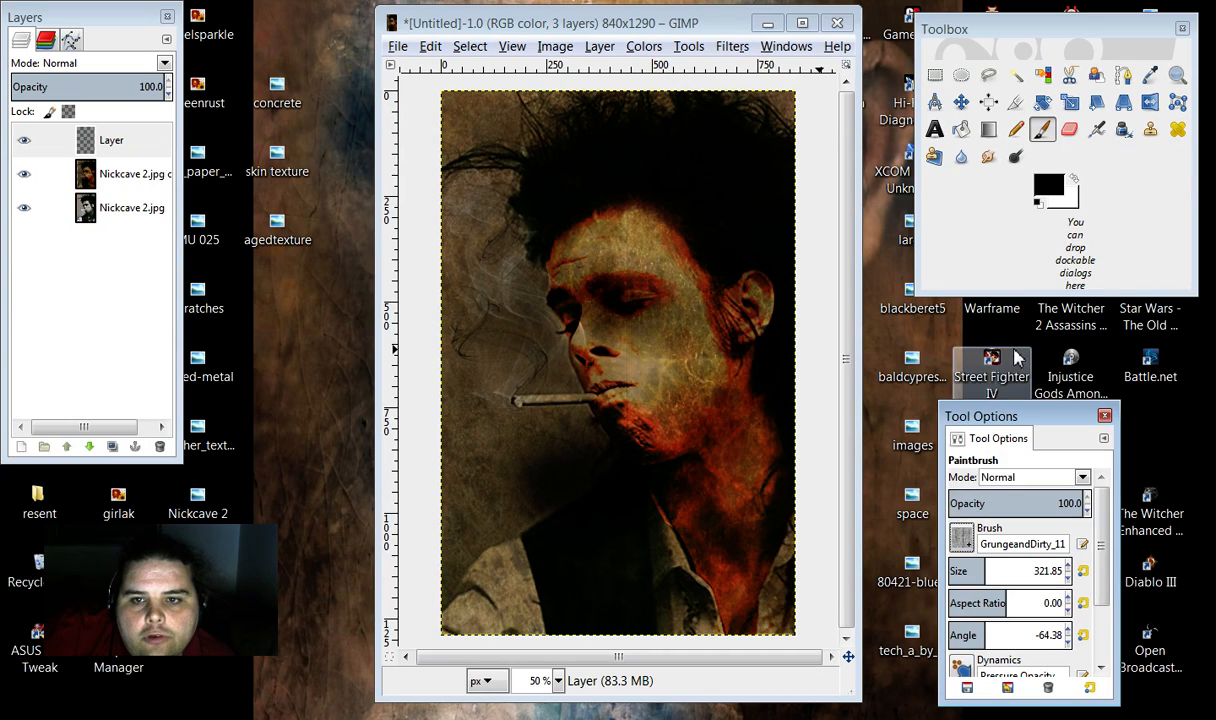
Step: Outline the dark front of the vest with a closed Free Select selection
click(988, 75)
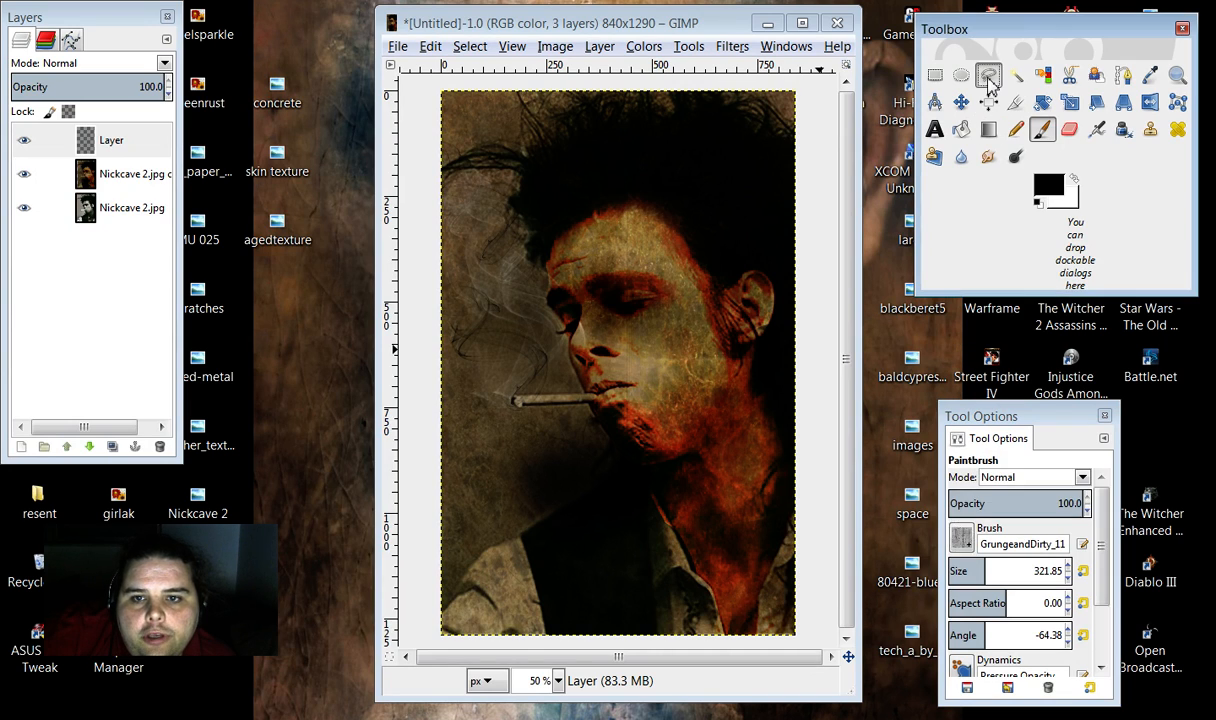
click(523, 539)
click(581, 503)
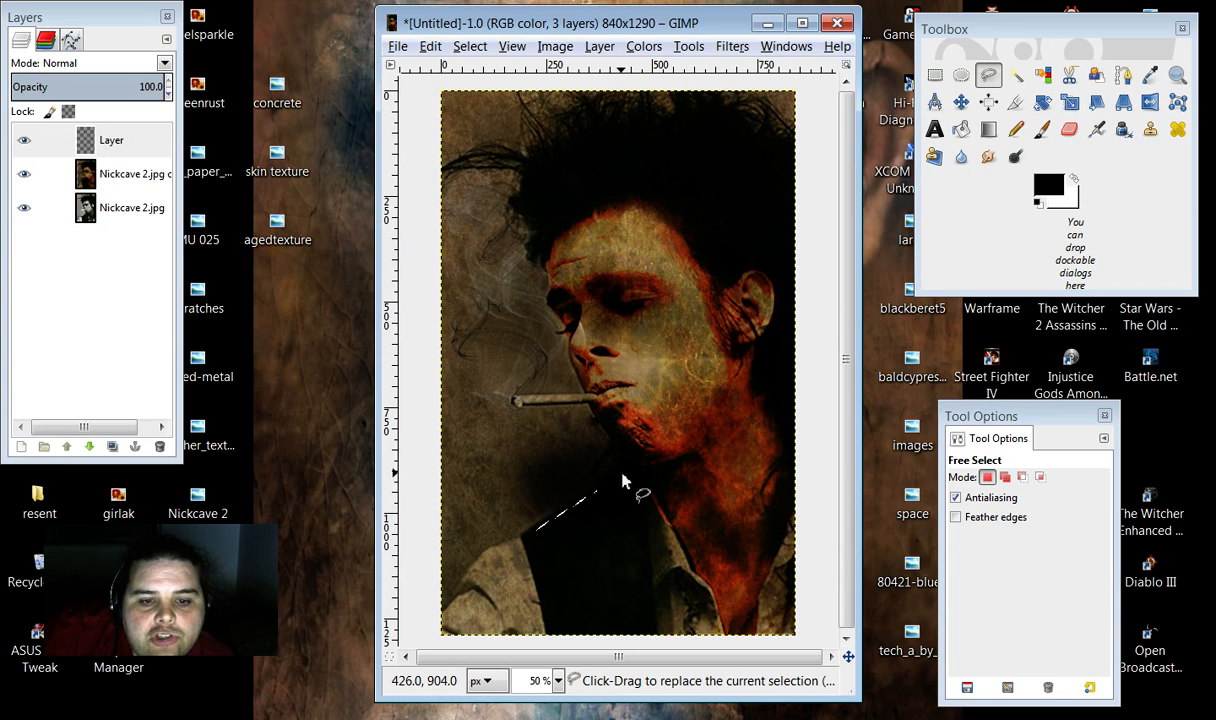
click(621, 471)
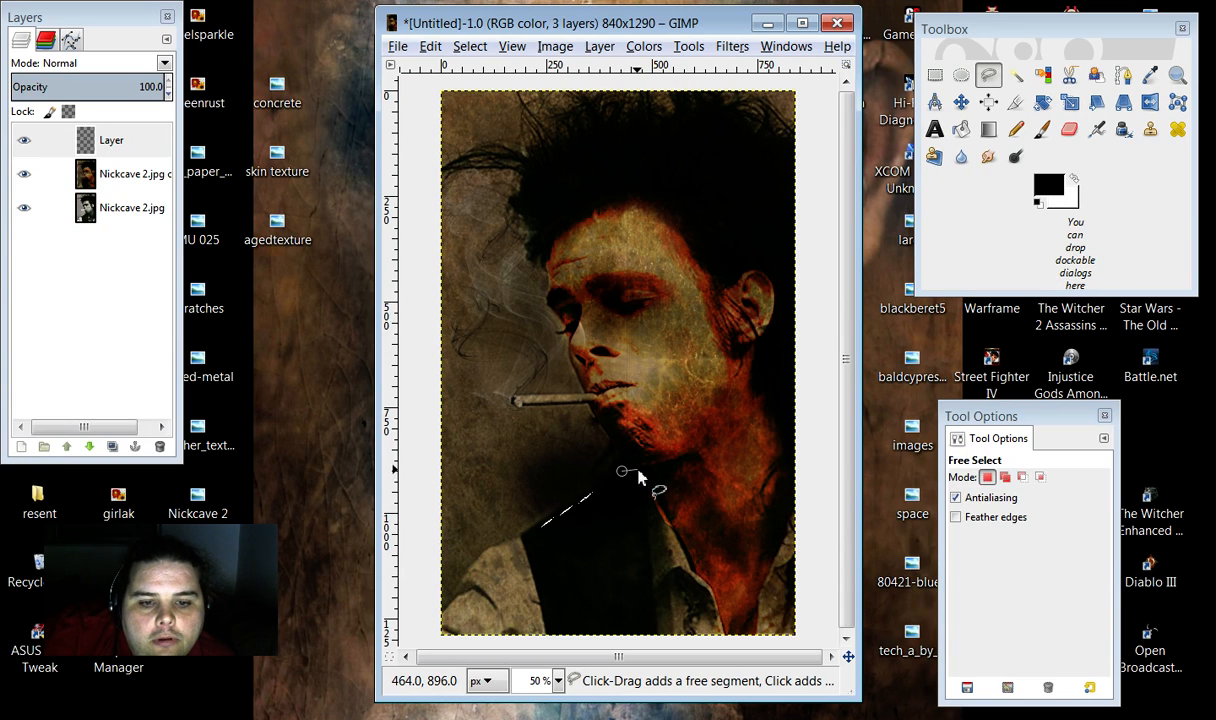
click(636, 470)
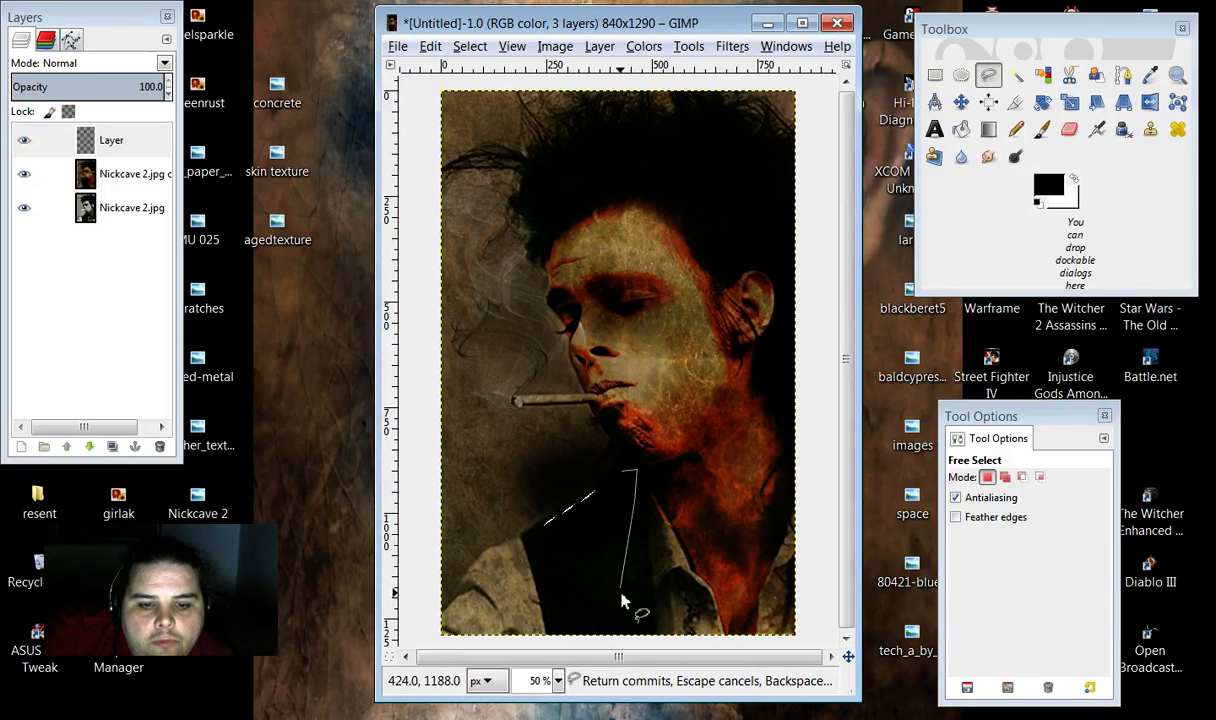
click(656, 641)
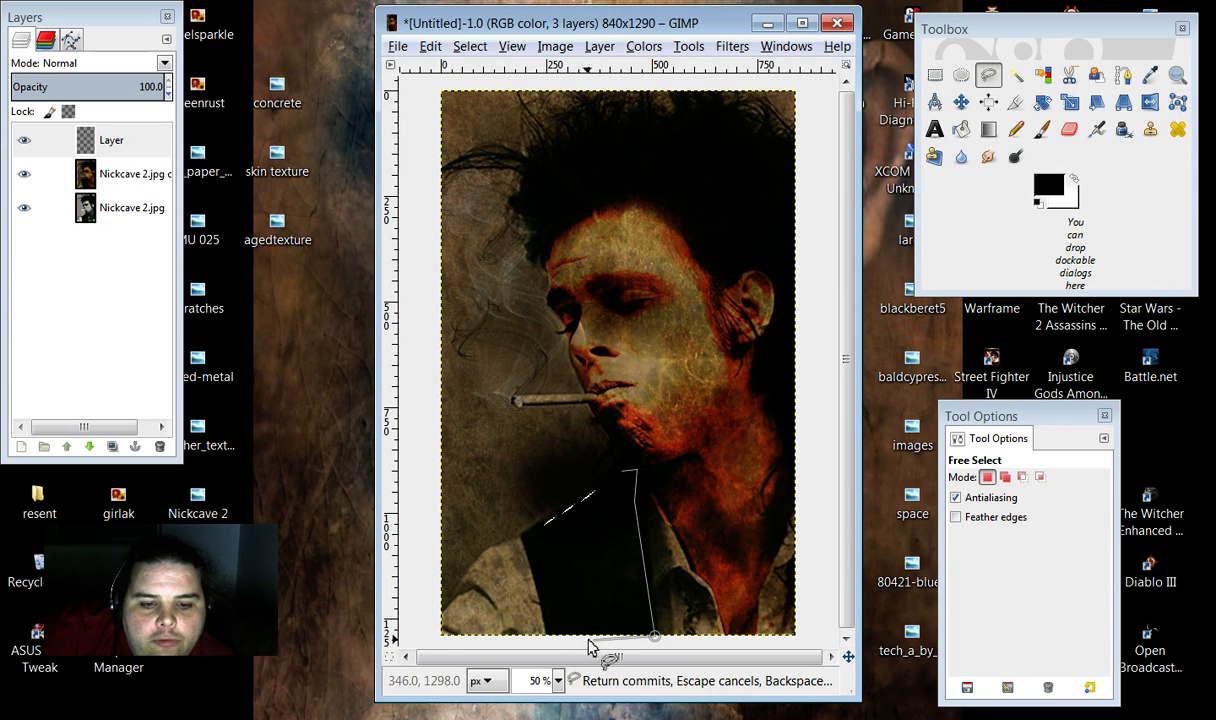
click(549, 640)
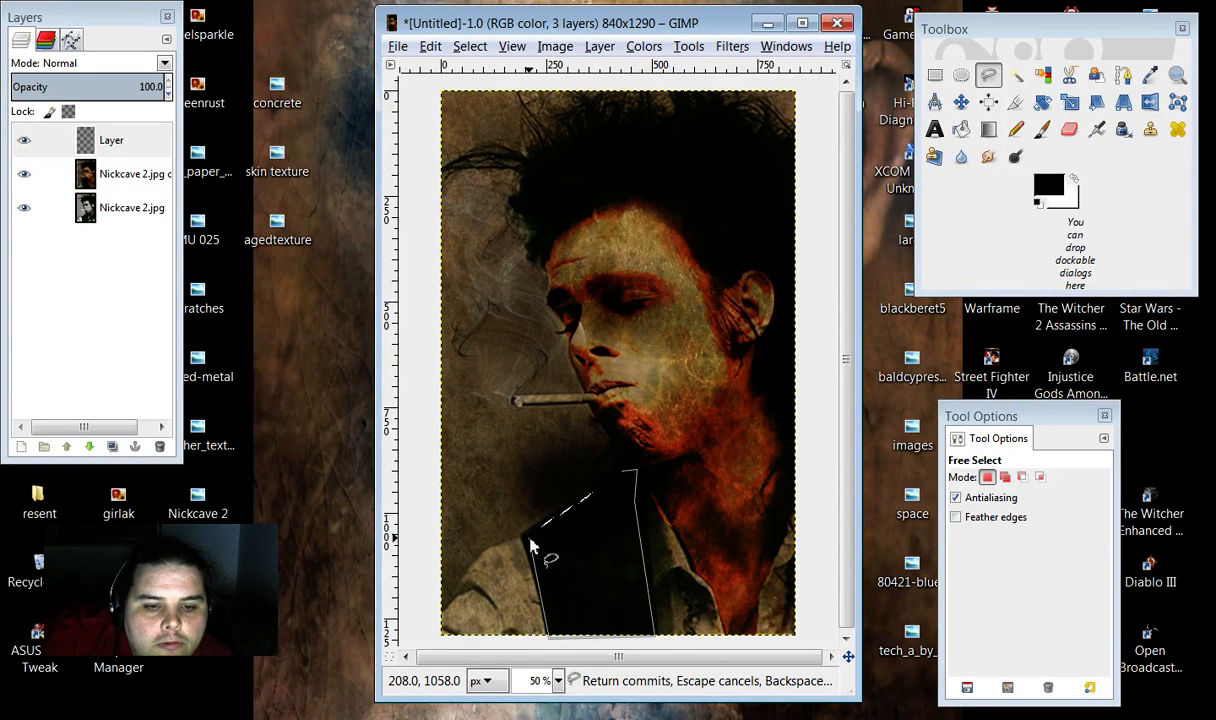
double_click(524, 542)
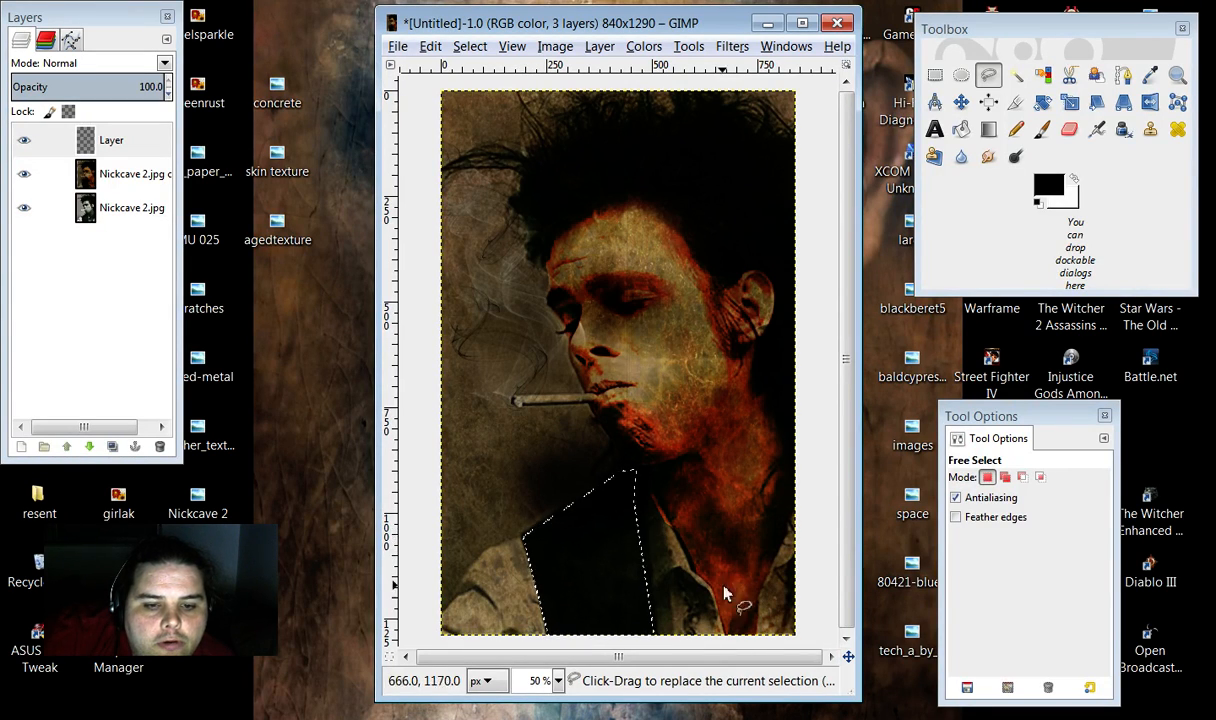
Step: Paint the selected vest area dark red (7c0101) with the GrungeandDirty_11 brush at size 504.15
click(1046, 186)
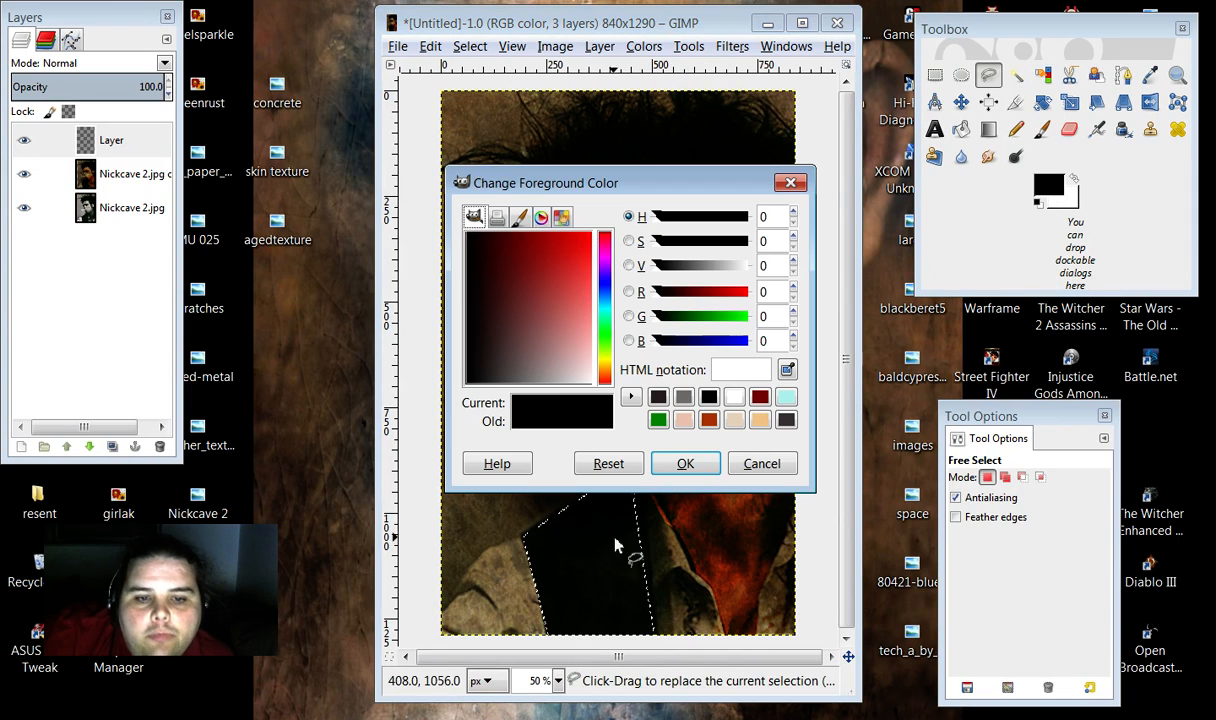
click(760, 397)
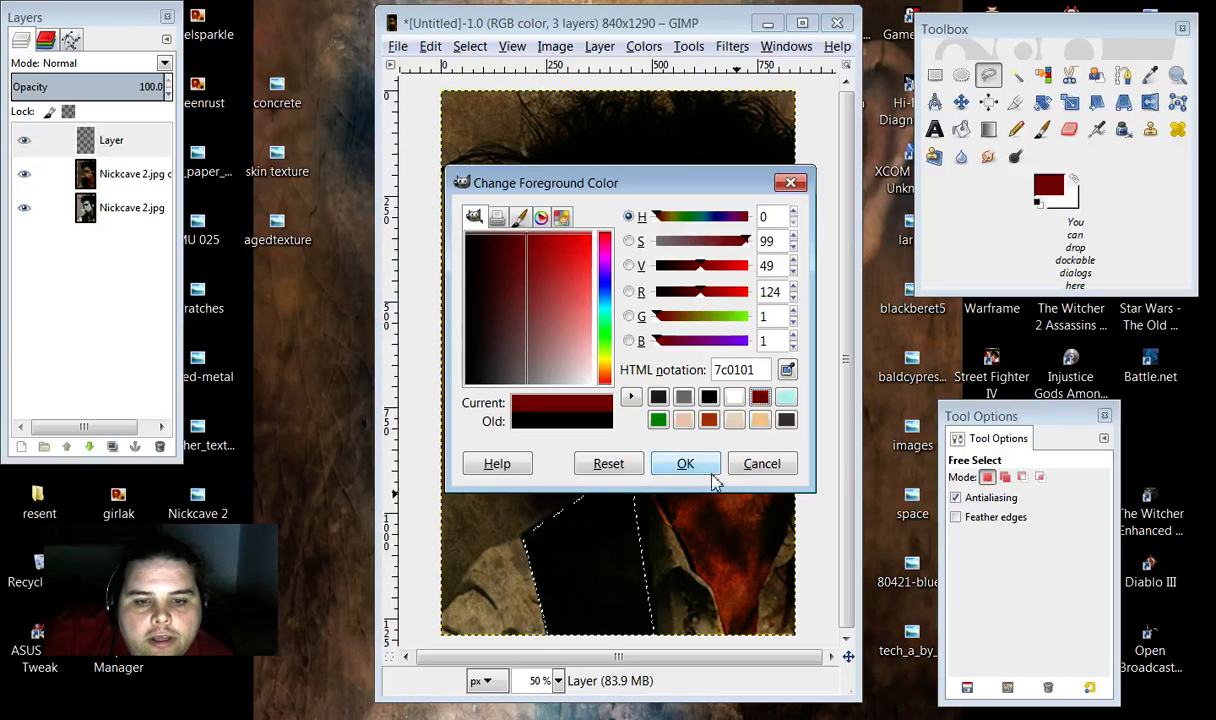
click(680, 463)
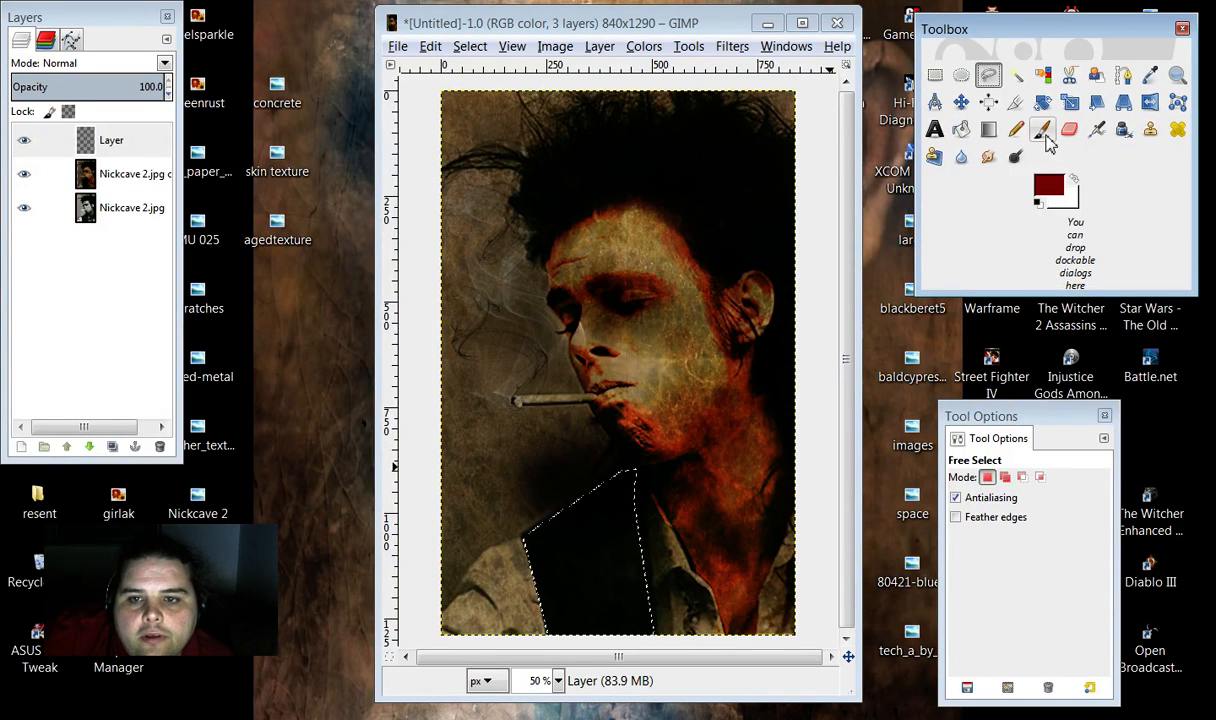
click(1042, 129)
click(1005, 565)
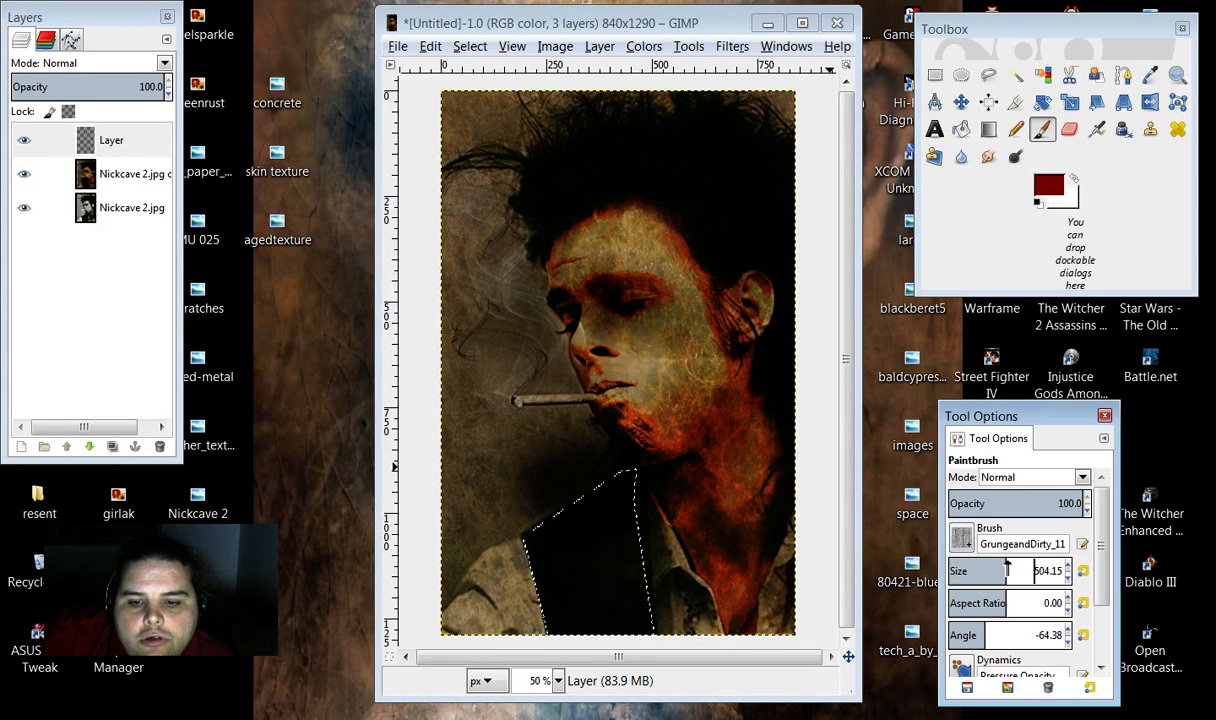
click(594, 569)
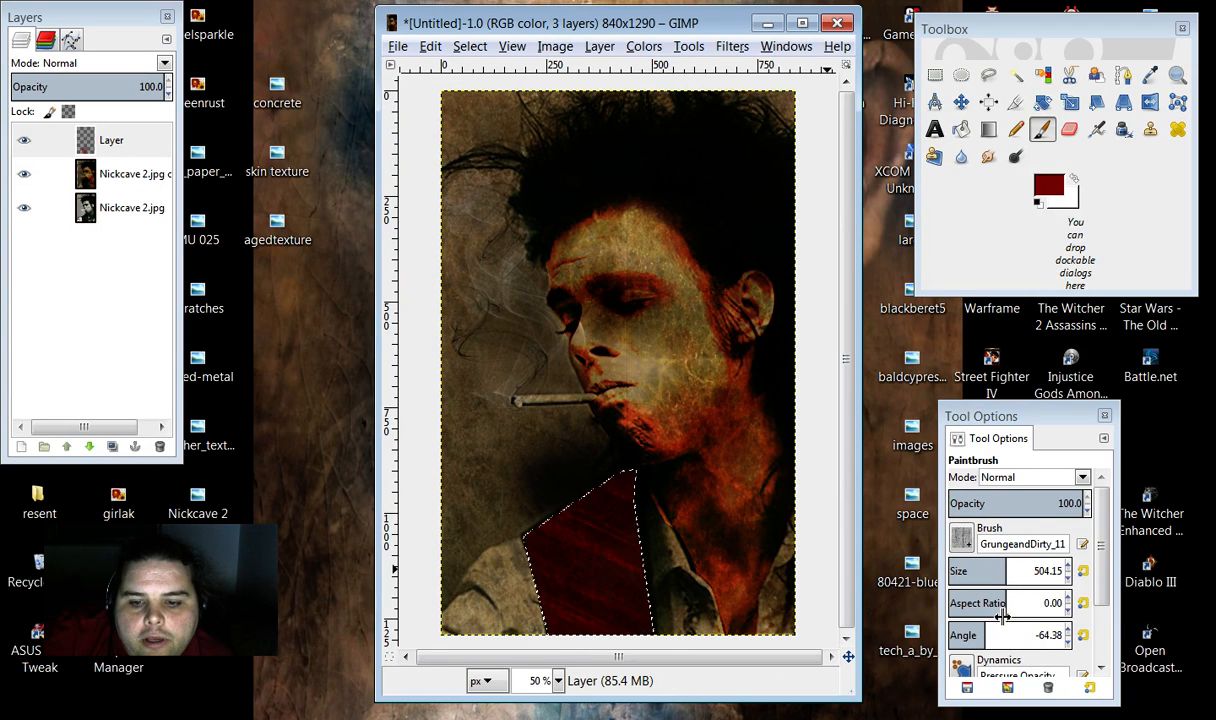
Step: Reset the brush angle to 0 and burn the selected red vest area using the GrungeandDirty_11 brush at size 307.26
click(1083, 636)
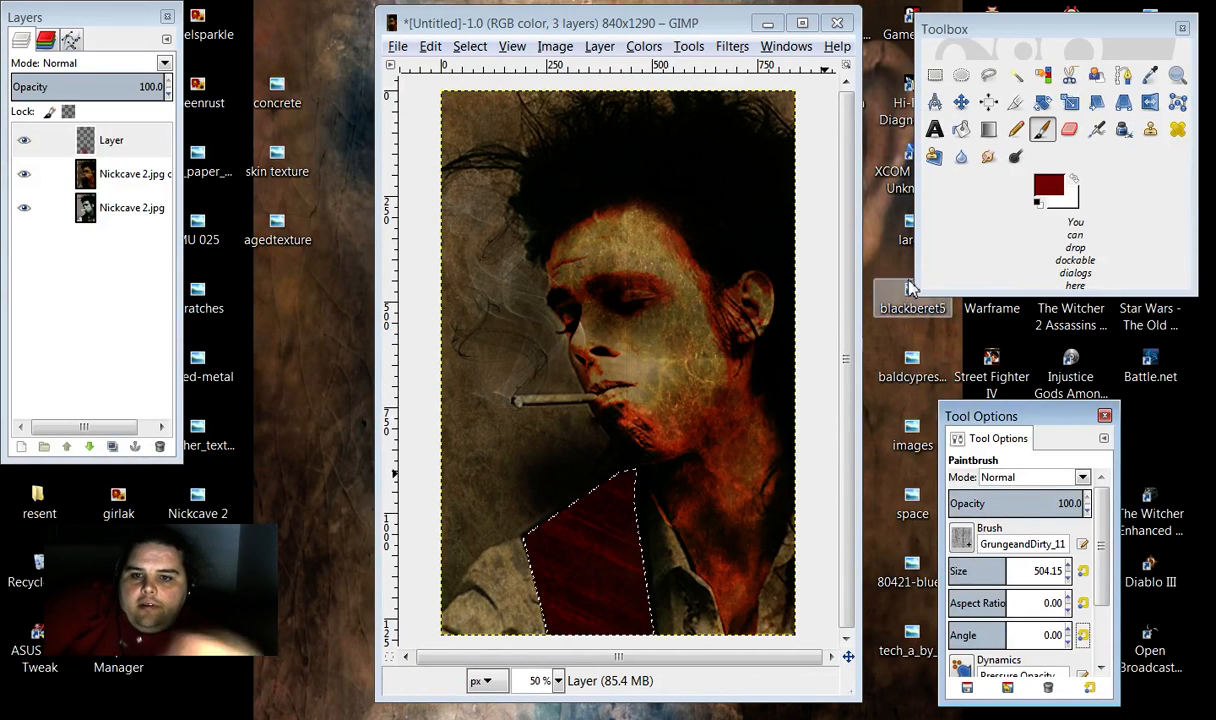
click(1015, 158)
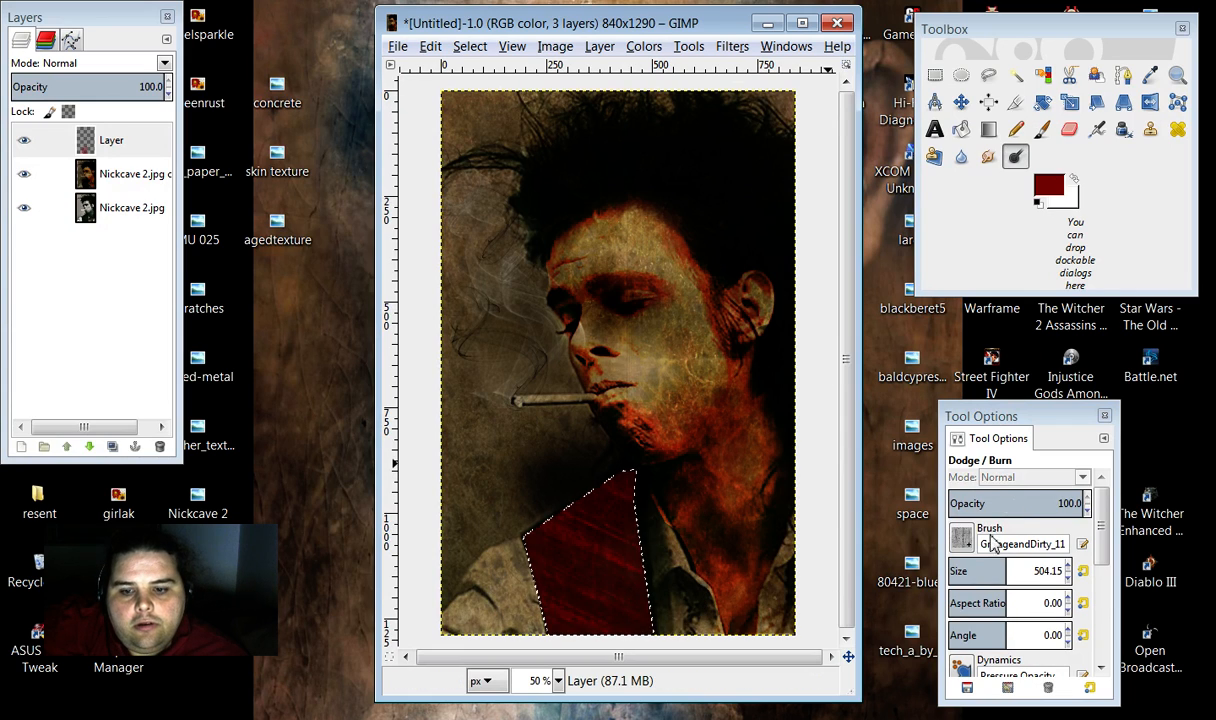
click(982, 566)
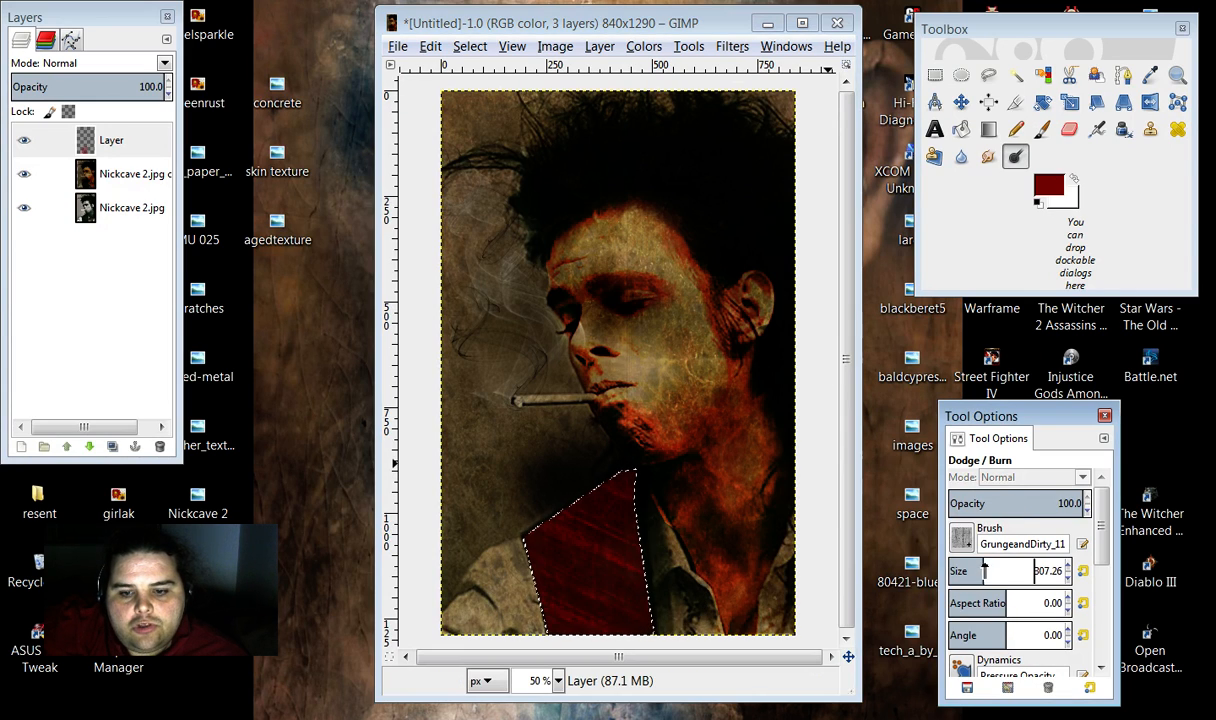
ctrl+click(631, 522)
mouse_move(631, 522)
mouse_down()
mouse_move(582, 546)
mouse_move(566, 580)
mouse_move(655, 624)
mouse_move(781, 568)
mouse_move(522, 540)
mouse_move(532, 514)
mouse_up()
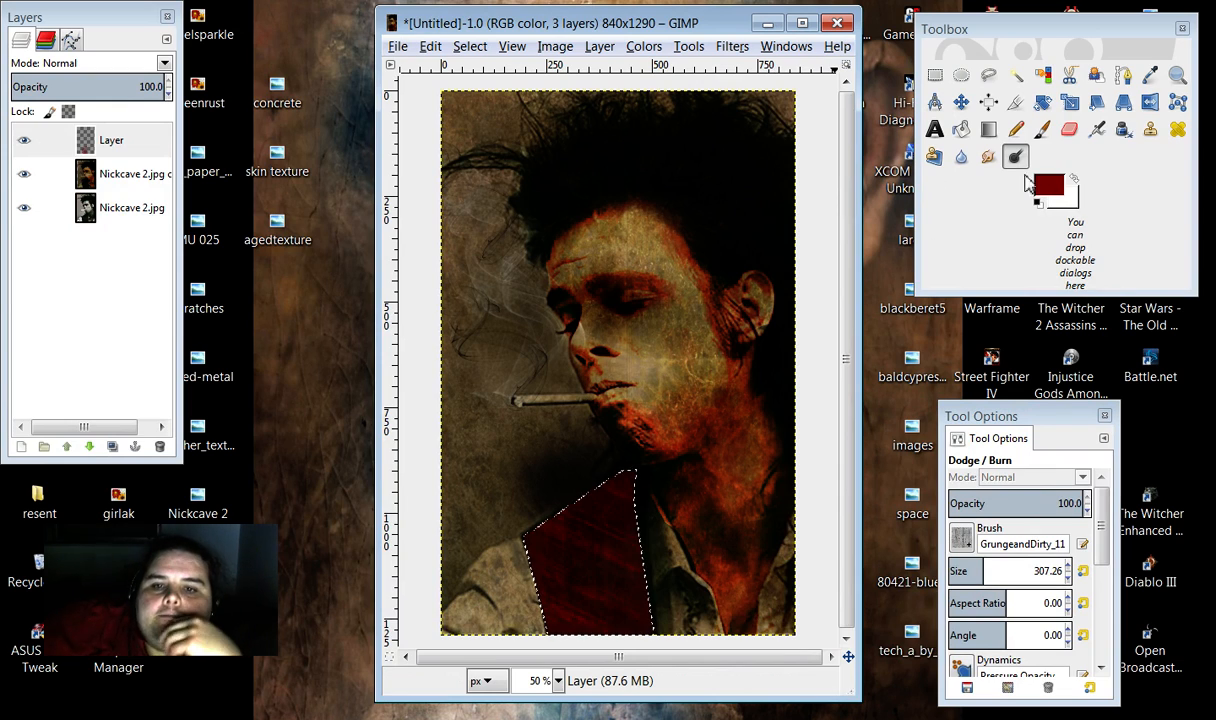
Step: Clear the selection around the vest and switch to the Paintbrush tool
click(1015, 75)
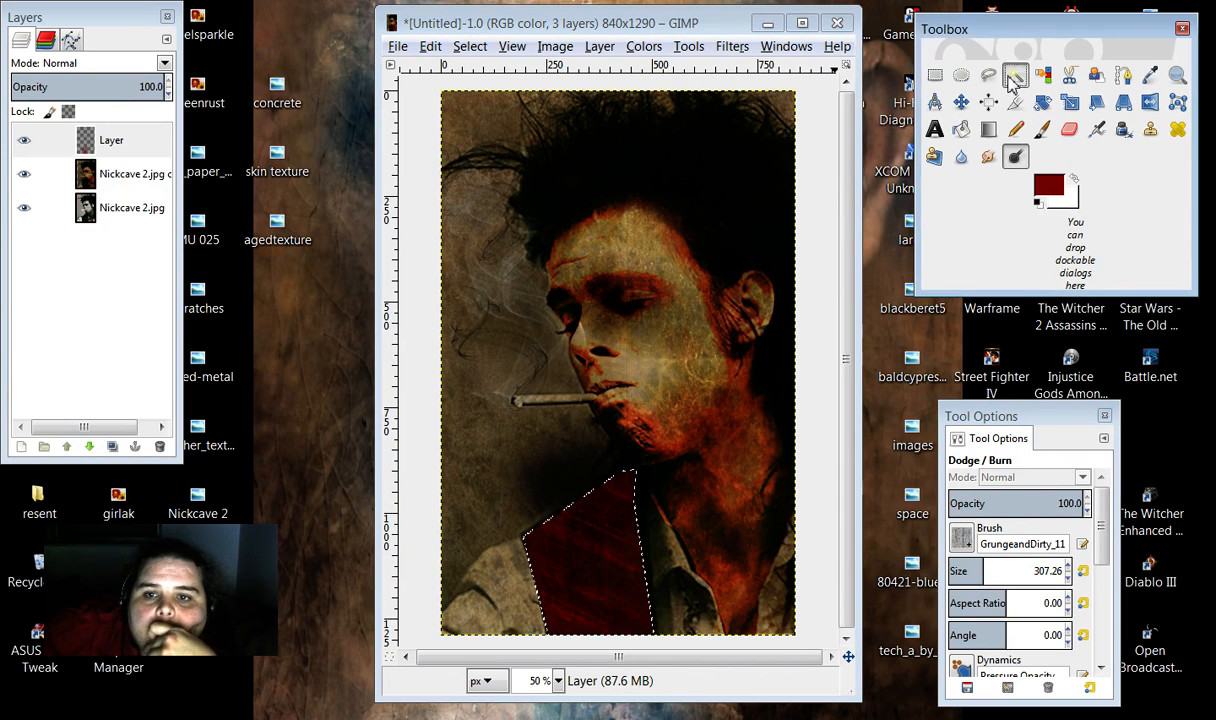
click(822, 120)
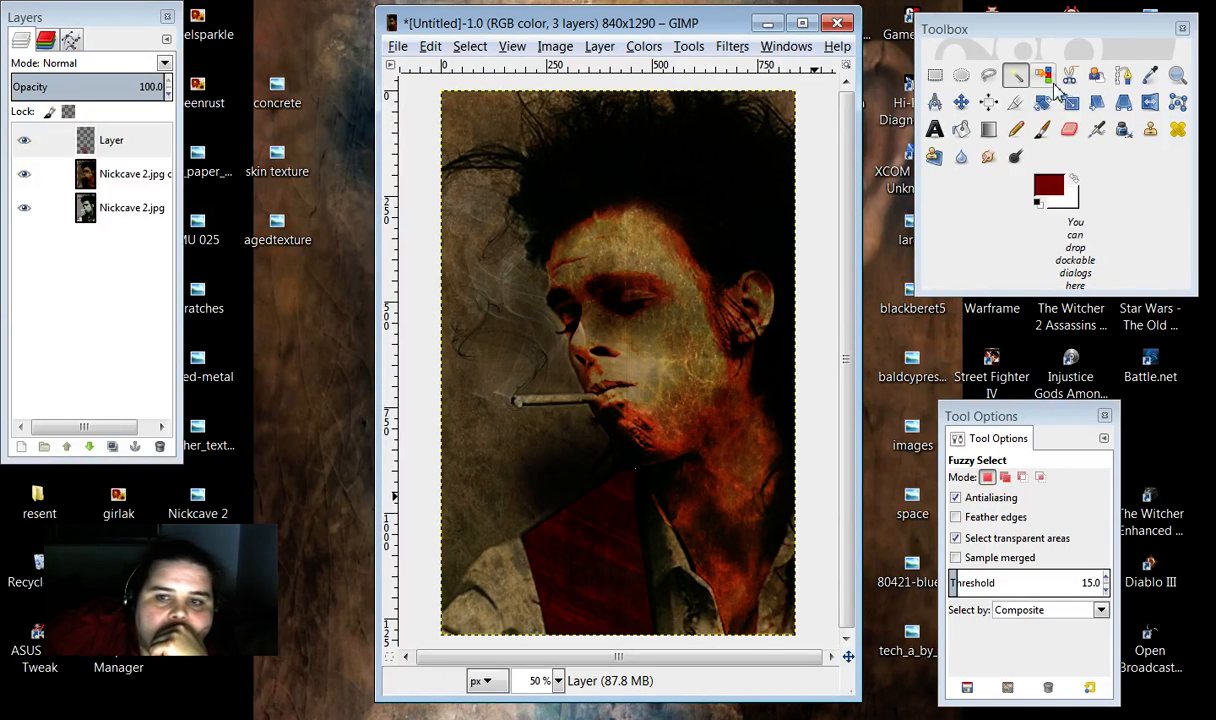
click(1042, 131)
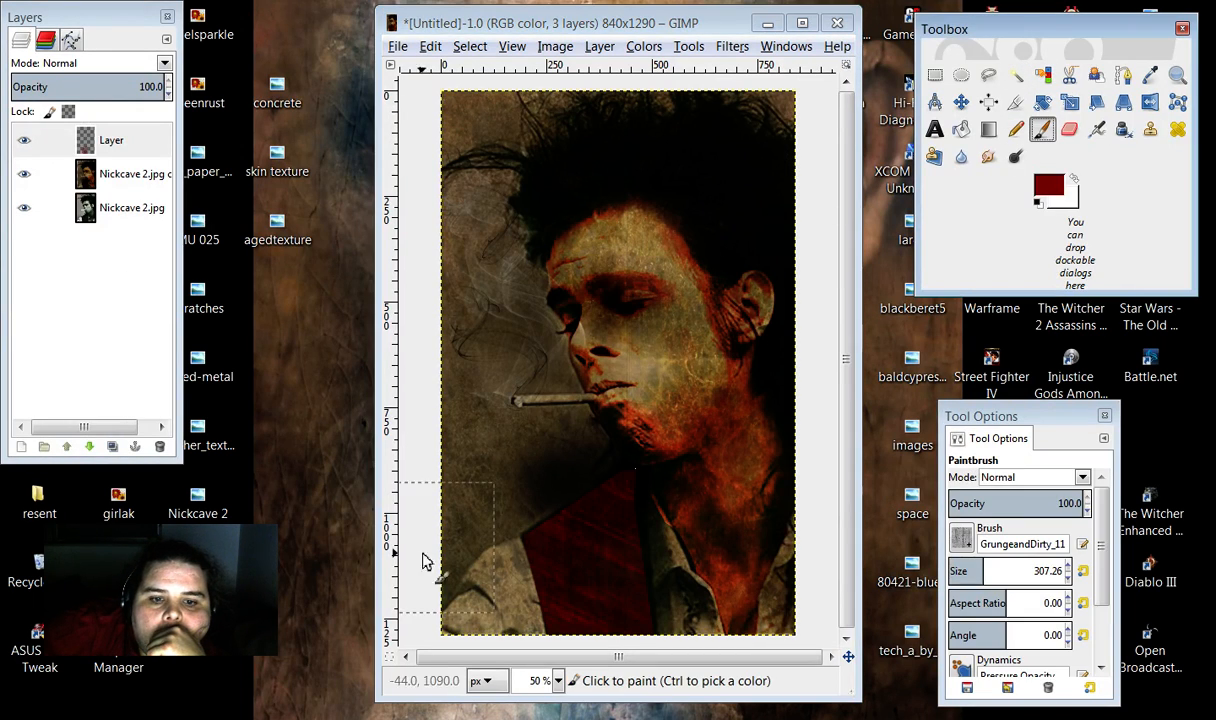
Step: Try the Dodge, Multiply and Overlay blend modes on the red vest layer
click(164, 63)
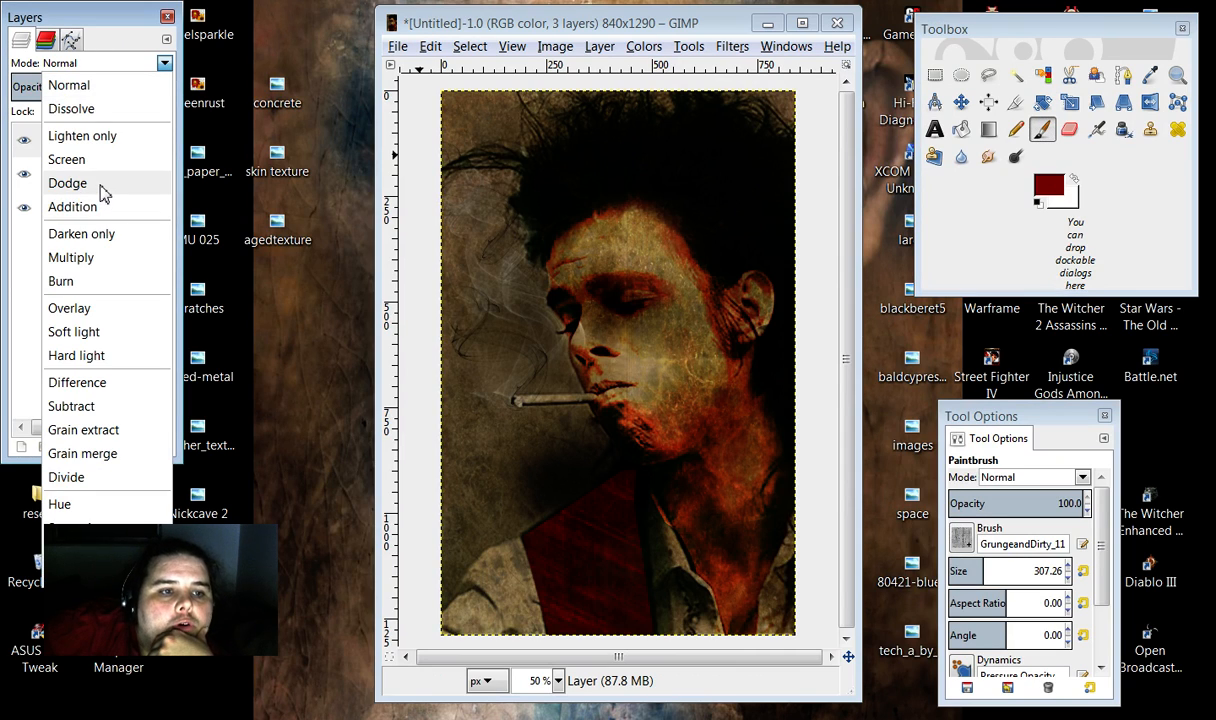
click(67, 183)
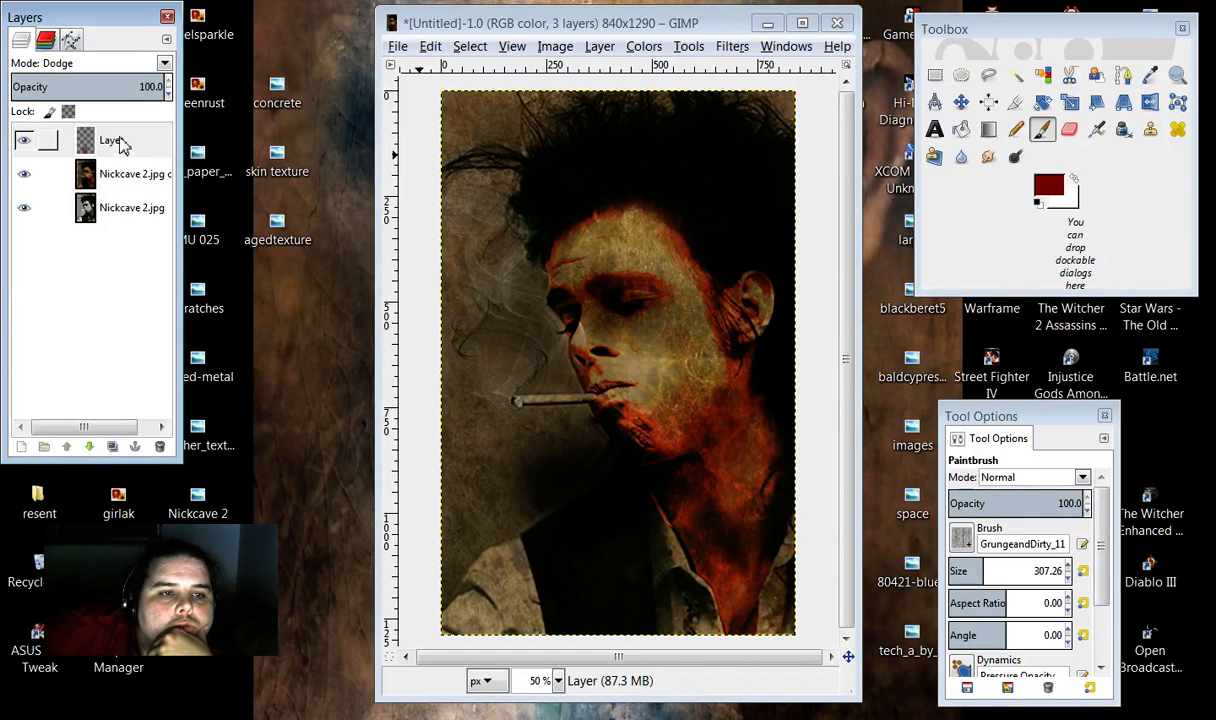
click(164, 63)
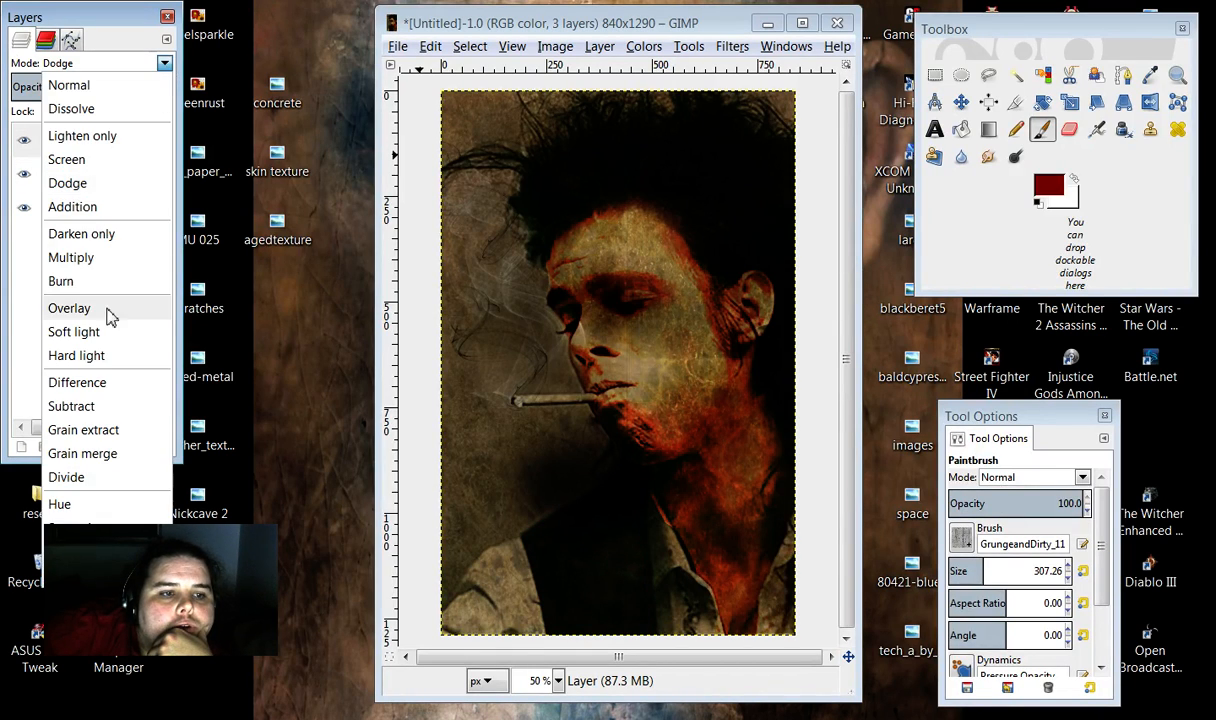
click(106, 252)
click(164, 63)
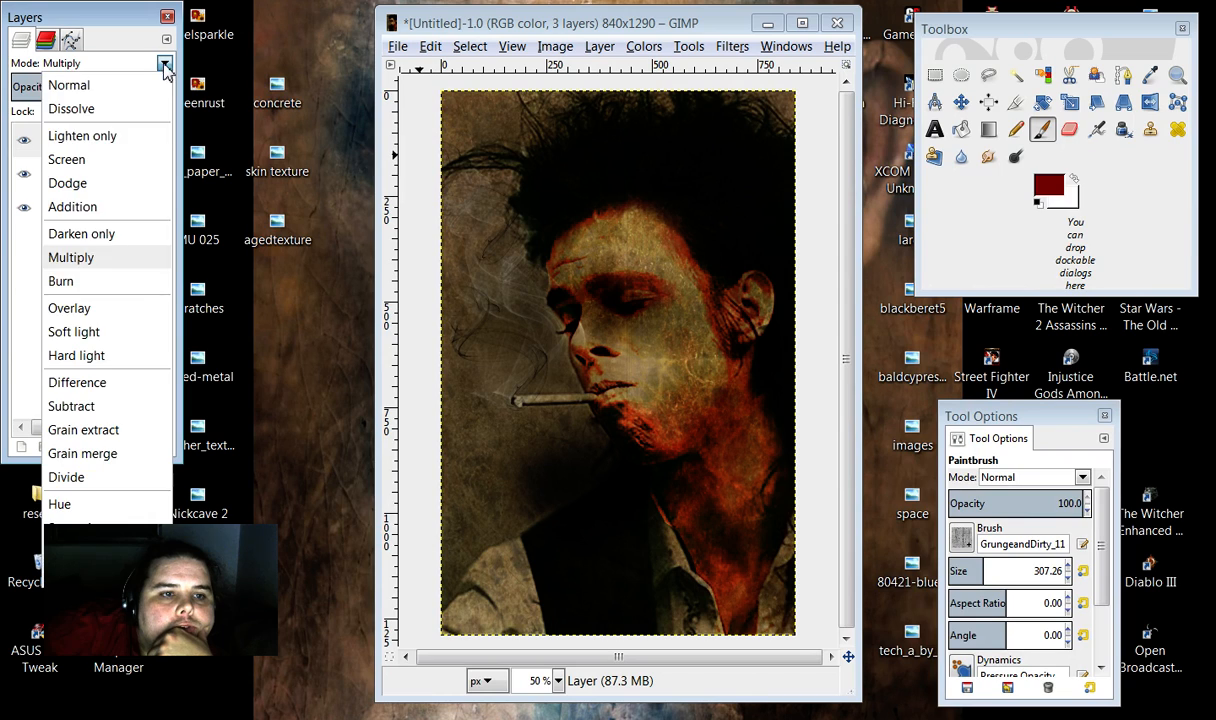
click(105, 317)
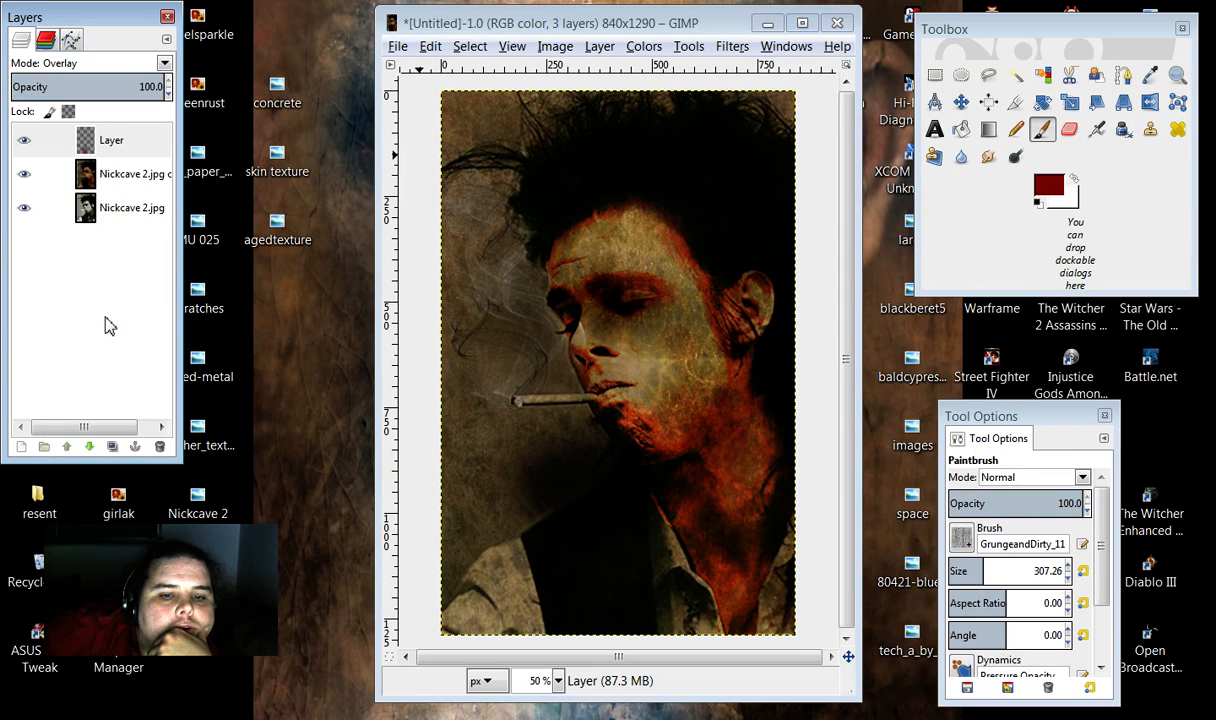
Step: Try the Grain merge, Grain extract and Color blend modes on the red vest layer
click(164, 63)
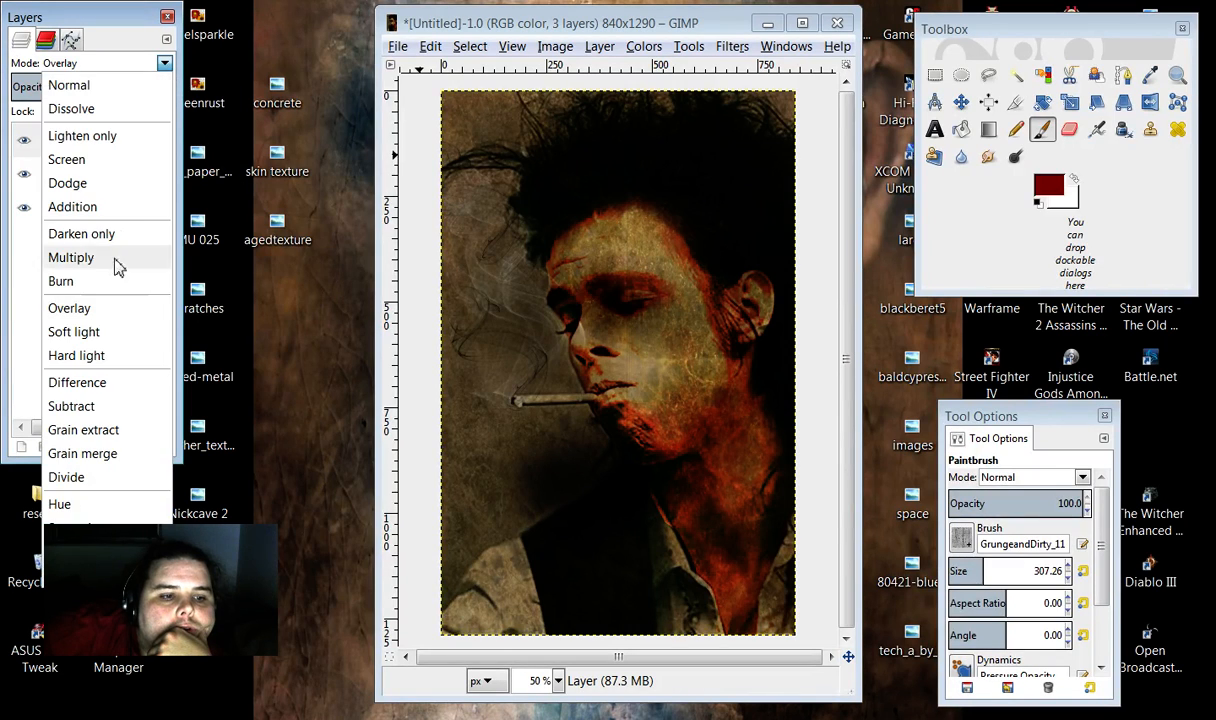
click(94, 450)
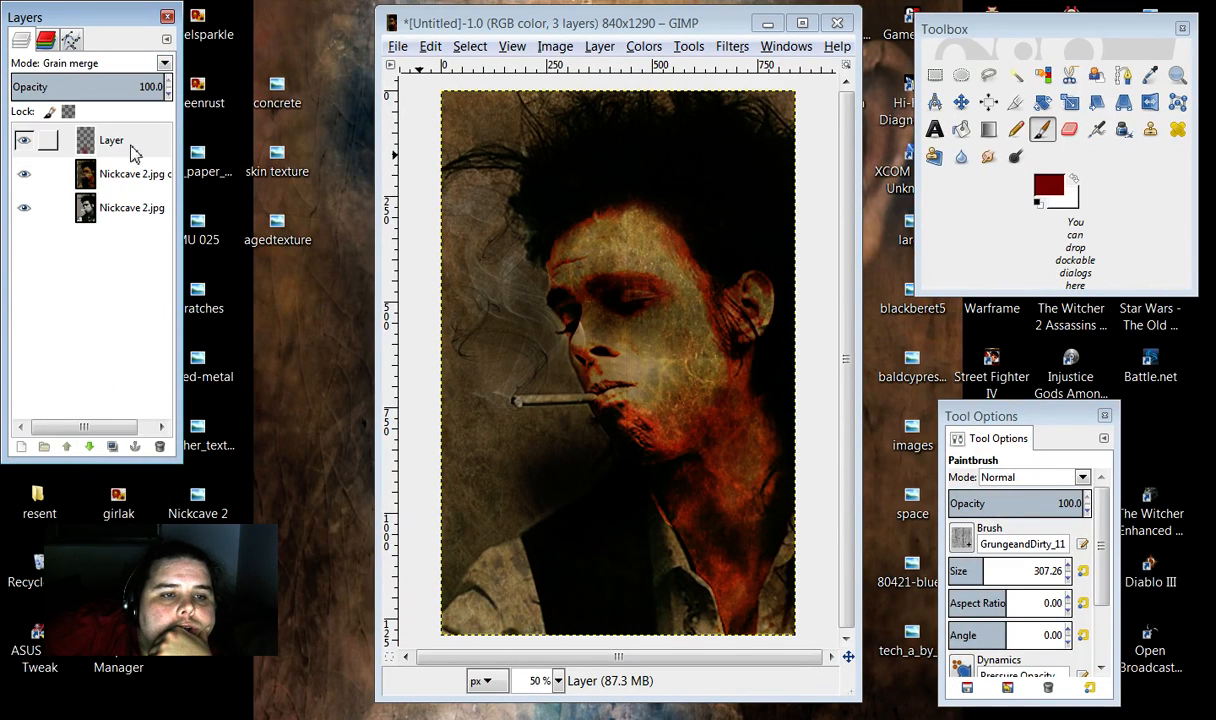
click(164, 63)
click(109, 437)
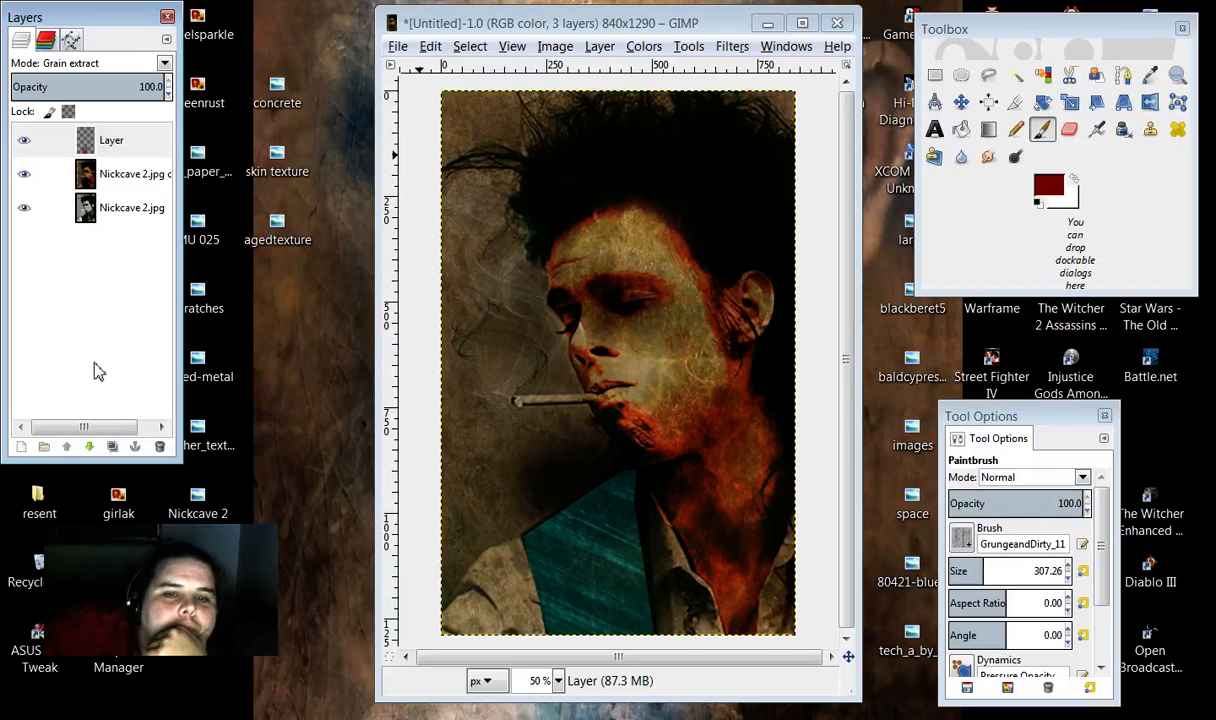
click(164, 63)
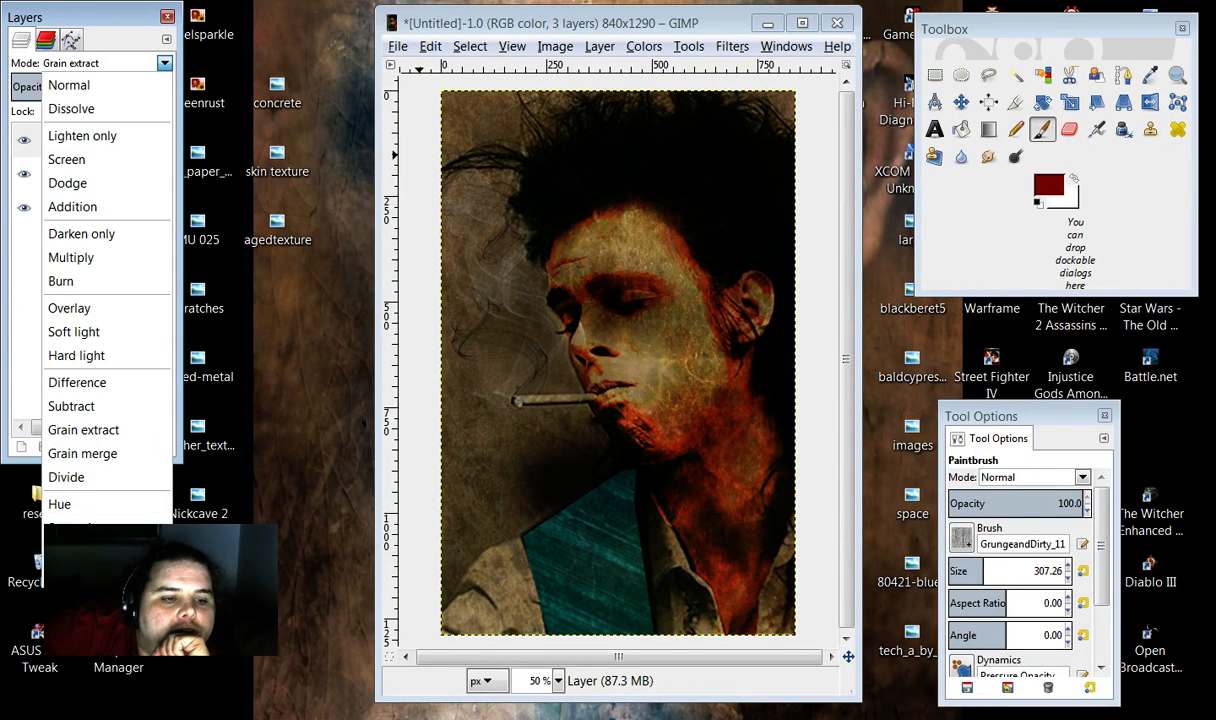
click(120, 515)
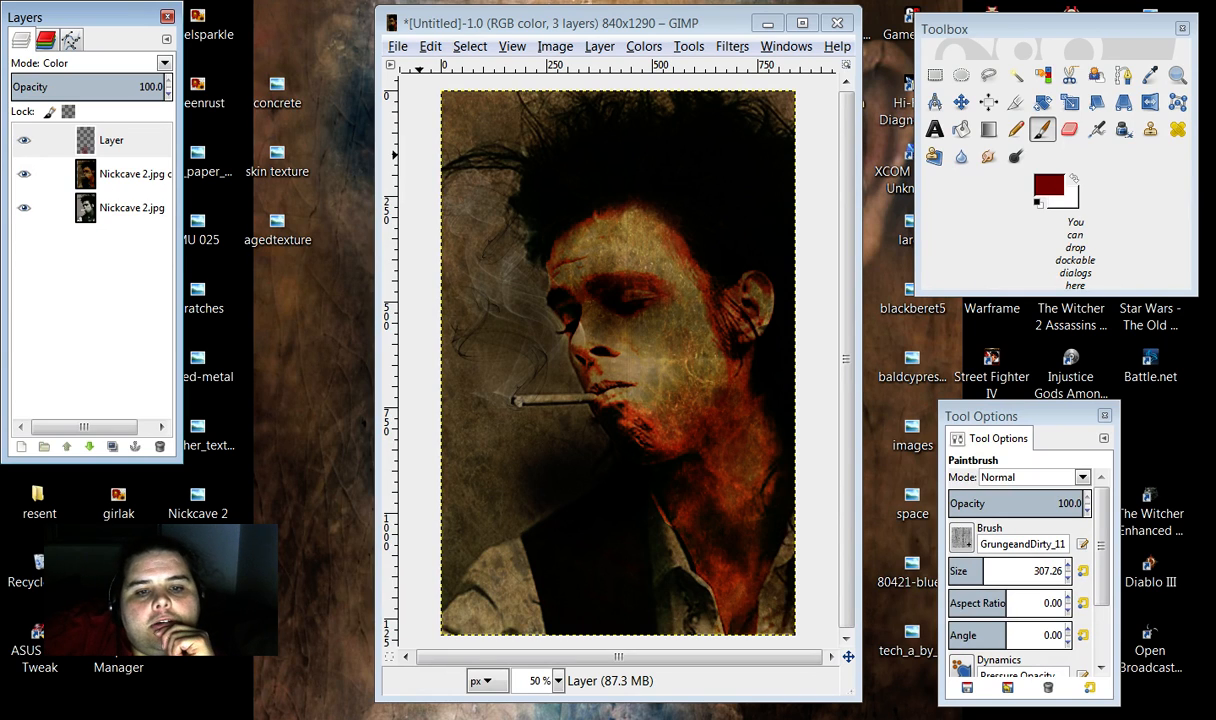
Step: Try dodging the vest on the Nickcave 2.jpg copy layer with the GrungeandDirty_11 brush, and undo the strokes
click(125, 176)
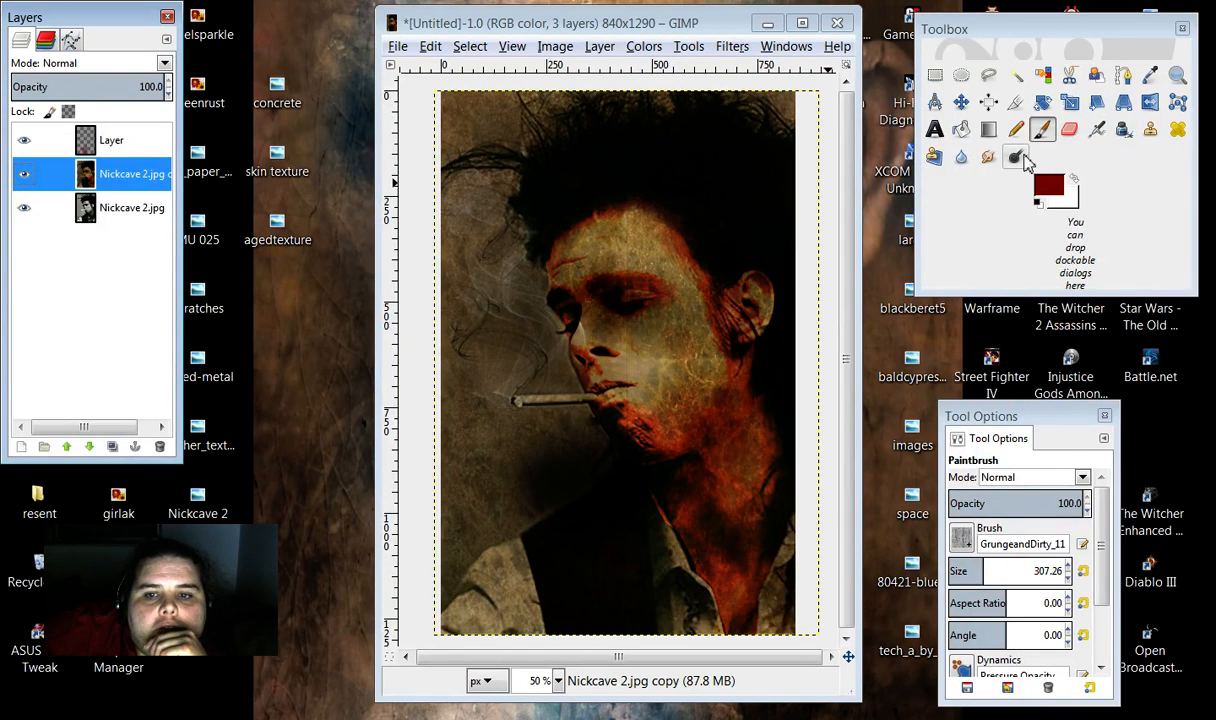
click(1018, 158)
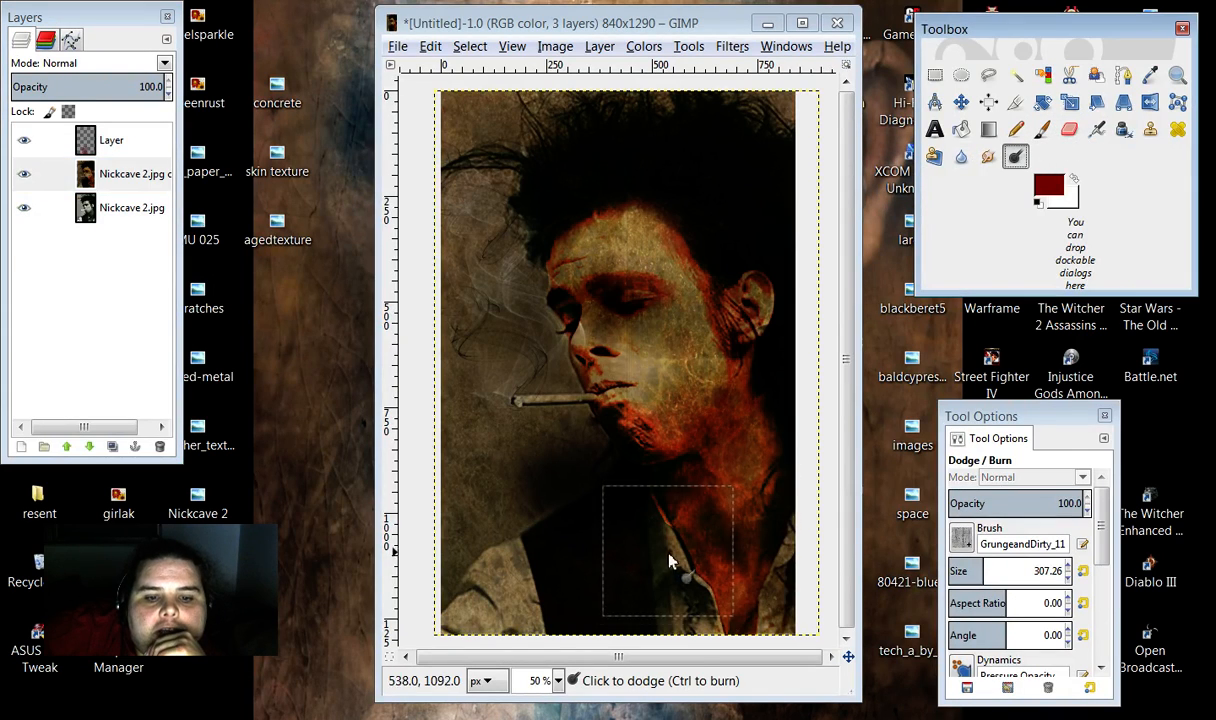
right_click(604, 590)
mouse_move(700, 385)
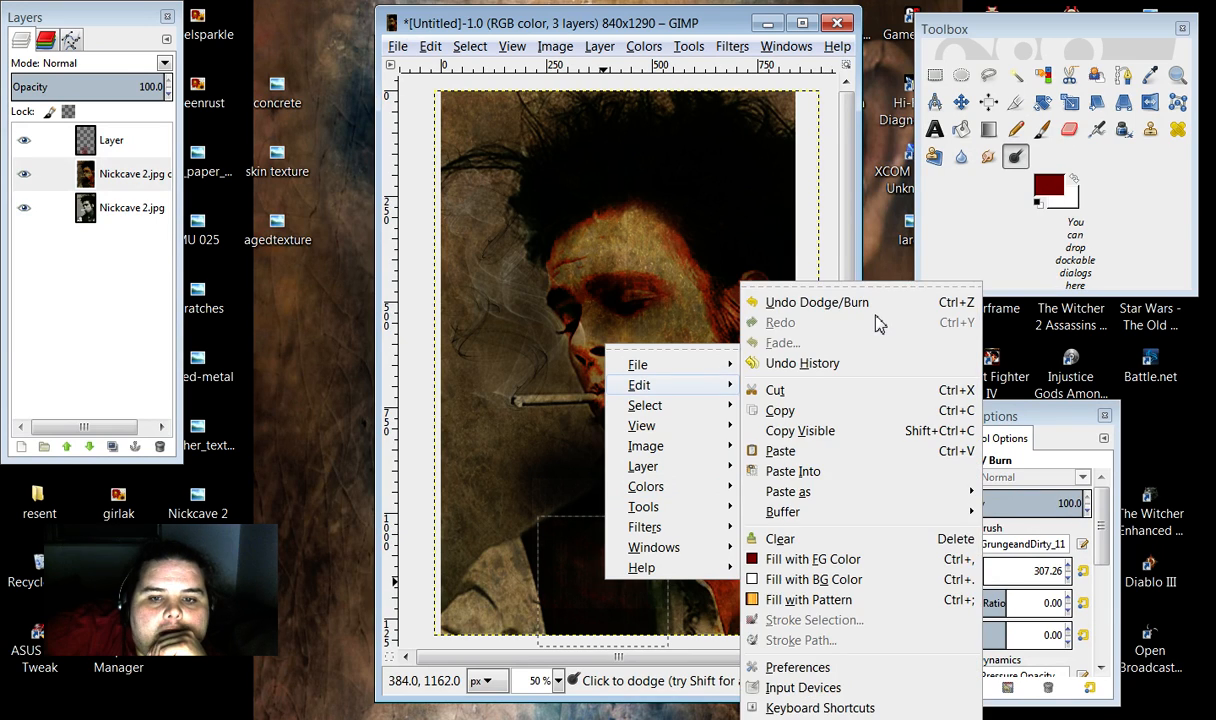
click(870, 303)
right_click(636, 500)
mouse_move(673, 538)
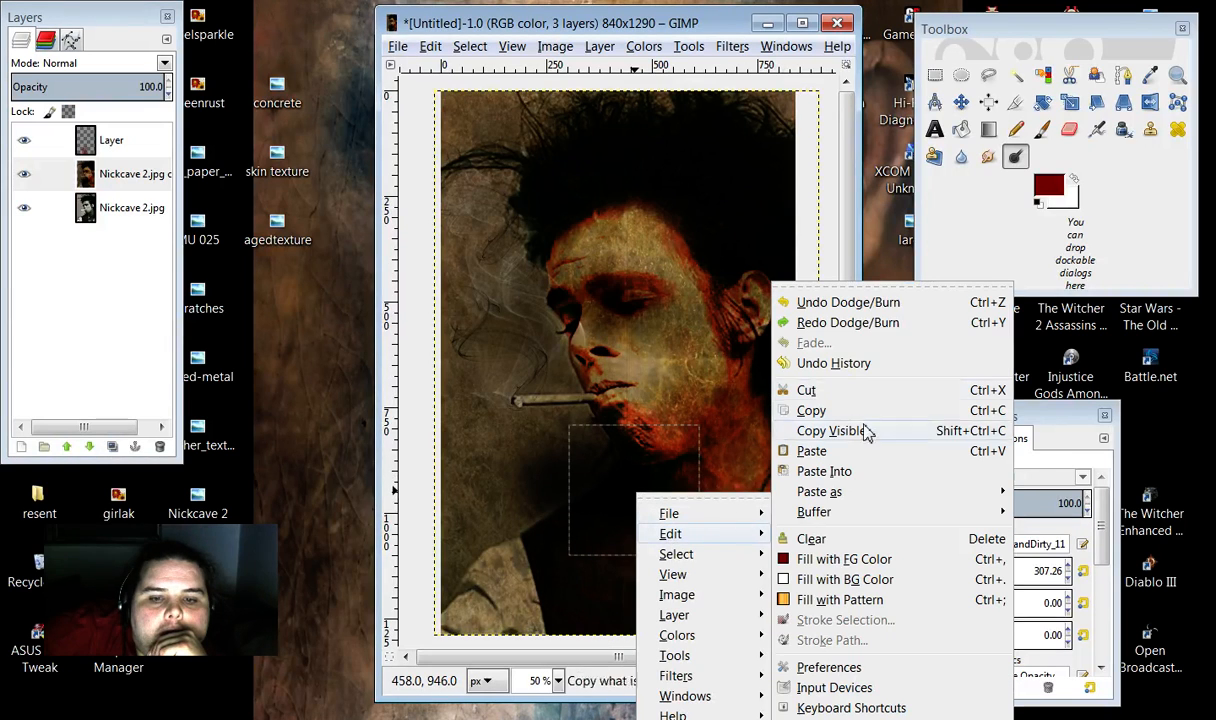
click(873, 306)
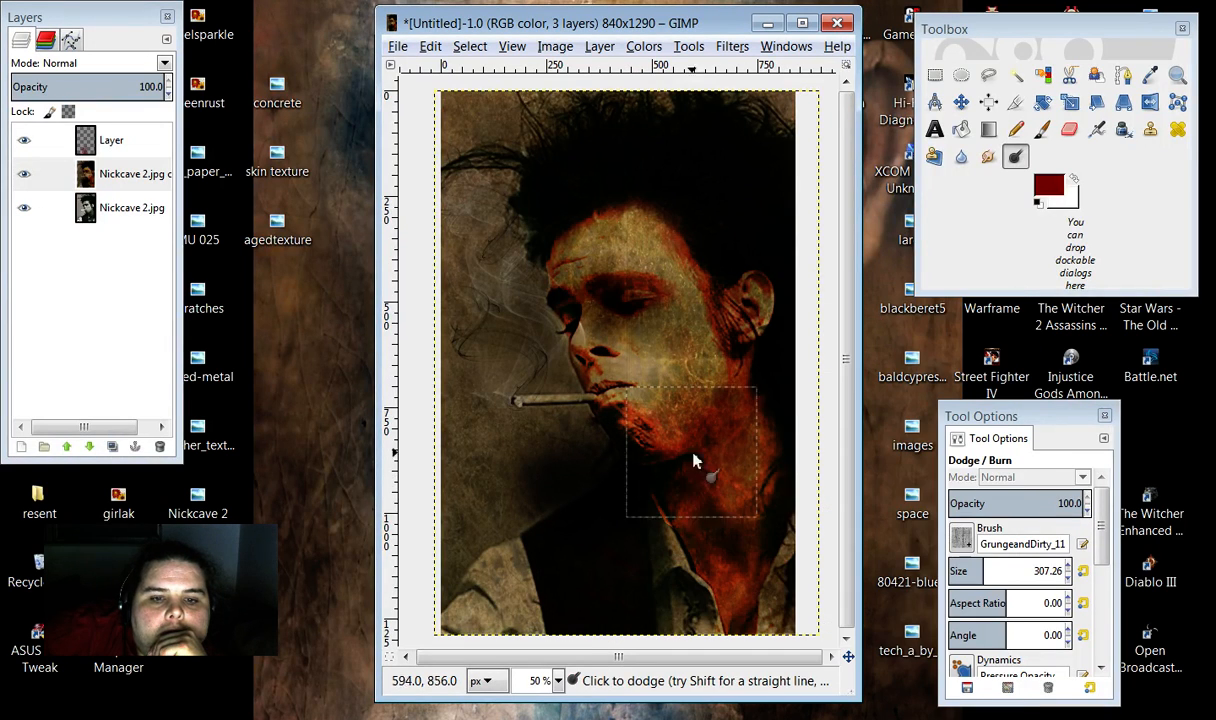
Step: Choose the Medium Round brush for the Dodge/Burn tool
click(961, 538)
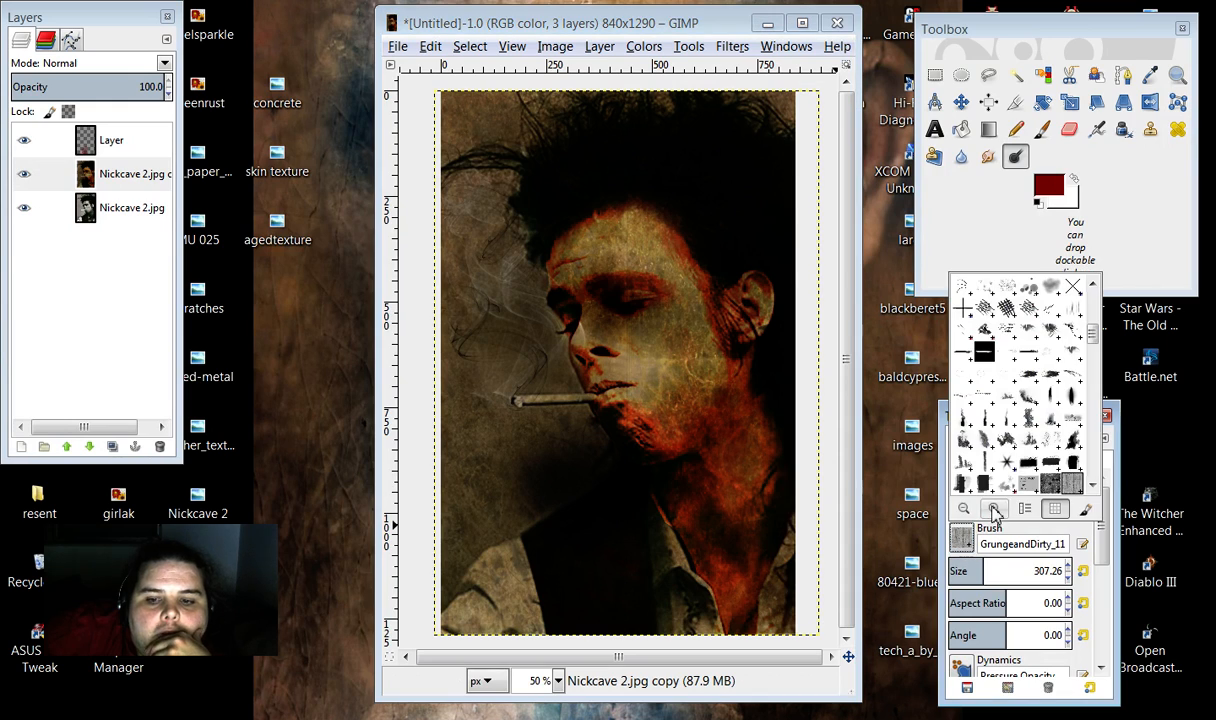
scroll(1094, 486, down, 5)
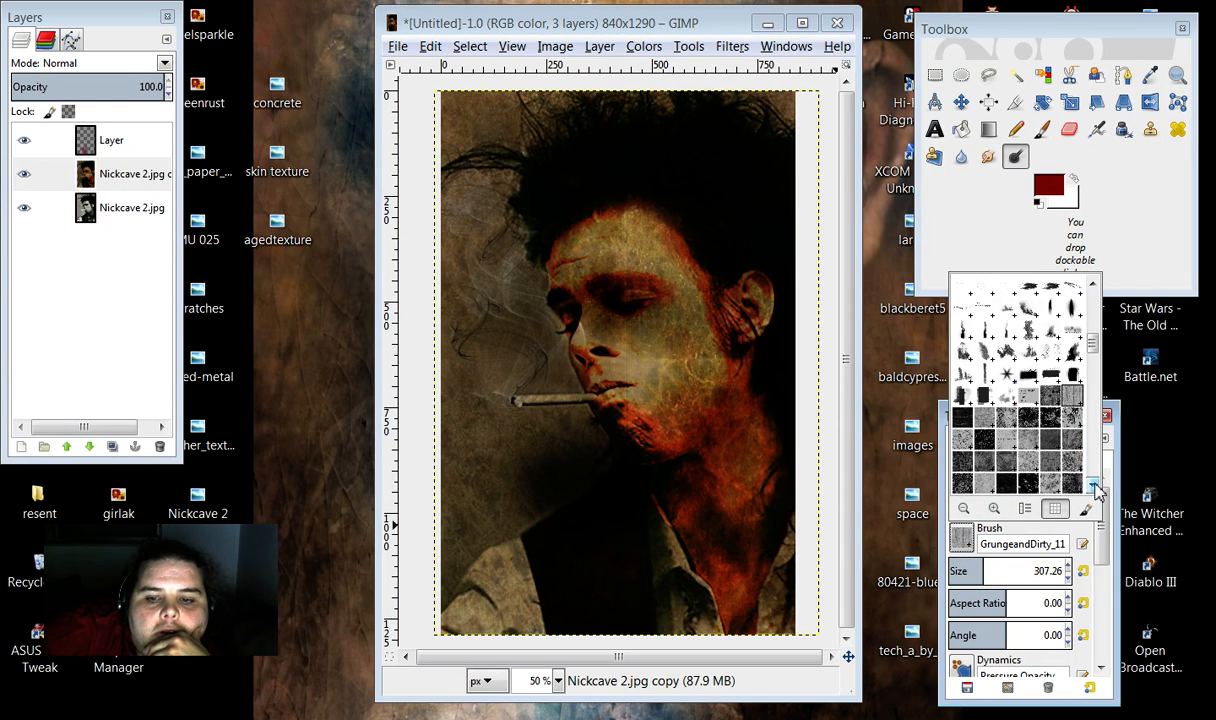
scroll(1094, 487, down, 3)
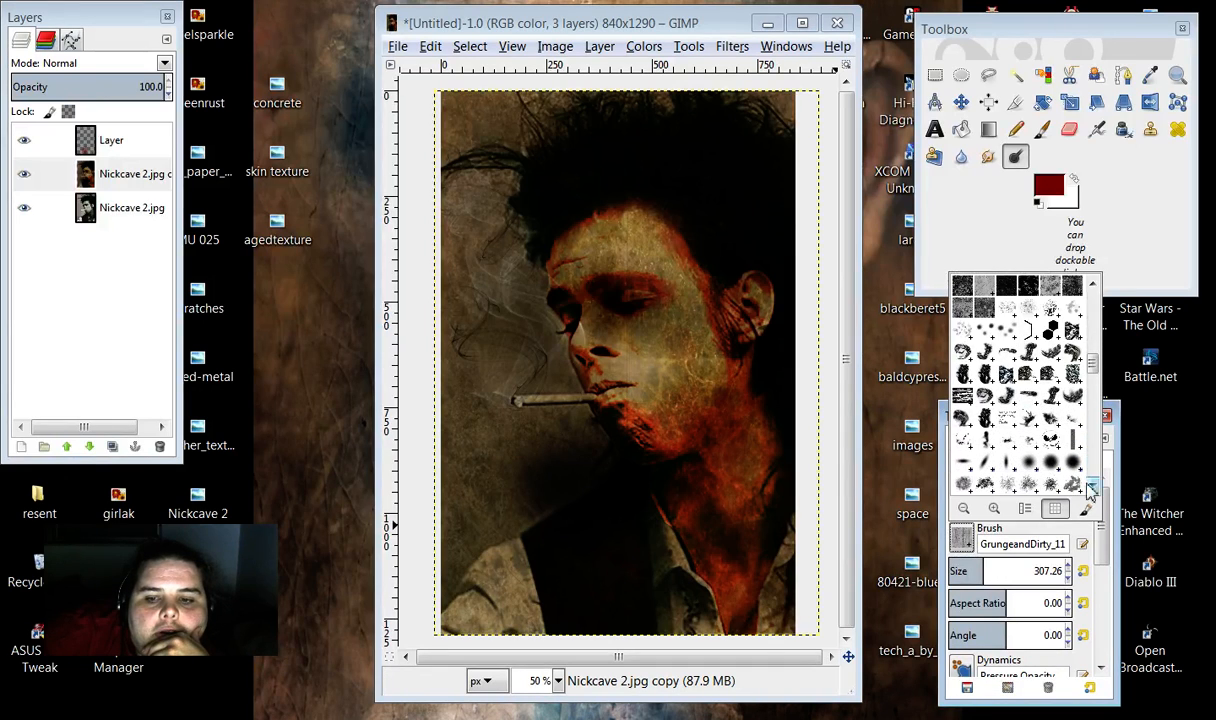
key(Escape)
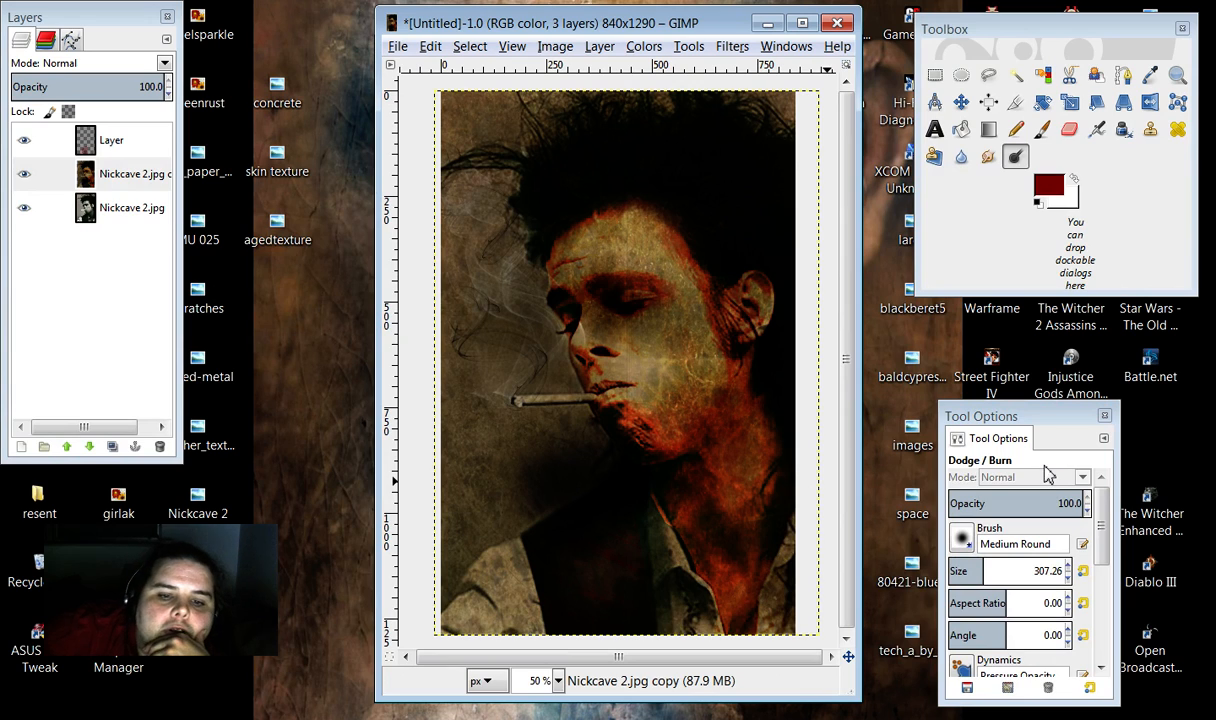
Step: Try dodging the vest on the Nickcave 2.jpg copy layer with the Medium Round brush, and undo the strokes
right_click(597, 580)
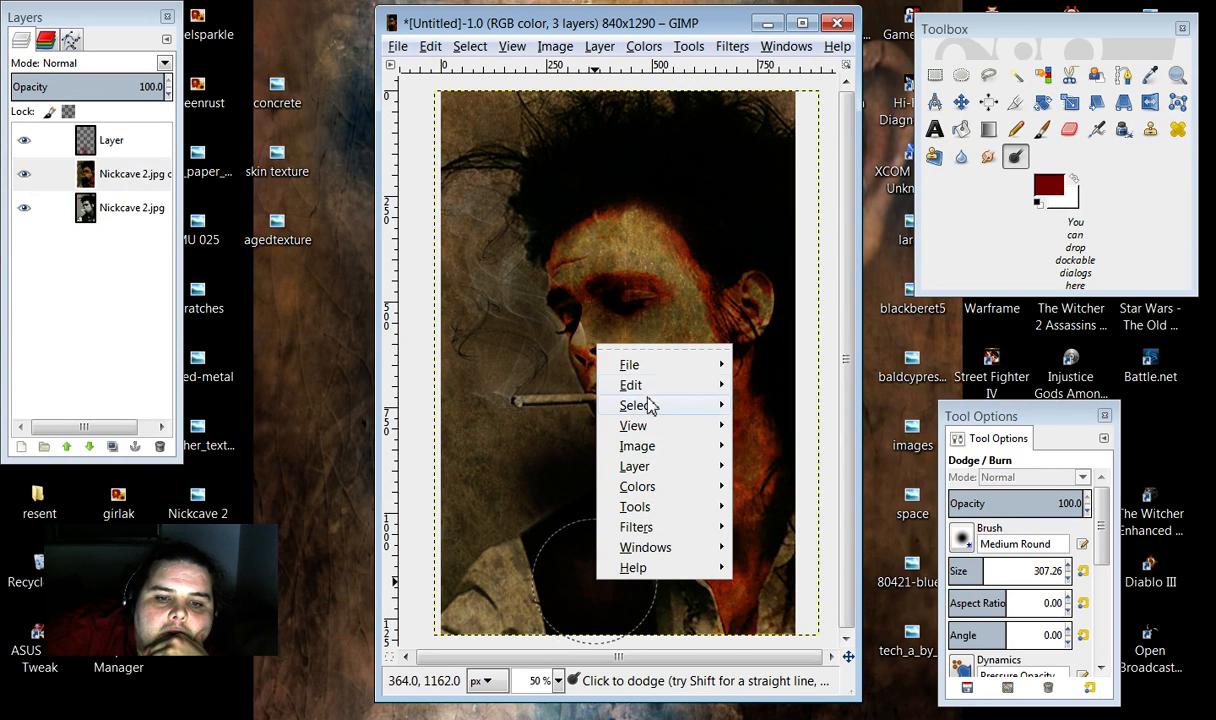
mouse_move(641, 389)
click(810, 302)
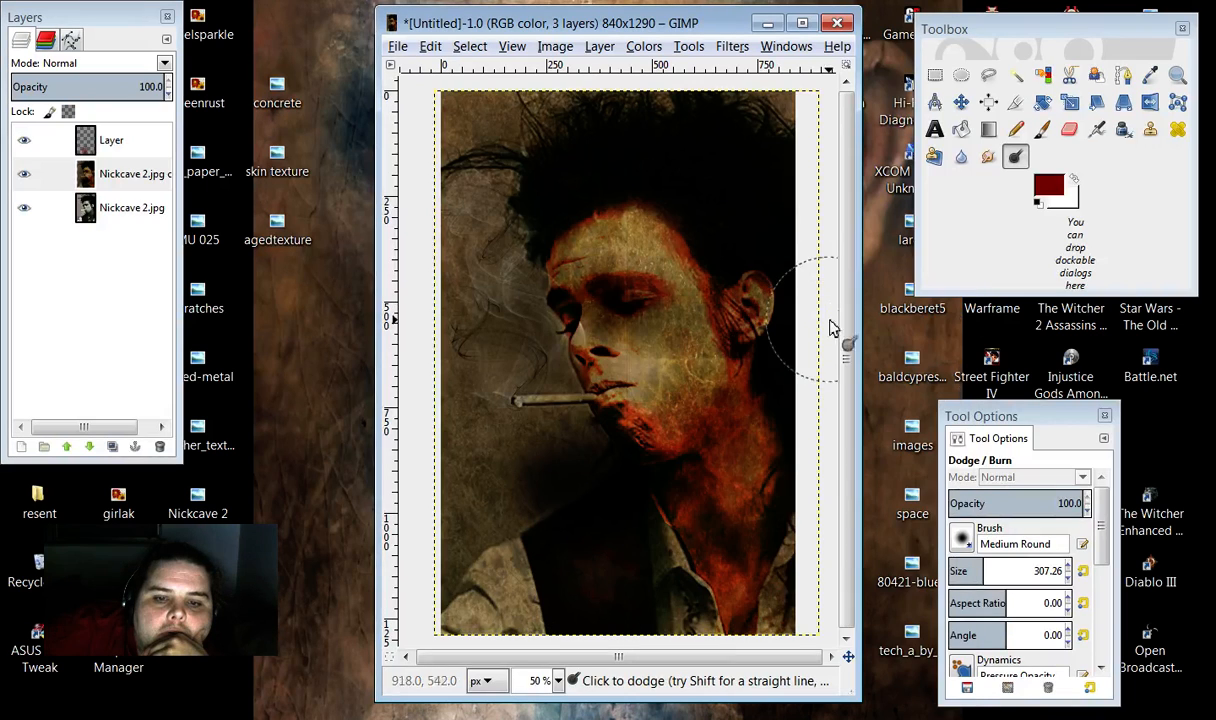
right_click(619, 528)
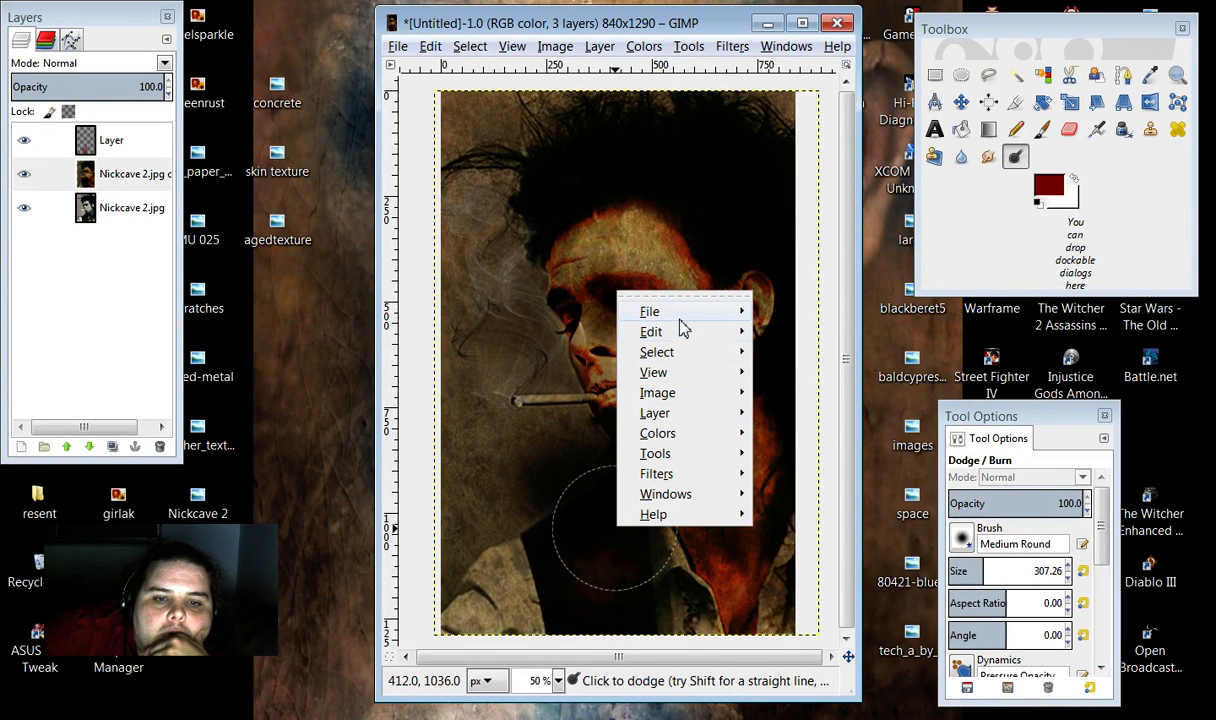
mouse_move(681, 331)
click(792, 322)
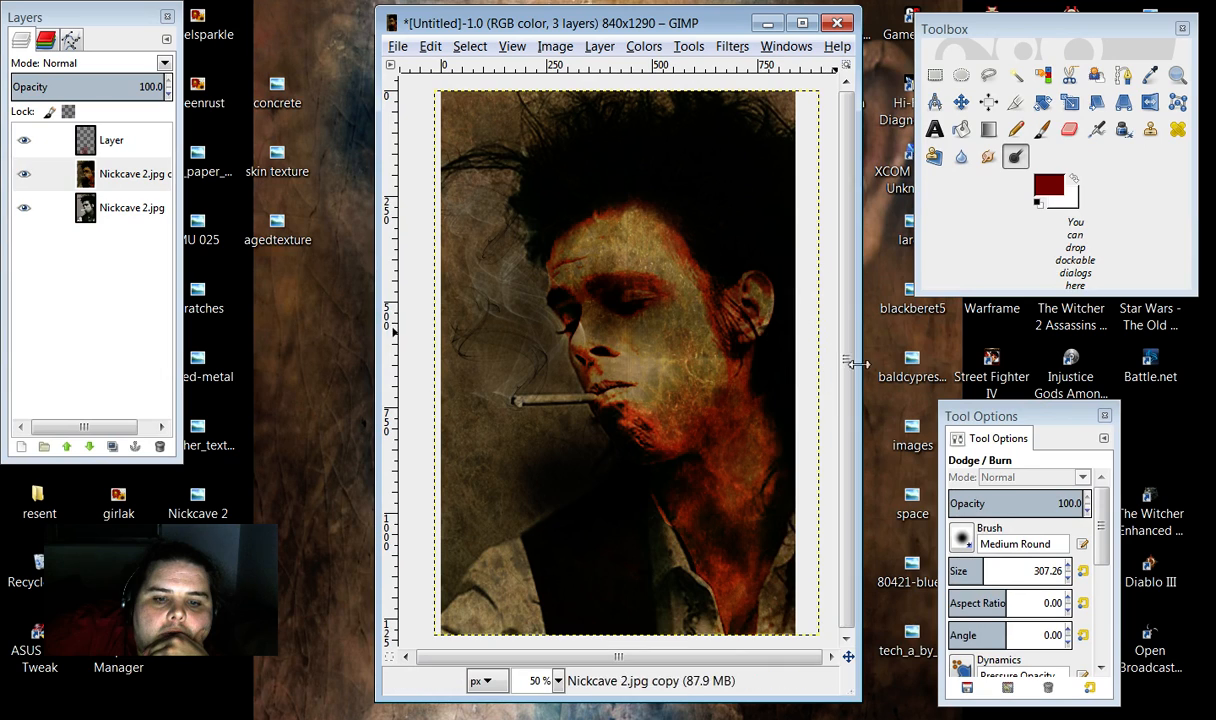
right_click(556, 506)
mouse_move(660, 553)
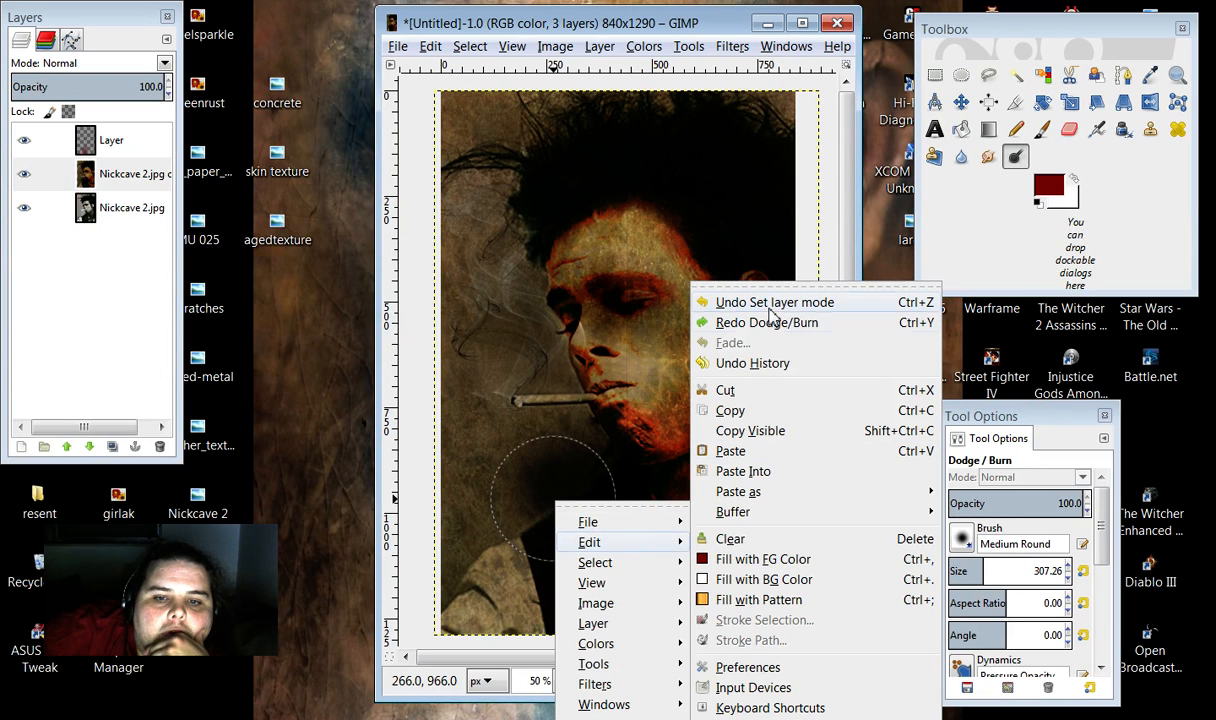
Step: Set the red vest layer to Lighten only at 53% opacity and burn its red area with the Medium Round brush at size 307.26
click(147, 160)
click(152, 152)
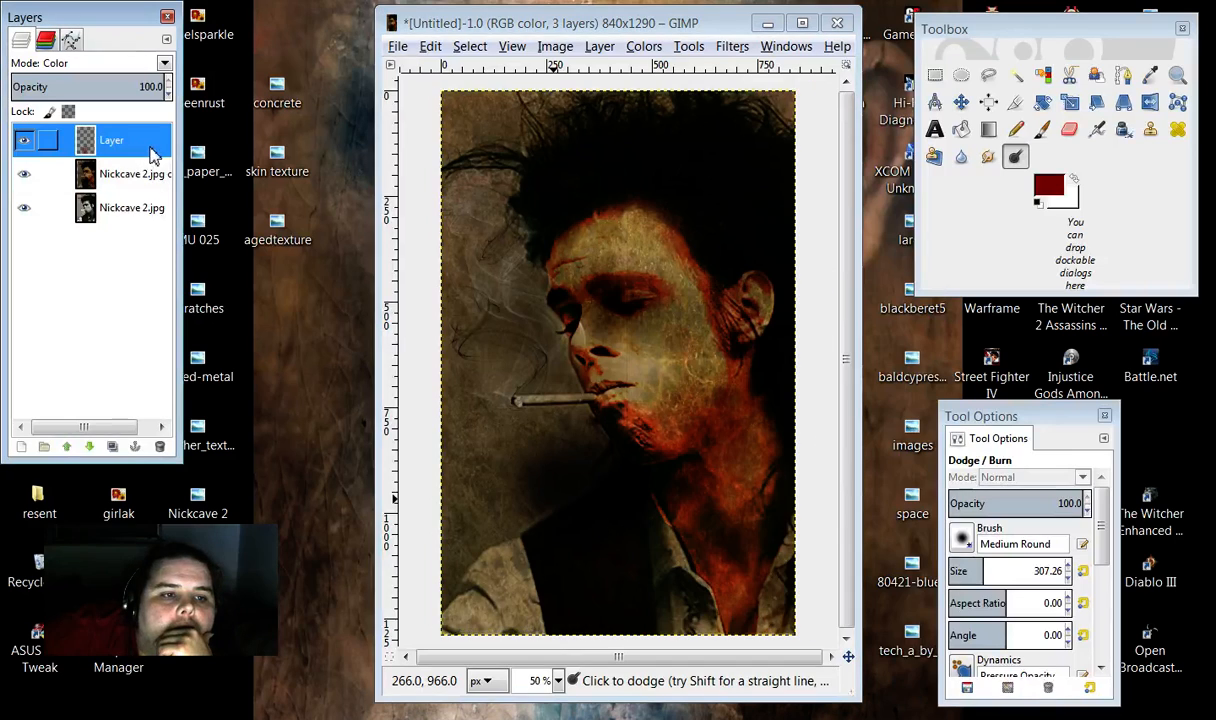
click(163, 63)
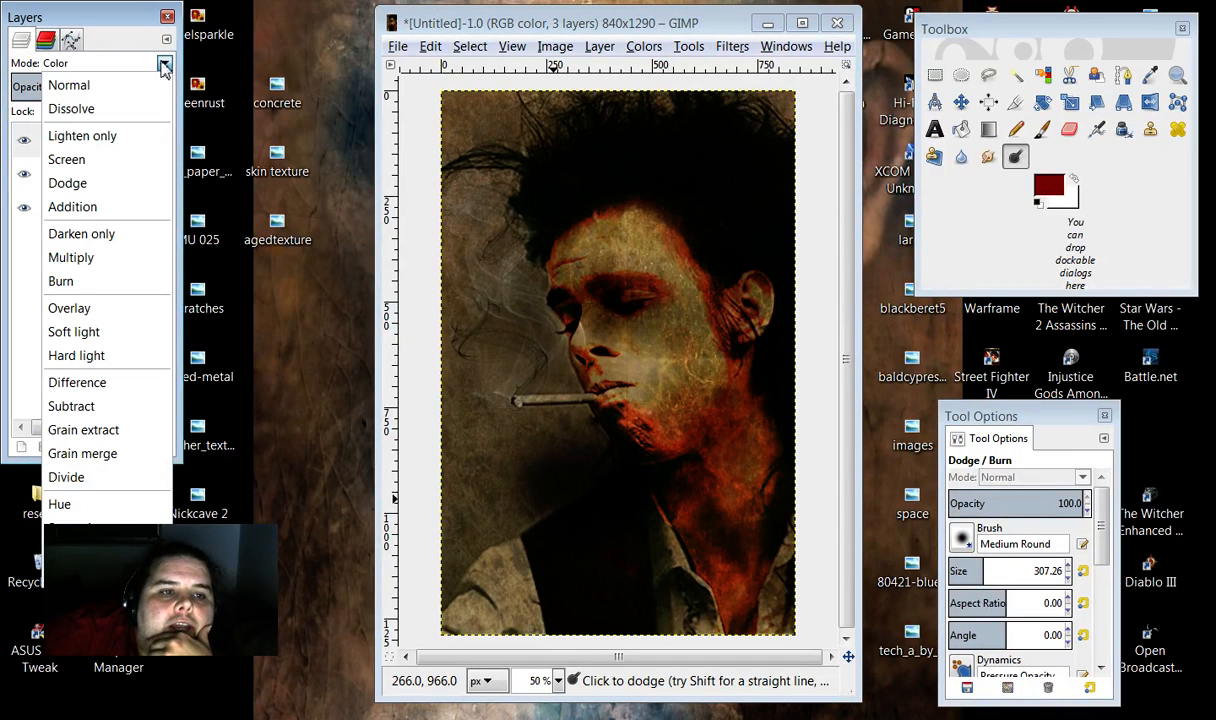
click(111, 137)
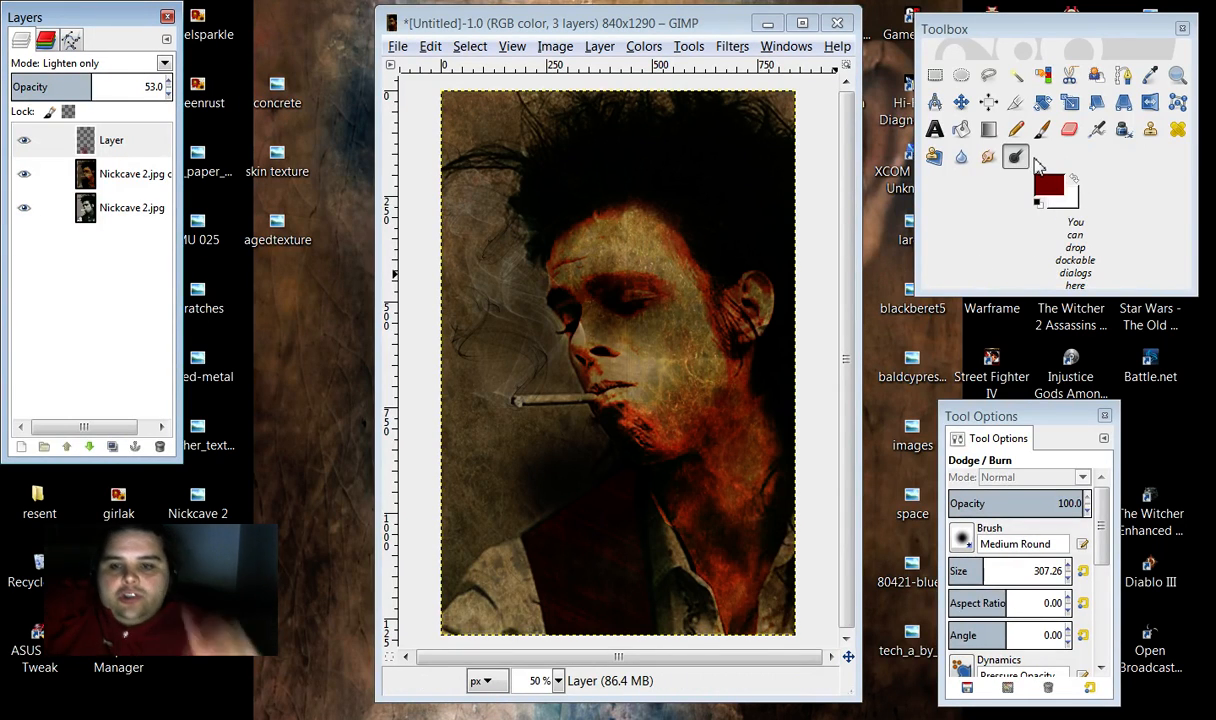
mouse_move(641, 496)
mouse_down()
mouse_move(619, 500)
mouse_move(657, 609)
mouse_move(685, 619)
mouse_move(643, 533)
mouse_move(553, 513)
mouse_move(537, 542)
mouse_move(553, 621)
mouse_up()
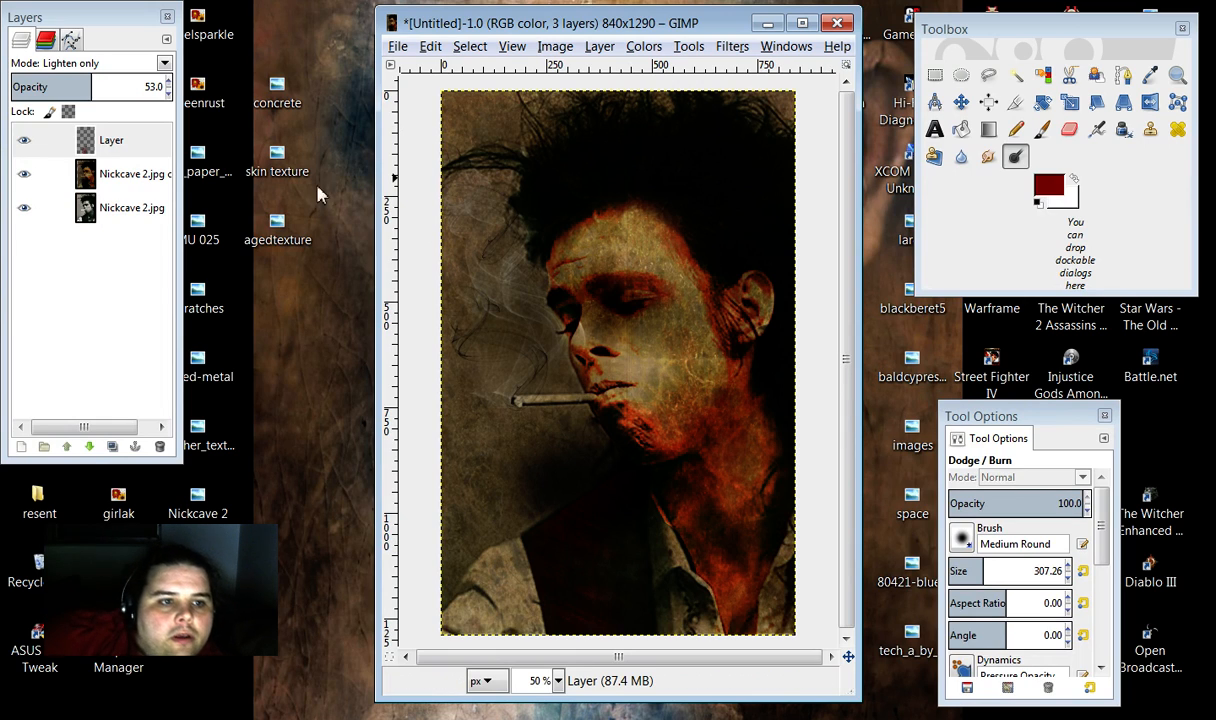
Step: Merge the red vest layer down into the Nickcave 2.jpg copy layer
right_click(104, 144)
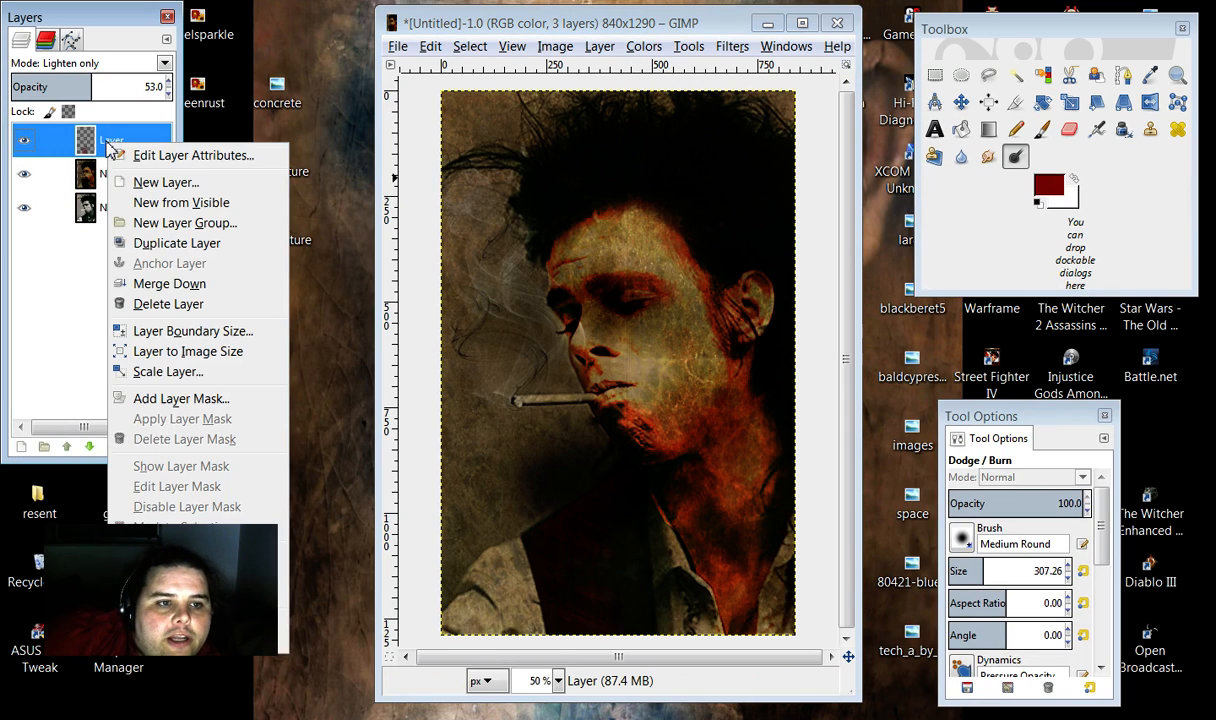
click(192, 287)
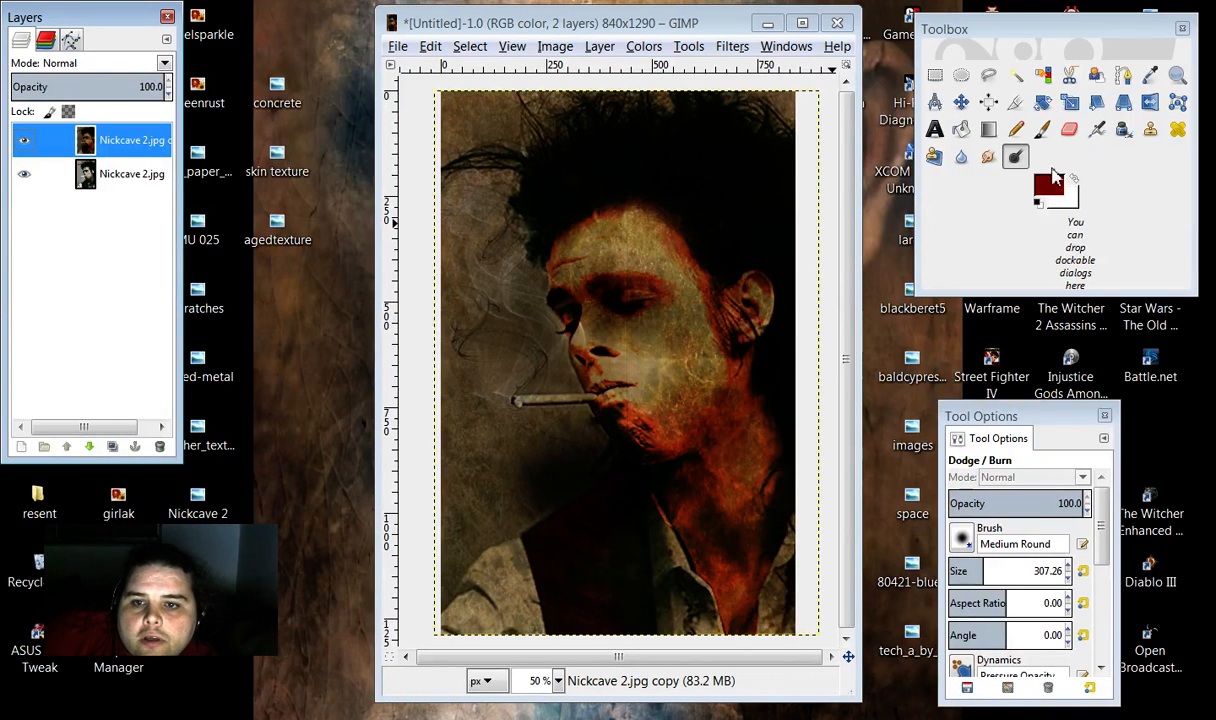
Step: Pick a dark foreground color from the vest beside the collar and airbrush the collar edge with the Medium Round brush at size 66.63
click(972, 570)
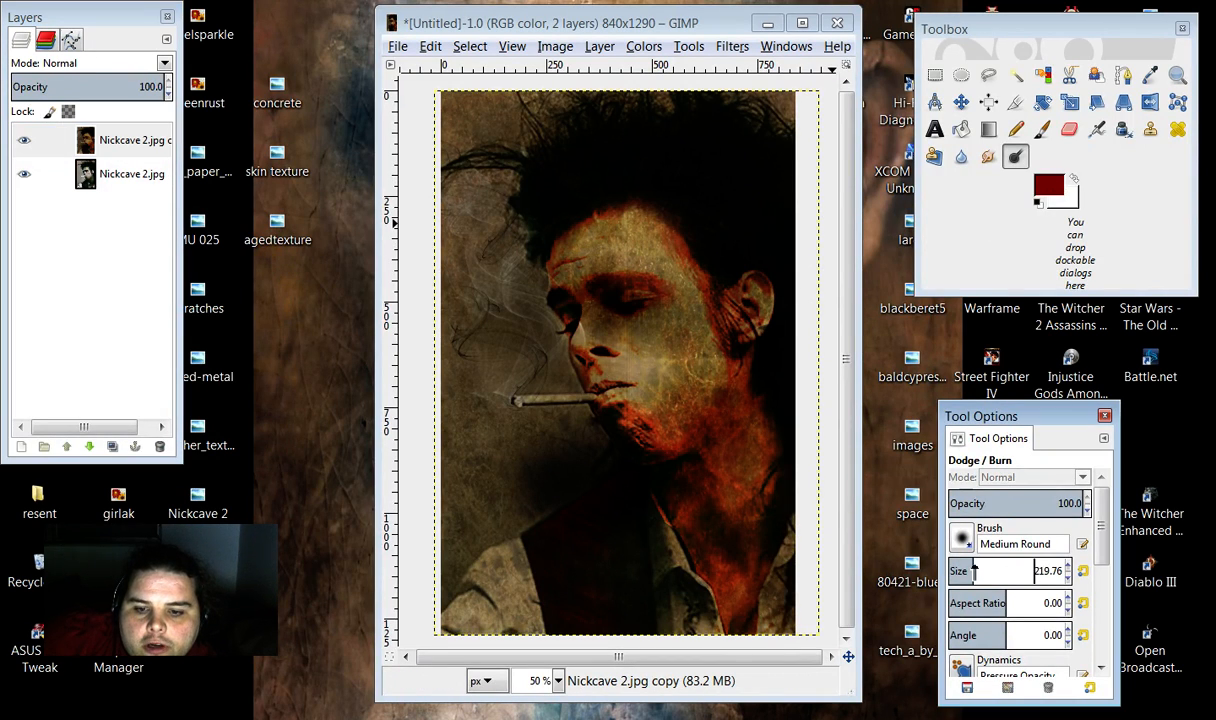
click(955, 570)
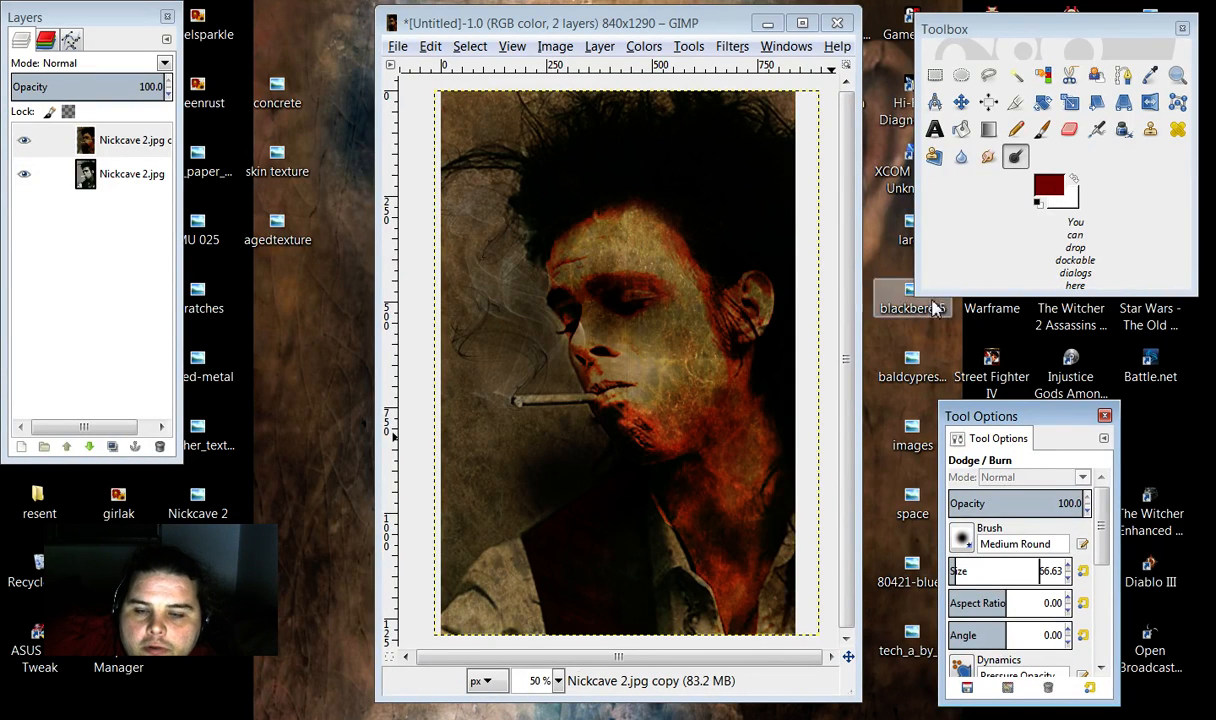
click(1150, 77)
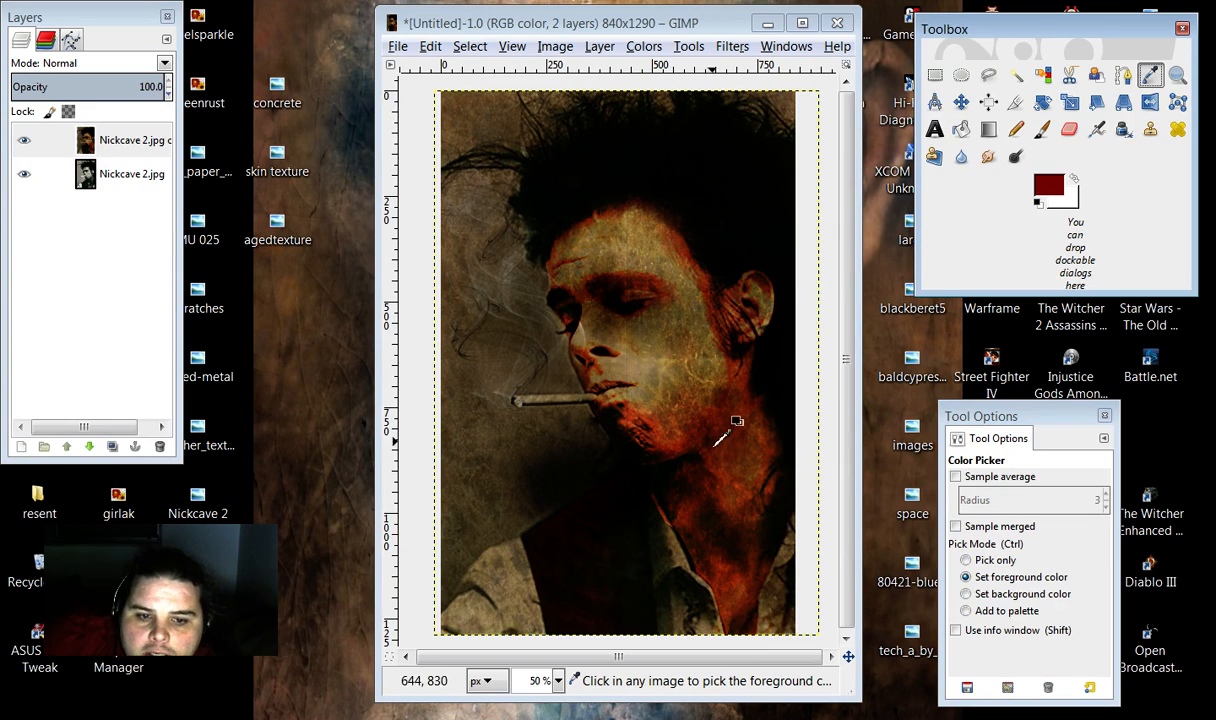
click(662, 518)
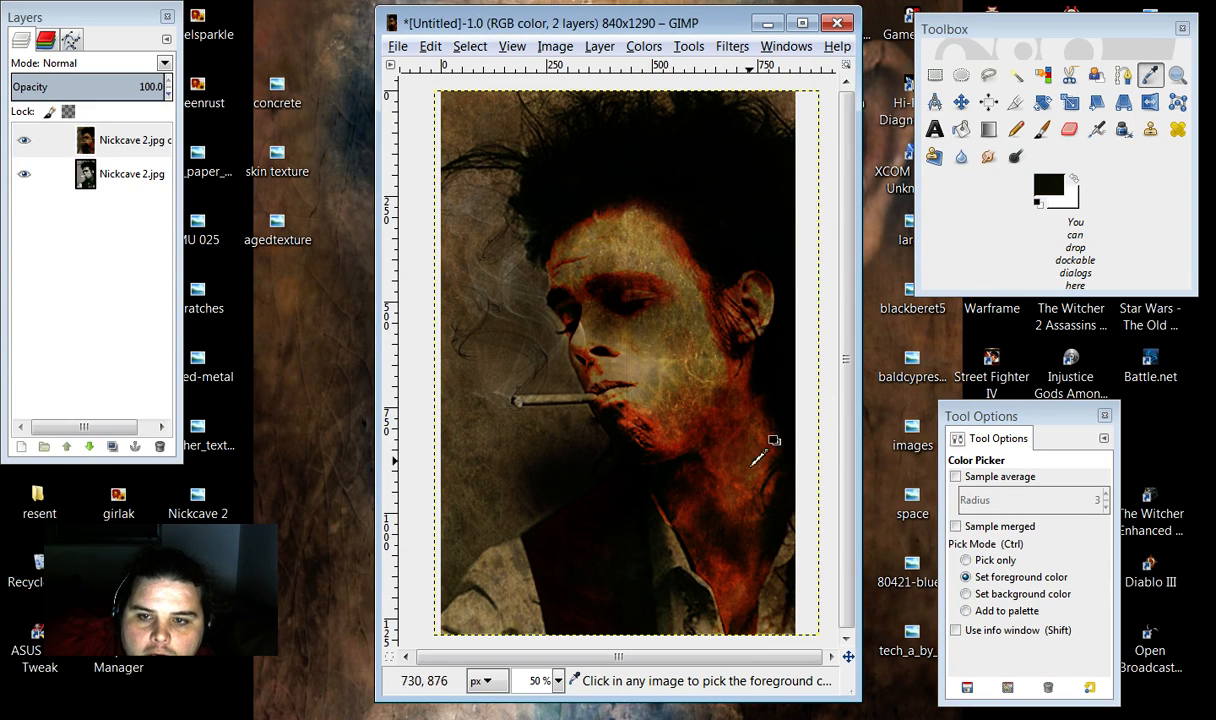
click(1096, 129)
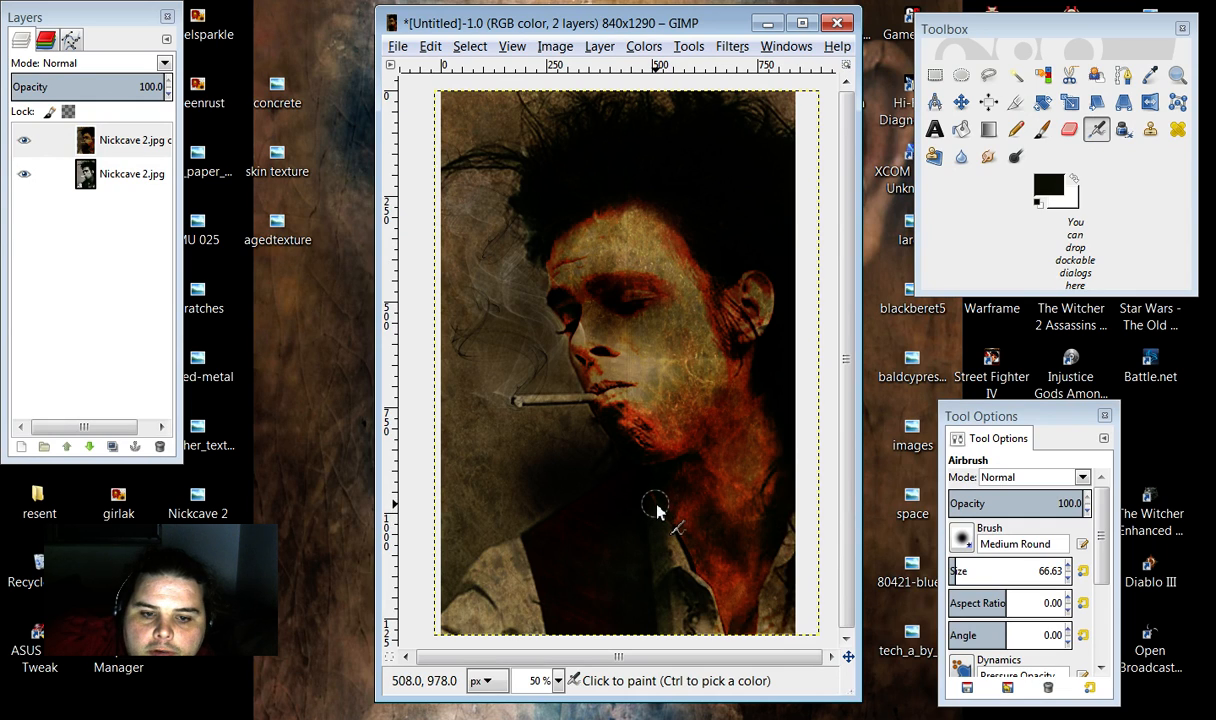
drag(654, 500, 668, 482)
drag(676, 547, 656, 498)
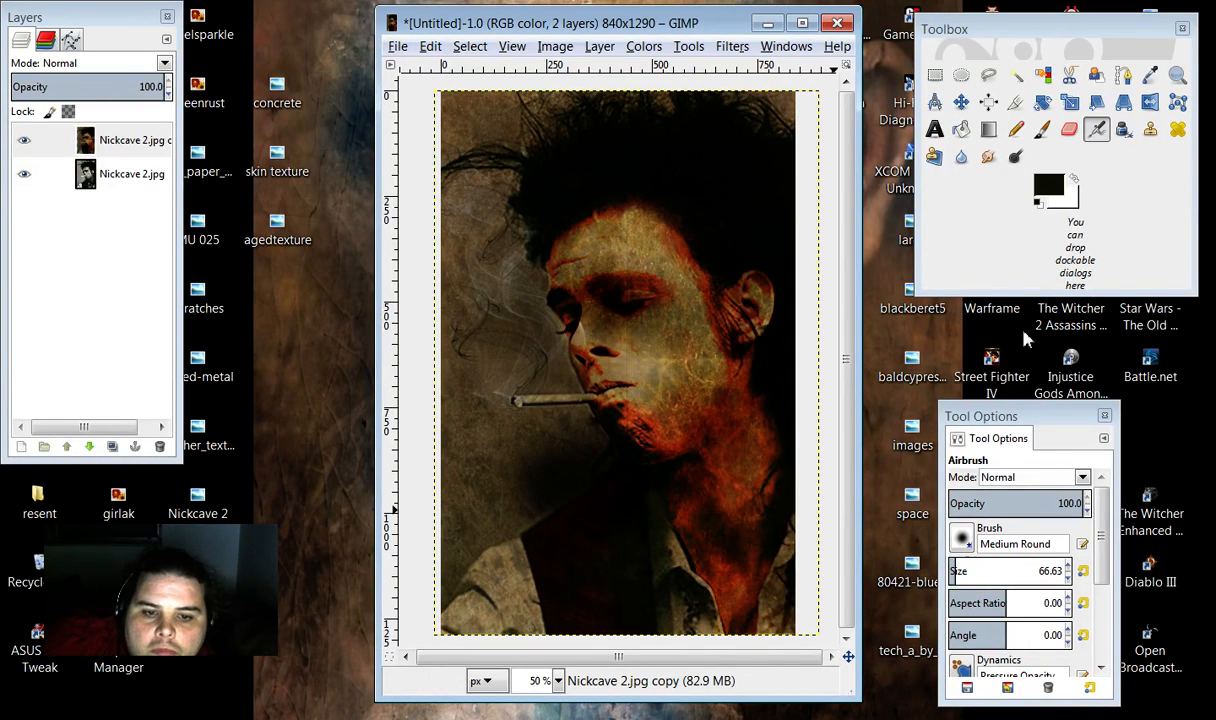
Step: Choose the oil03 brush at size 110.38 for the Airbrush tool
click(980, 571)
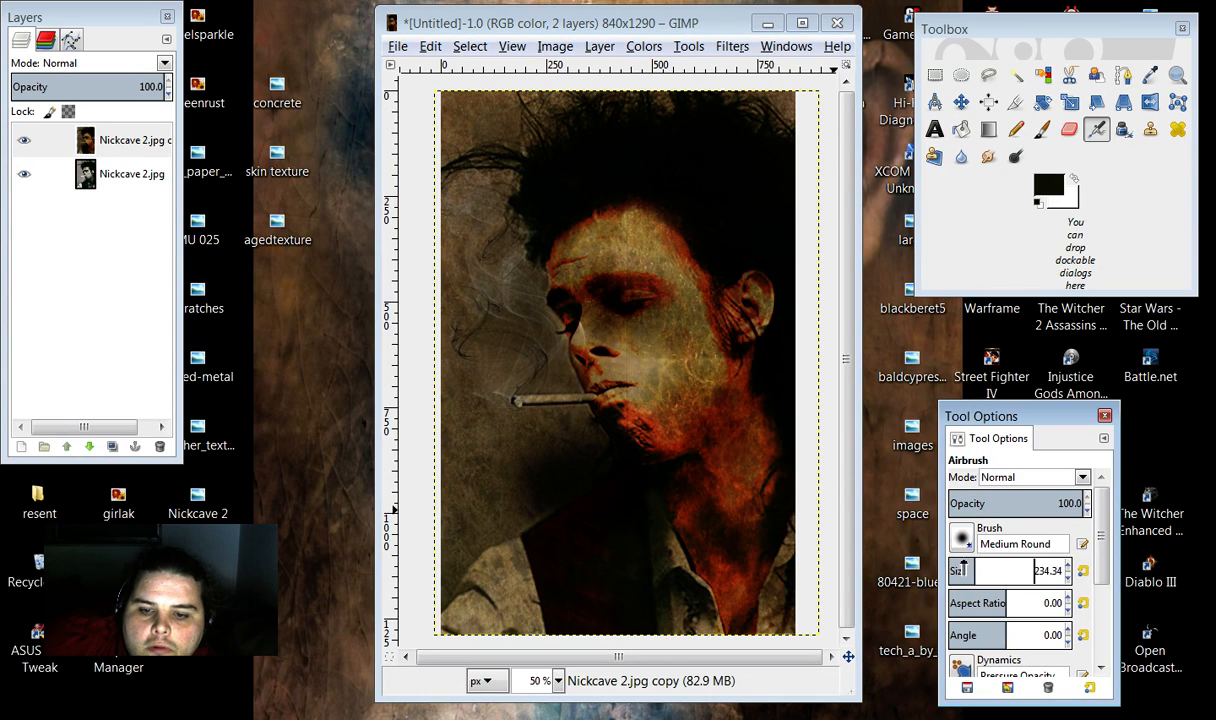
click(962, 541)
scroll(1095, 490, down, 3)
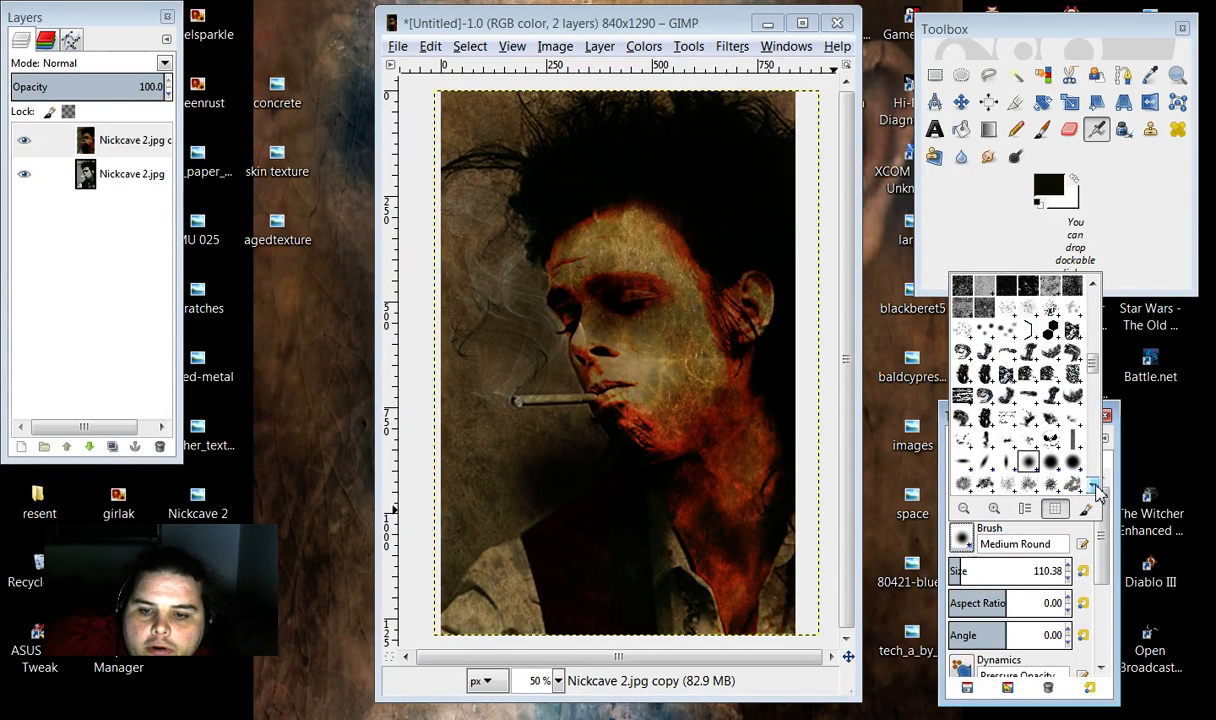
scroll(1095, 490, down, 5)
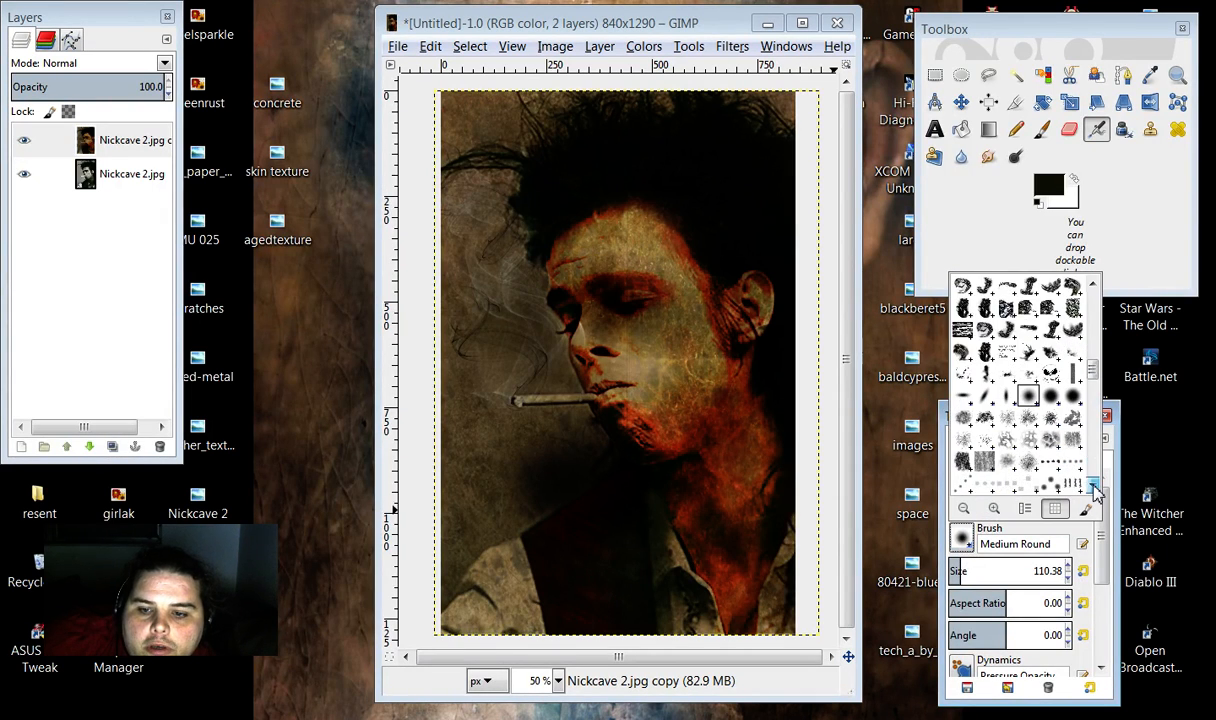
scroll(1095, 290, up, 5)
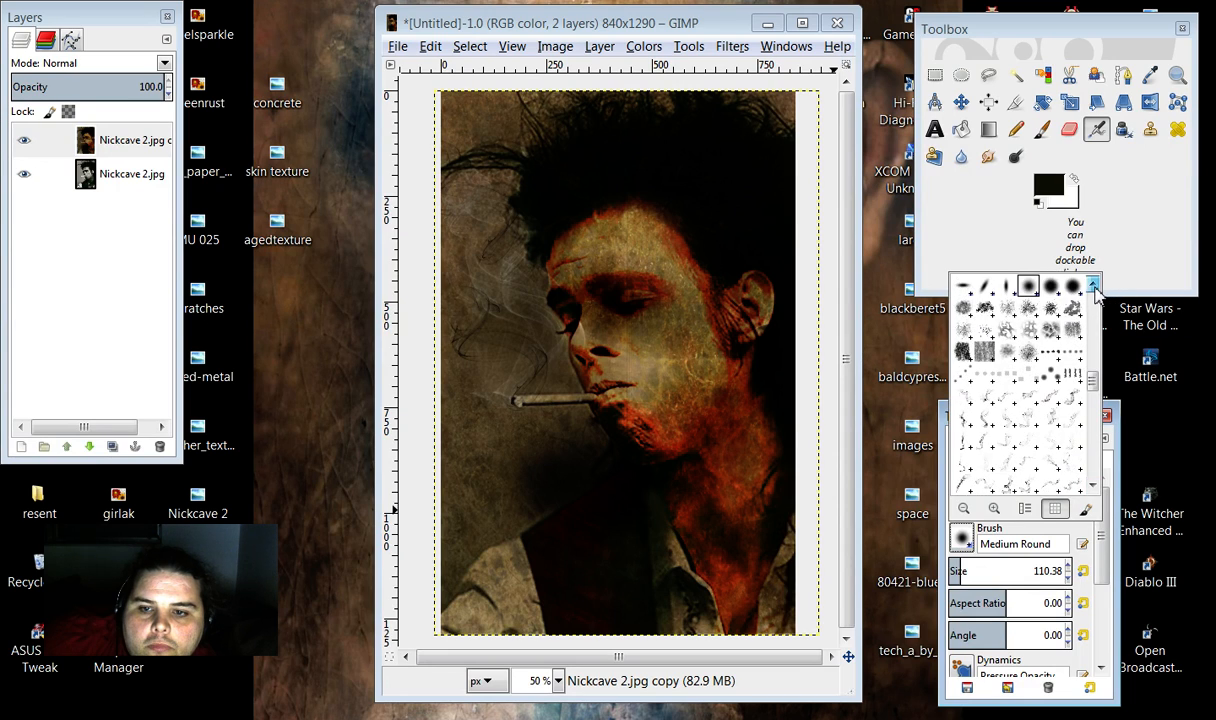
click(982, 394)
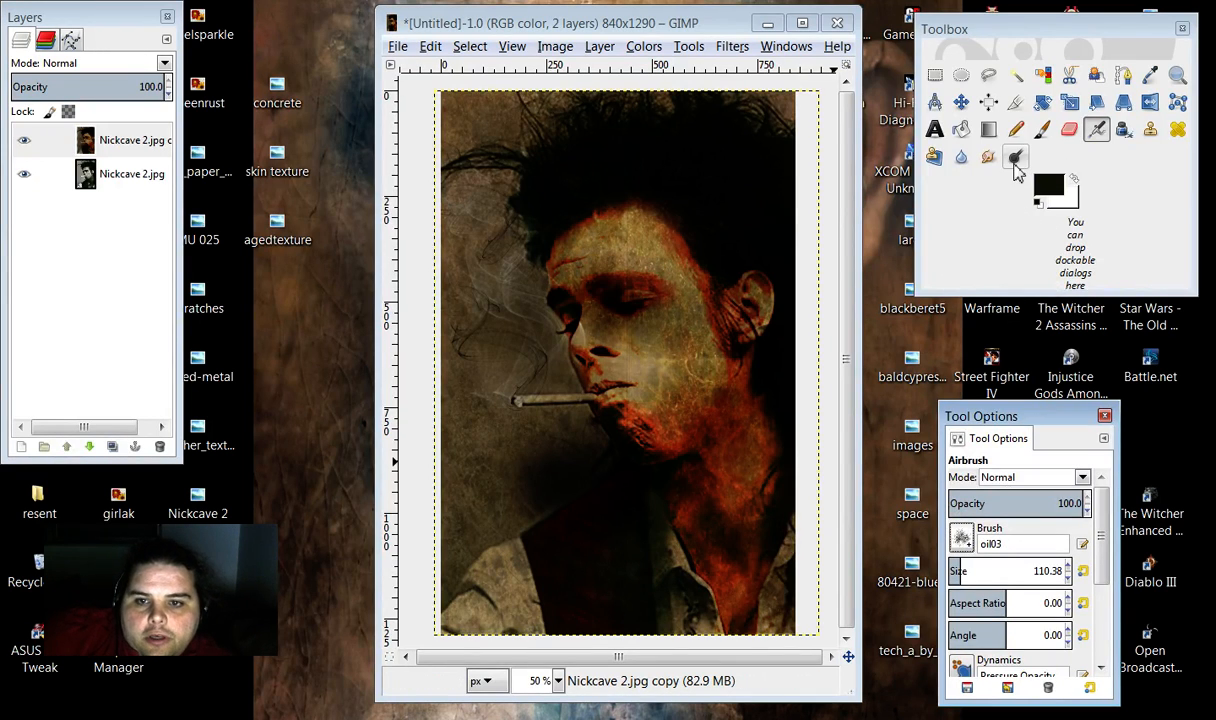
Step: Burn the collar and neck with the Dodge/Burn tool and the oil03 brush, using sizes 110.38 and 336.43
click(1015, 162)
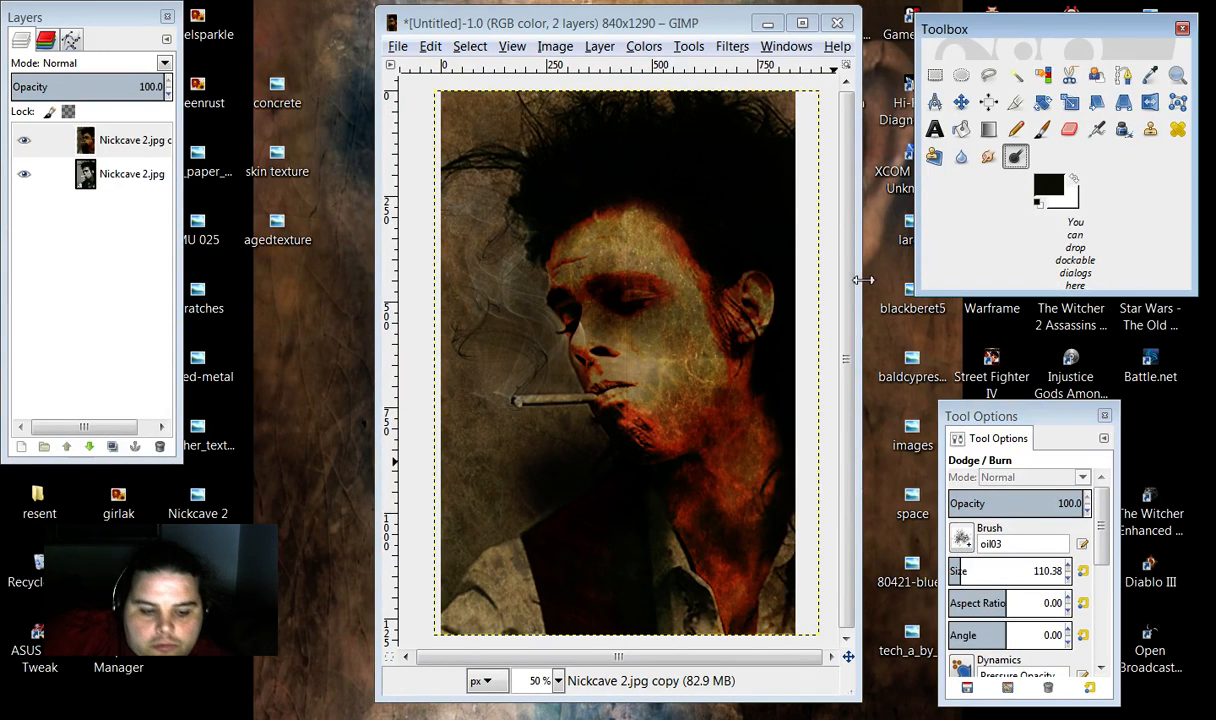
ctrl+click(661, 518)
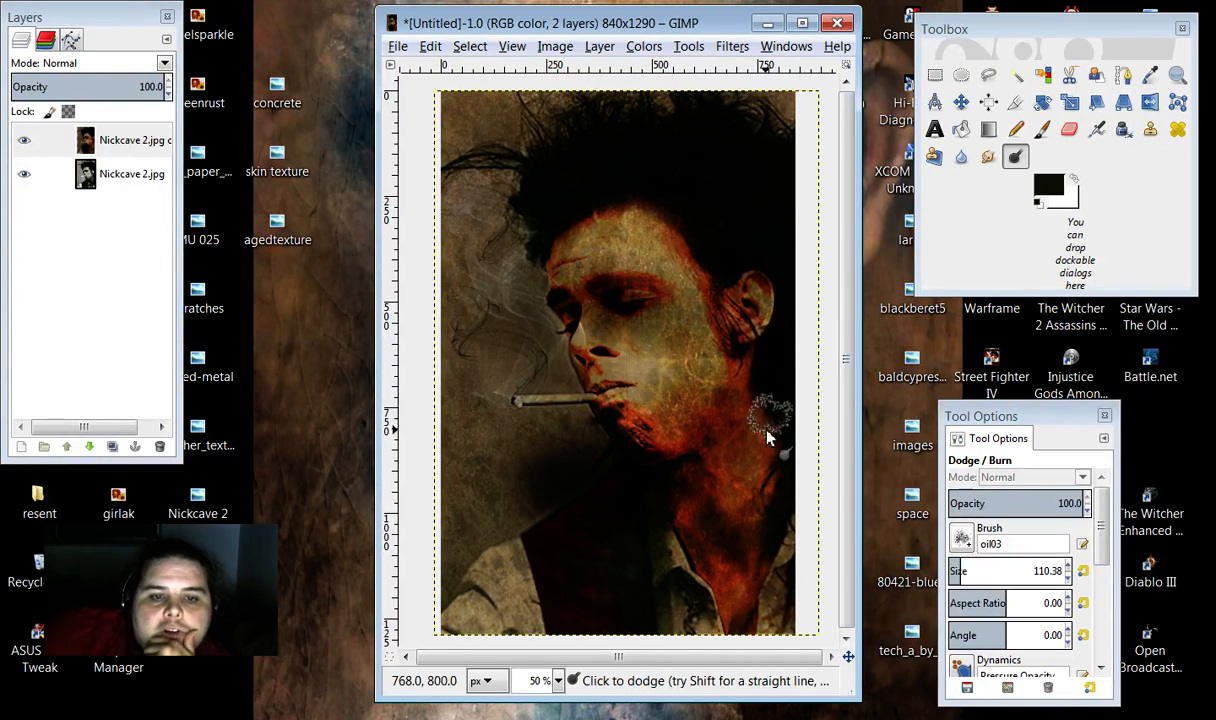
click(967, 570)
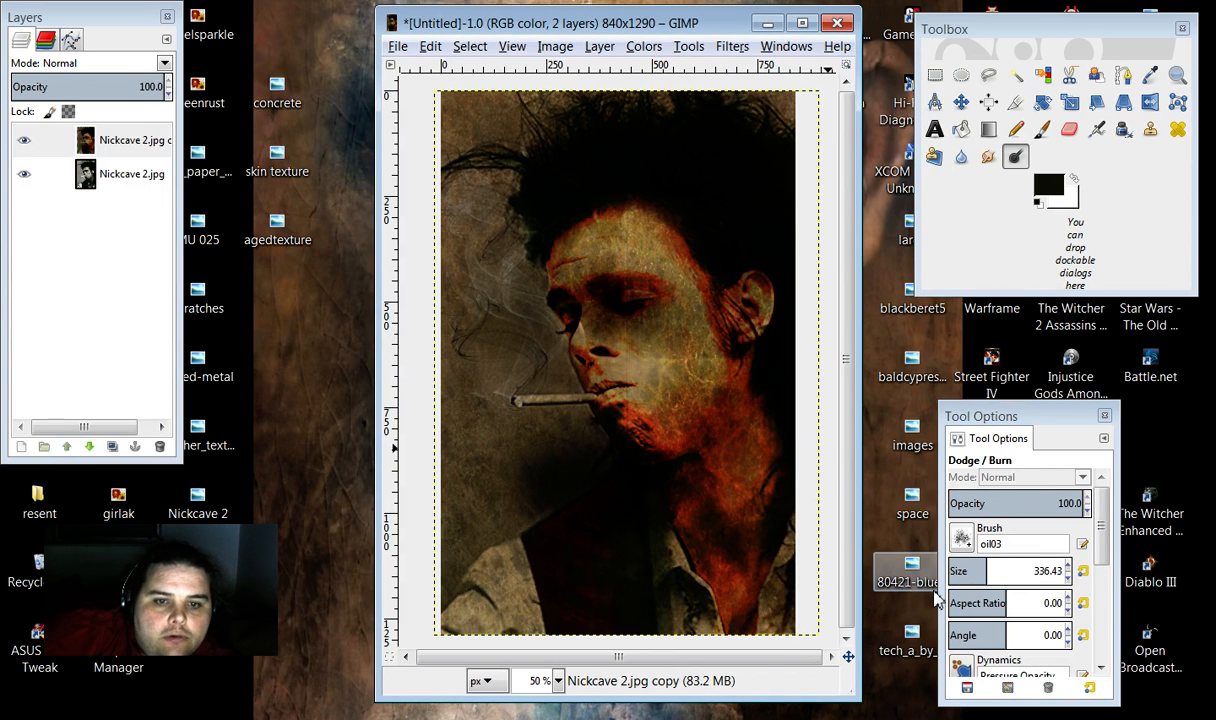
ctrl+click(762, 430)
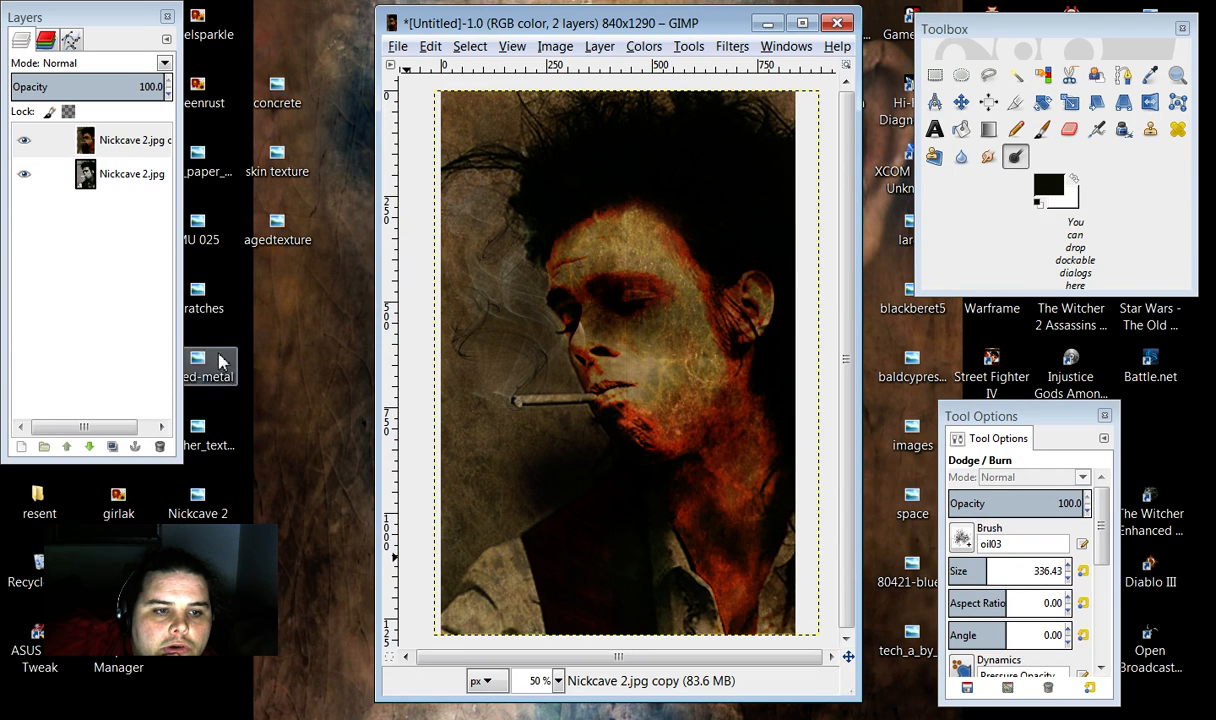
Step: Add the scratches.jpg texture as a new layer over the portrait and scale it to 1736 × 1290 px
drag(212, 312, 560, 225)
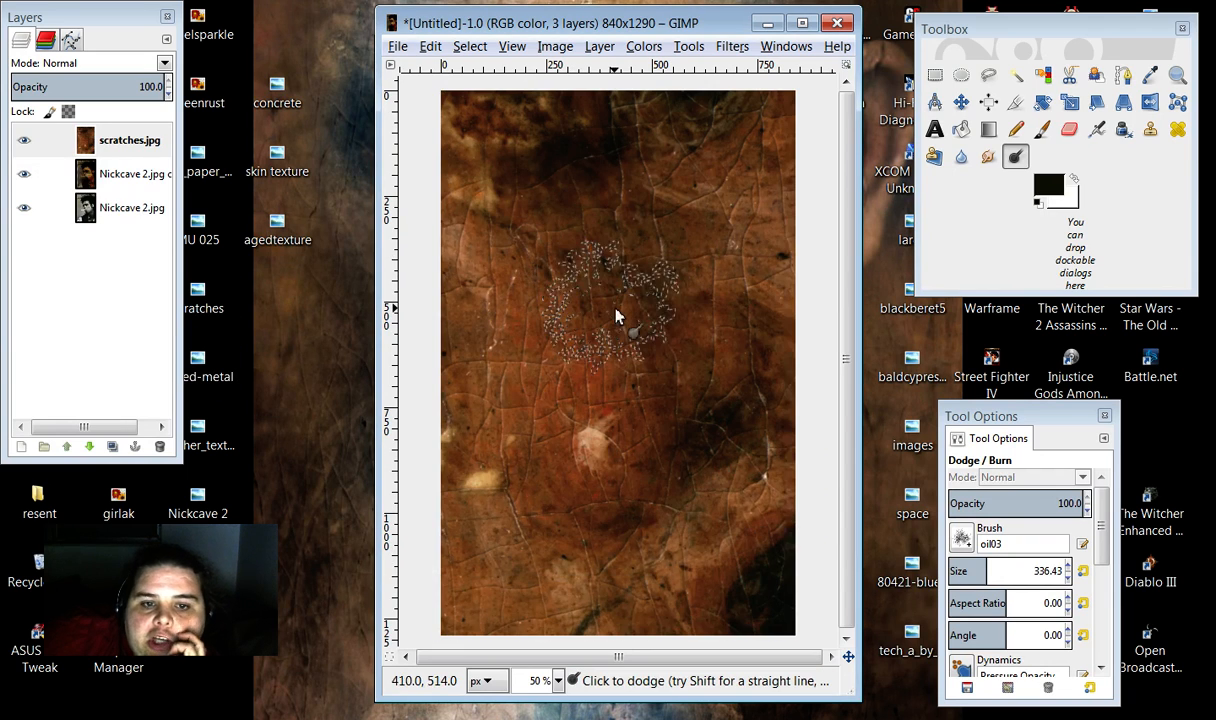
click(1067, 104)
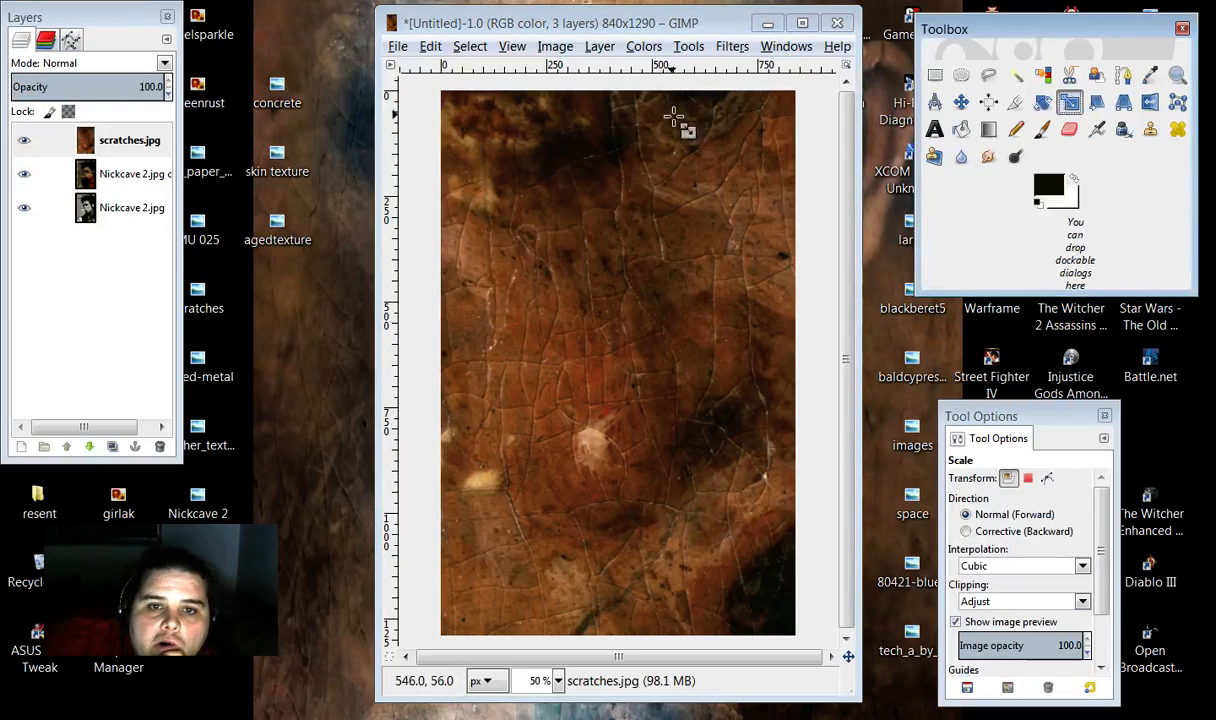
drag(675, 118, 661, 251)
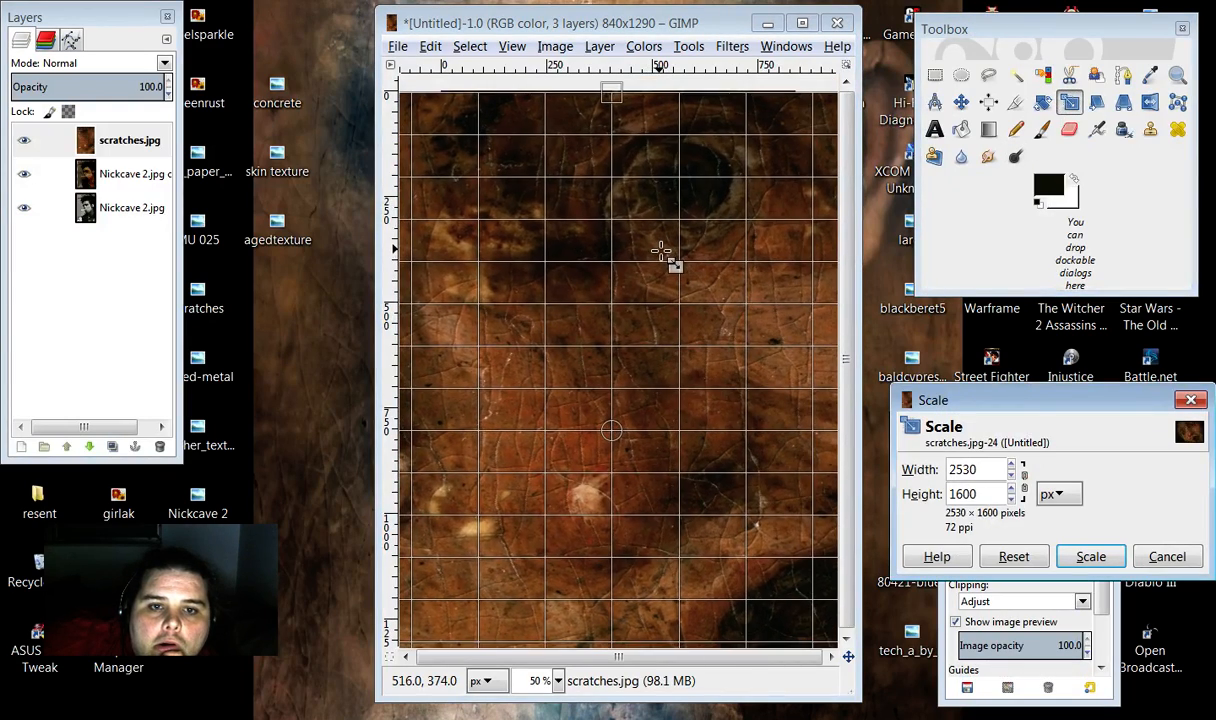
drag(612, 627, 686, 477)
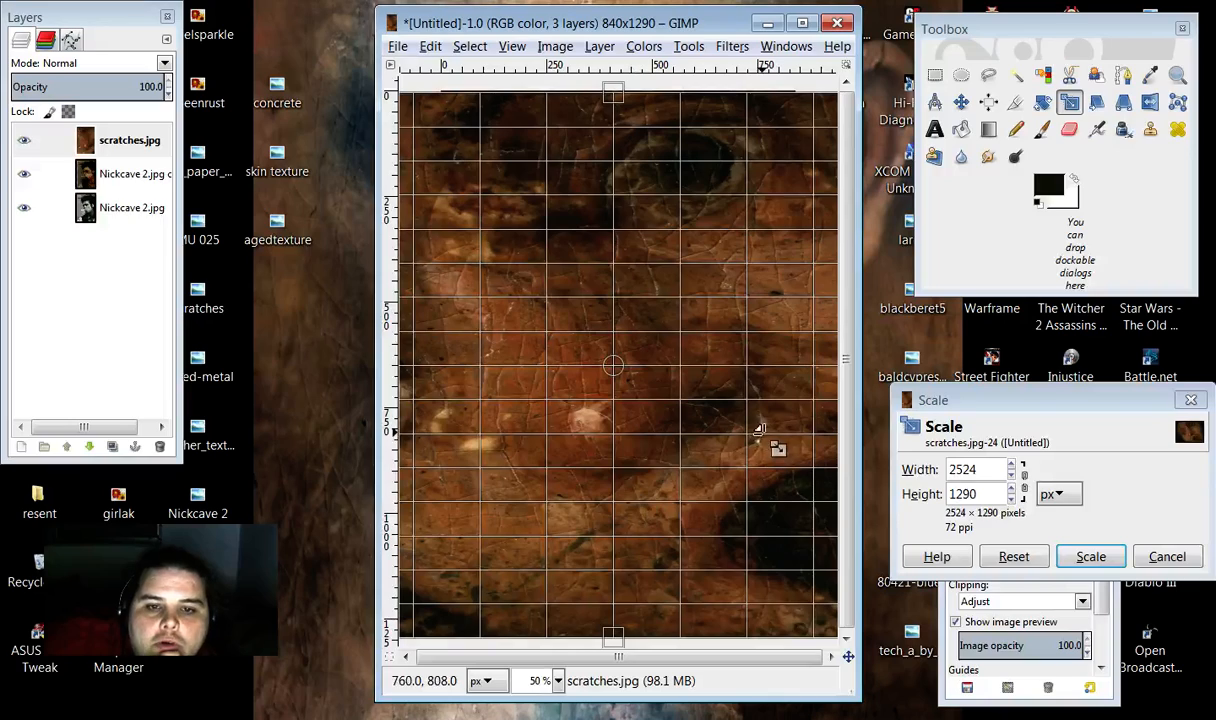
drag(759, 430, 668, 413)
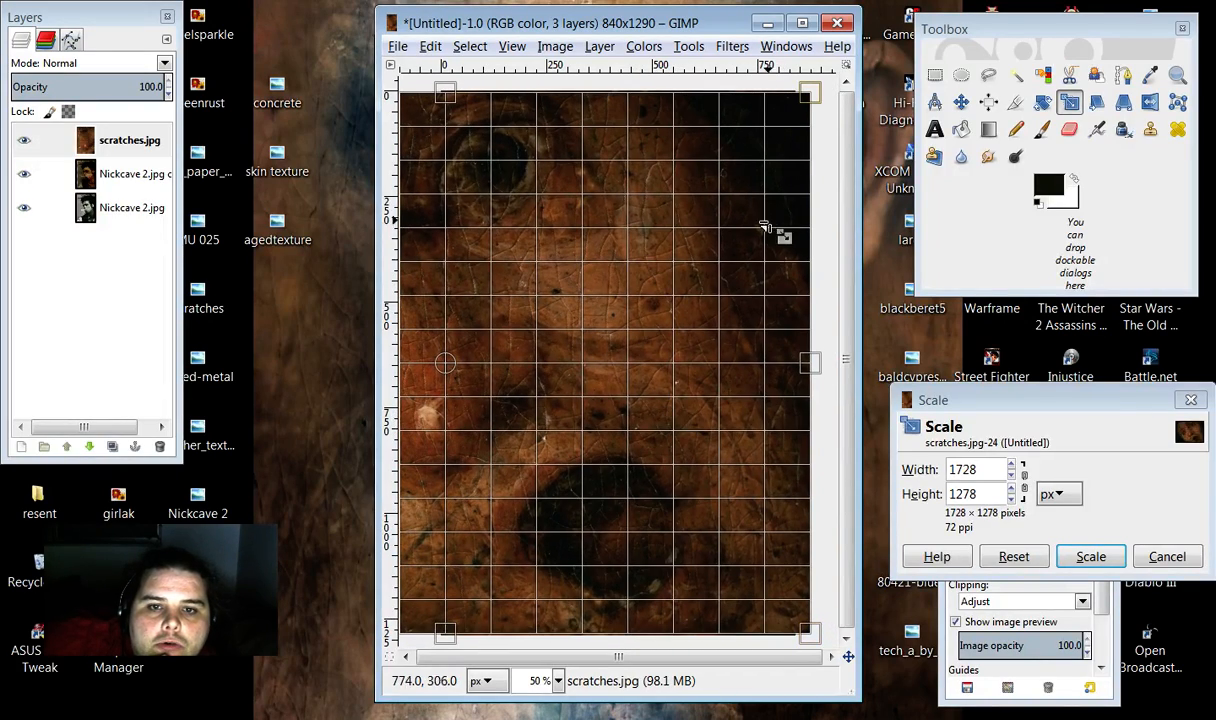
drag(768, 218, 782, 223)
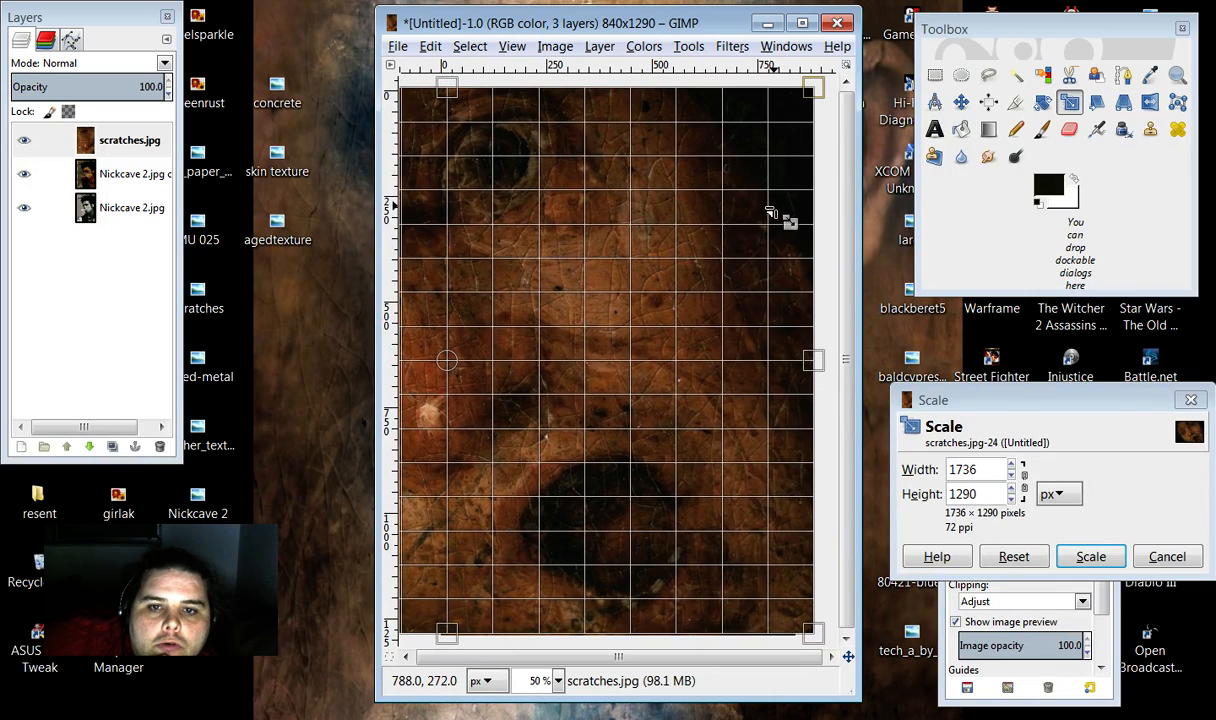
click(1090, 557)
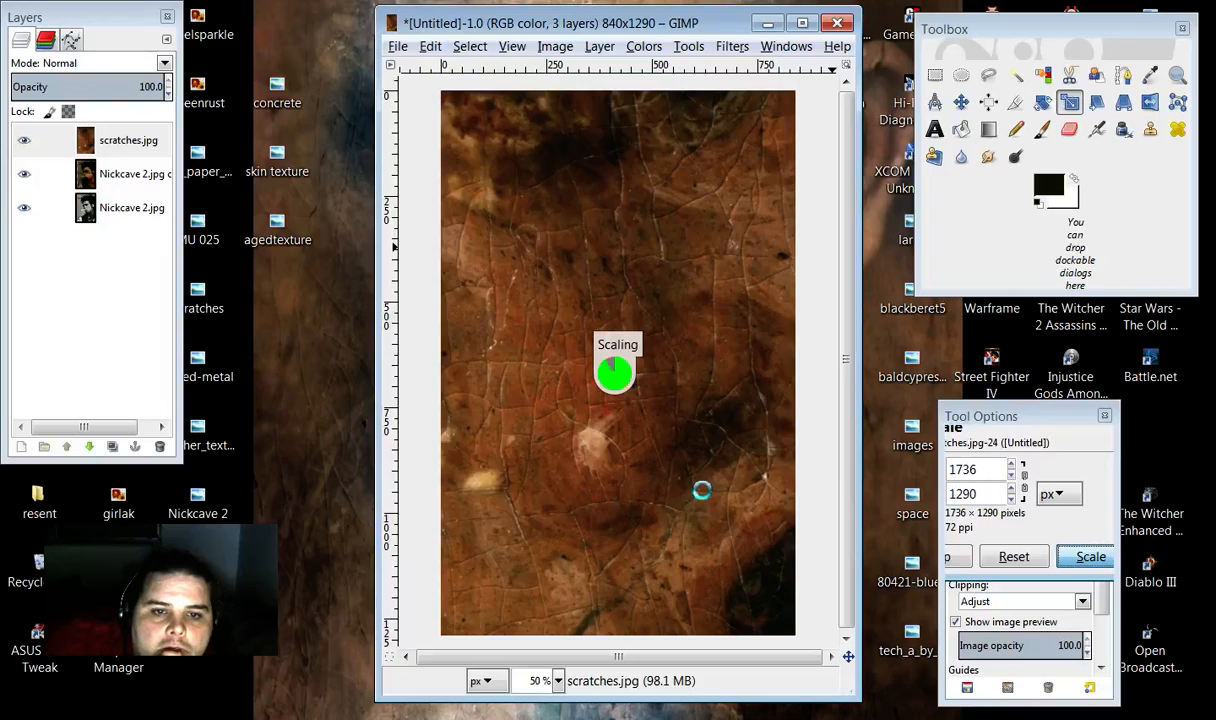
Step: Scale the scratches.jpg layer to about 902 × 1299 px over the canvas and fit its boundary to the image size
drag(420, 268, 635, 268)
drag(425, 228, 566, 236)
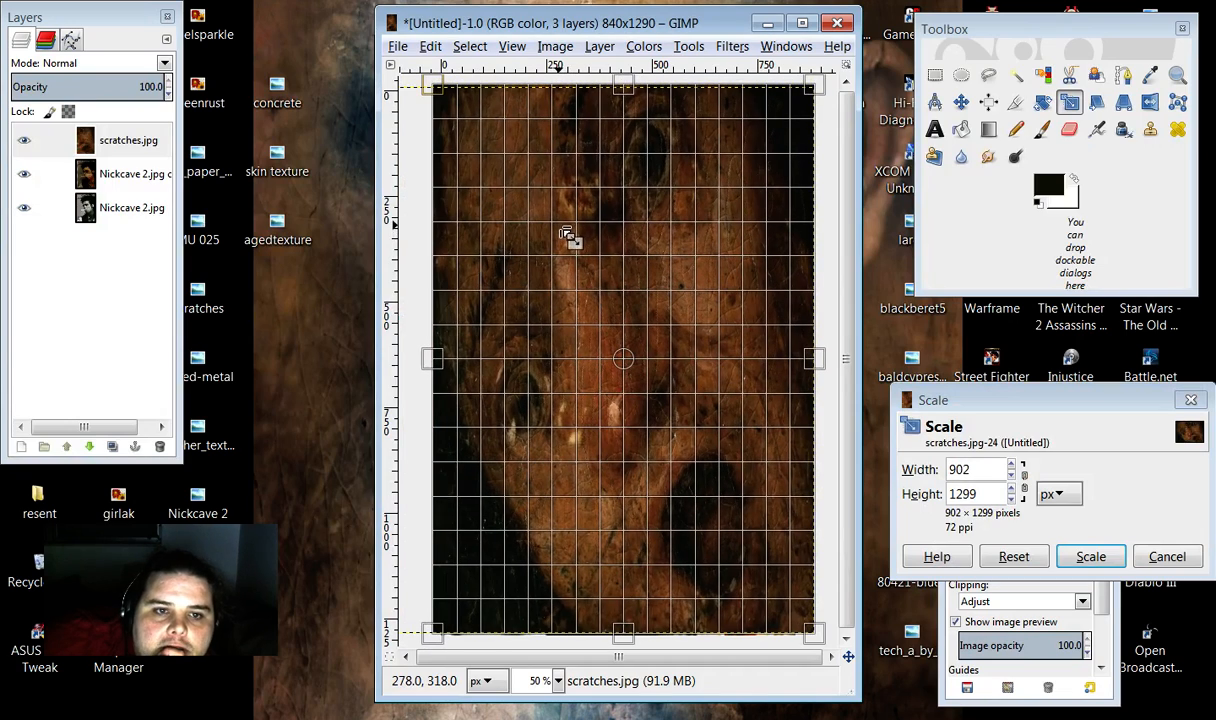
click(1090, 557)
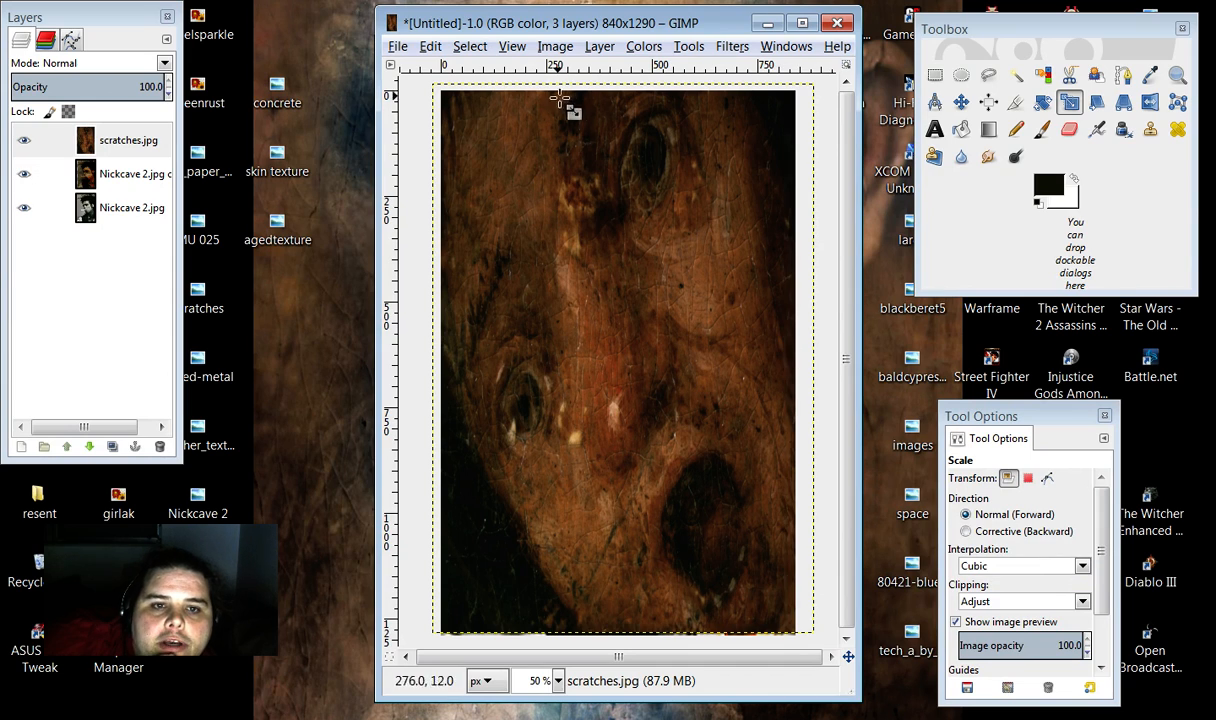
click(600, 47)
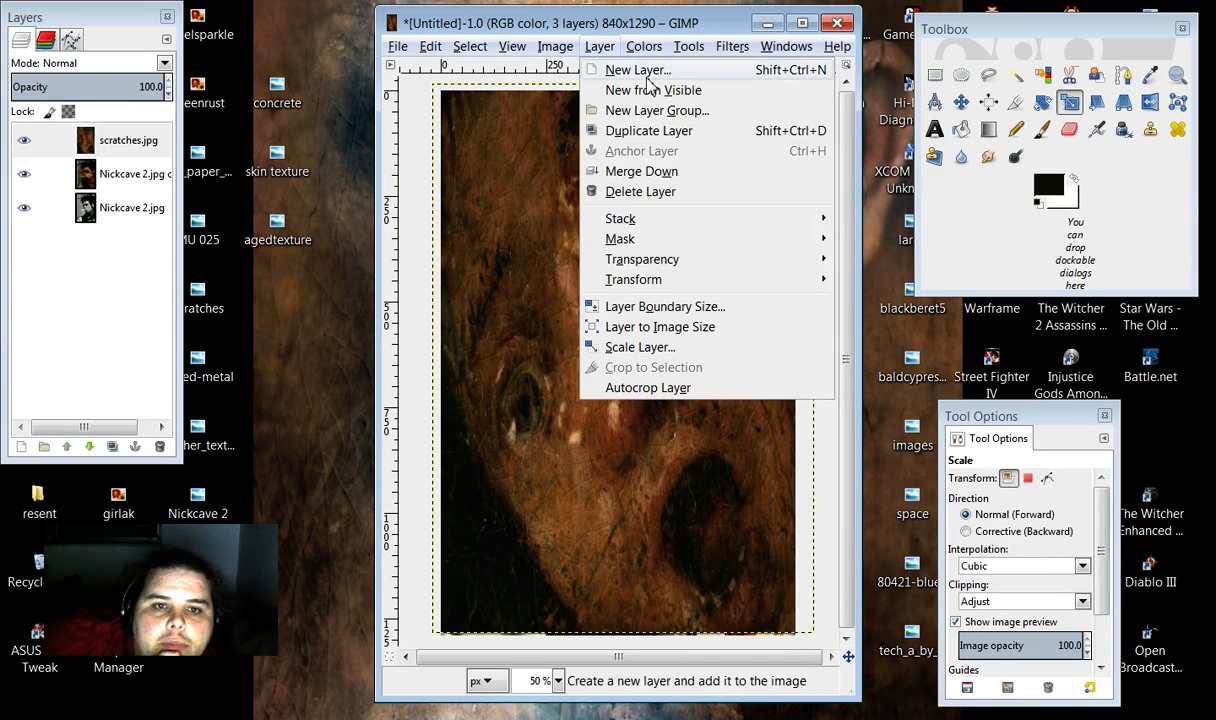
click(670, 328)
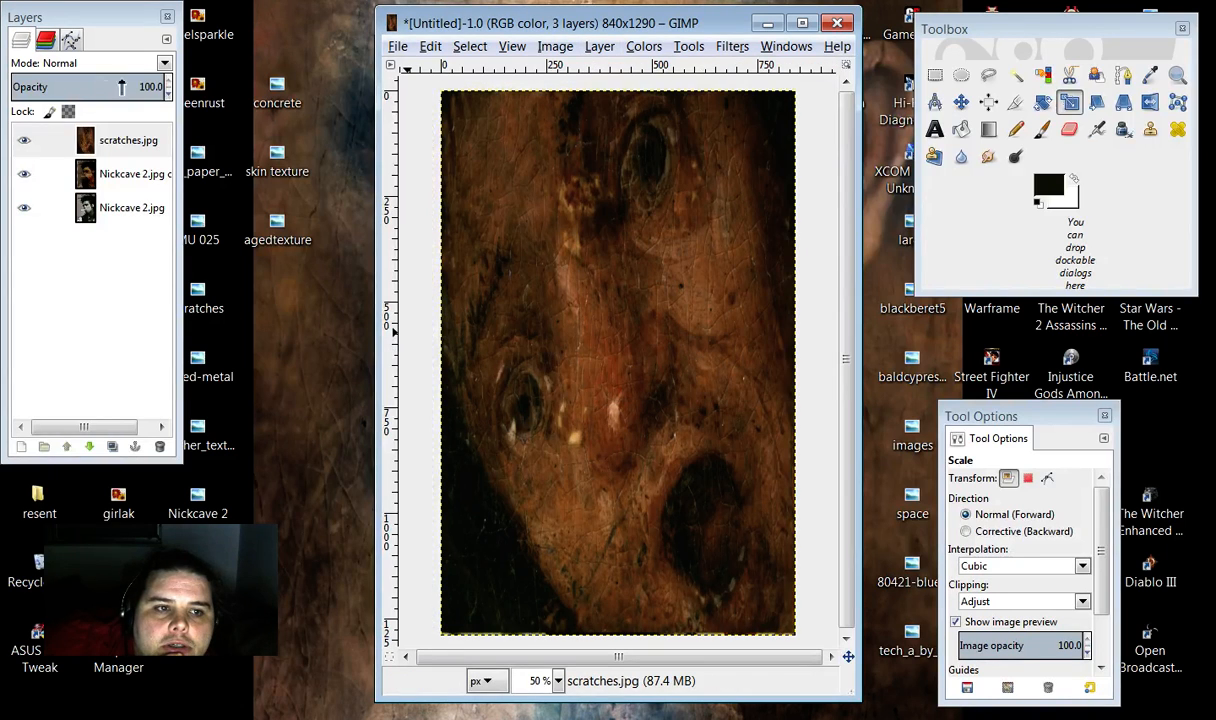
Step: Try the Dodge blend mode on the scratches.jpg layer, and set the layer to Multiply
click(165, 63)
click(121, 189)
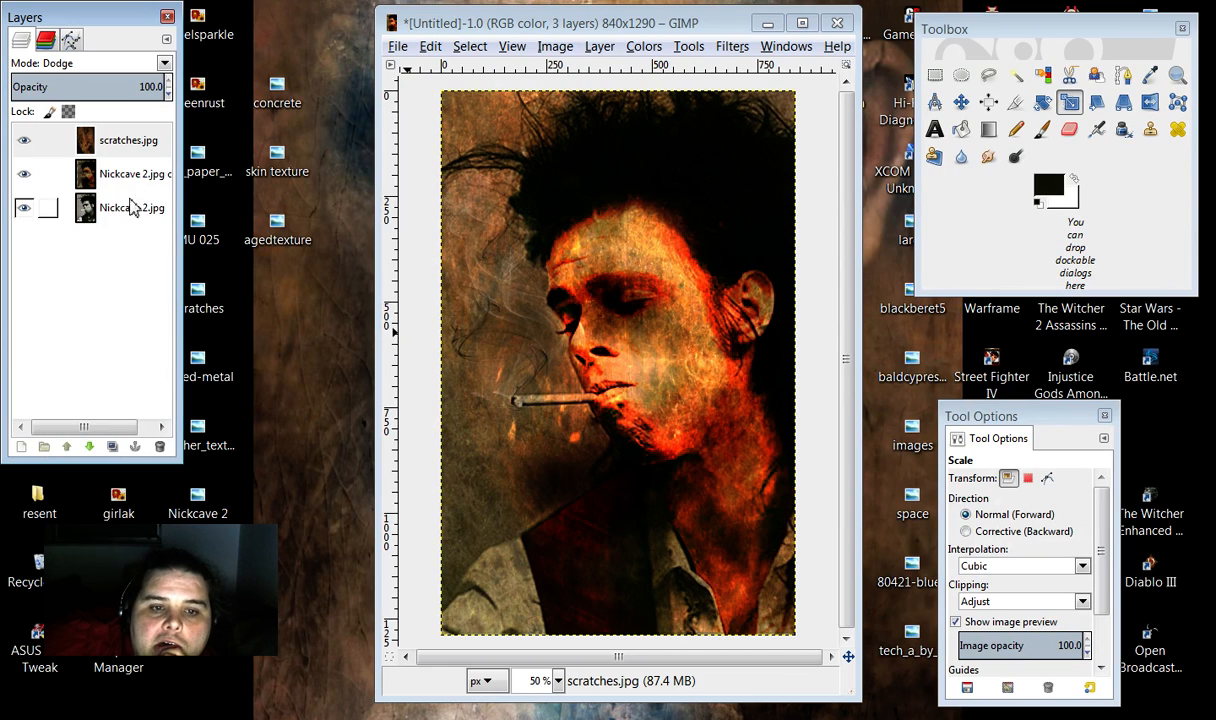
click(165, 63)
click(88, 259)
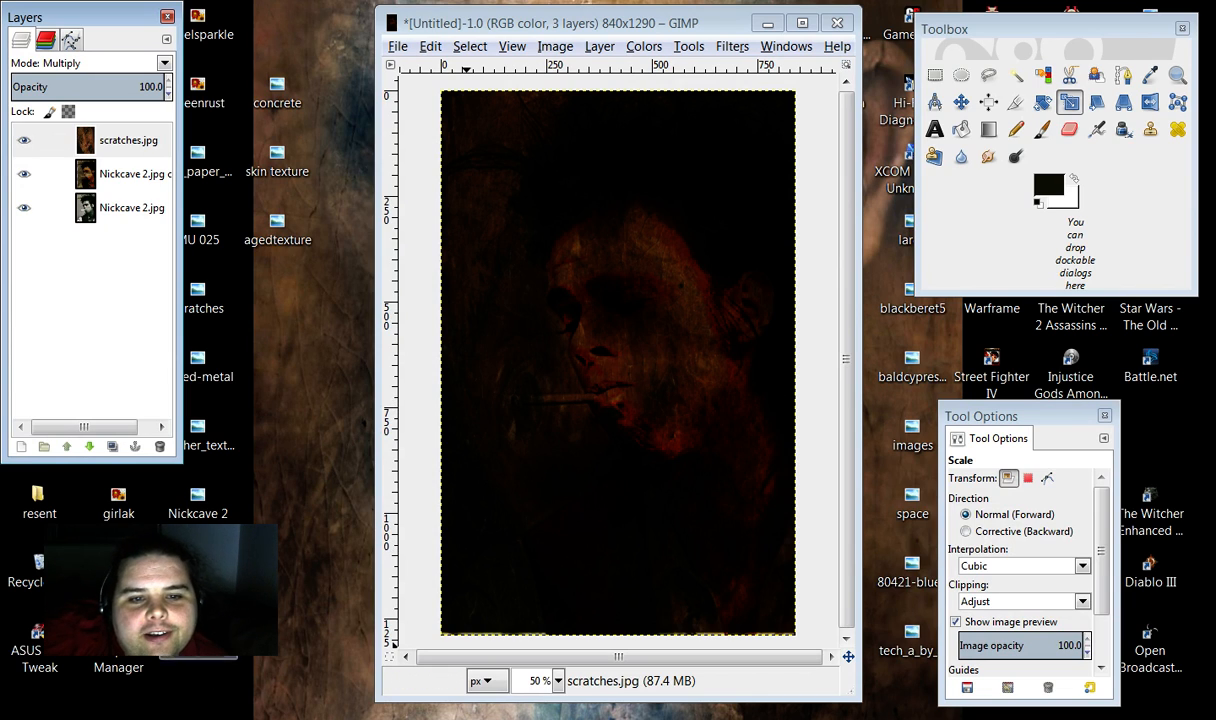
Step: Try the Burn, Overlay, Grain extract, Grain merge and Multiply blend modes on the scratches.jpg layer
click(165, 63)
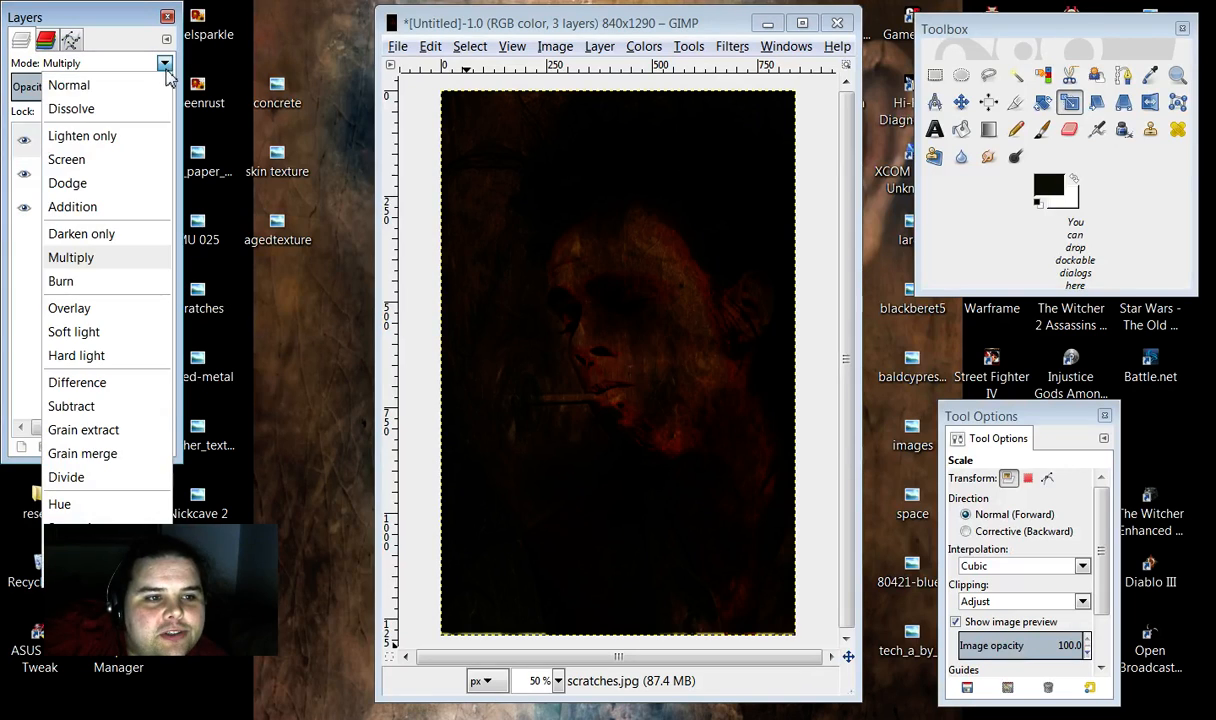
click(100, 283)
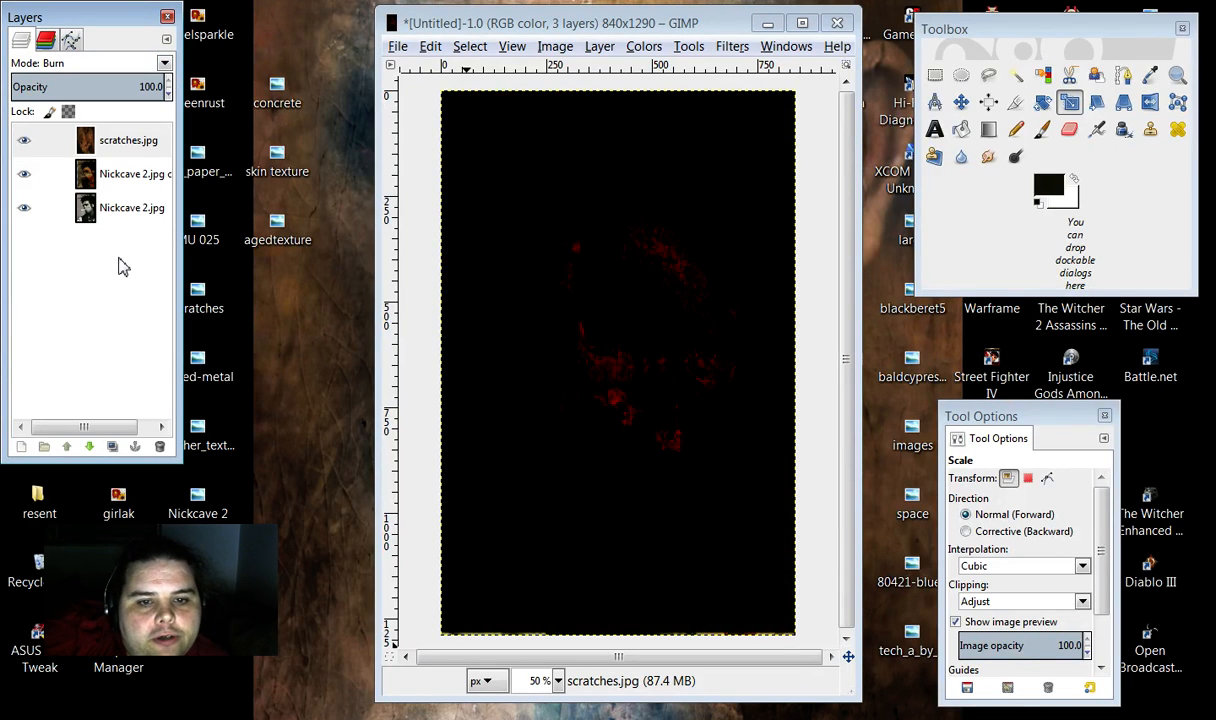
click(165, 63)
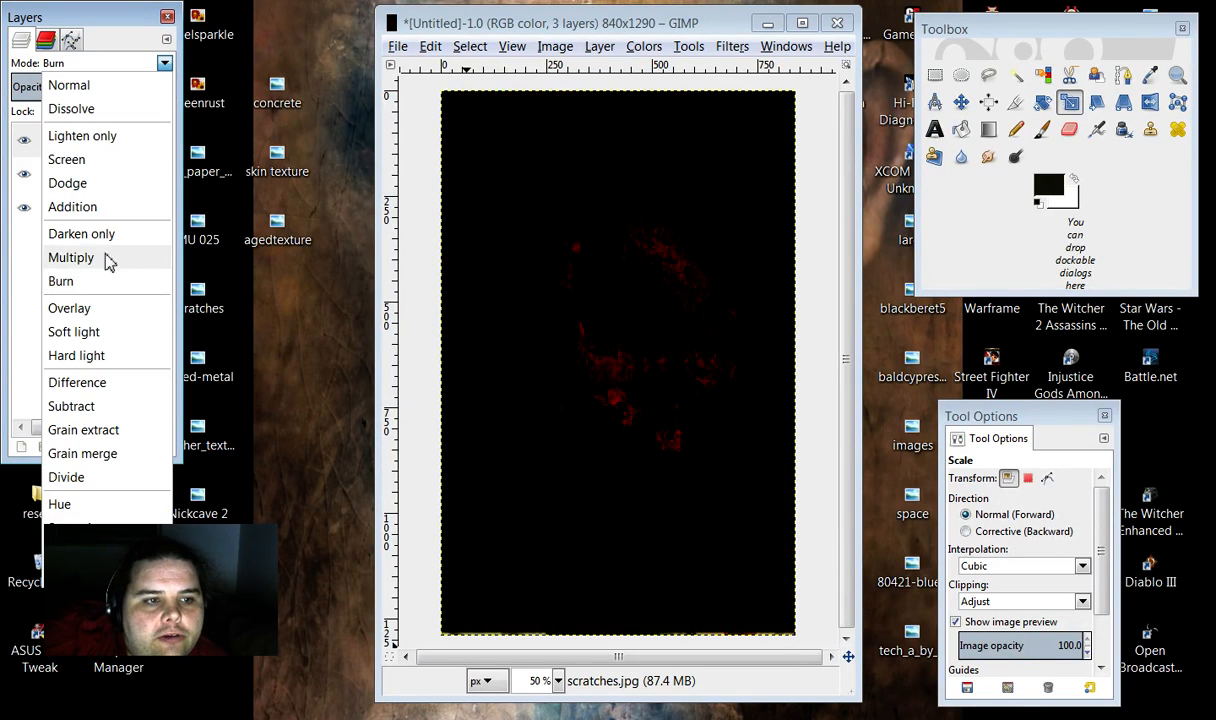
click(92, 310)
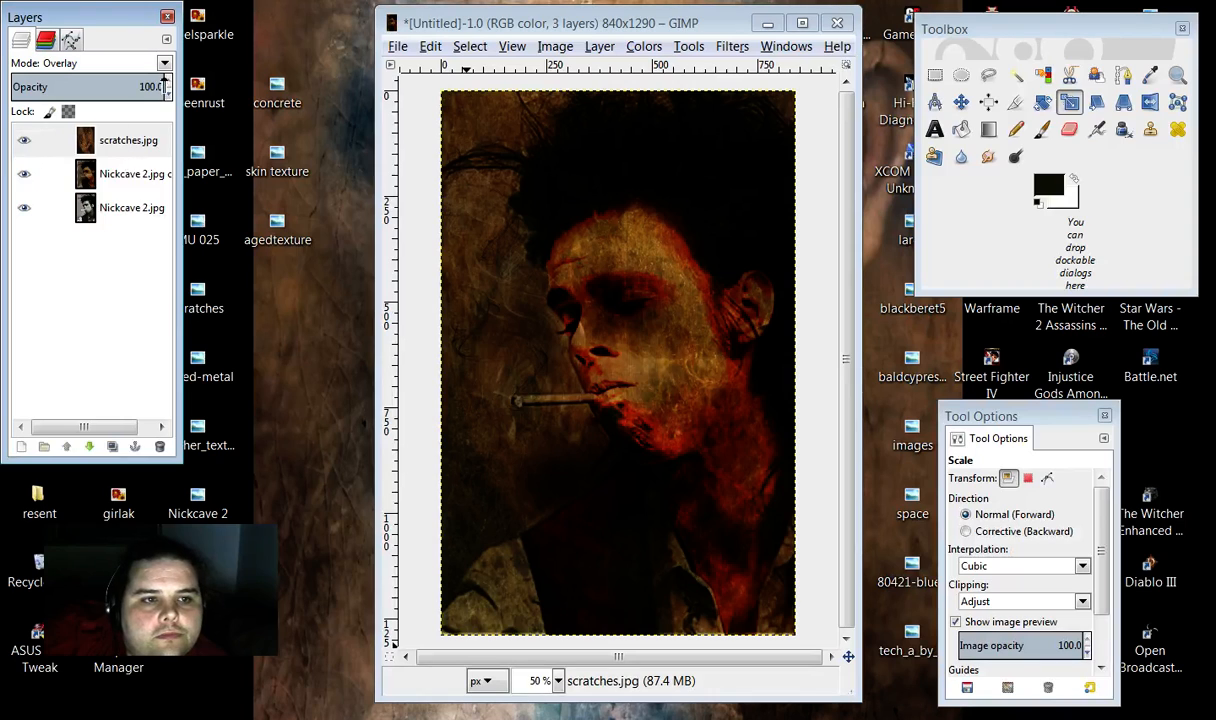
click(165, 63)
click(110, 428)
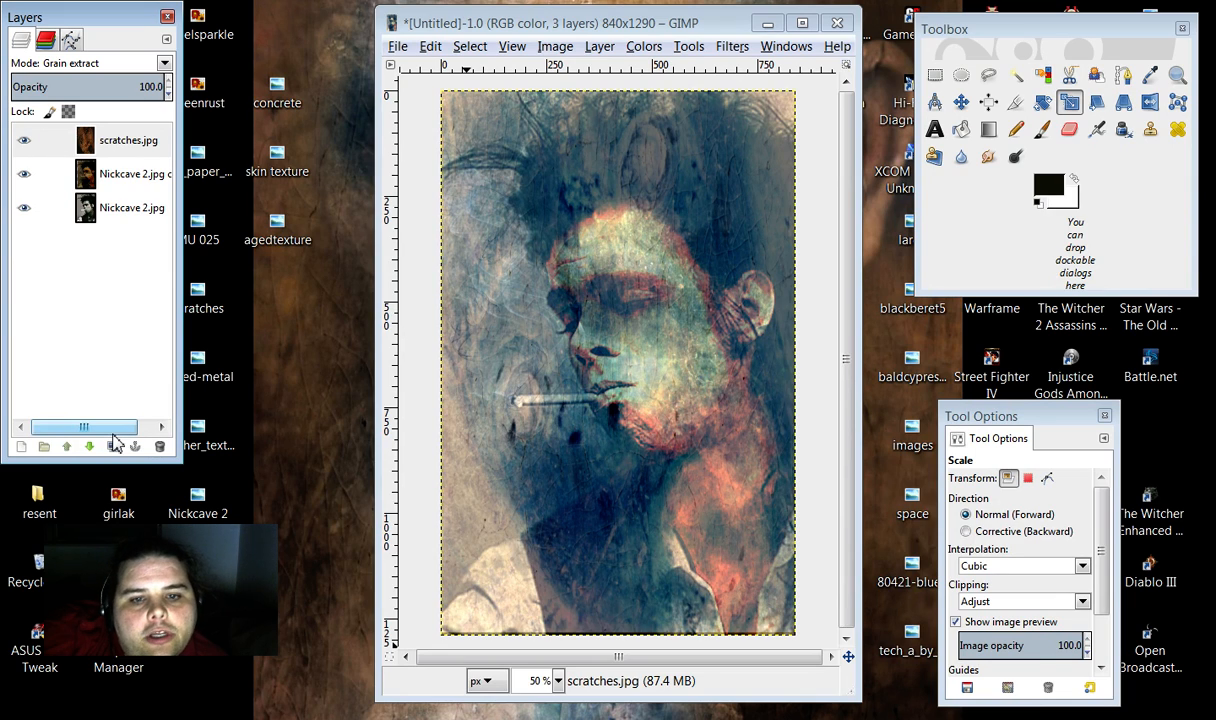
click(165, 63)
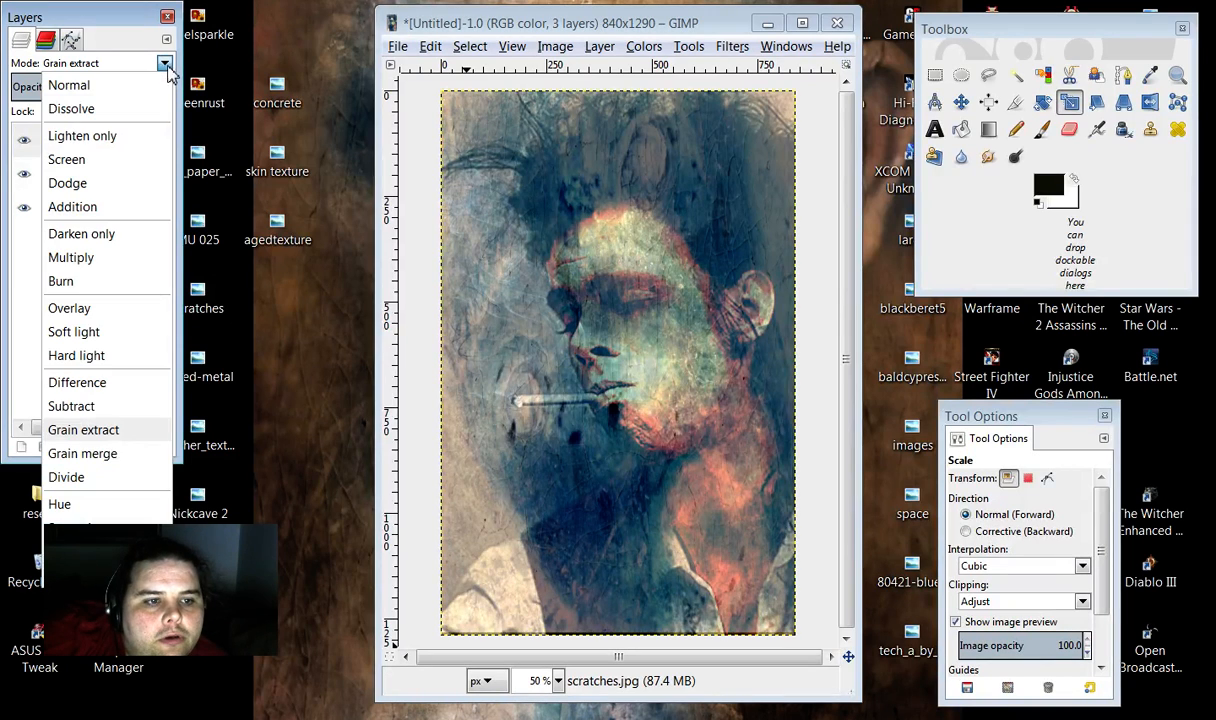
click(113, 459)
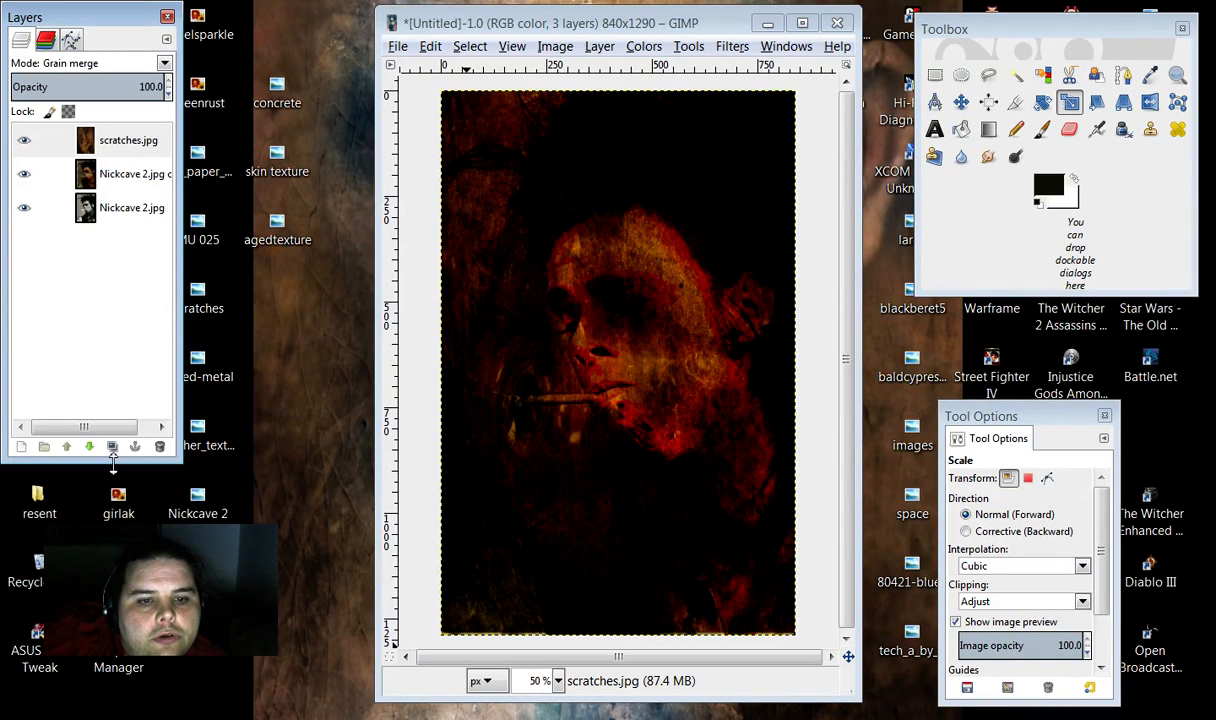
click(165, 63)
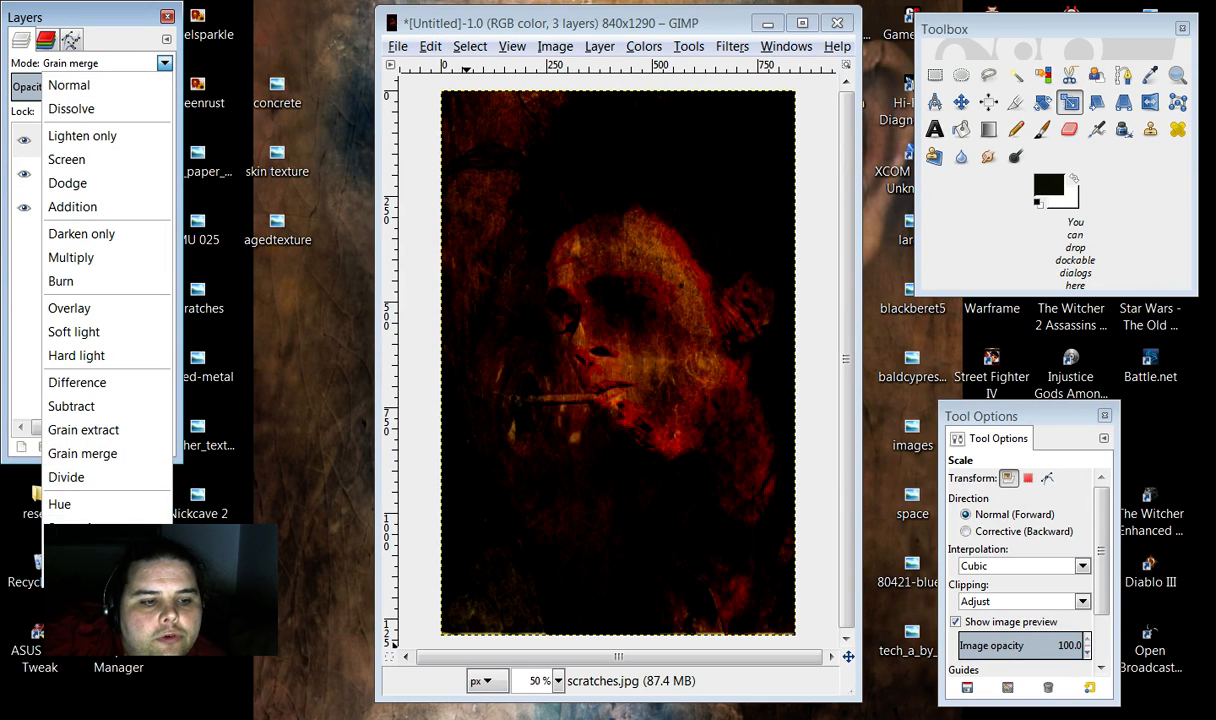
click(89, 257)
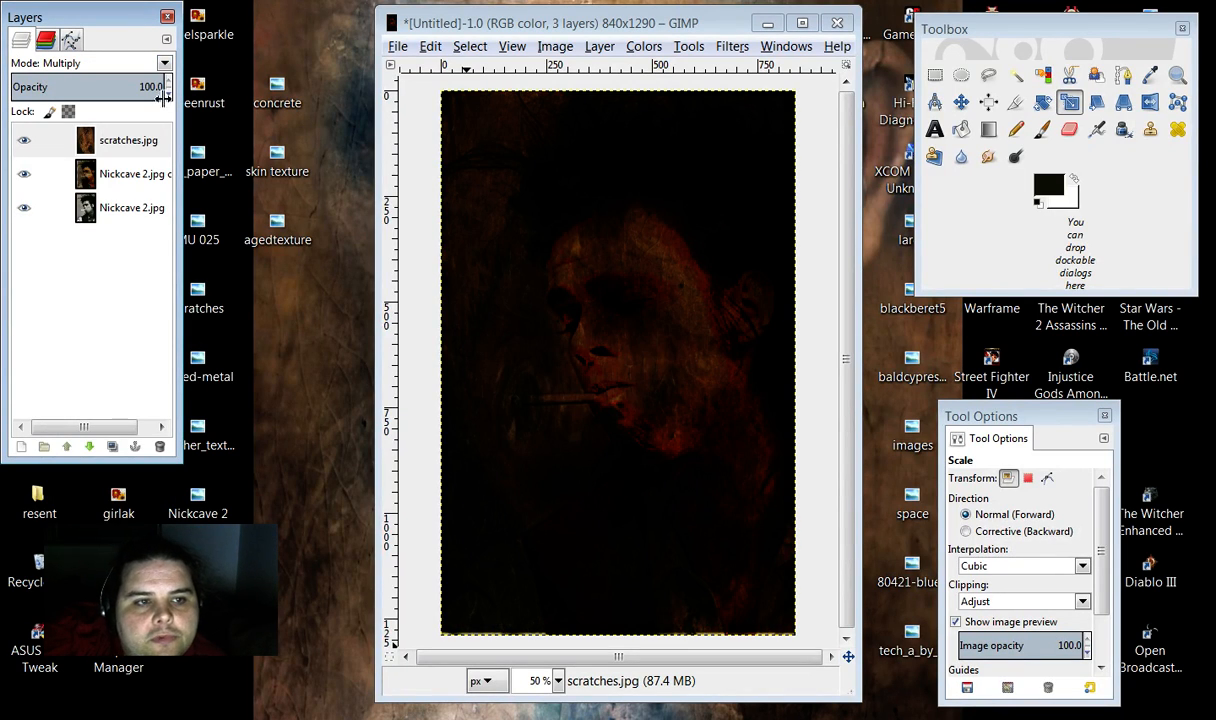
Step: Set the blend mode of the scratches.jpg layer to Darken only
click(165, 63)
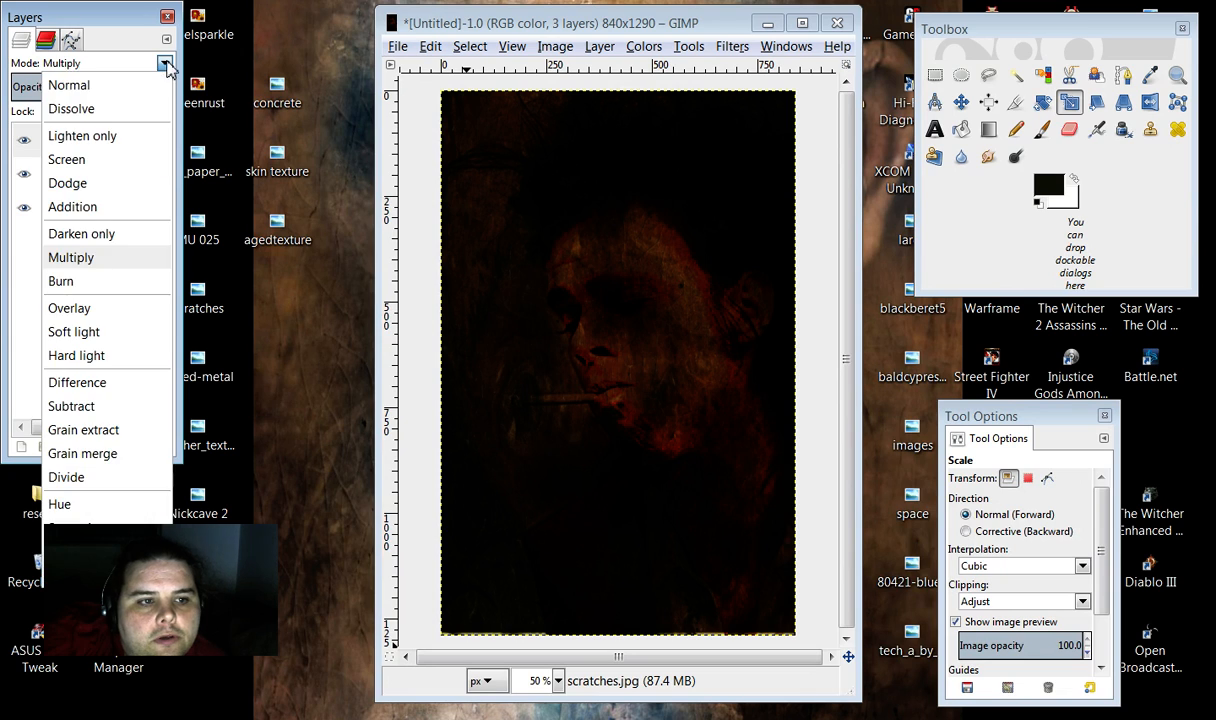
click(122, 235)
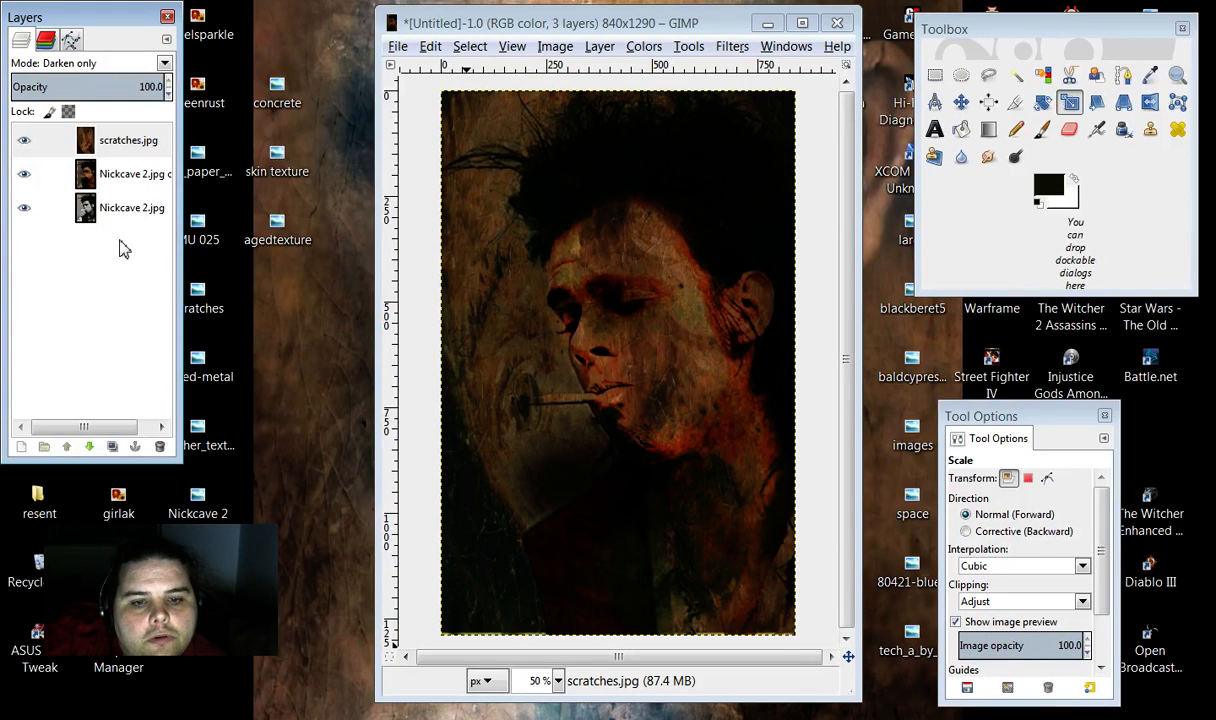
Step: Dodge the scratches.jpg layer over the man's neck and shoulder with the Medium Round brush
click(1016, 157)
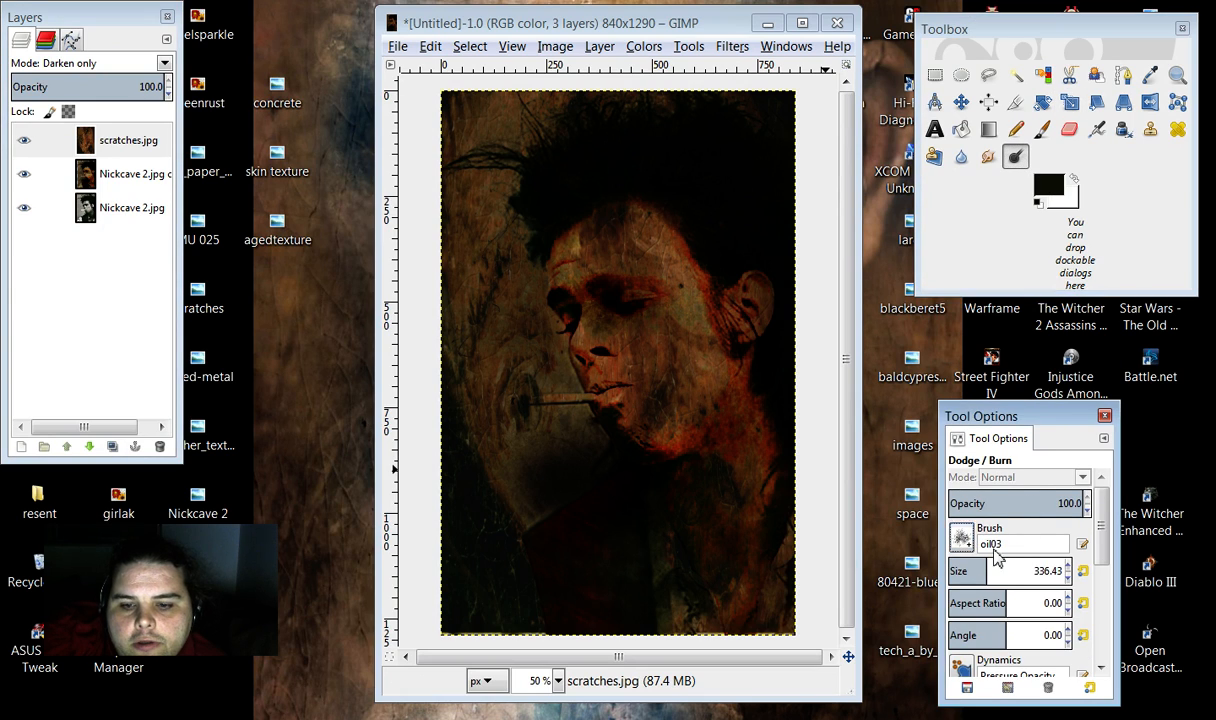
click(962, 540)
click(1029, 466)
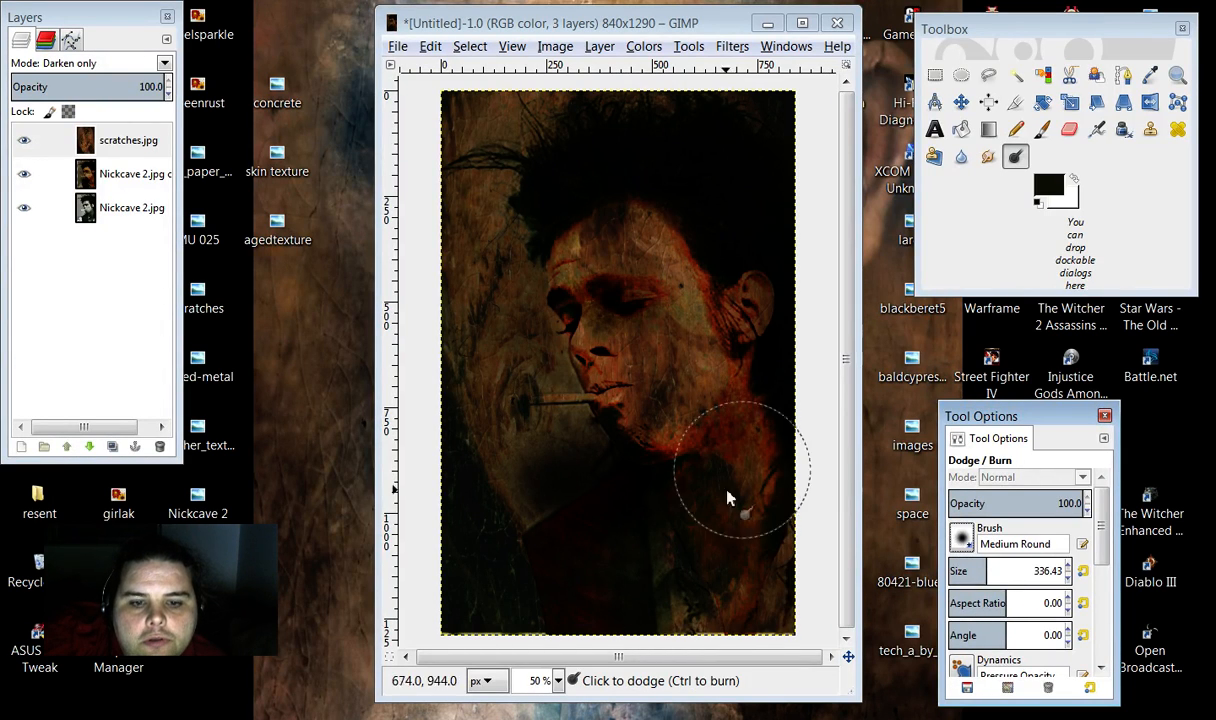
mouse_move(676, 499)
mouse_down()
mouse_move(716, 503)
mouse_move(657, 568)
mouse_move(672, 544)
mouse_move(661, 562)
mouse_move(654, 519)
mouse_move(702, 464)
mouse_move(782, 445)
mouse_move(745, 453)
mouse_move(757, 448)
mouse_move(745, 391)
mouse_move(769, 387)
mouse_move(715, 467)
mouse_move(659, 495)
mouse_move(633, 481)
mouse_move(512, 583)
mouse_move(752, 494)
mouse_move(766, 472)
mouse_move(790, 505)
mouse_up()
Step: Undo the last dodge stroke and dodge the texture over the man's cheek and forehead
right_click(585, 541)
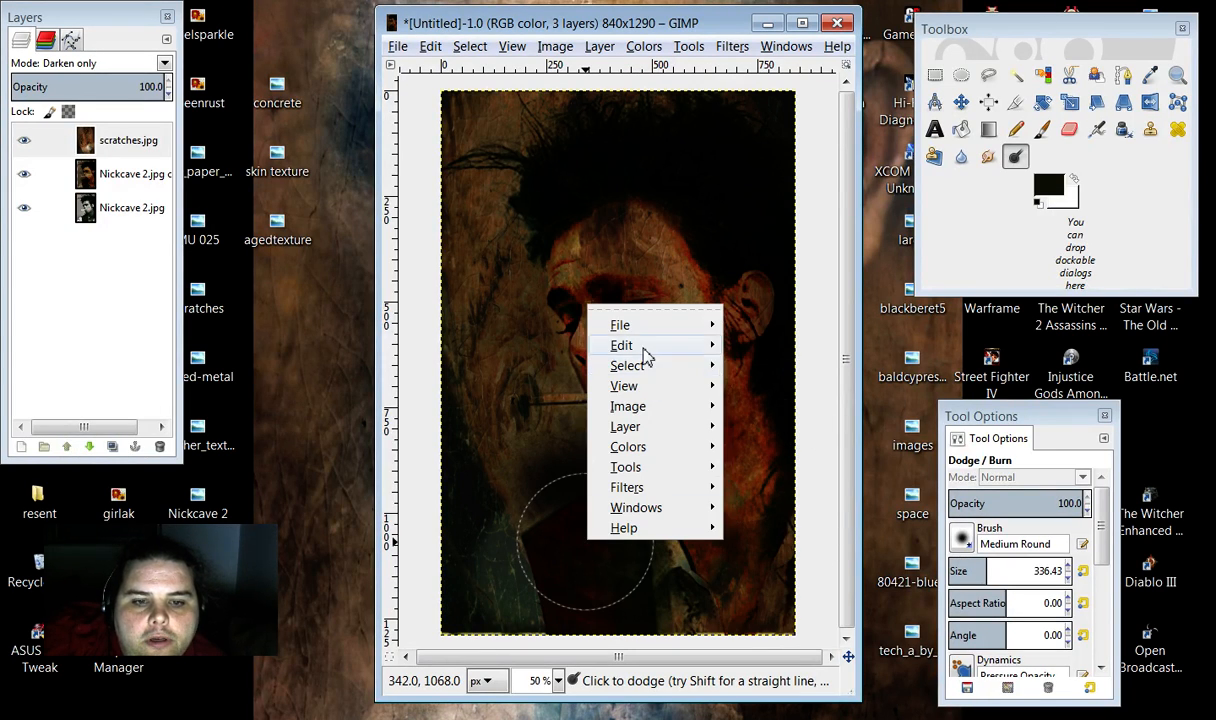
mouse_move(650, 347)
click(740, 305)
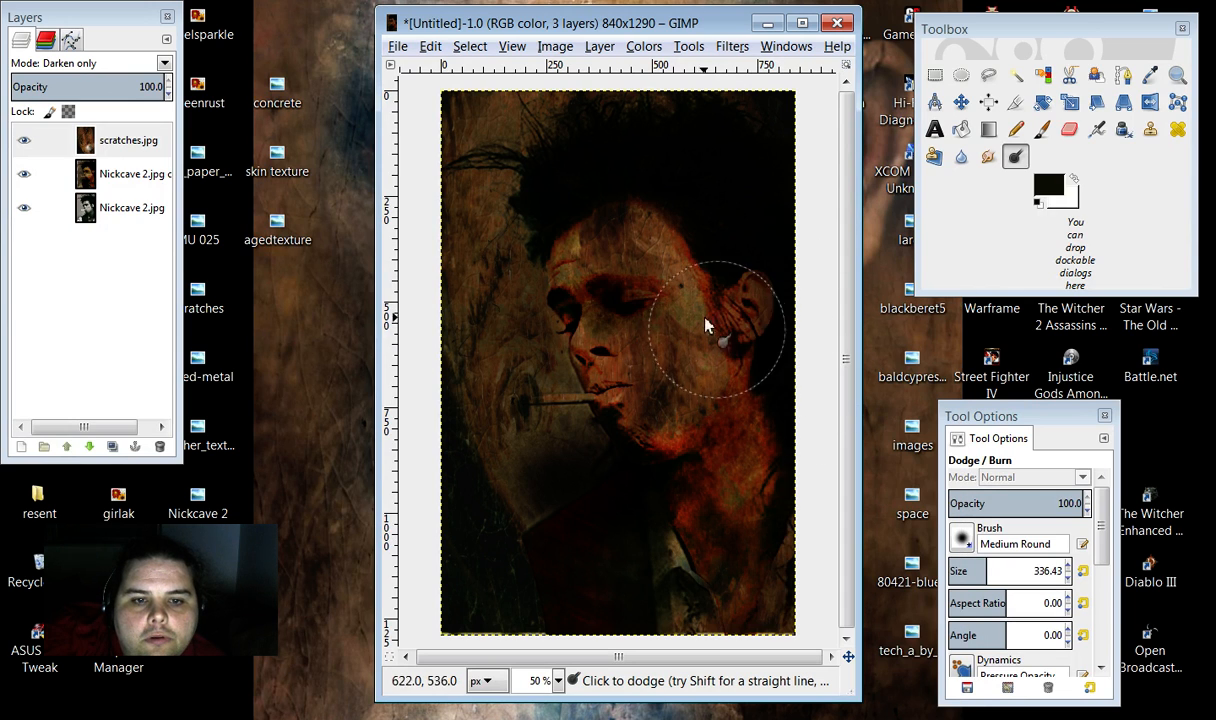
mouse_move(705, 325)
mouse_down()
mouse_move(609, 252)
mouse_move(688, 228)
mouse_move(736, 252)
mouse_move(673, 332)
mouse_move(681, 357)
mouse_move(659, 384)
mouse_move(680, 218)
mouse_up()
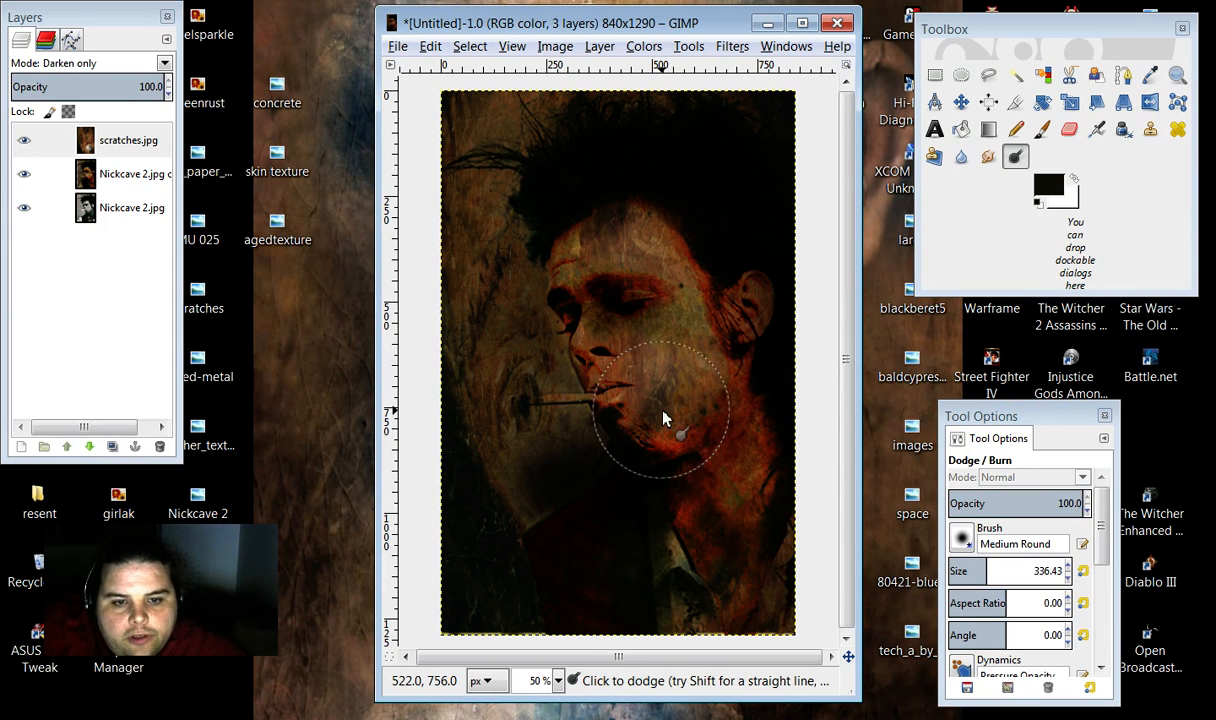
key(ctrl)
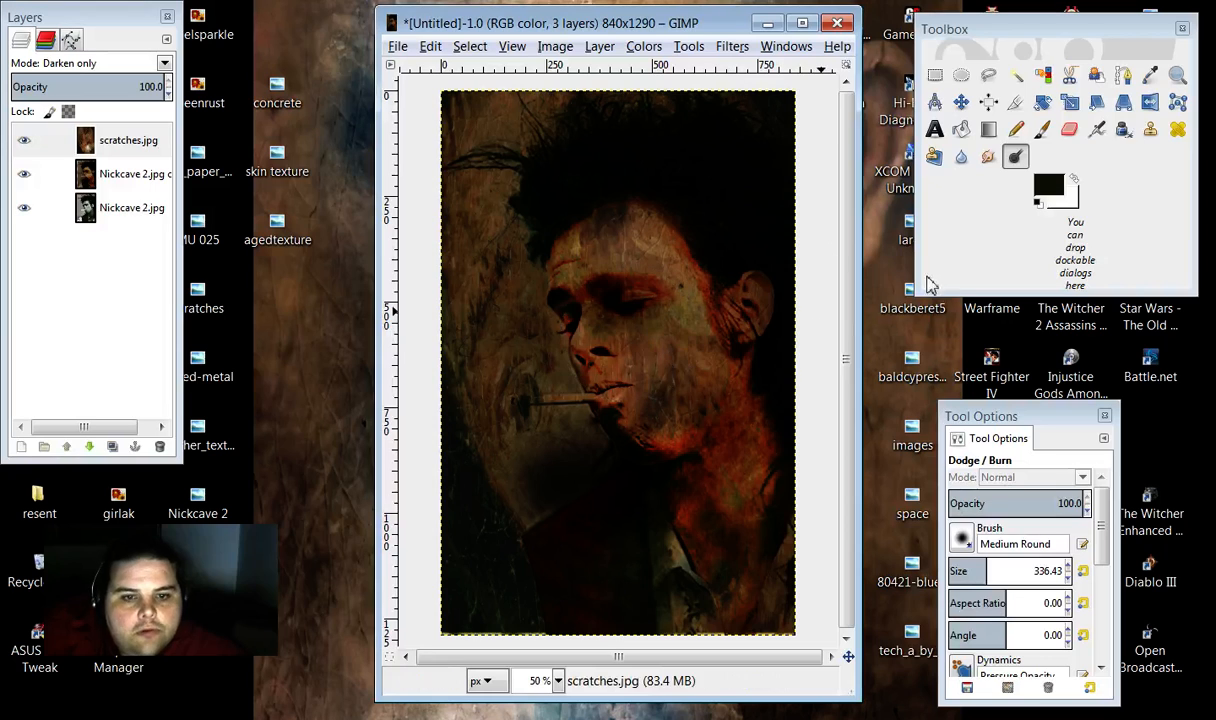
Step: Try smudging the texture over the cheek, and revert to the last Dodge/Burn state in the undo history
click(988, 156)
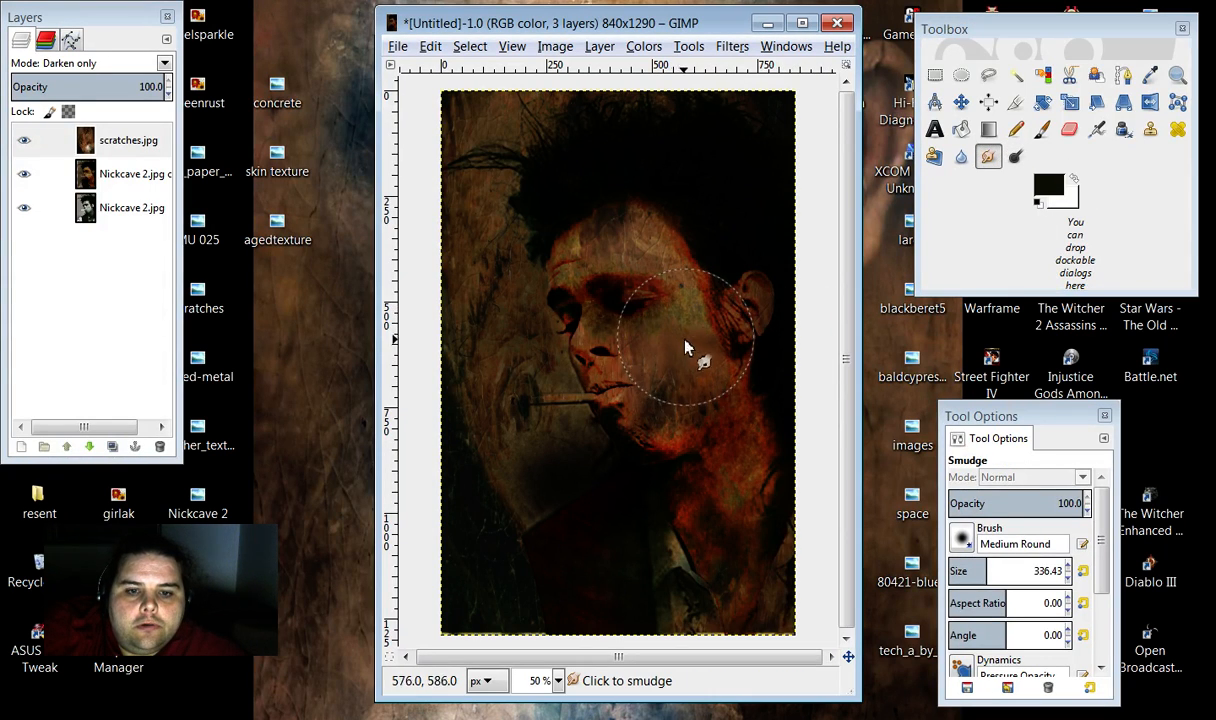
mouse_move(685, 340)
mouse_down()
mouse_move(660, 357)
mouse_move(660, 385)
mouse_up()
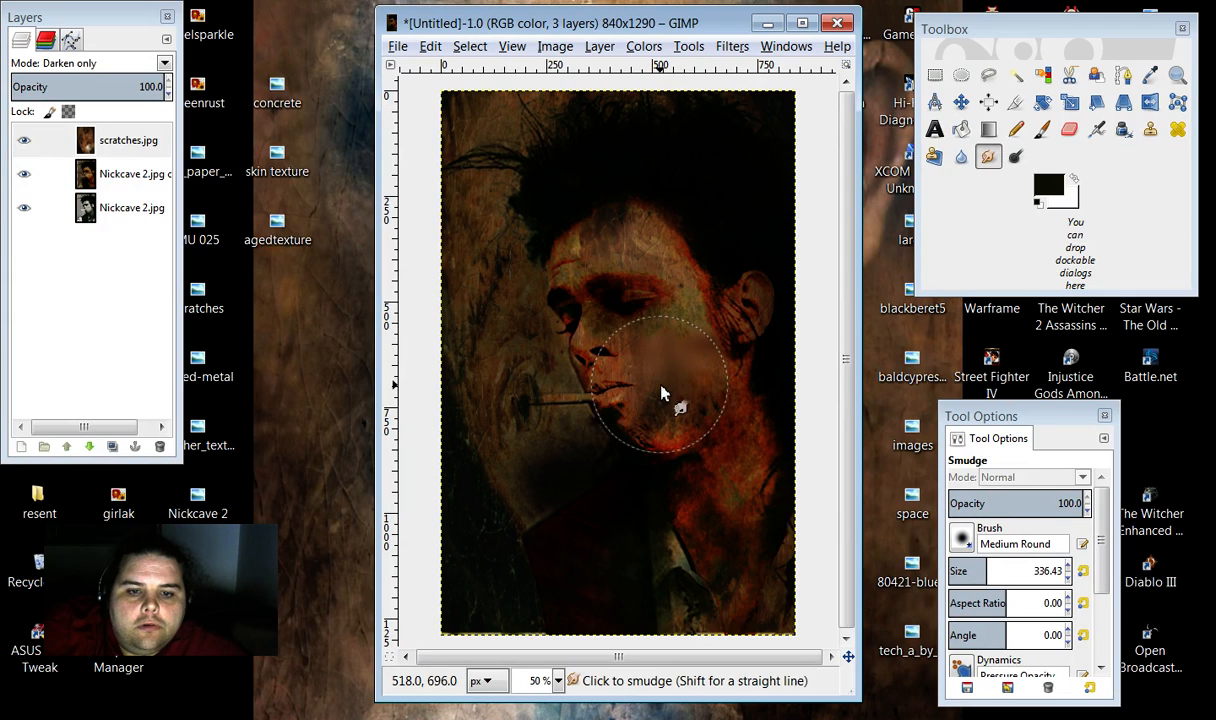
right_click(714, 404)
mouse_move(748, 450)
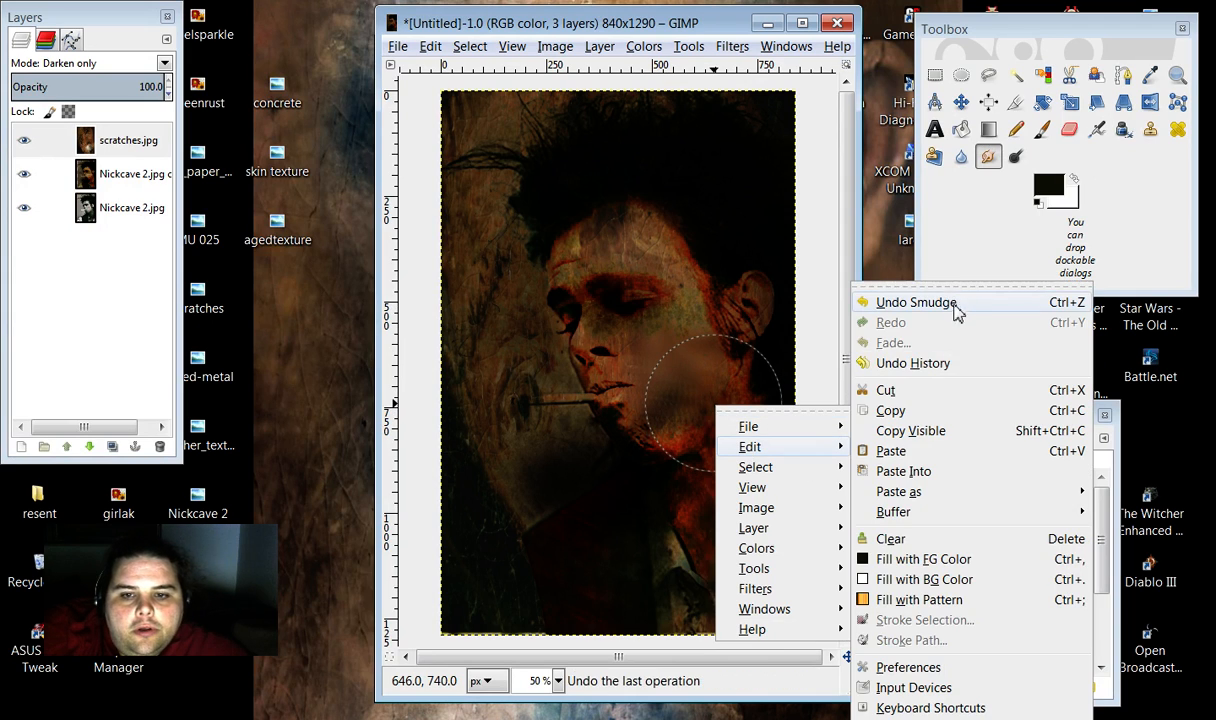
click(868, 287)
right_click(752, 396)
mouse_move(781, 422)
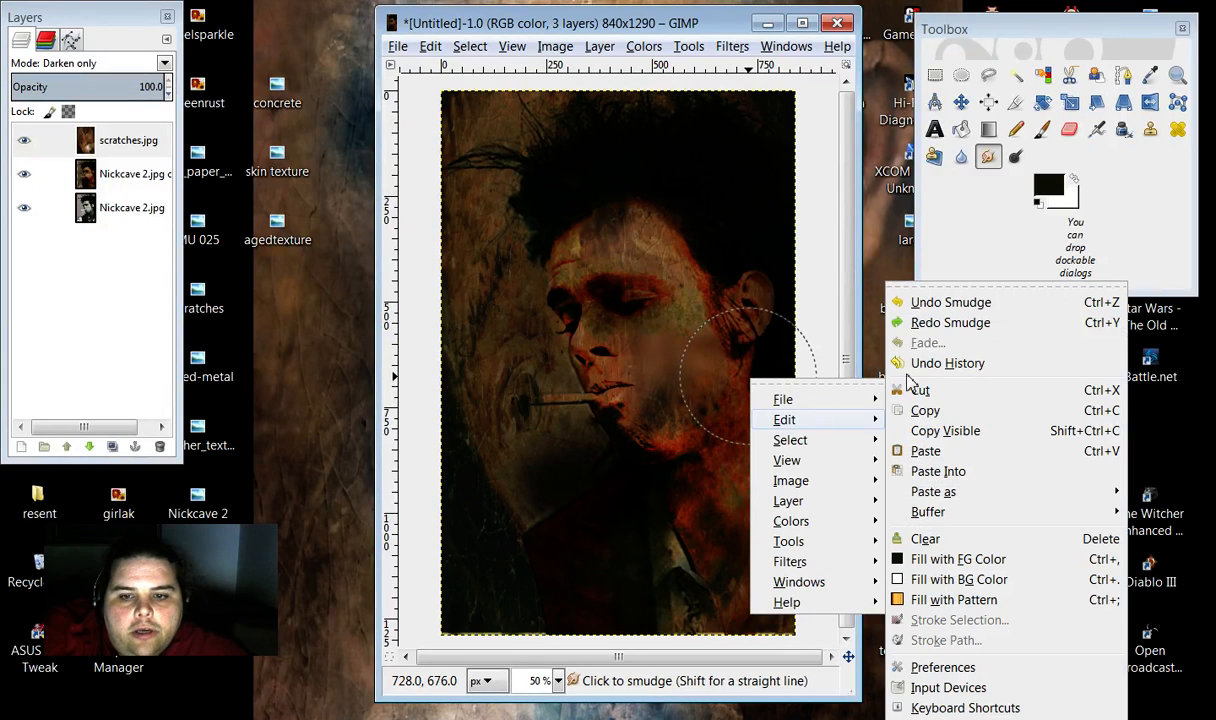
click(955, 365)
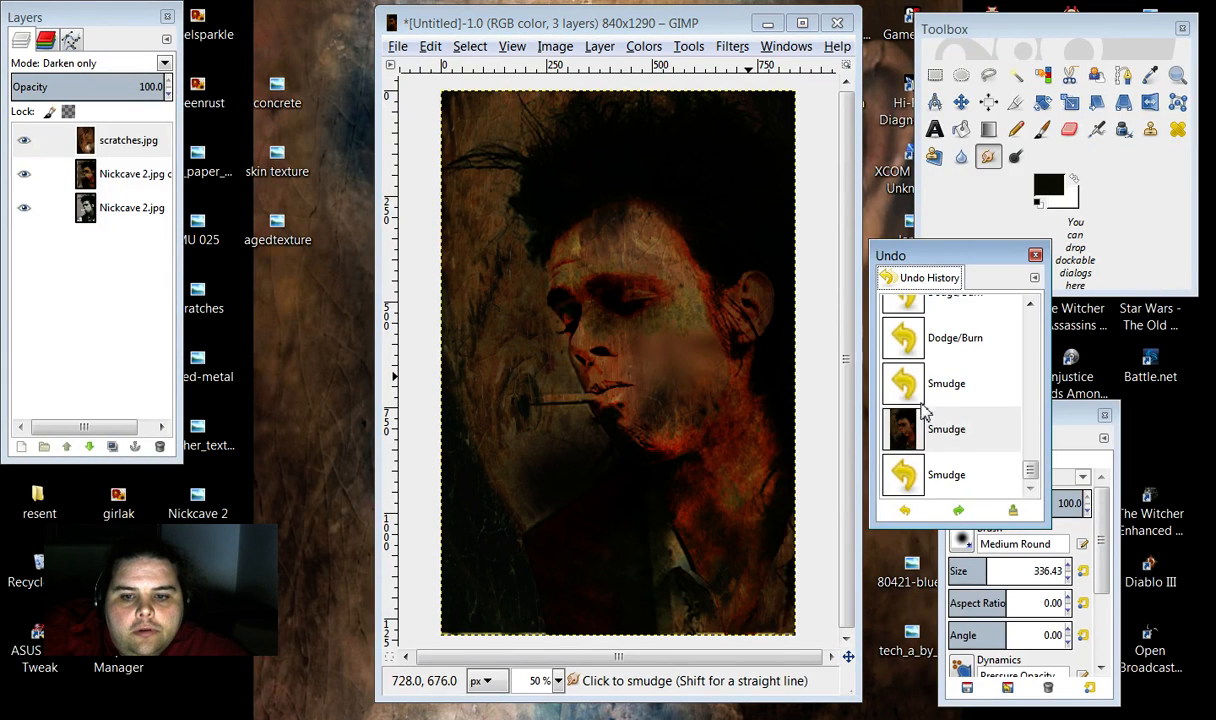
click(922, 393)
click(910, 345)
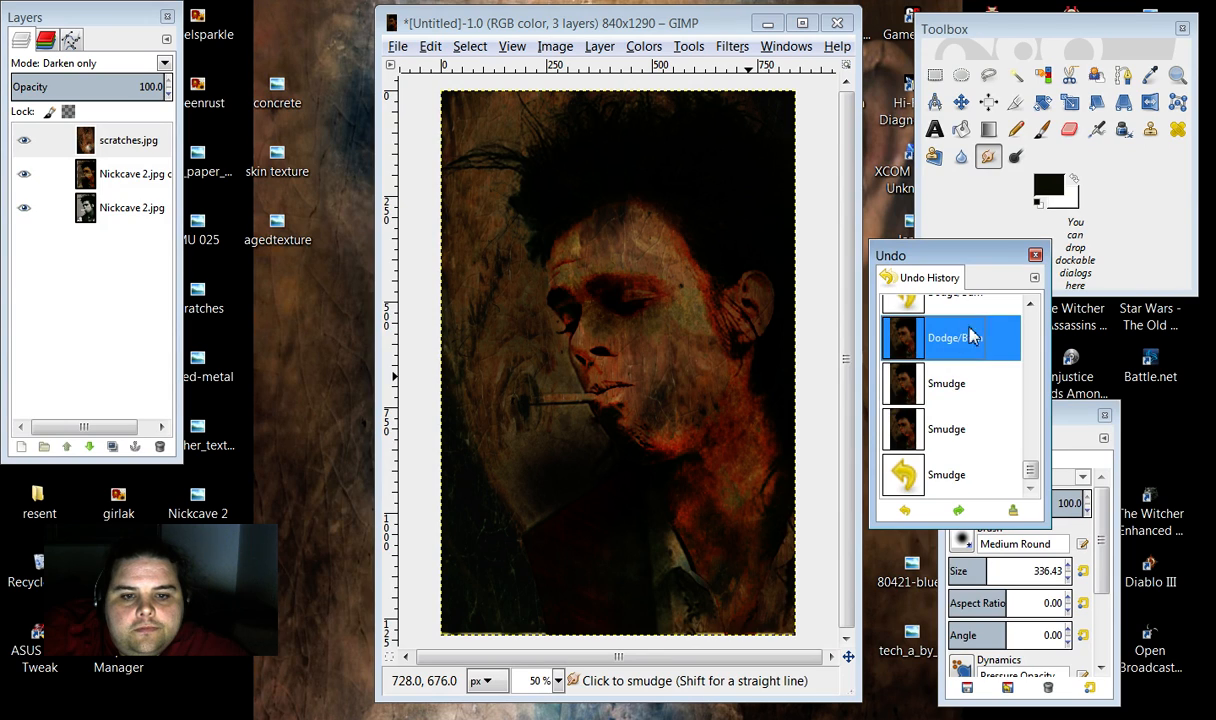
click(1036, 256)
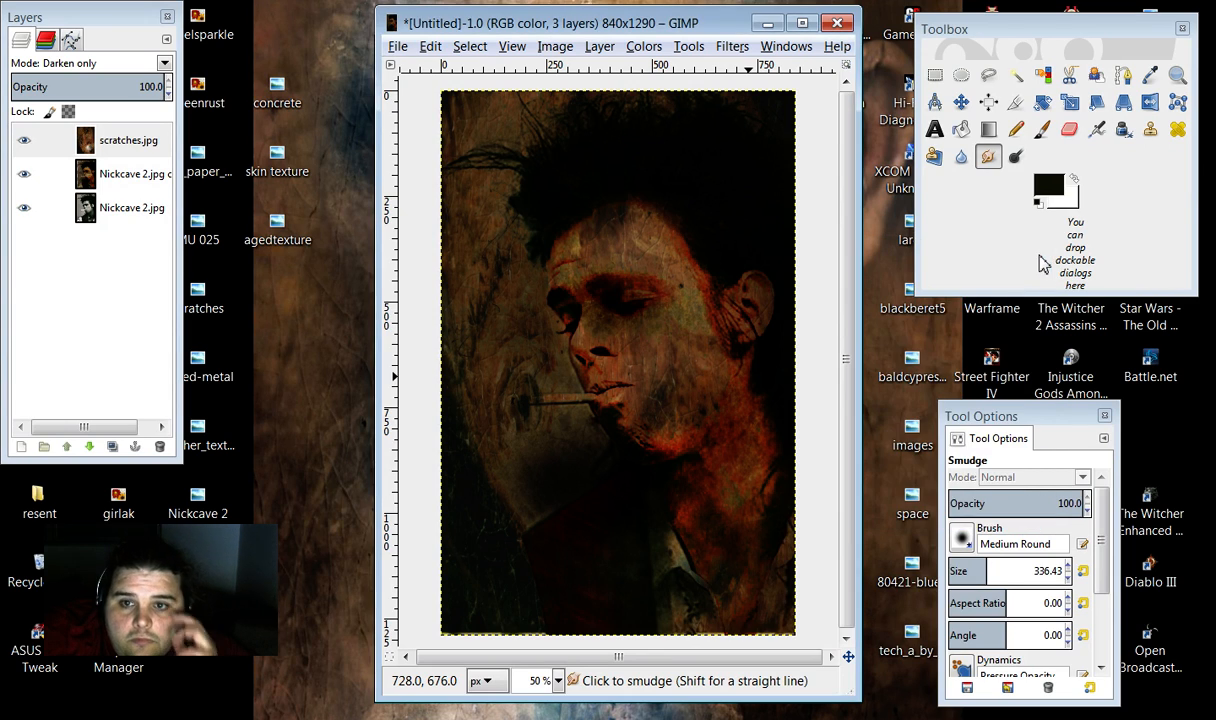
Step: Erase the scratches.jpg texture over the face, the cigarette, the smoke and the shirt with the Medium Round brush
click(1070, 130)
click(627, 334)
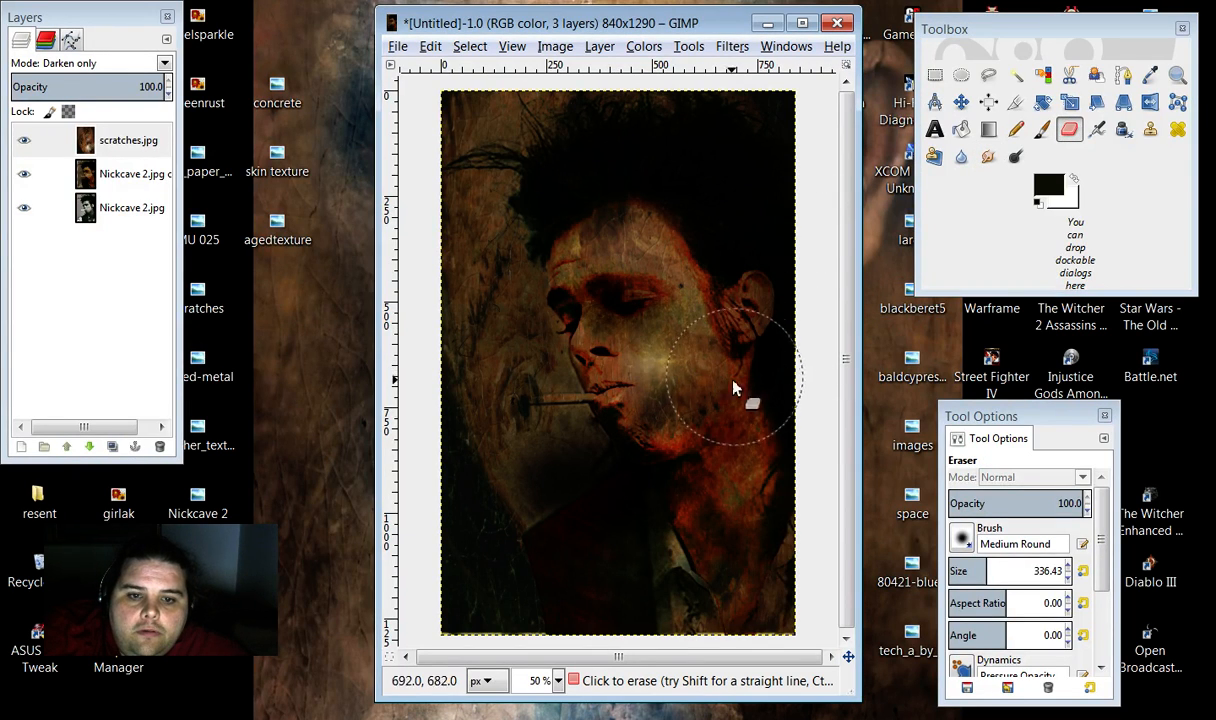
mouse_move(650, 398)
mouse_down()
mouse_move(688, 354)
mouse_move(804, 411)
mouse_move(654, 421)
mouse_move(605, 372)
mouse_up()
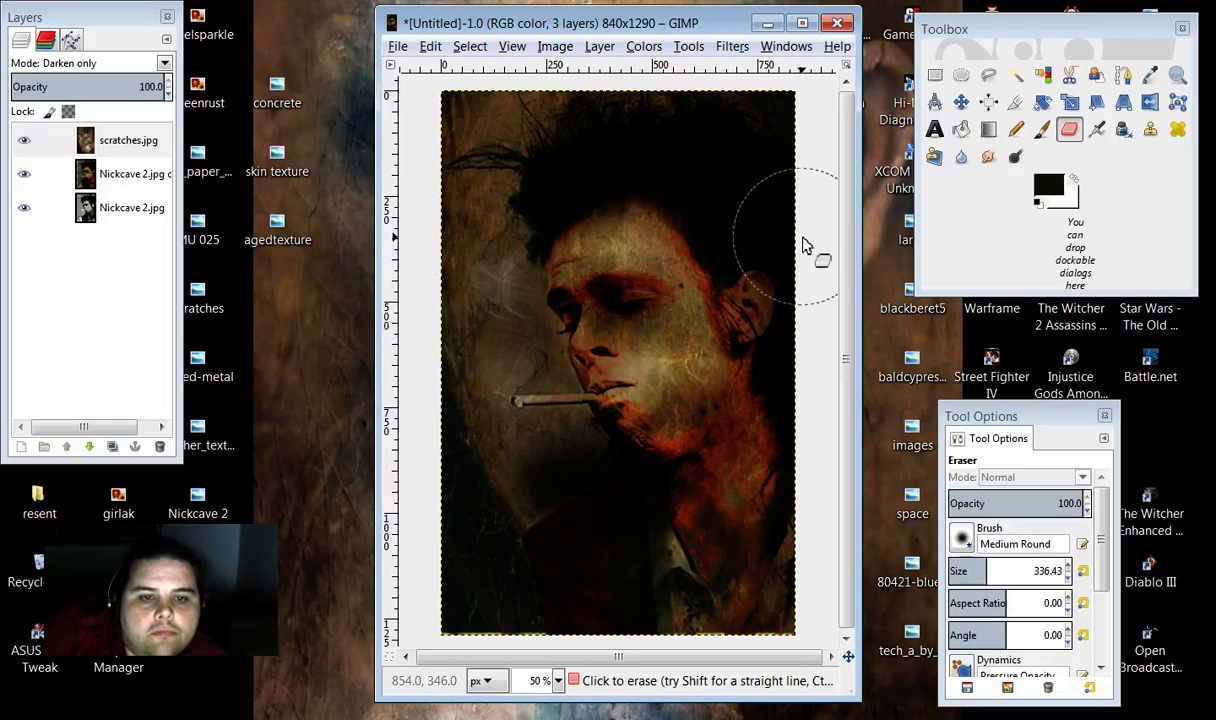
mouse_move(578, 262)
mouse_down()
mouse_move(504, 246)
mouse_move(592, 205)
mouse_move(497, 193)
mouse_move(561, 327)
mouse_move(528, 376)
mouse_up()
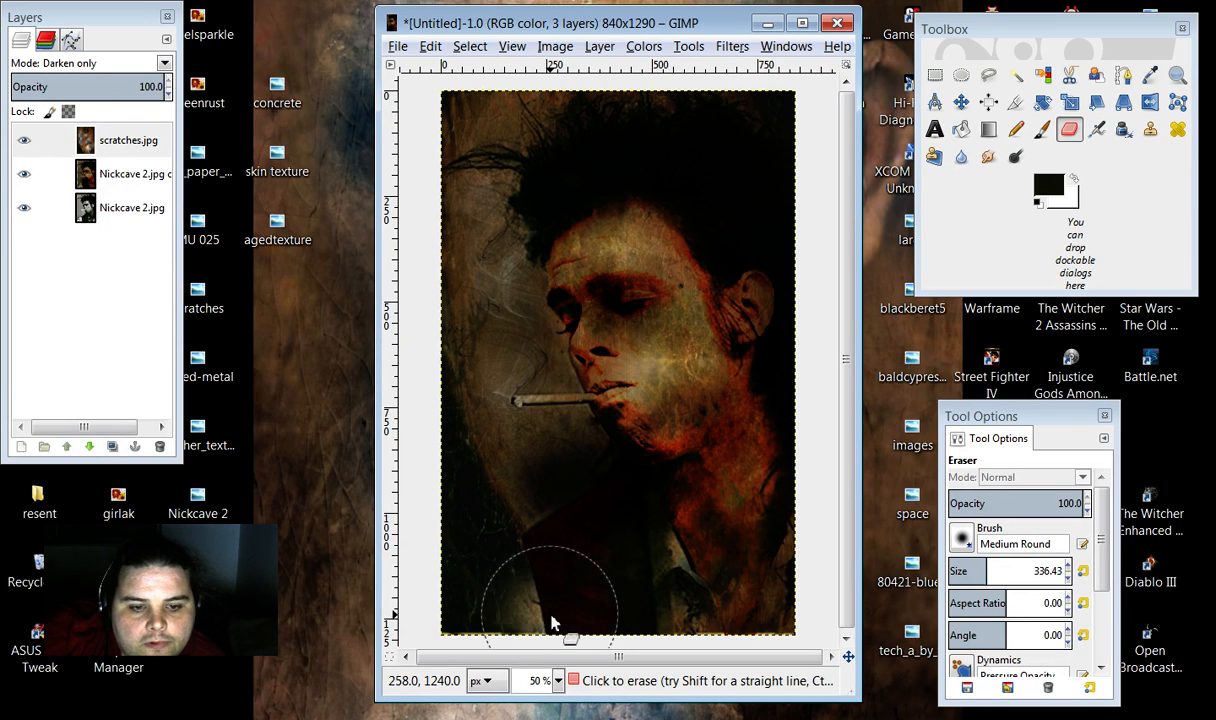
mouse_move(524, 634)
mouse_down()
mouse_move(530, 565)
mouse_move(478, 620)
mouse_move(543, 630)
mouse_move(545, 600)
mouse_up()
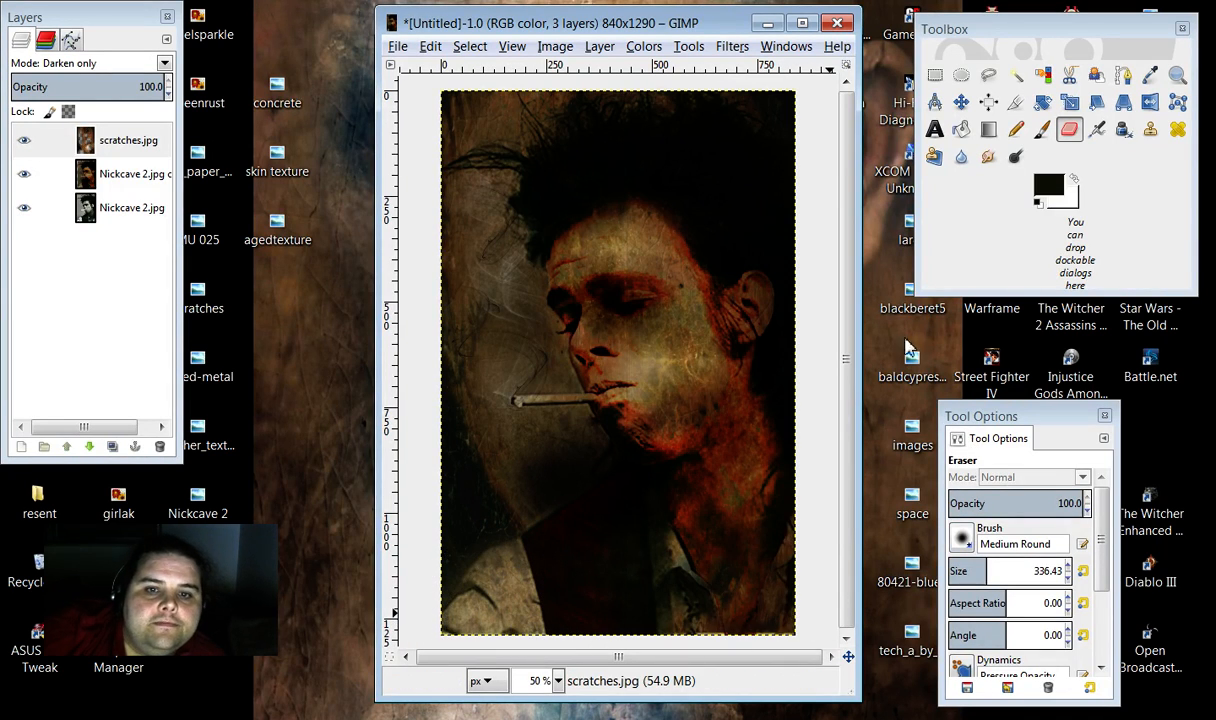
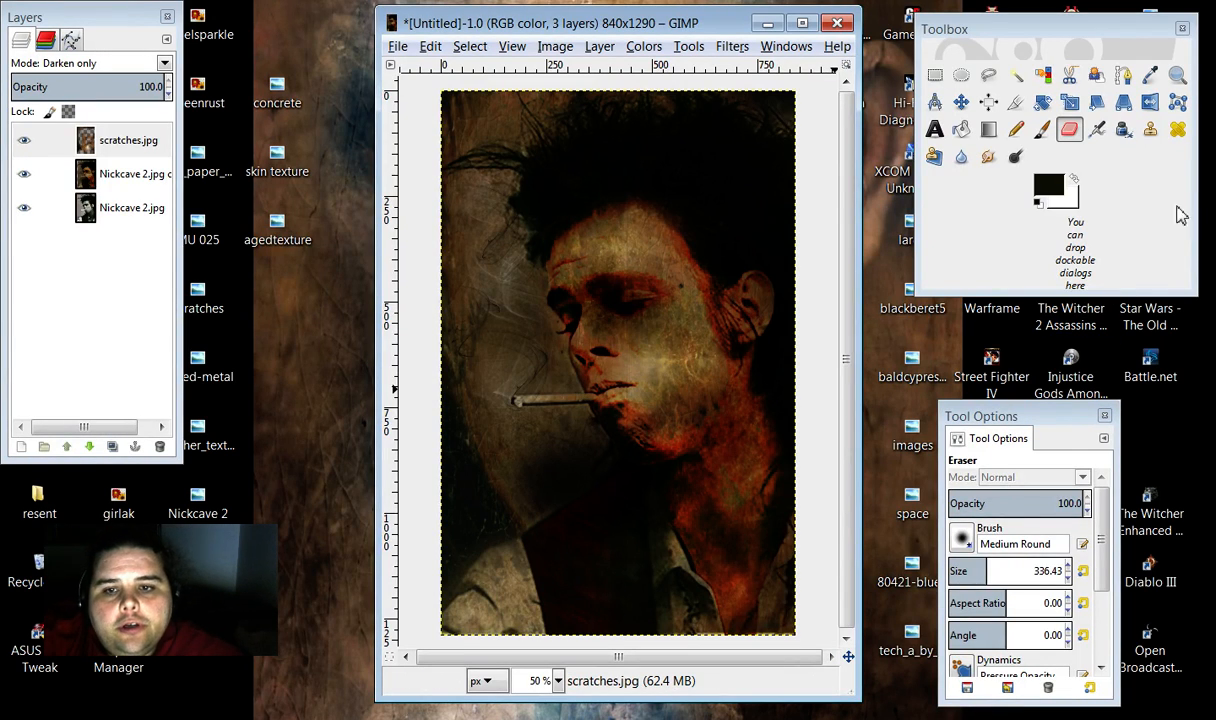
Step: Dodge and burn the remaining scratches.jpg texture over the face, neck and jacket
click(1015, 158)
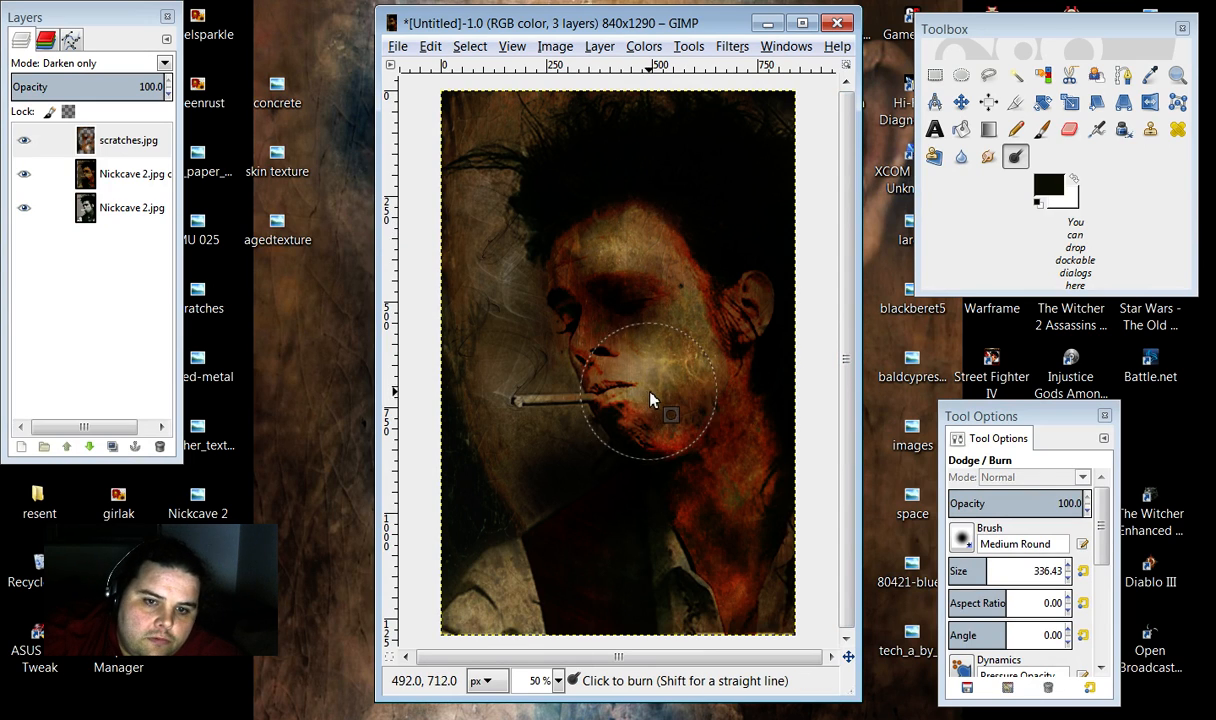
mouse_move(663, 453)
mouse_down()
mouse_move(698, 452)
mouse_move(685, 477)
mouse_move(707, 490)
mouse_move(689, 509)
mouse_move(756, 546)
mouse_up()
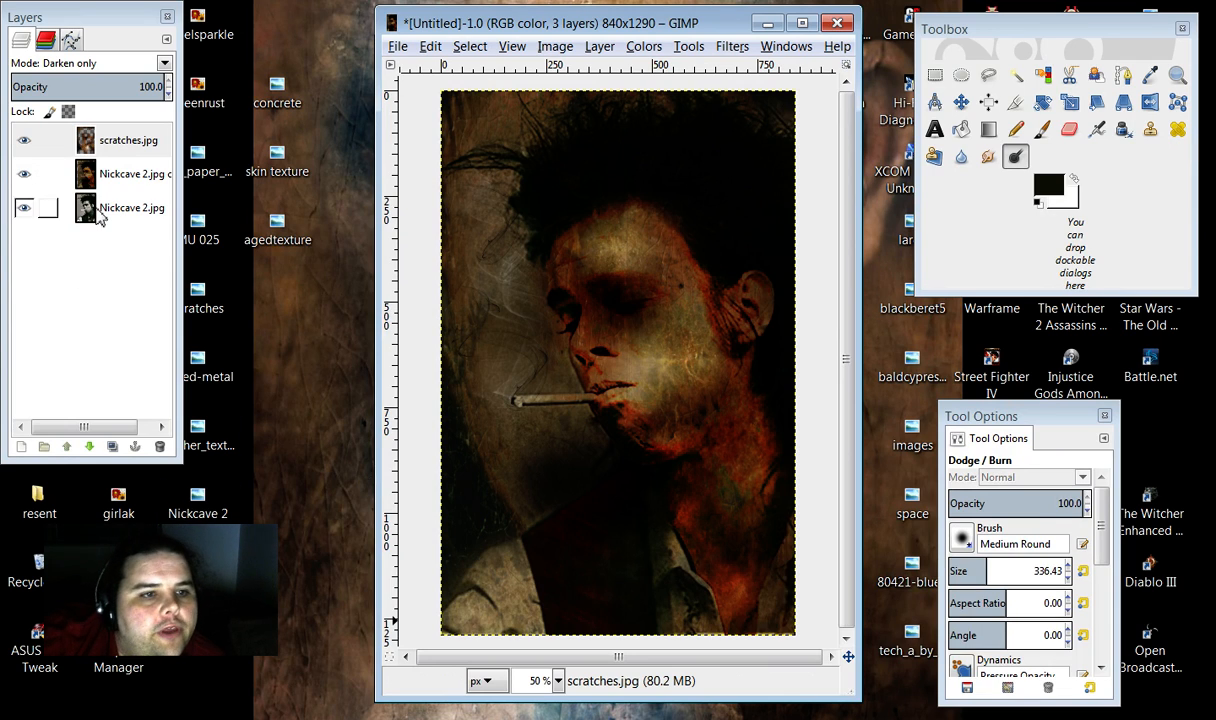
Step: Merge the scratches.jpg layer down into the copied portrait layer below it
click(128, 142)
right_click(130, 148)
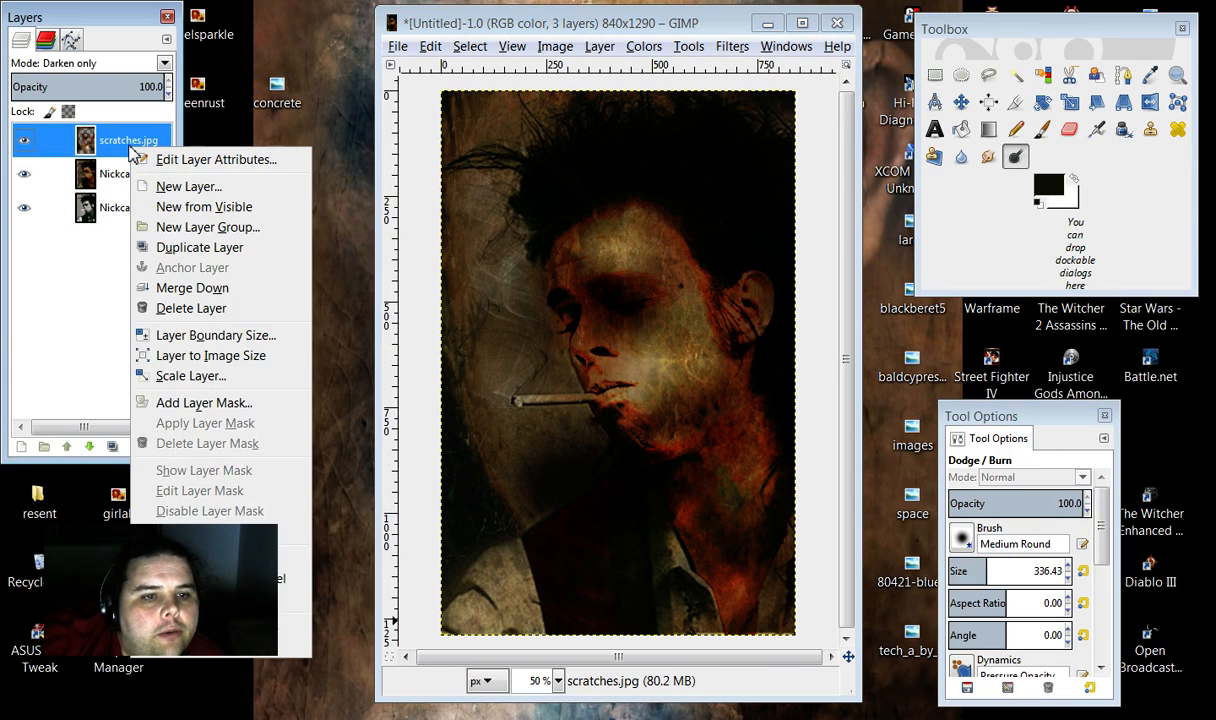
click(216, 292)
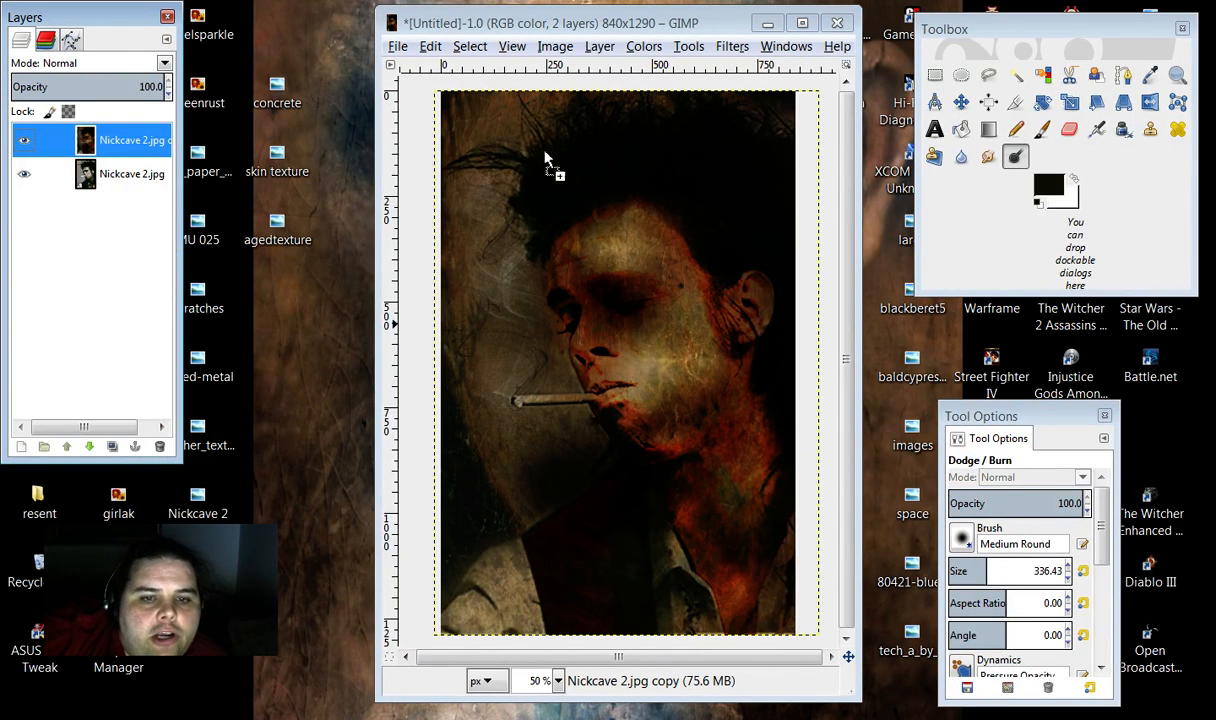
Step: Add concrete.jpg as a new layer, scale it to 896 × 1337 px over the whole portrait, and fit the layer to the image size
drag(547, 160, 548, 156)
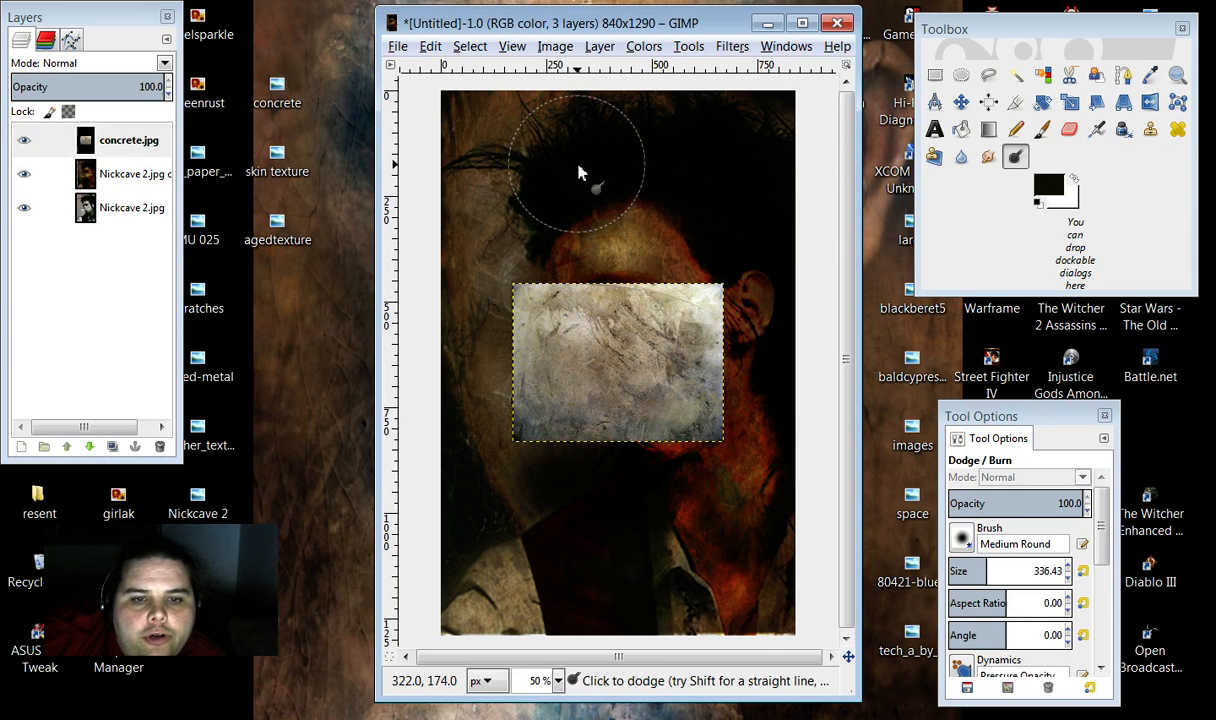
click(1070, 104)
drag(706, 307, 780, 163)
drag(557, 240, 480, 250)
drag(612, 436, 633, 620)
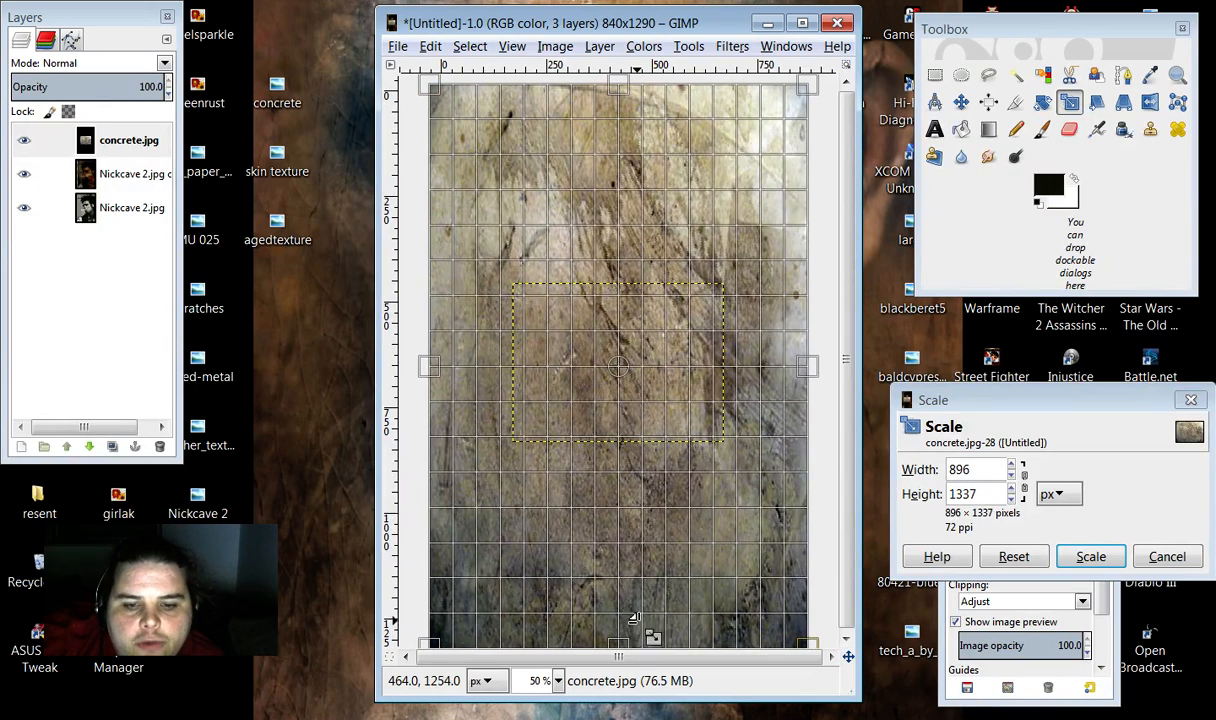
click(1091, 557)
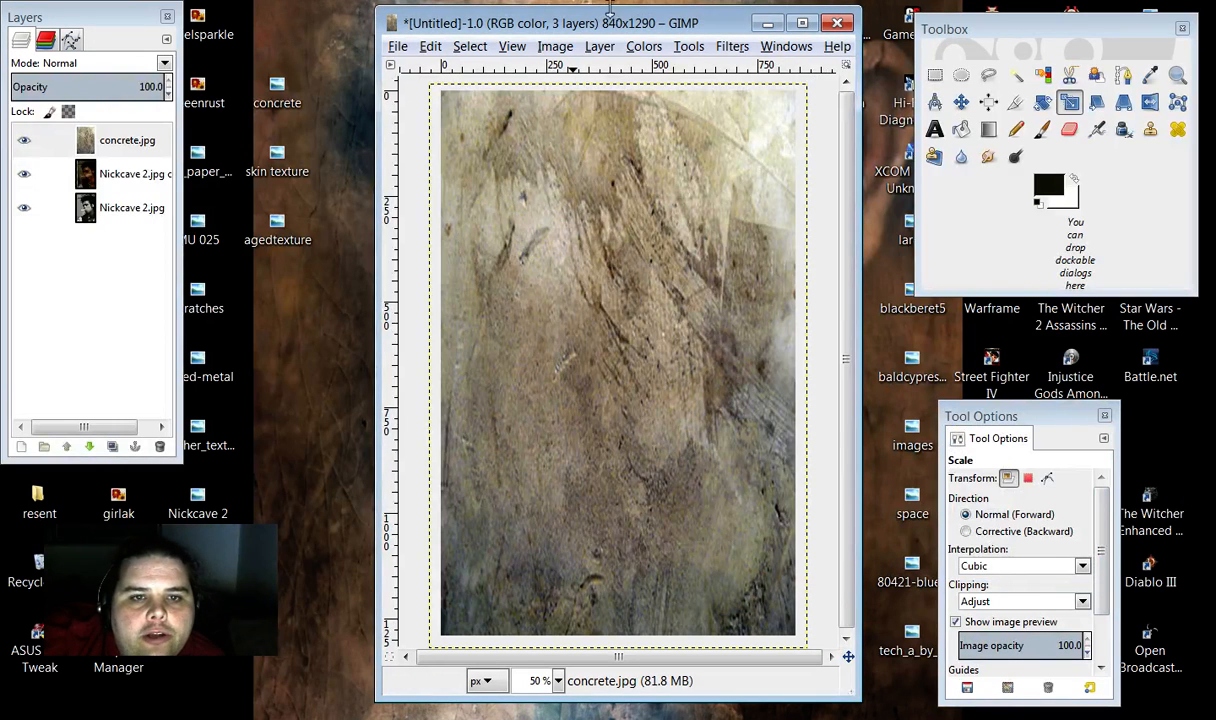
click(600, 47)
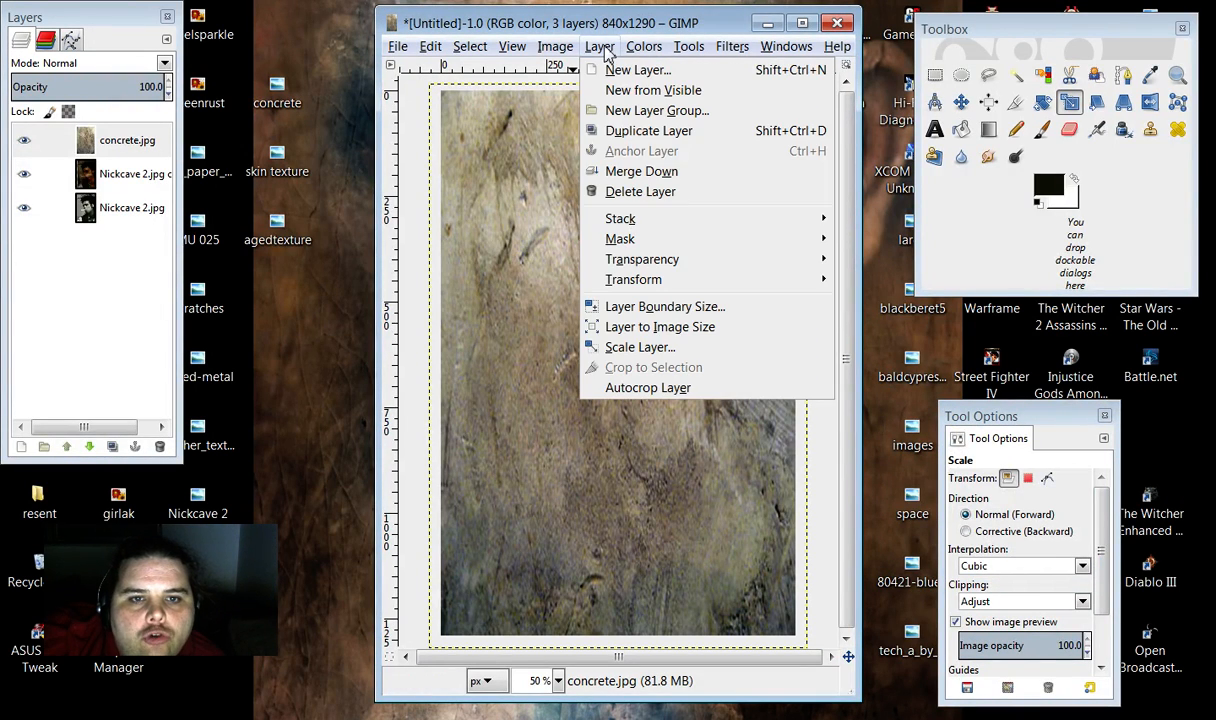
click(662, 327)
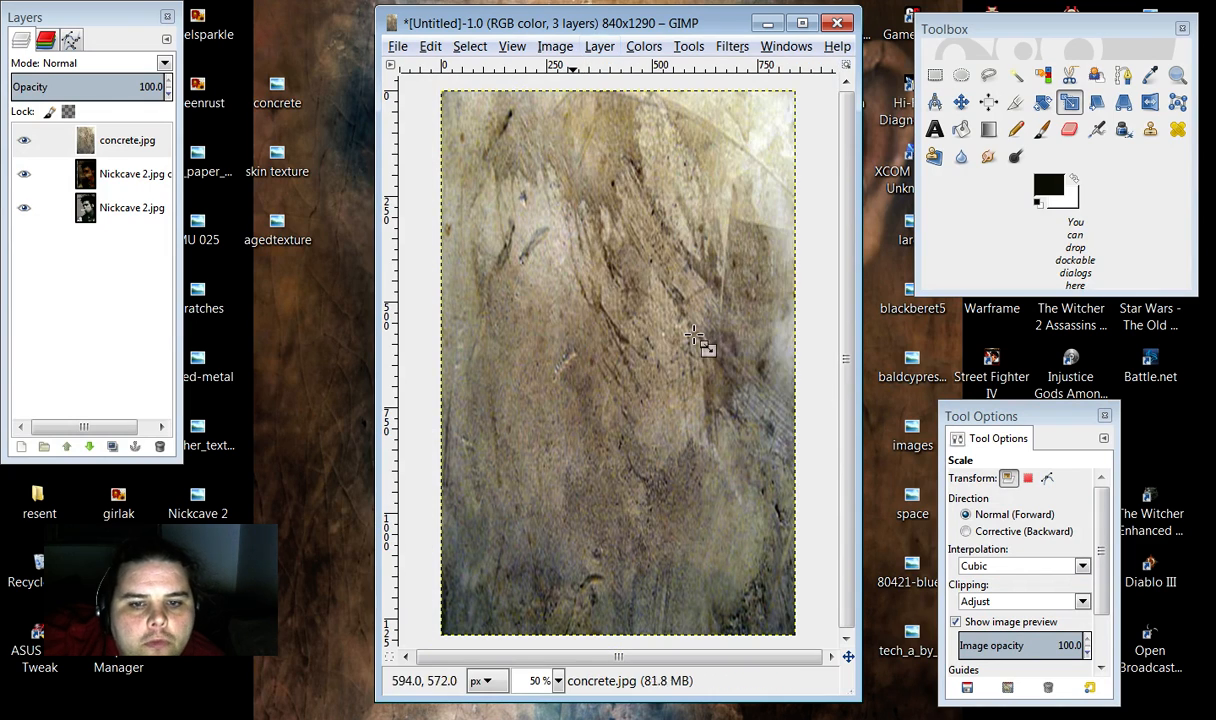
Step: Try the Dodge blend mode on the concrete.jpg layer, and set its mode to Multiply instead
click(164, 63)
click(90, 187)
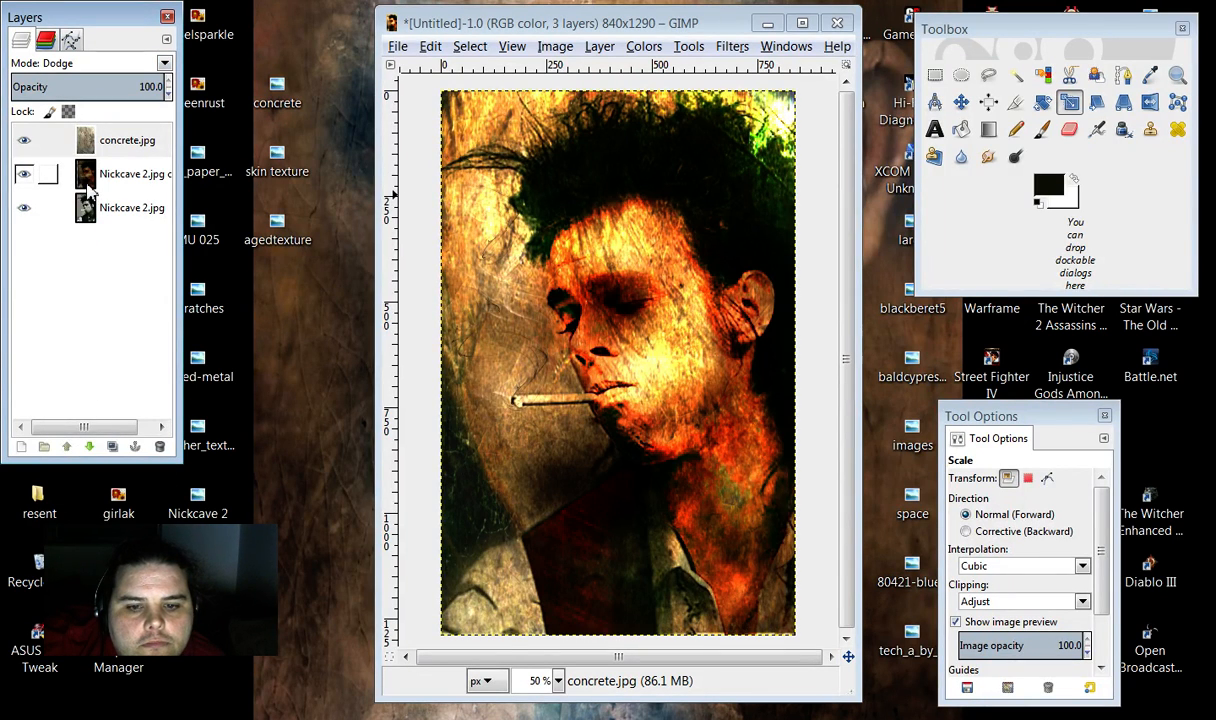
click(164, 63)
click(98, 256)
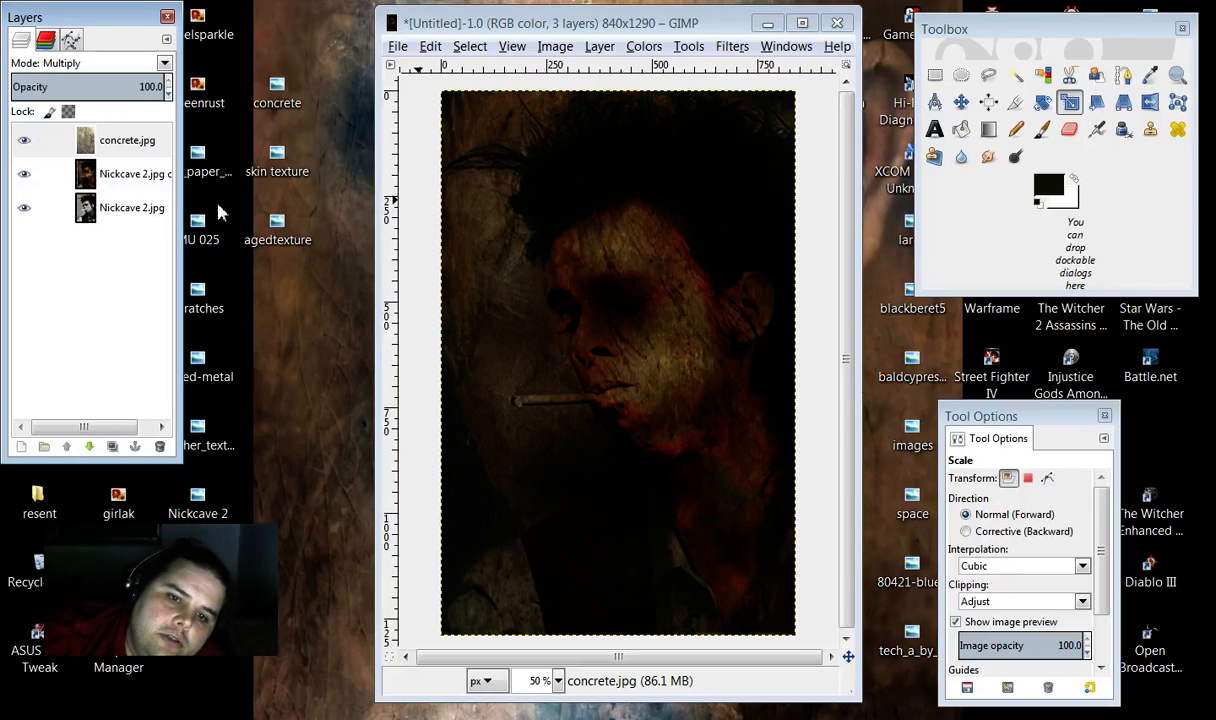
Step: Erase the concrete.jpg texture over the smoke, cigarette, neck, ear, shirt and hair with the Medium Round brush
click(1069, 131)
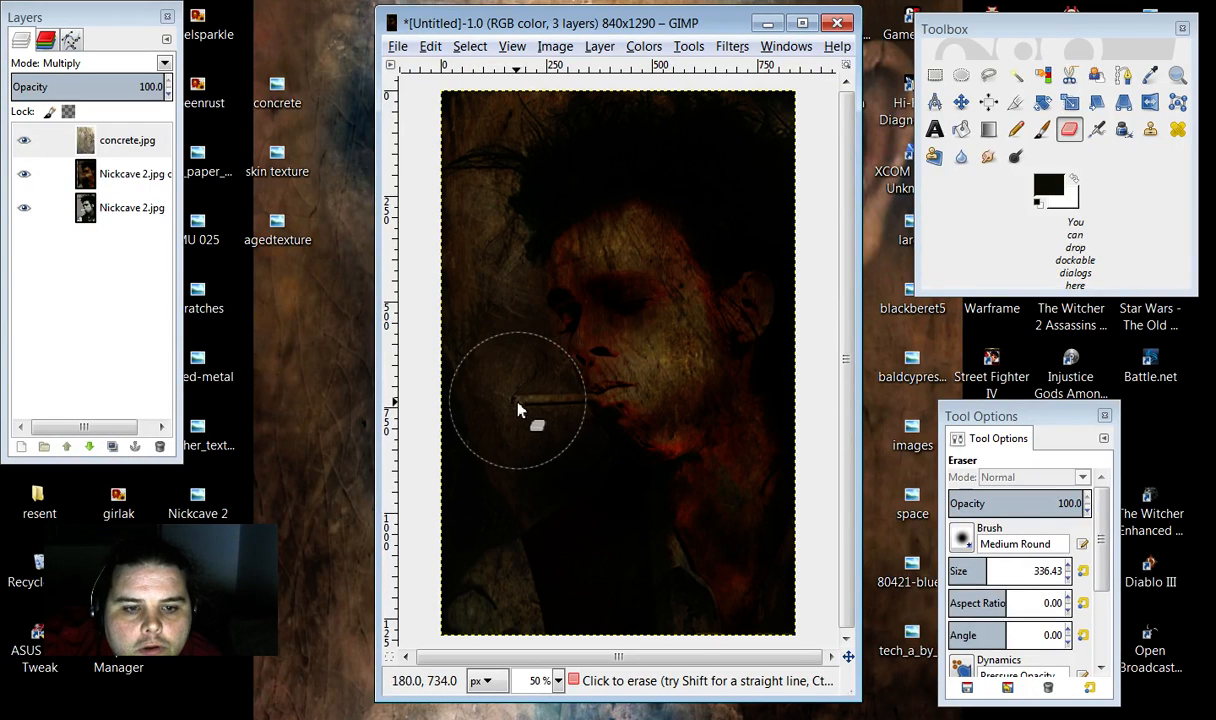
mouse_move(519, 409)
mouse_down()
mouse_move(618, 407)
mouse_move(549, 340)
mouse_move(502, 347)
mouse_move(493, 289)
mouse_up()
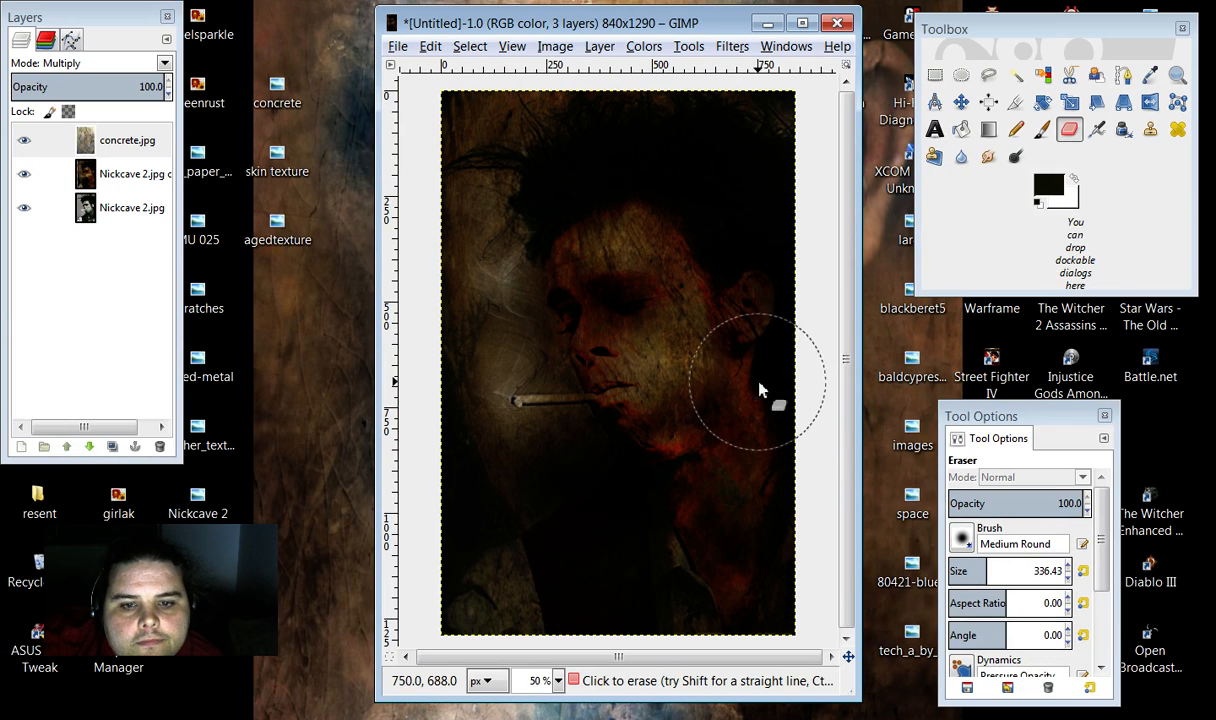
mouse_move(759, 383)
mouse_down()
mouse_move(779, 355)
mouse_move(776, 434)
mouse_move(711, 456)
mouse_move(648, 536)
mouse_move(611, 516)
mouse_move(627, 578)
mouse_move(565, 569)
mouse_move(580, 500)
mouse_move(480, 565)
mouse_move(615, 650)
mouse_up()
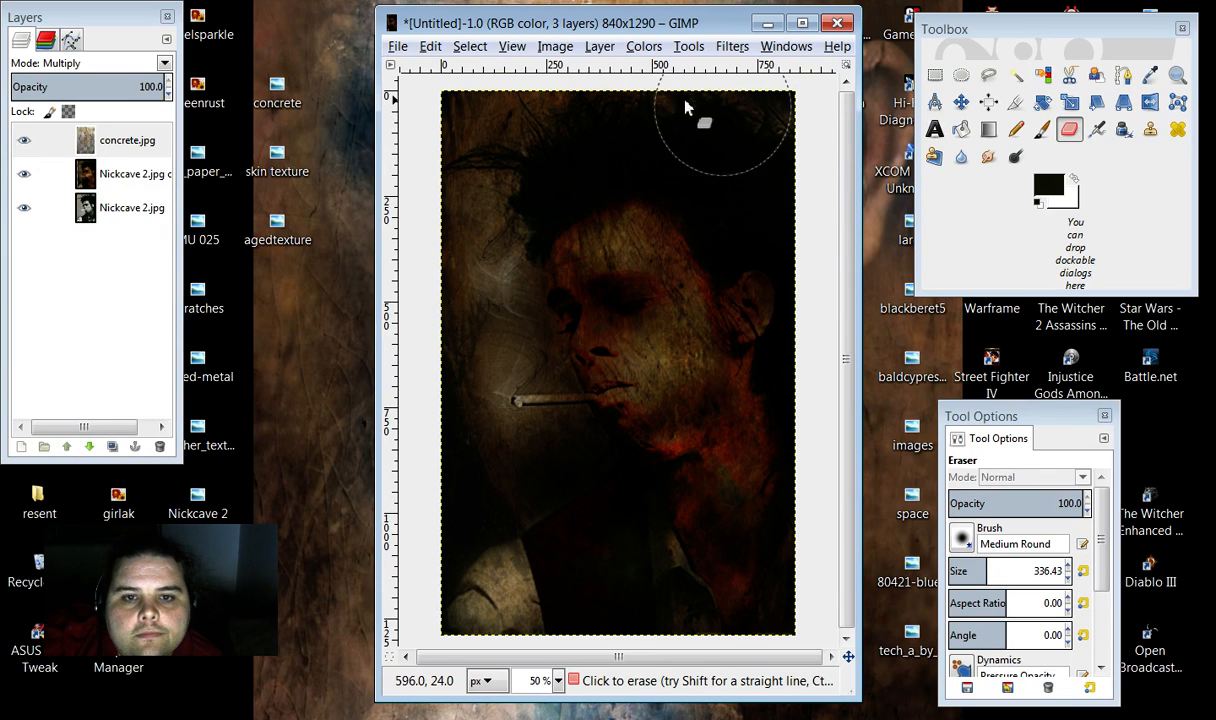
mouse_move(589, 117)
mouse_down()
mouse_move(545, 165)
mouse_move(497, 175)
mouse_move(653, 166)
mouse_move(802, 115)
mouse_move(788, 292)
mouse_move(806, 323)
mouse_up()
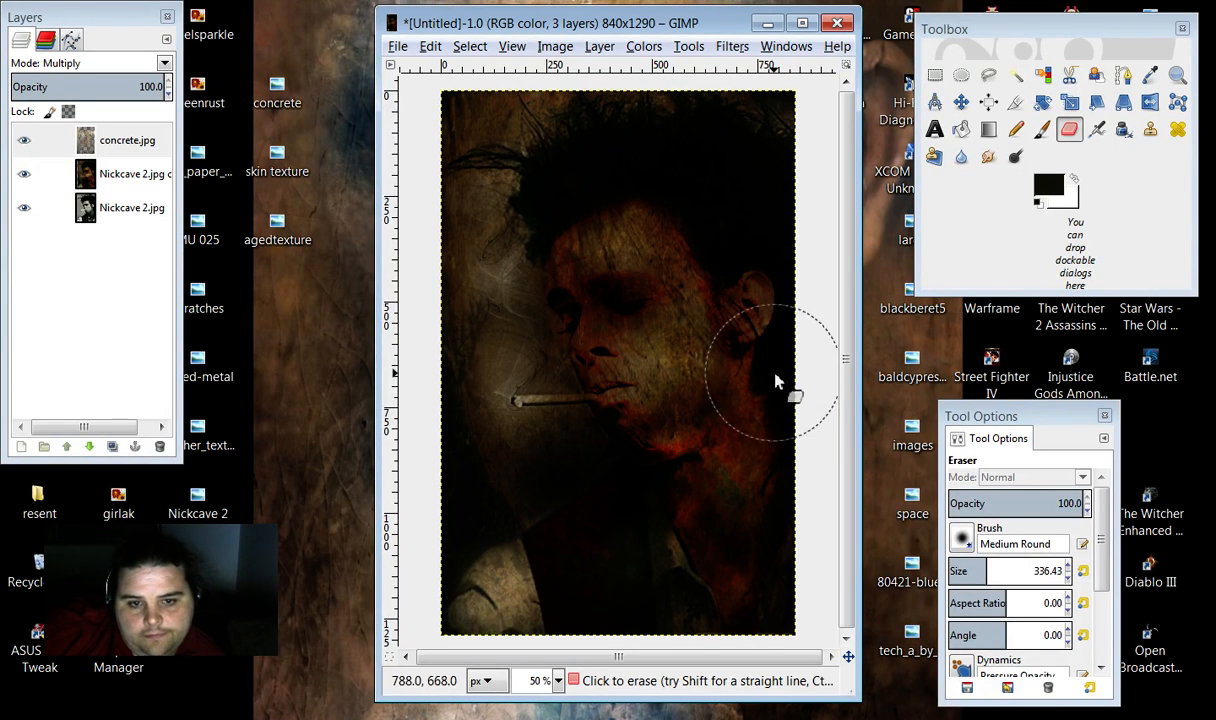
mouse_move(776, 381)
mouse_down()
mouse_move(784, 418)
mouse_move(749, 492)
mouse_move(782, 495)
mouse_move(827, 583)
mouse_move(829, 566)
mouse_move(798, 598)
mouse_move(788, 633)
mouse_move(837, 498)
mouse_move(736, 266)
mouse_move(749, 235)
mouse_move(835, 210)
mouse_up()
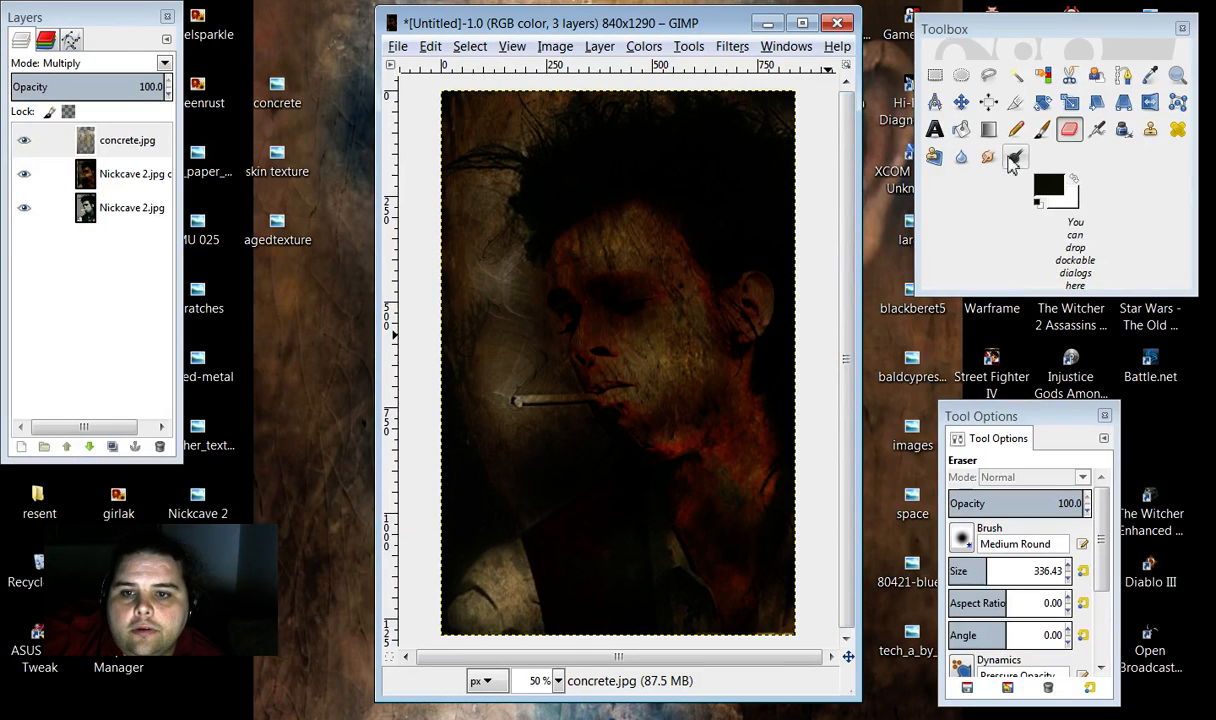
Step: Dodge and burn the remaining concrete.jpg texture over the face and neck, and merge the layer down into the copied portrait layer
click(1012, 157)
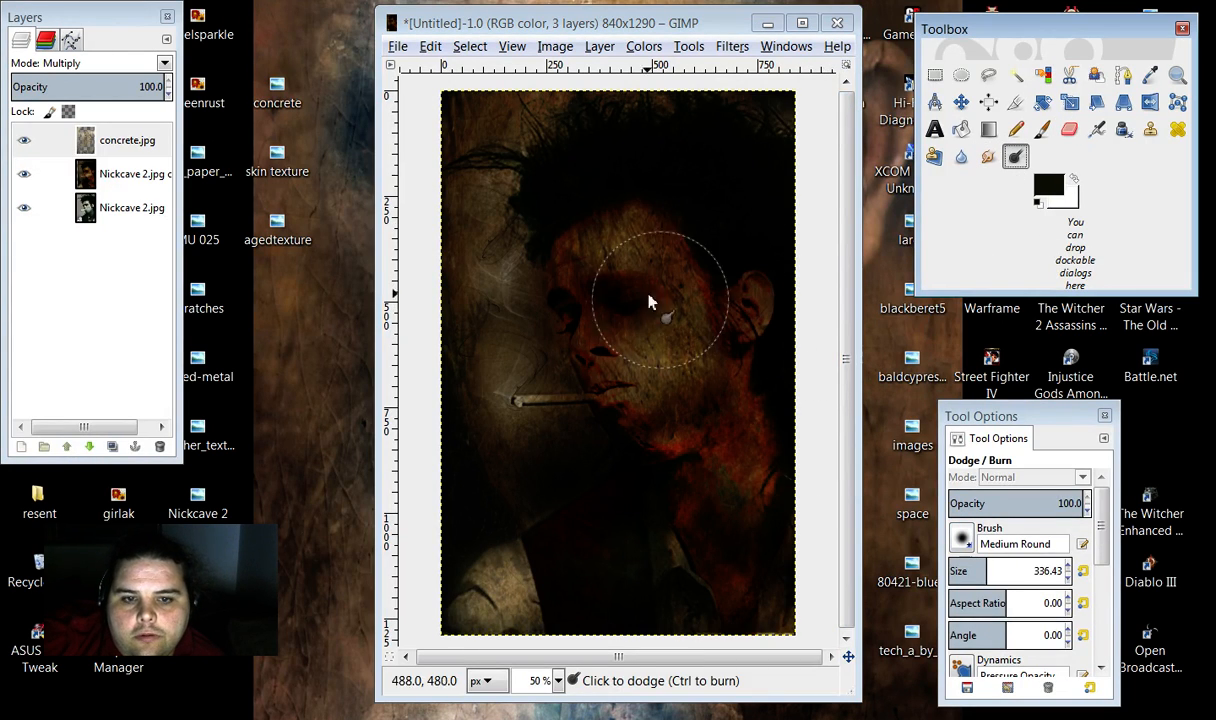
mouse_move(649, 302)
mouse_down()
mouse_move(637, 255)
mouse_move(800, 275)
mouse_move(810, 287)
mouse_move(783, 342)
mouse_move(712, 364)
mouse_up()
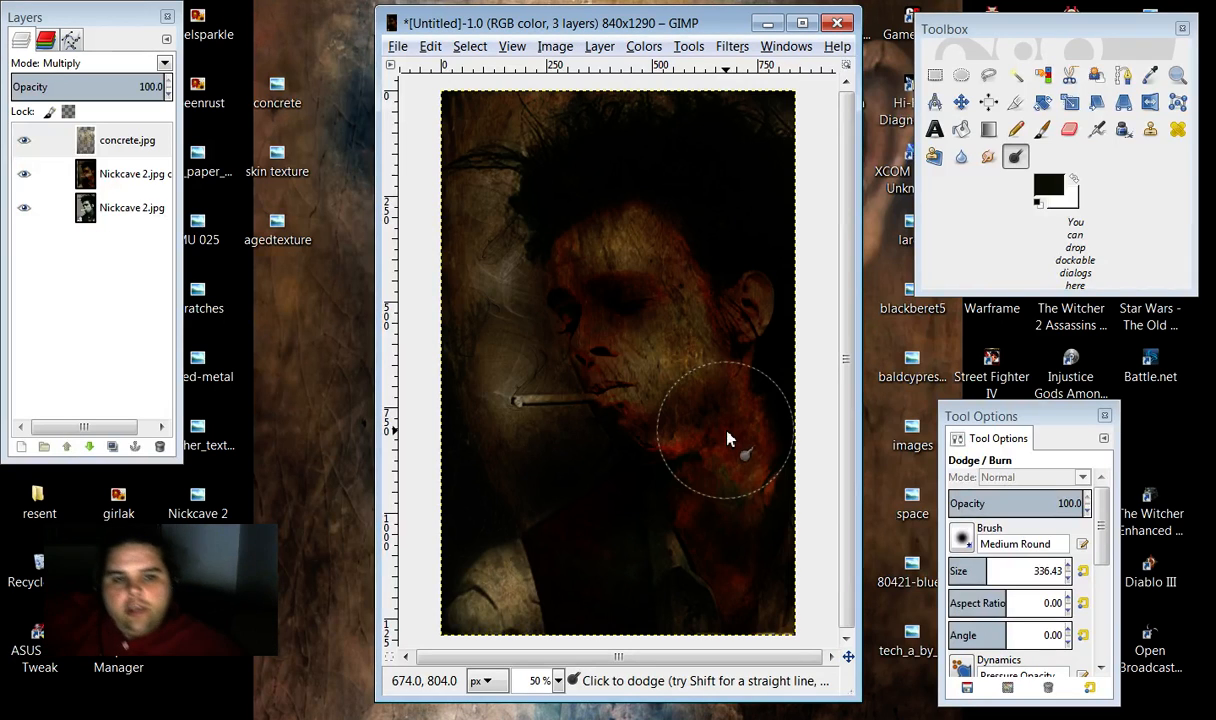
key(ctrl)
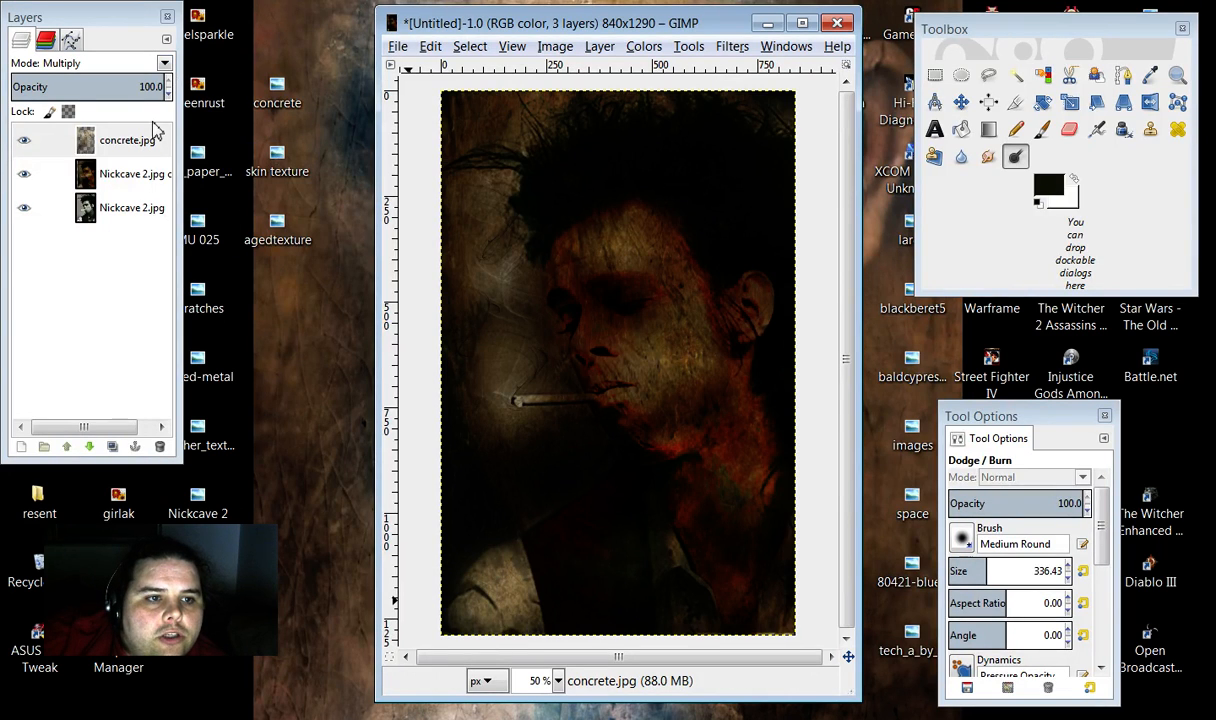
right_click(150, 145)
click(238, 283)
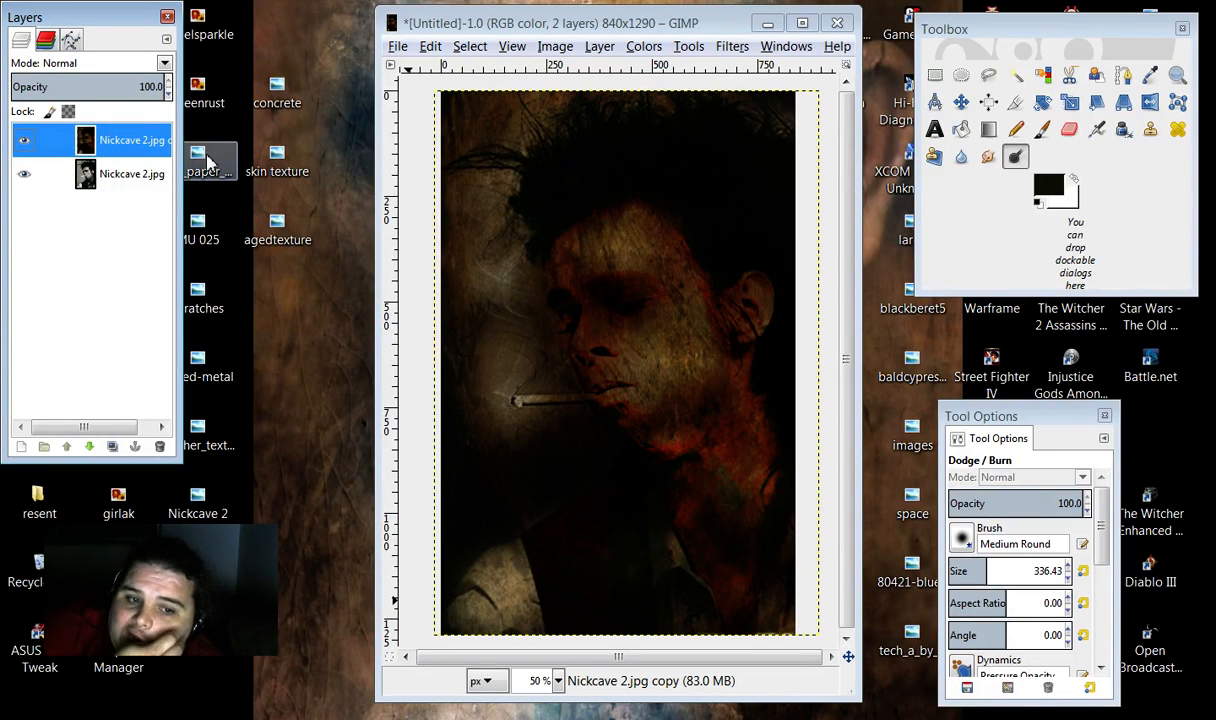
Step: Add the old_paper_9 texture as a new layer, scale it to 868 × 1310 px over the portrait, and fit the layer to the image size
drag(207, 163, 508, 182)
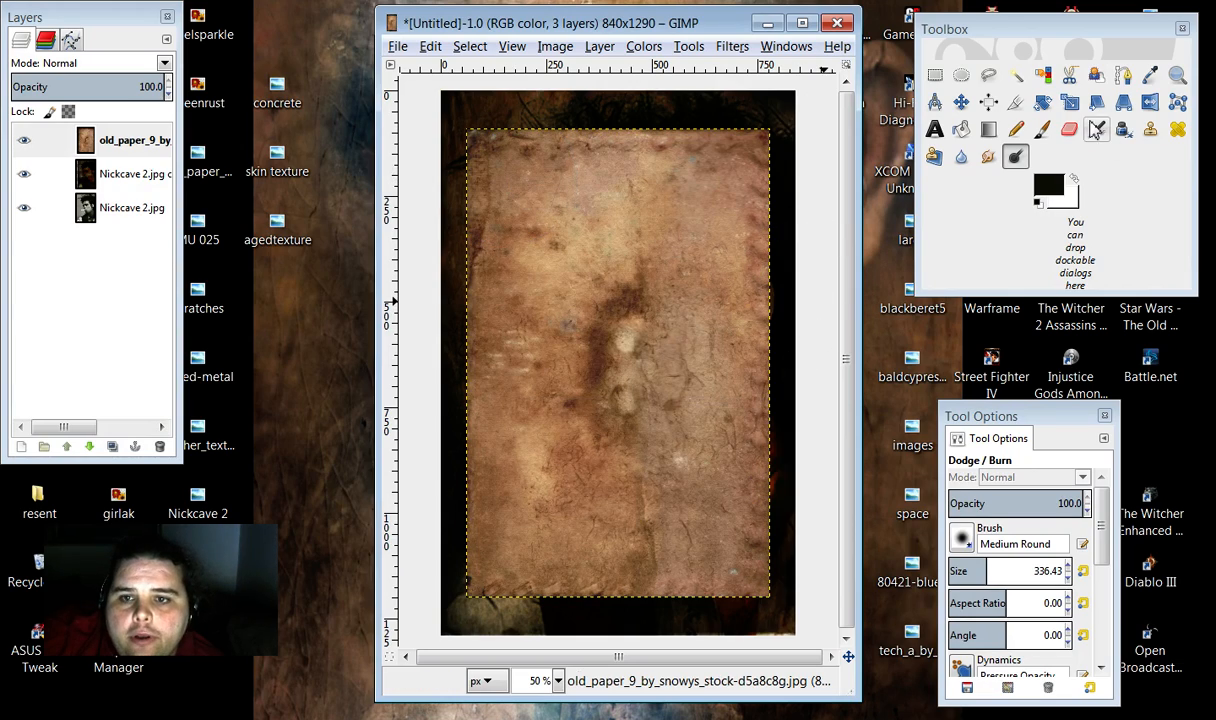
key(shift+s)
drag(728, 172, 761, 127)
drag(534, 157, 501, 158)
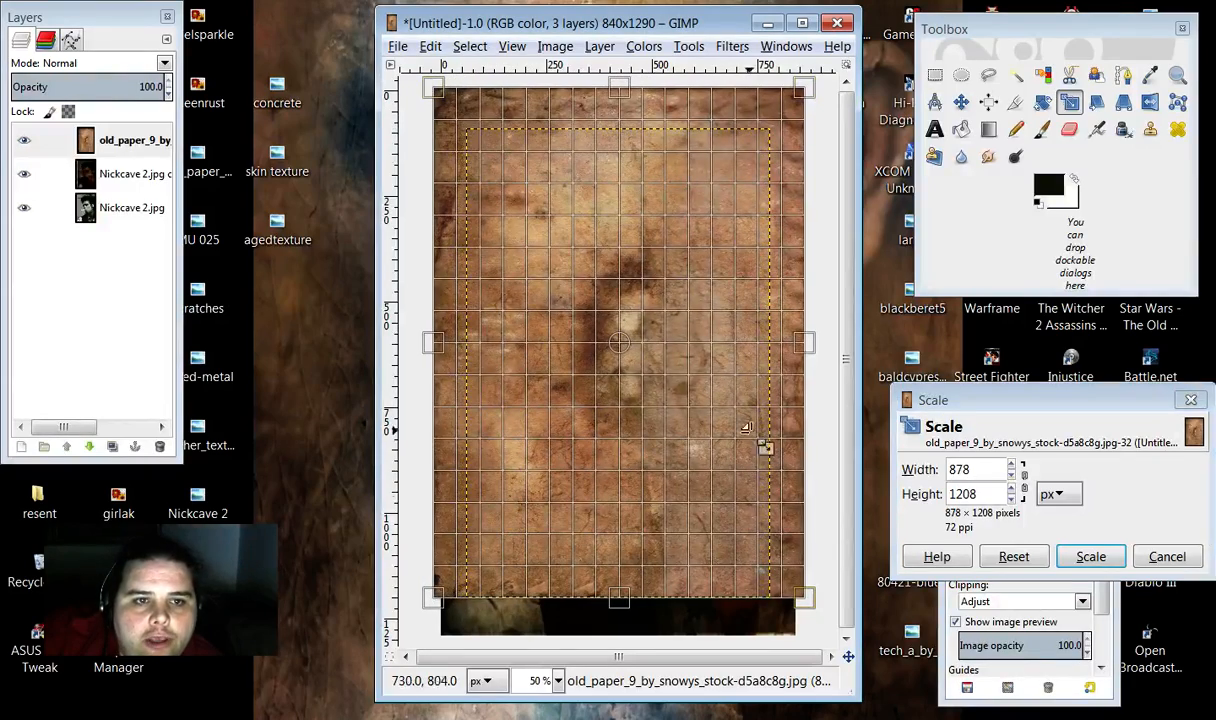
drag(639, 515, 627, 591)
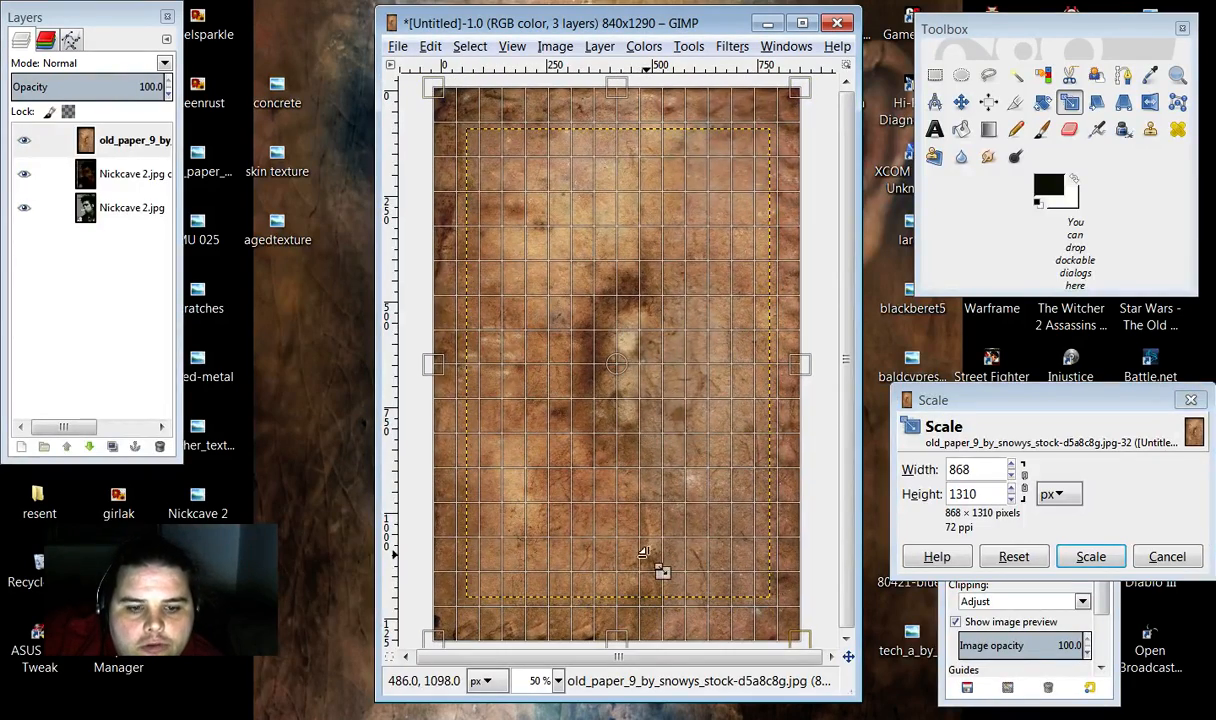
click(1085, 557)
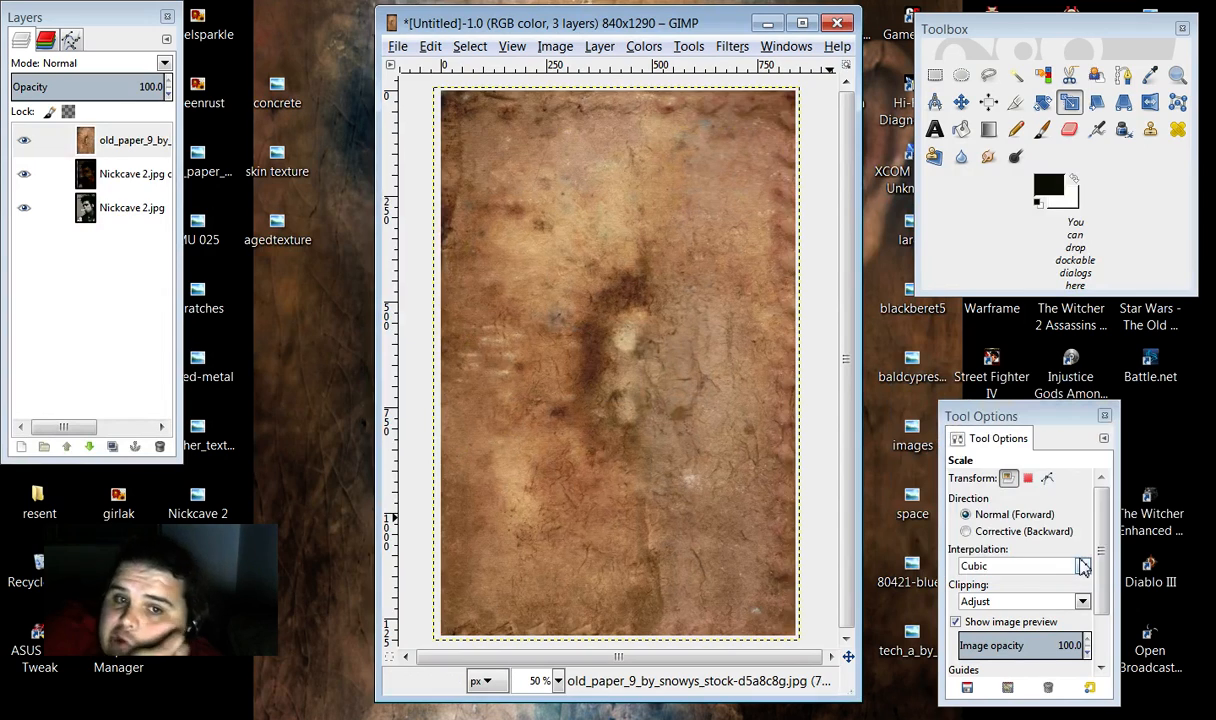
click(600, 50)
click(660, 327)
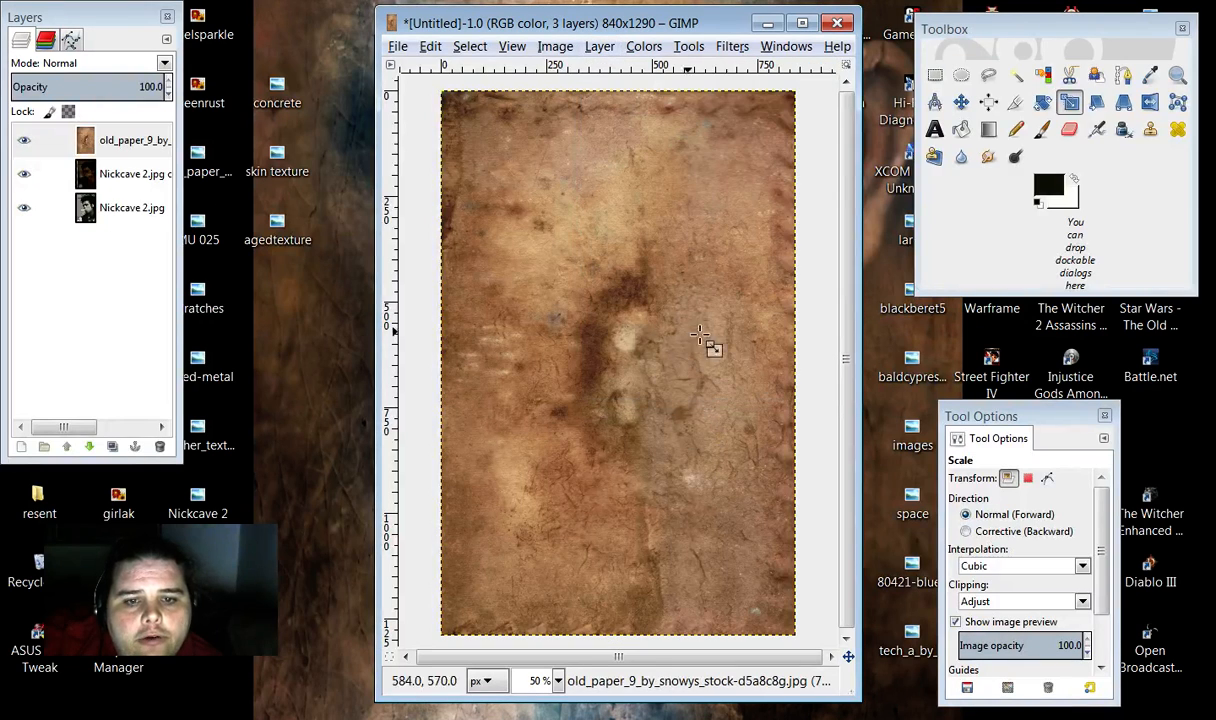
Step: Try the Dodge, Multiply, Overlay and Hard light blend modes on the old paper layer
click(164, 63)
click(118, 185)
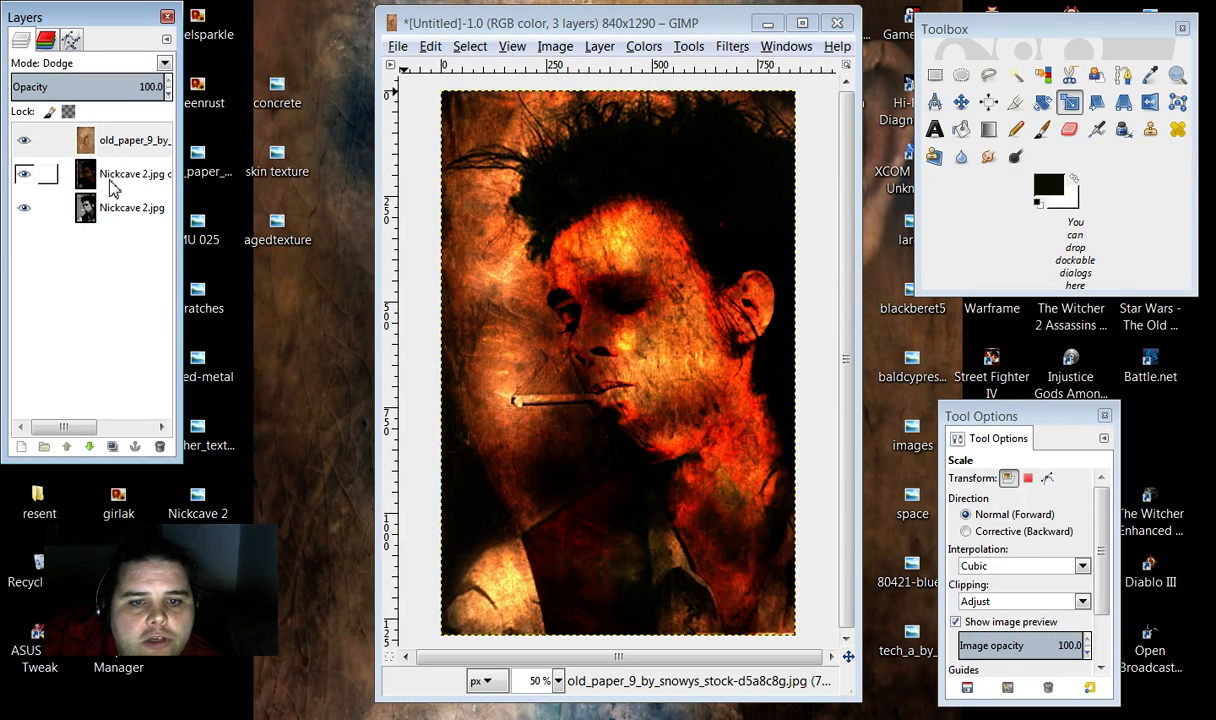
click(164, 63)
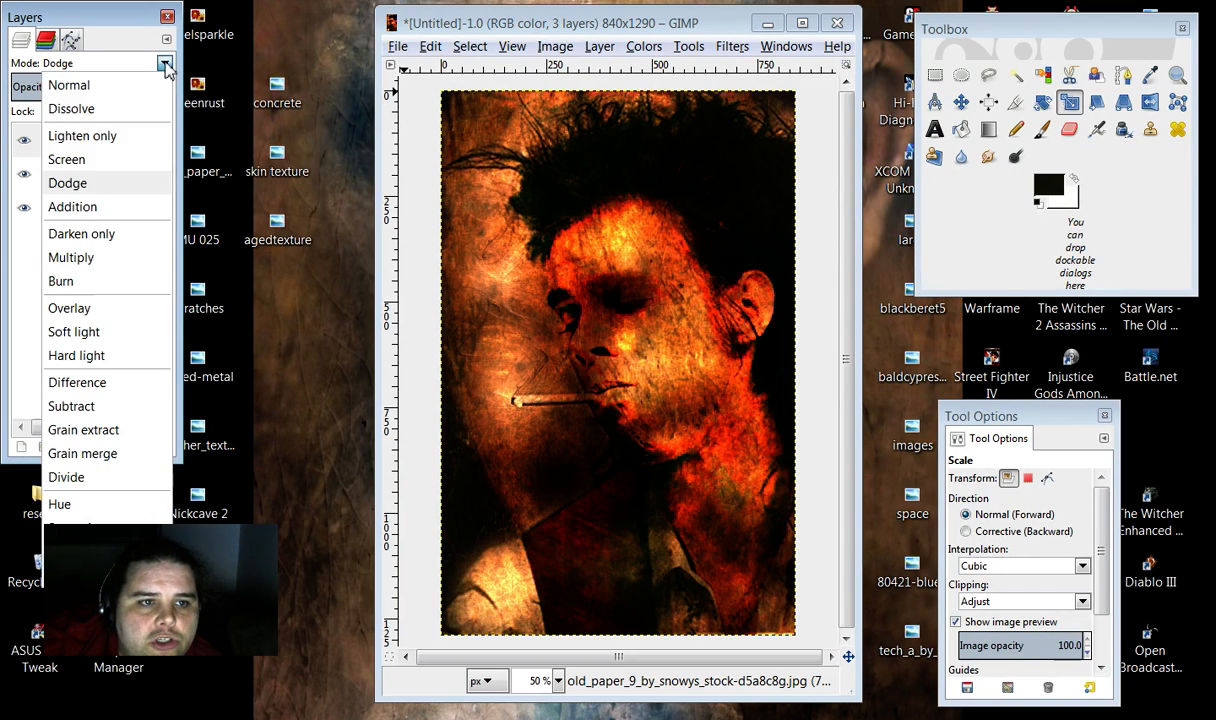
click(90, 258)
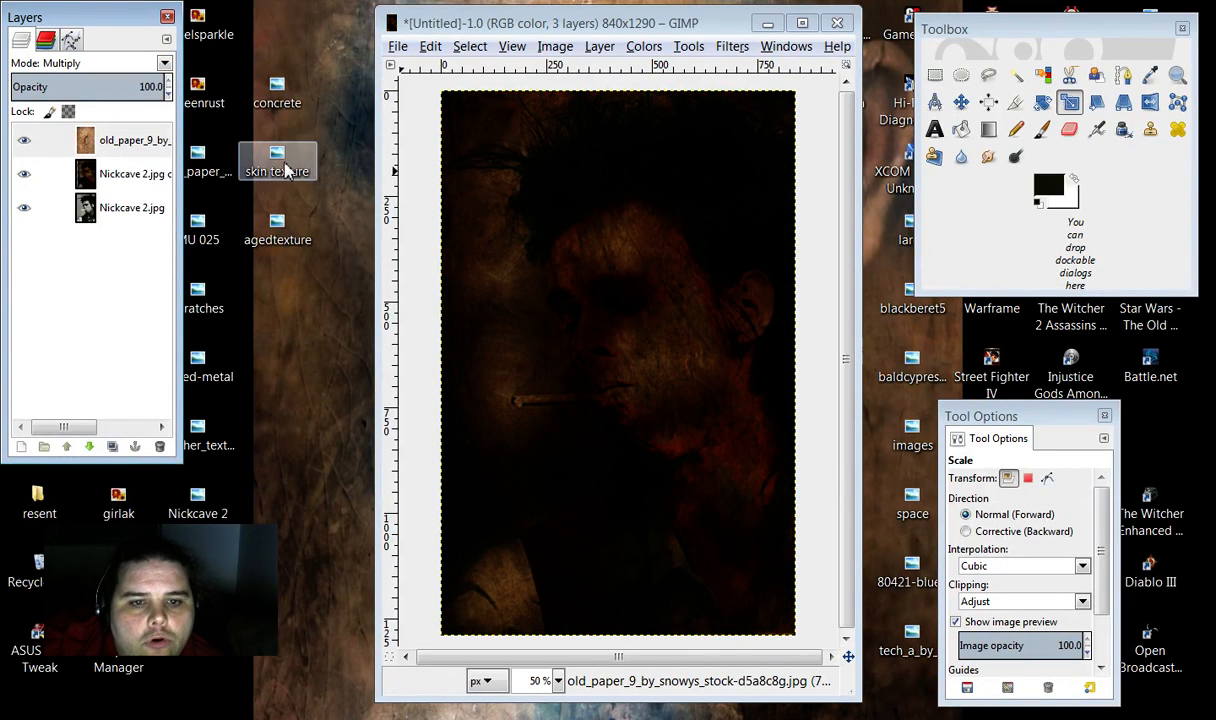
click(164, 64)
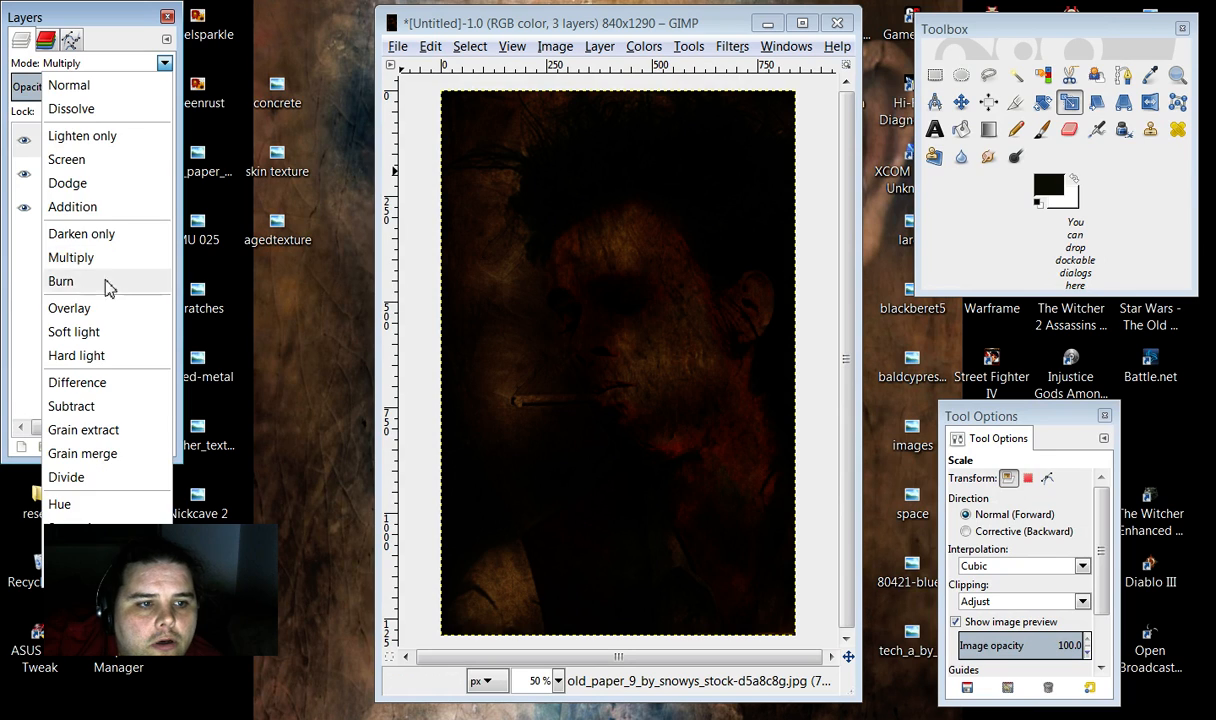
click(104, 311)
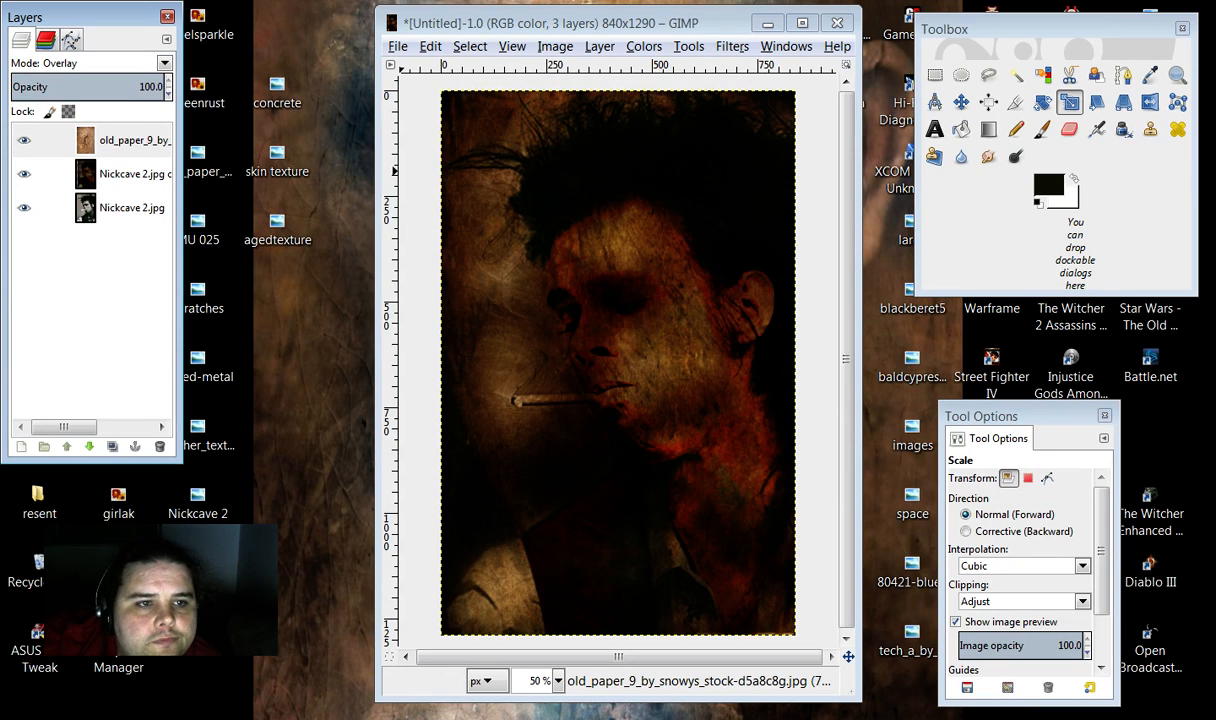
click(164, 64)
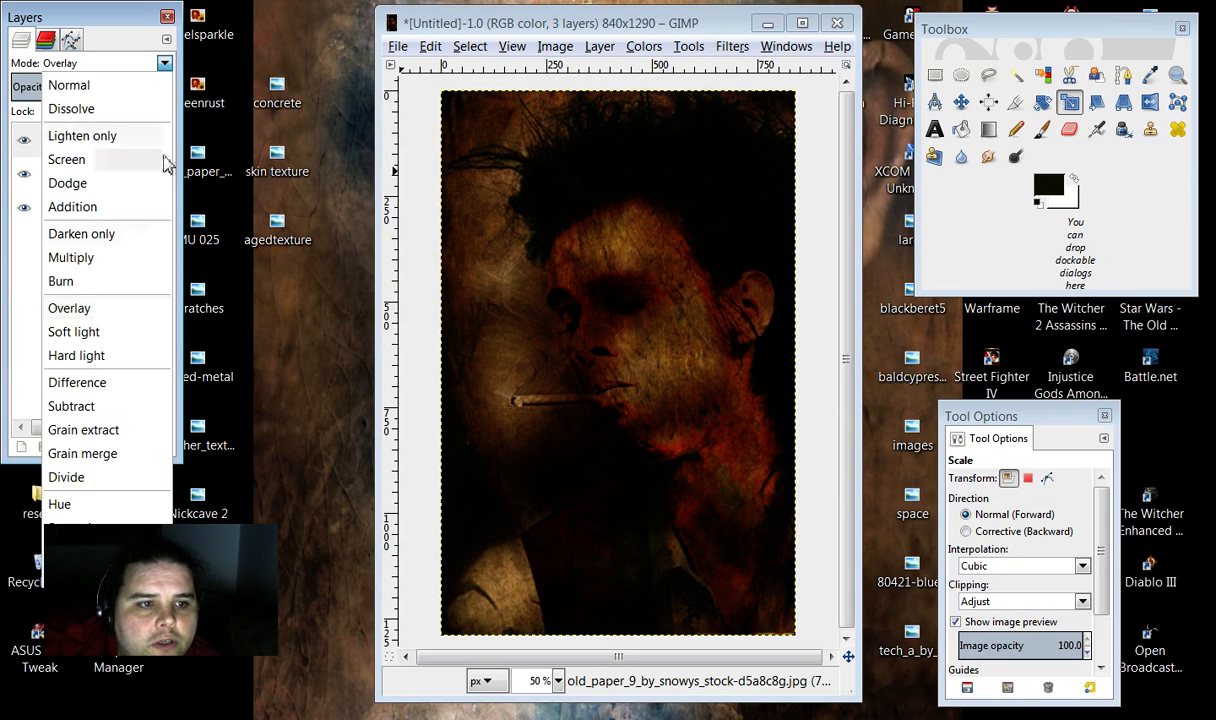
click(88, 352)
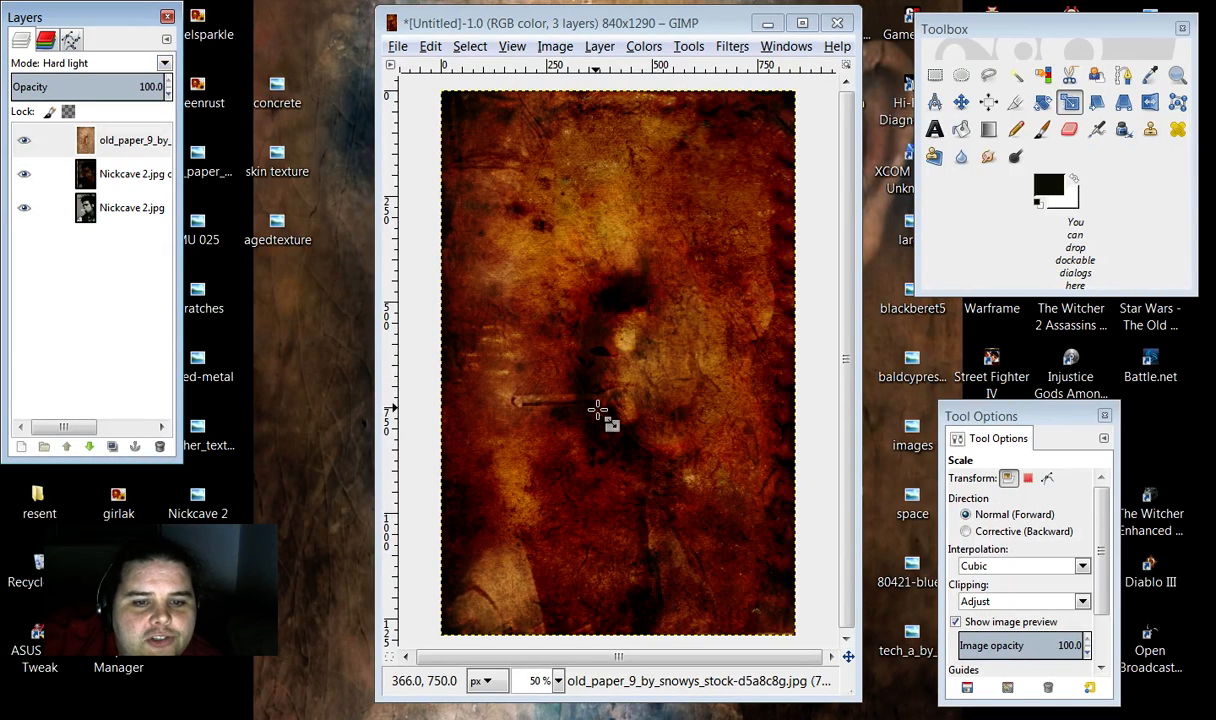
Step: Try Difference, Grain extract and Grain merge on the old paper layer, and set its blend mode to Color
click(165, 64)
click(124, 385)
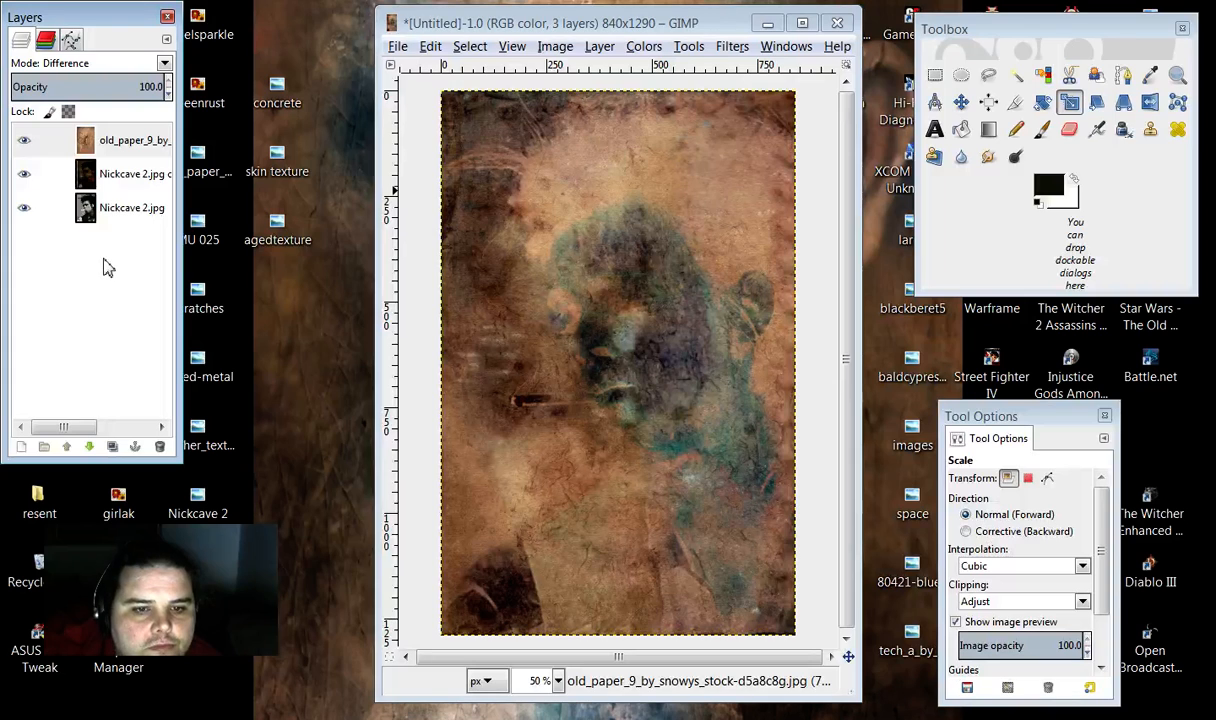
click(165, 64)
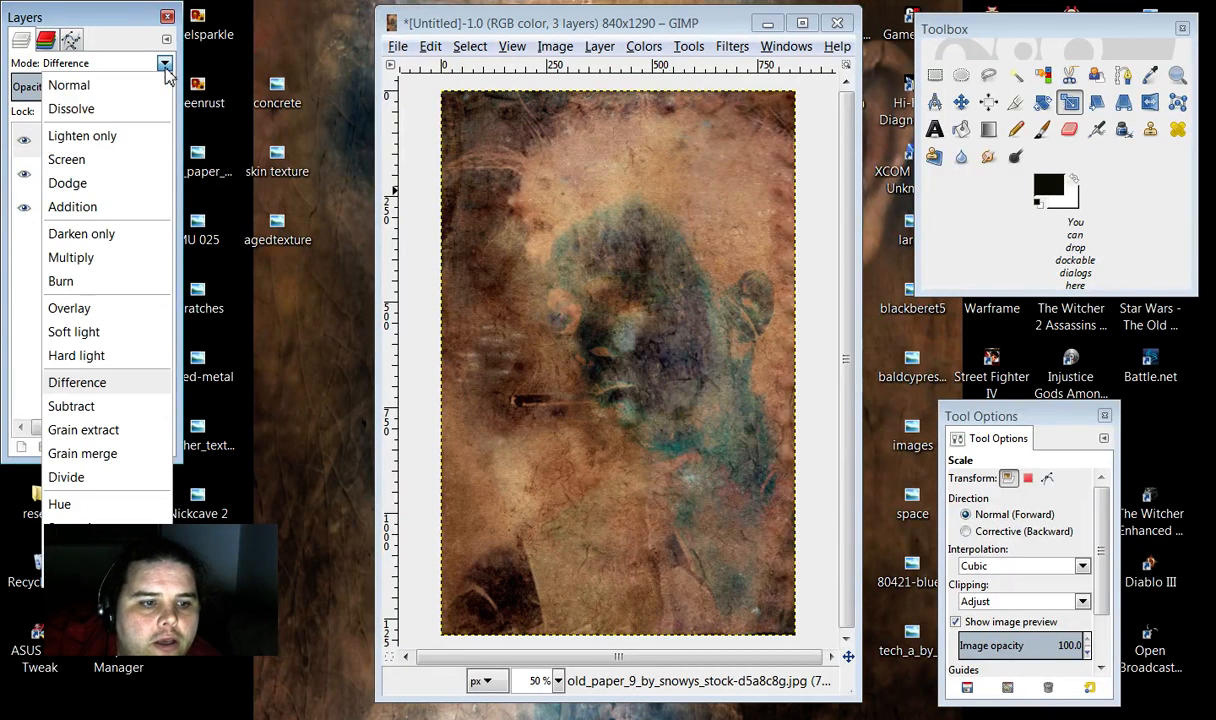
click(96, 425)
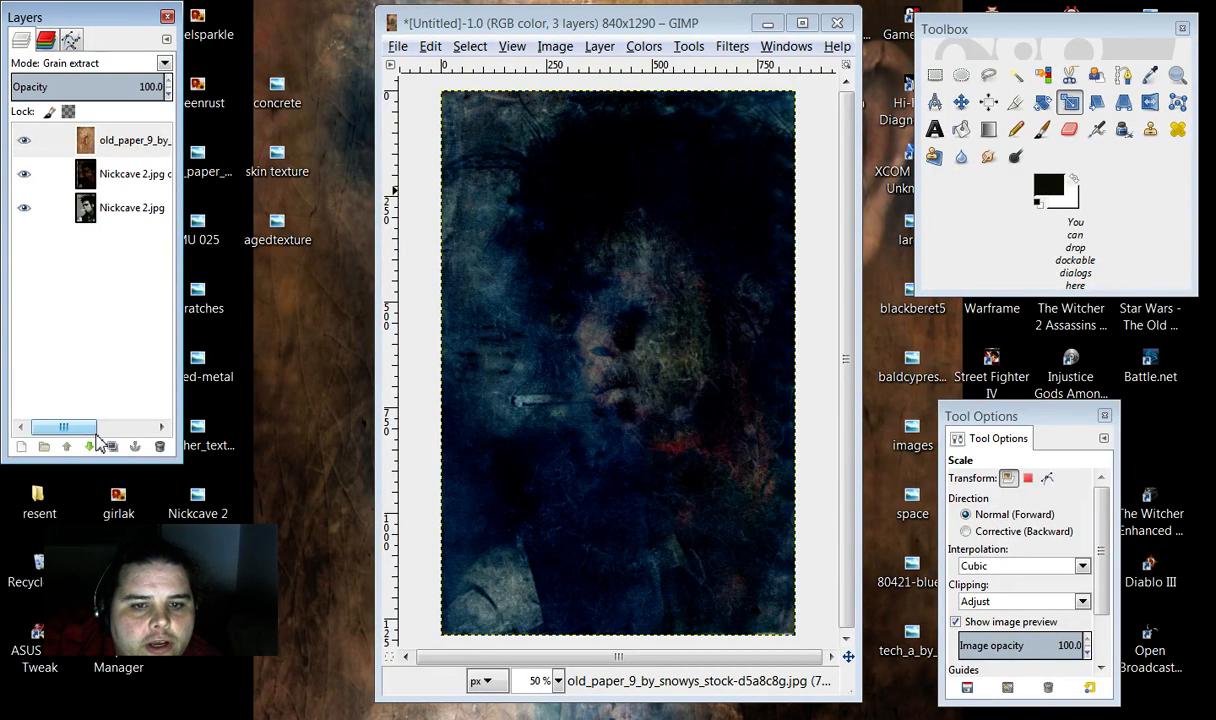
click(165, 64)
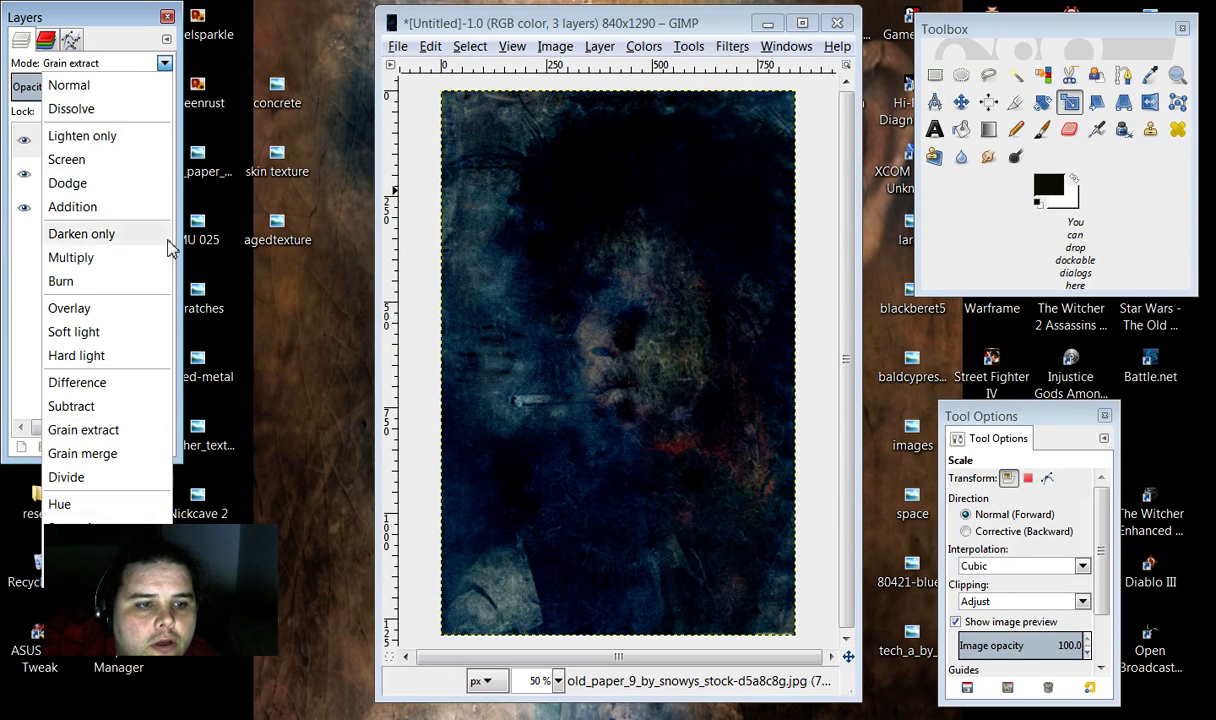
click(125, 458)
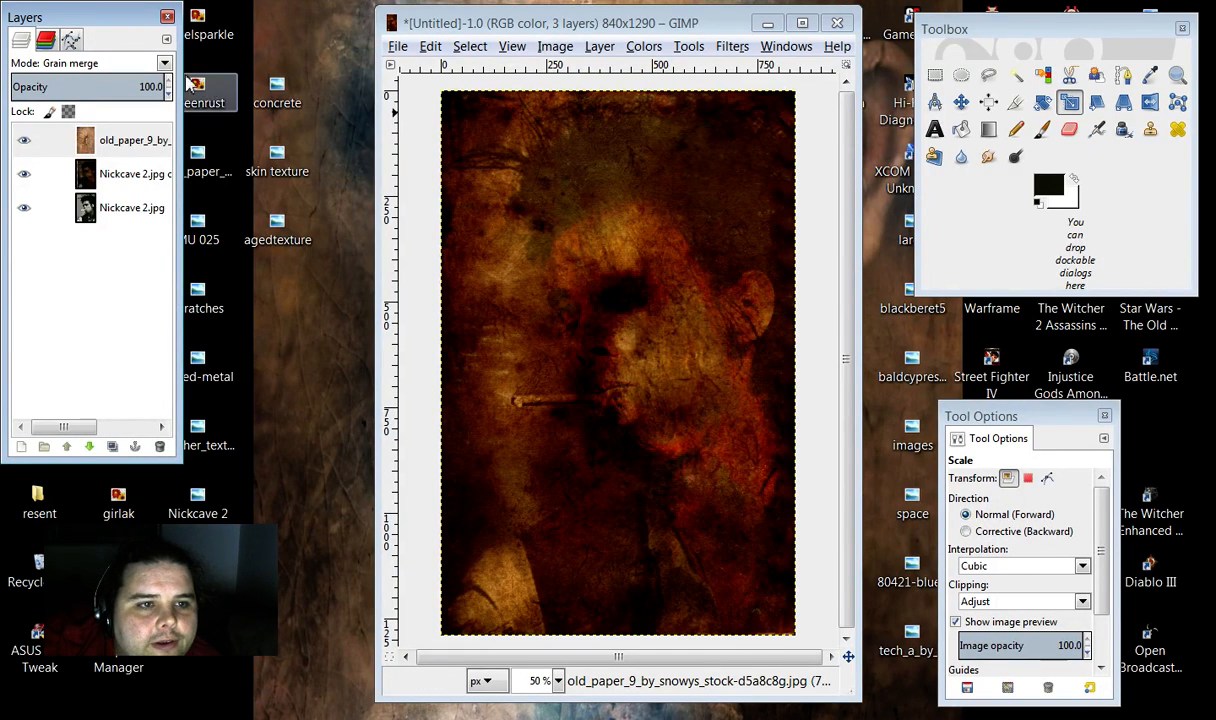
click(165, 63)
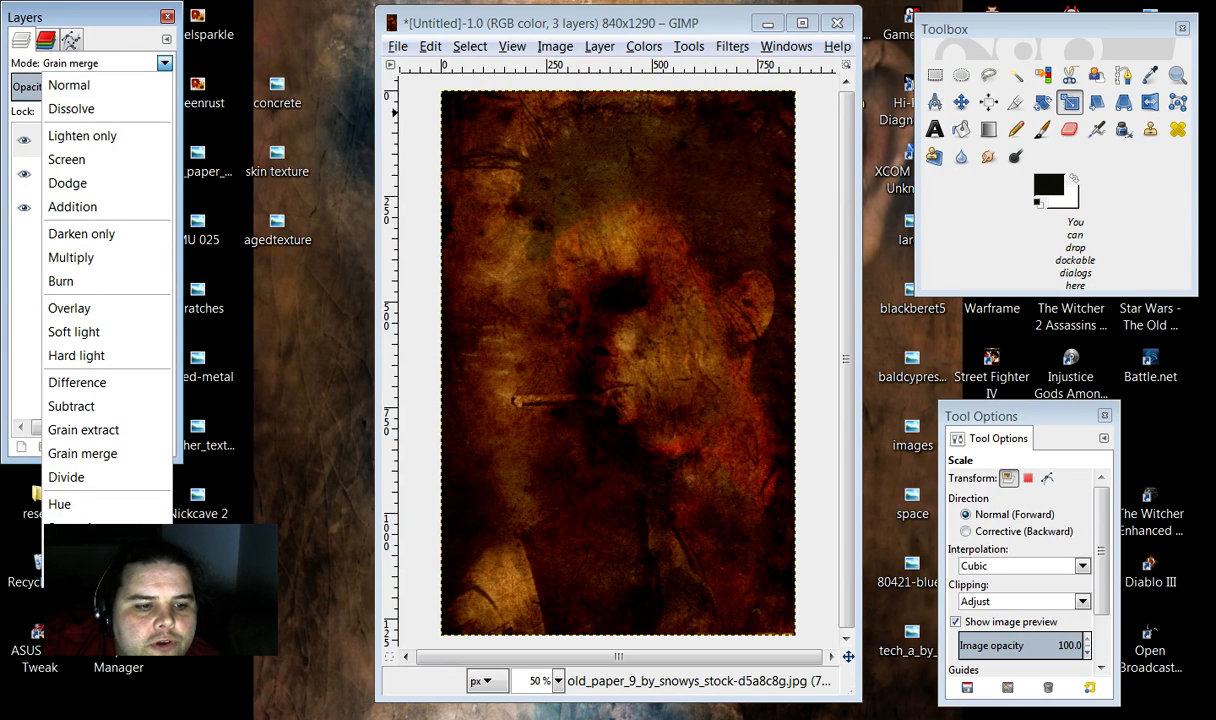
click(70, 551)
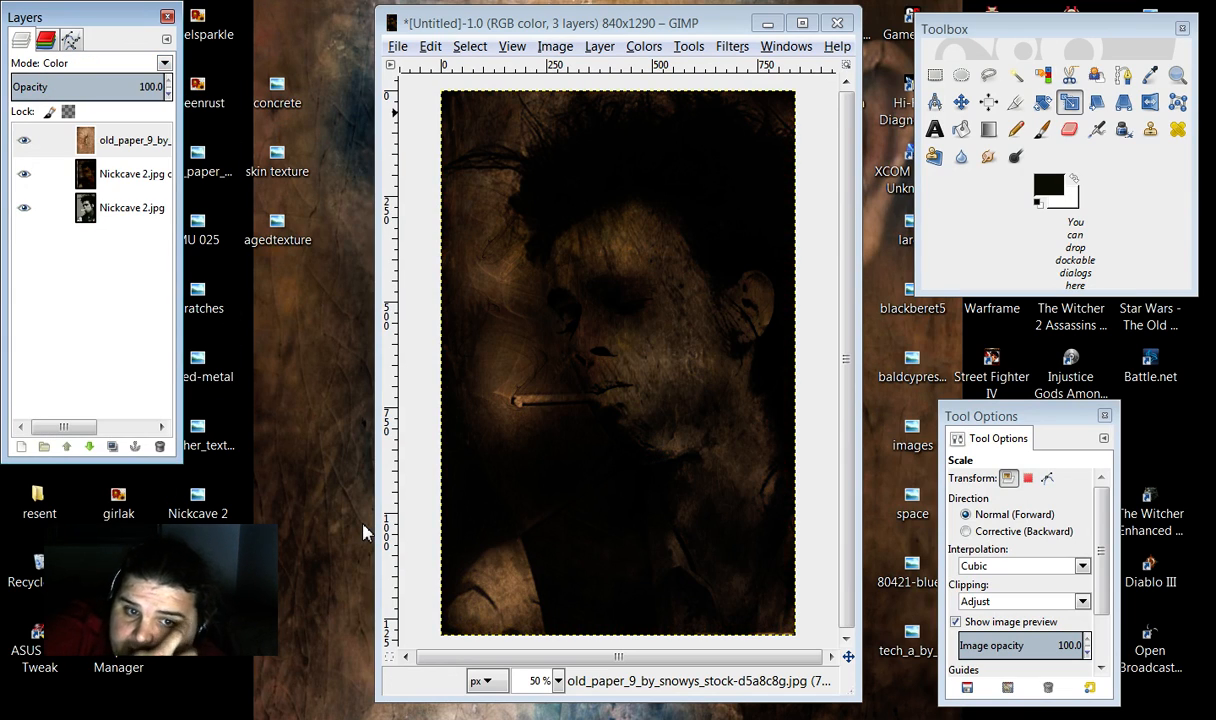
Step: Try painting over the cigarette and cheek on the old paper layer with the Medium Round paintbrush at size 336.43
click(1015, 157)
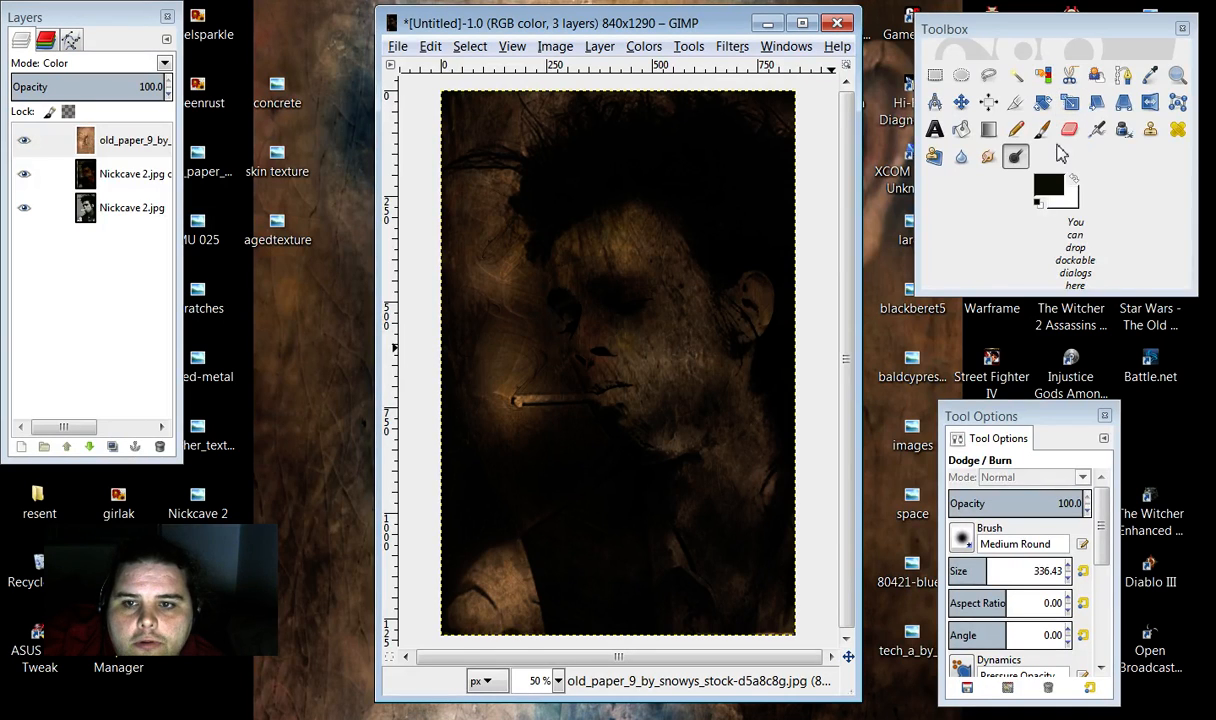
click(1042, 129)
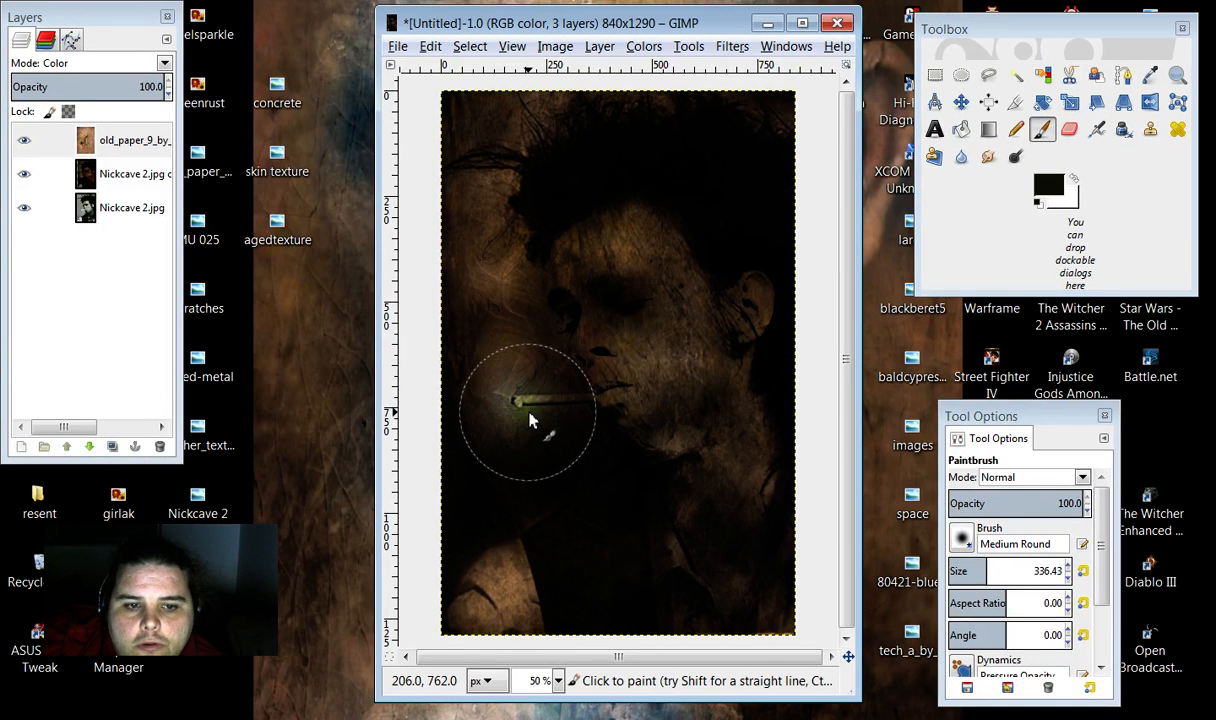
mouse_move(530, 420)
mouse_down()
mouse_move(599, 385)
mouse_move(528, 403)
mouse_up()
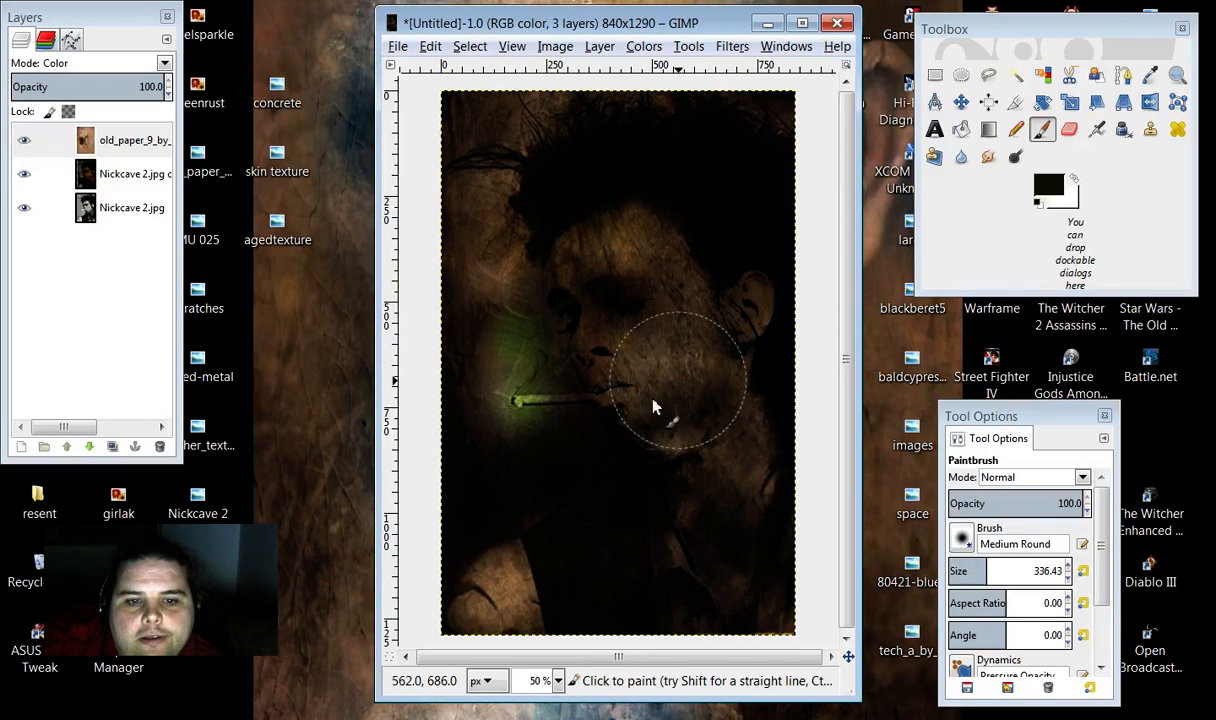
right_click(538, 421)
mouse_move(574, 463)
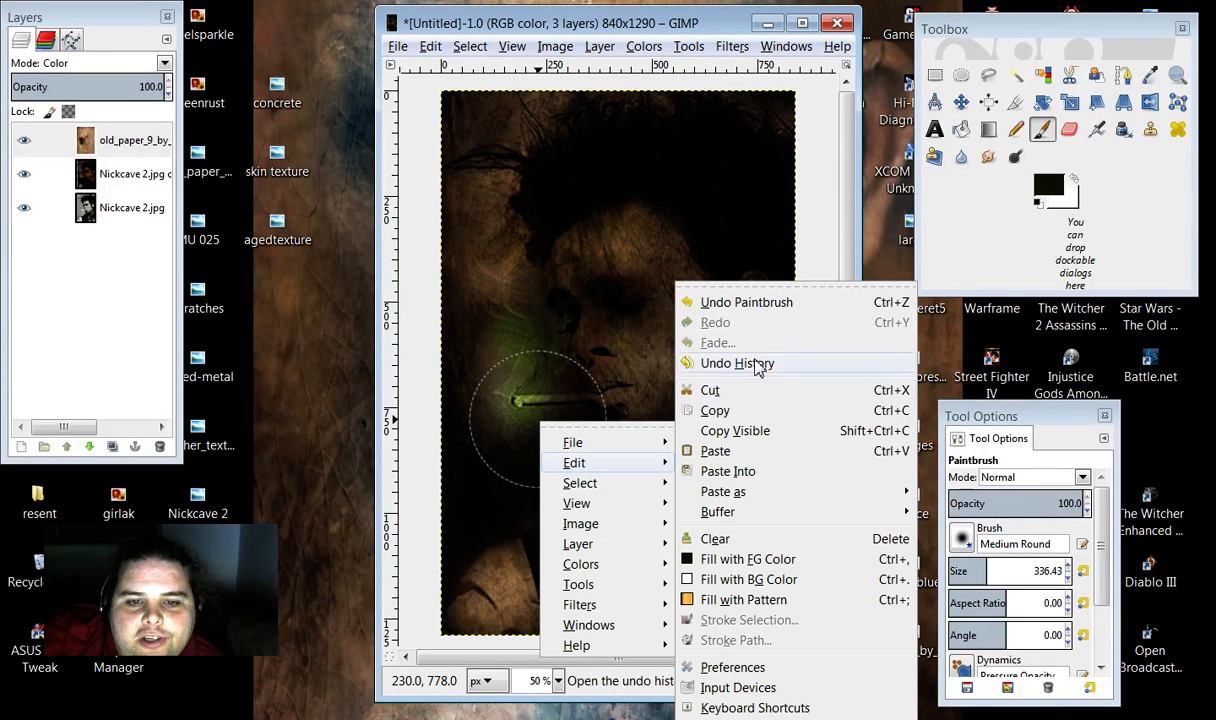
click(645, 300)
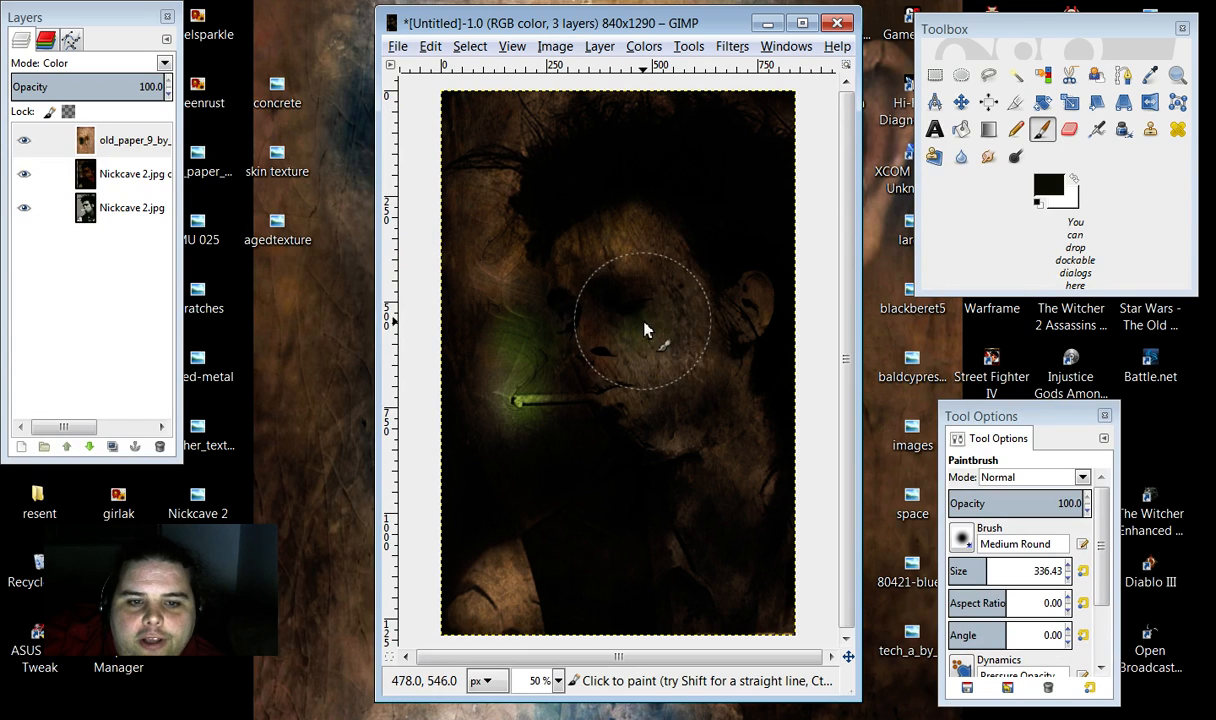
Step: Undo all the paintbrush strokes on the old paper layer by going back to an earlier Dodge/Burn state in the undo history
right_click(651, 350)
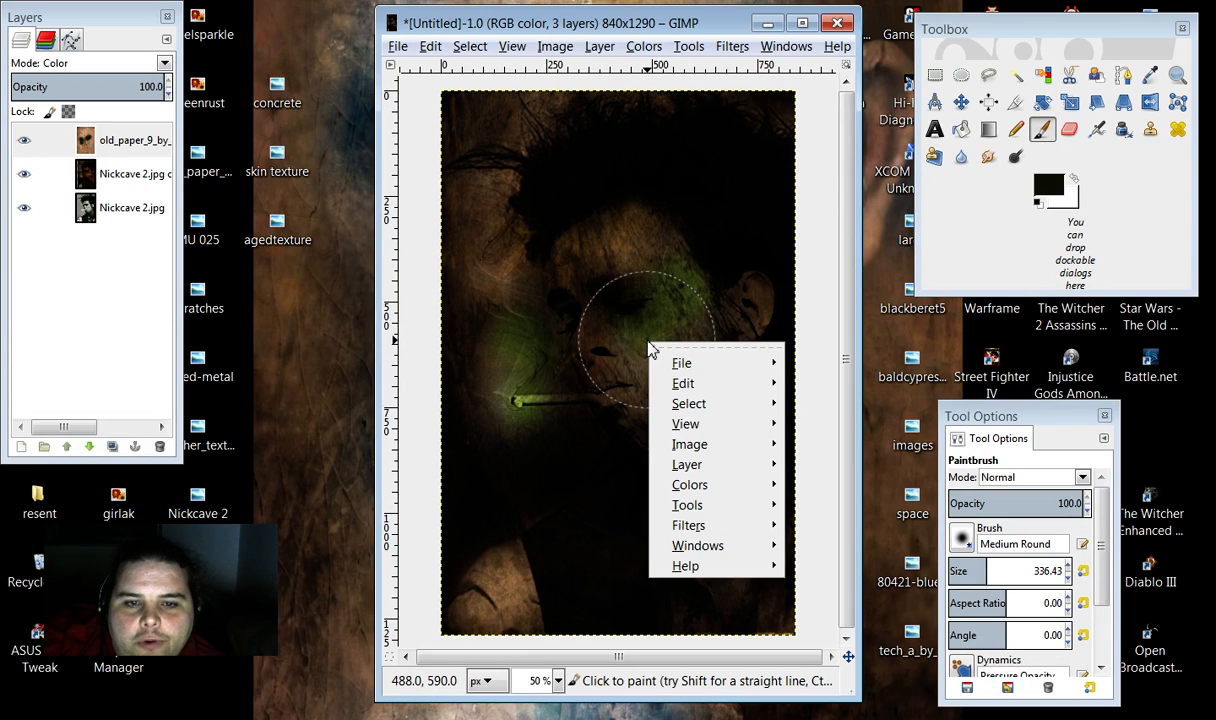
mouse_move(698, 387)
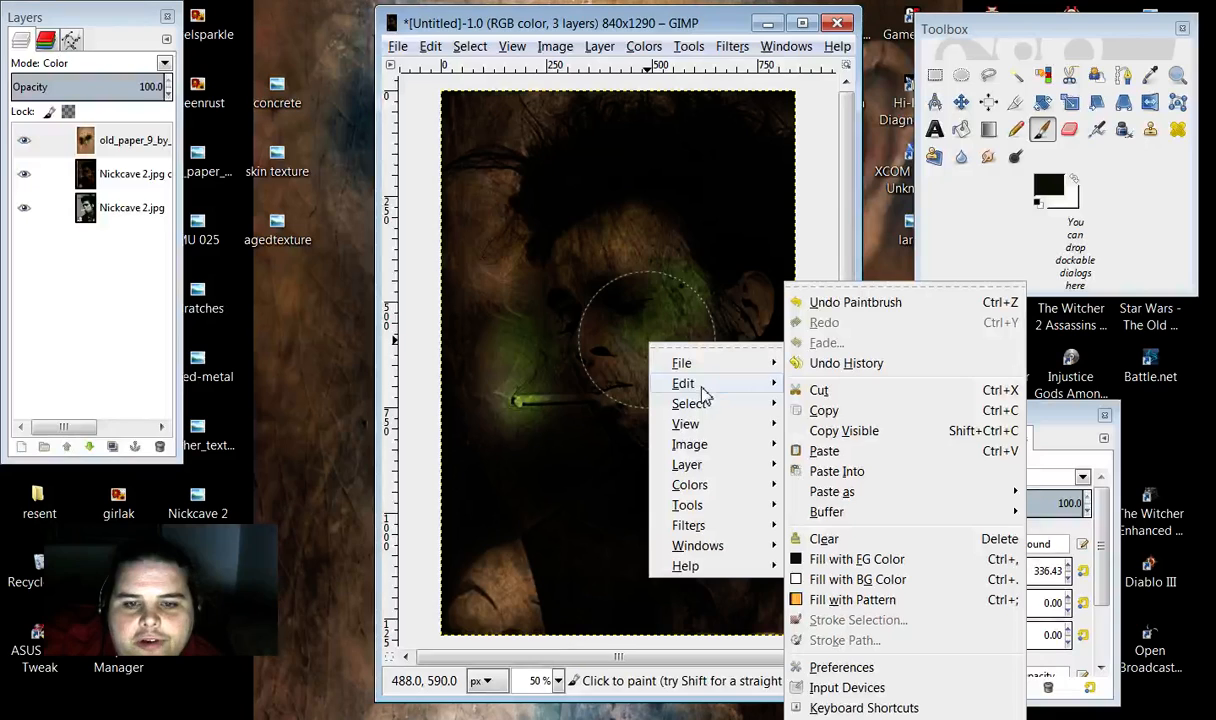
click(838, 366)
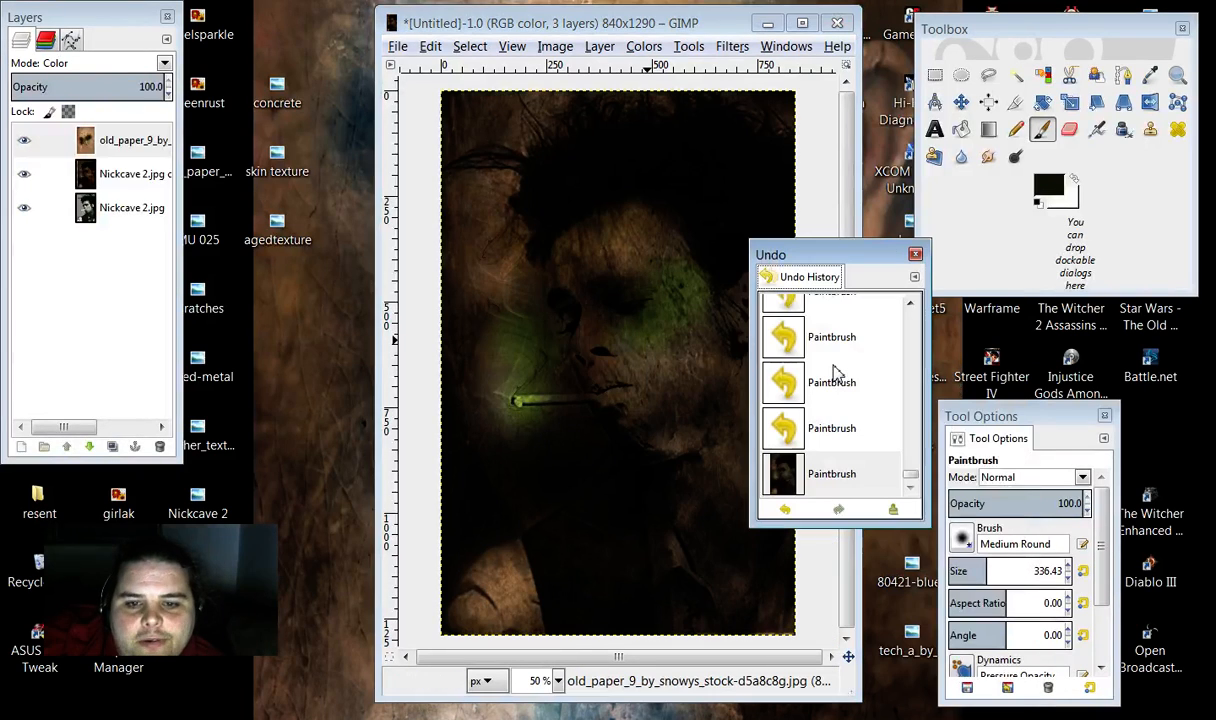
click(910, 304)
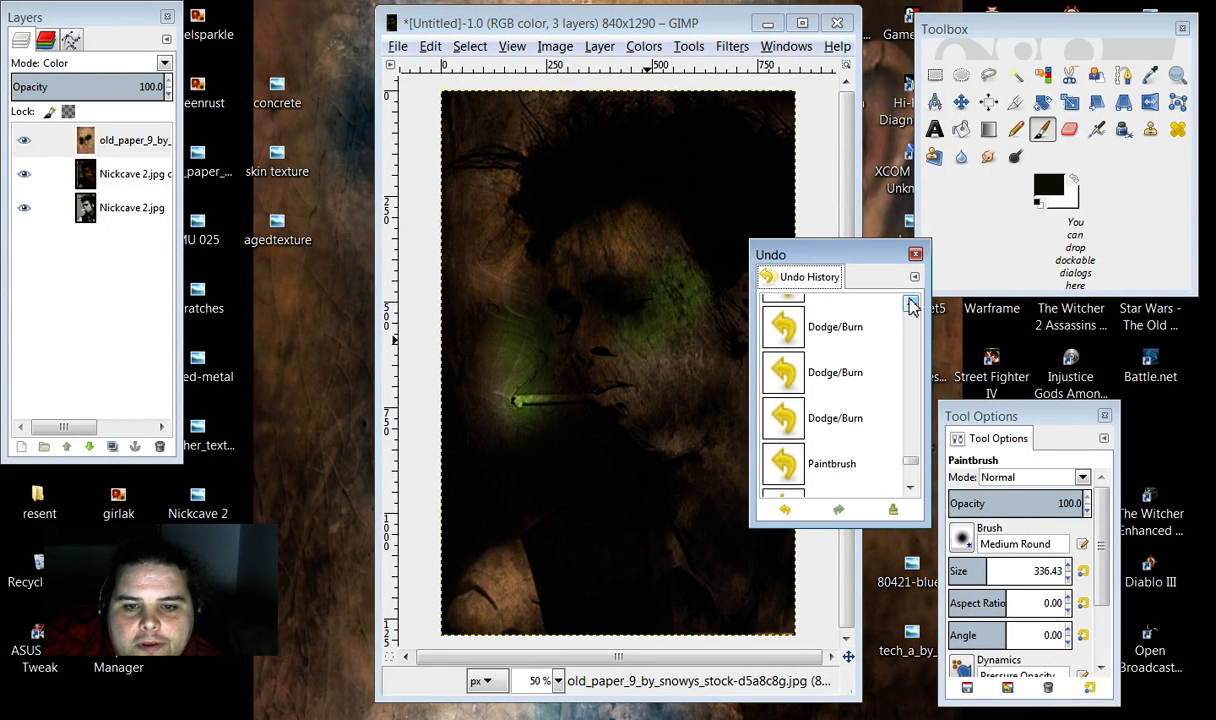
click(793, 470)
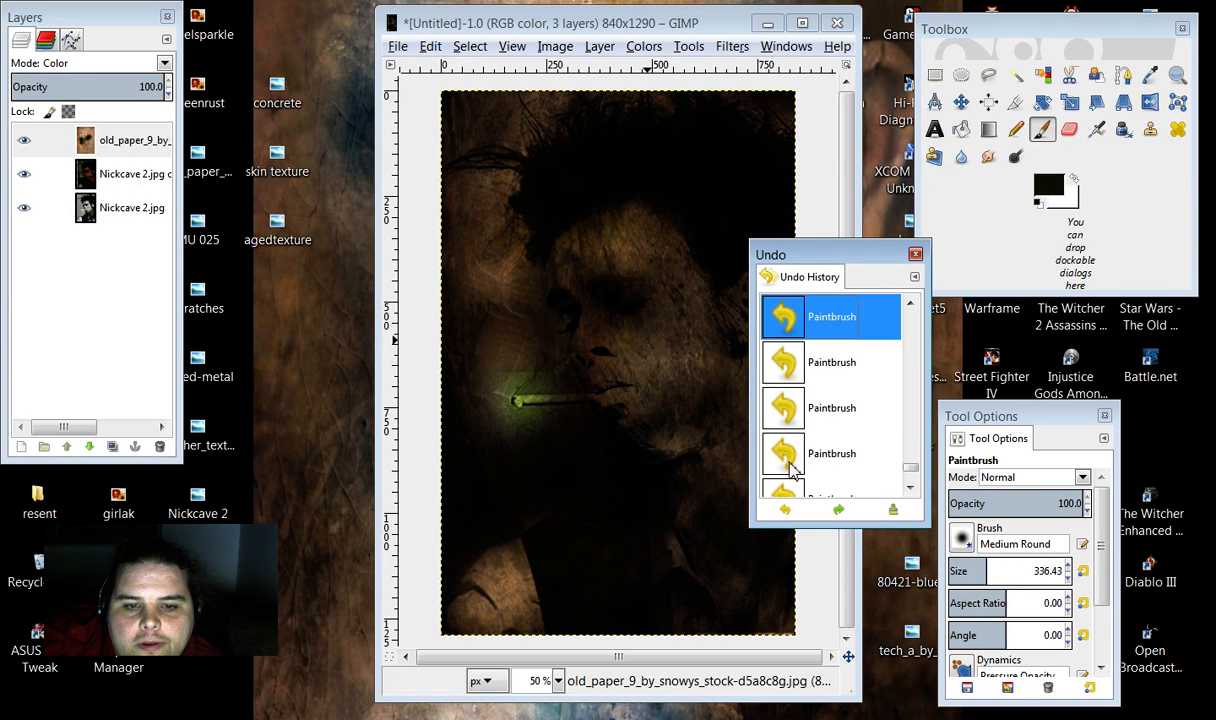
click(793, 408)
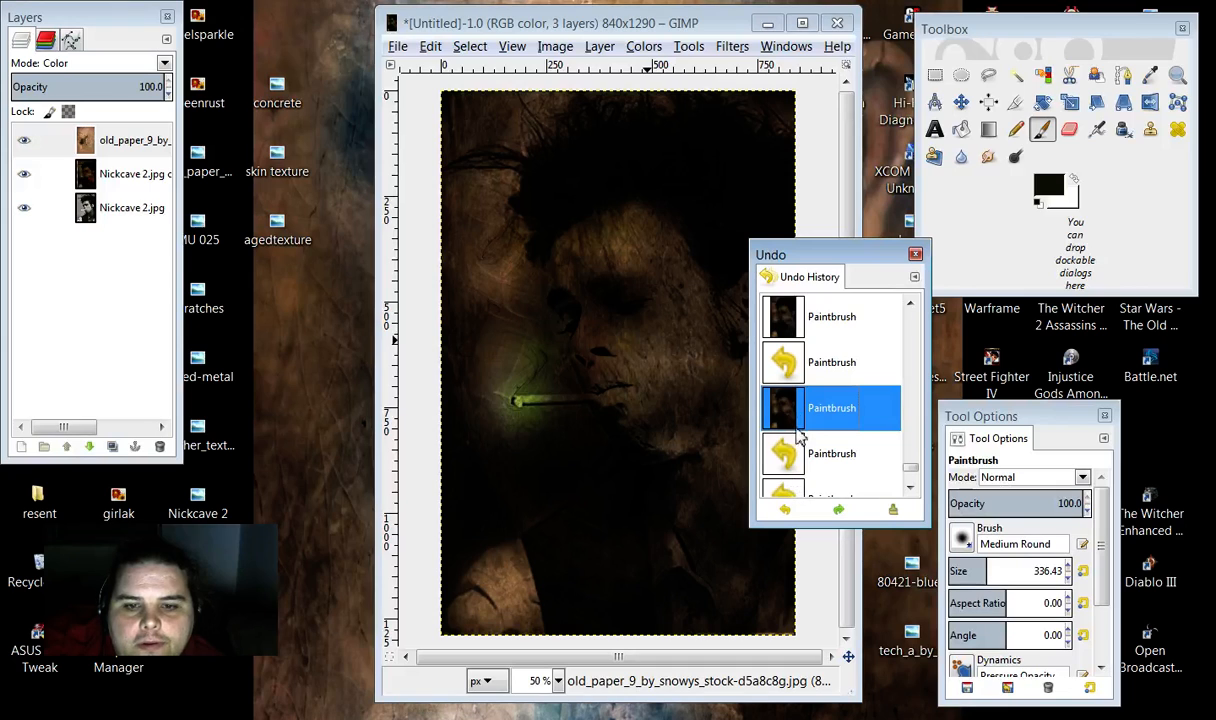
click(796, 318)
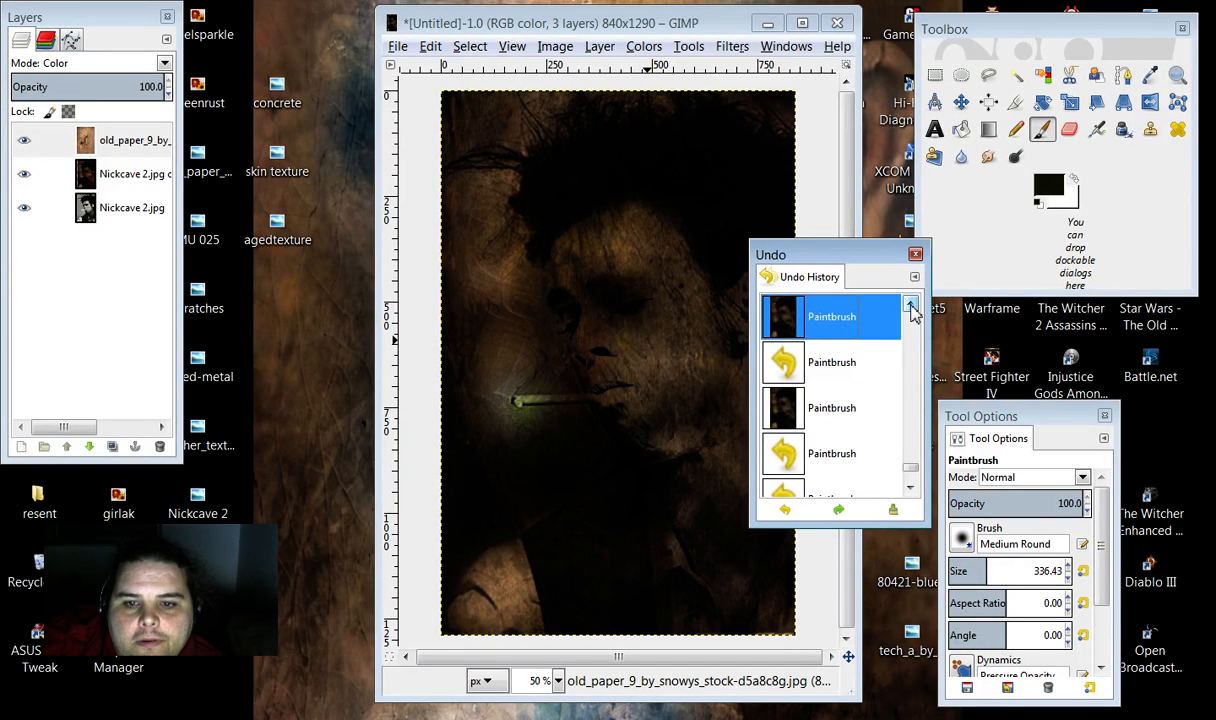
click(910, 304)
click(910, 304)
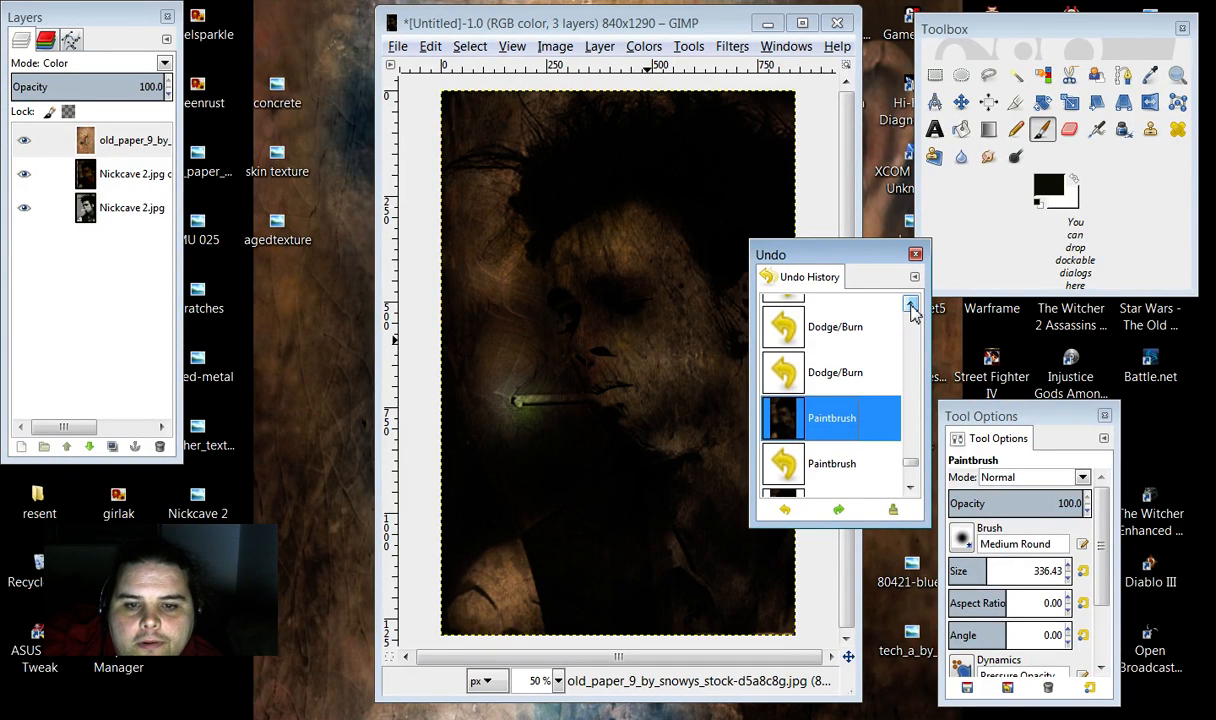
click(787, 335)
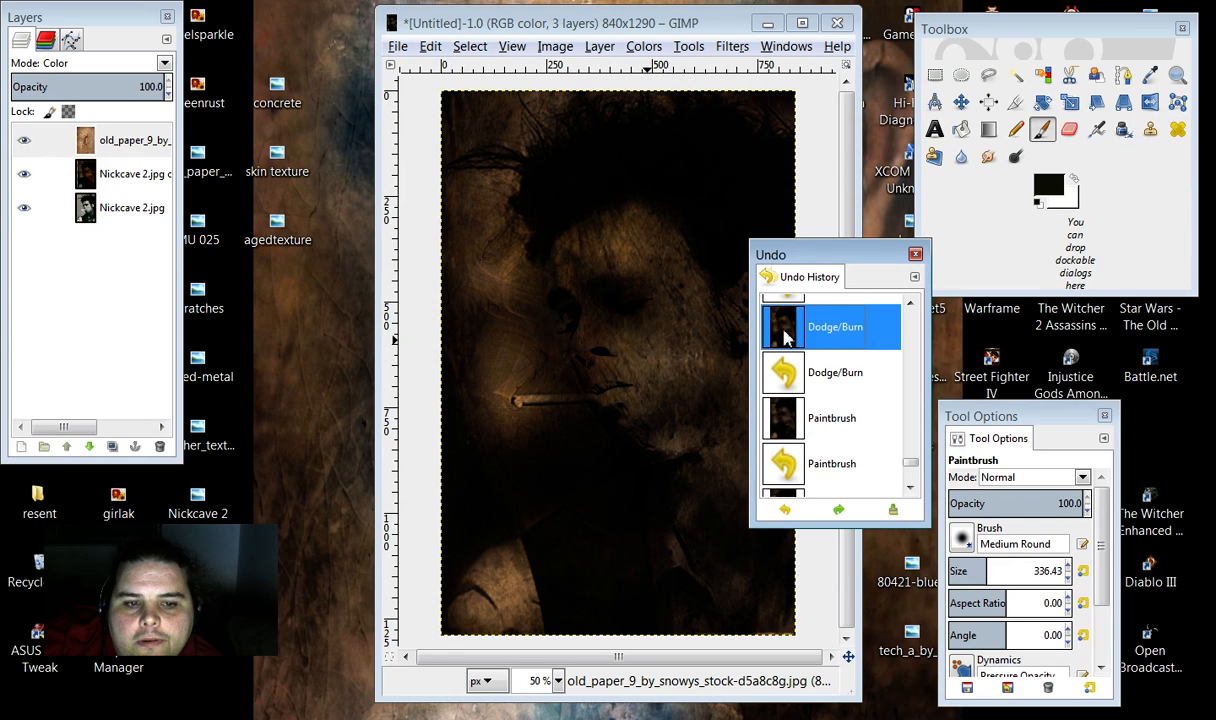
click(915, 256)
Step: Set the foreground color to 7c0101 and try painting the cigarette tip red, undoing the large stroke and reducing the paintbrush size to 59.34
click(1045, 194)
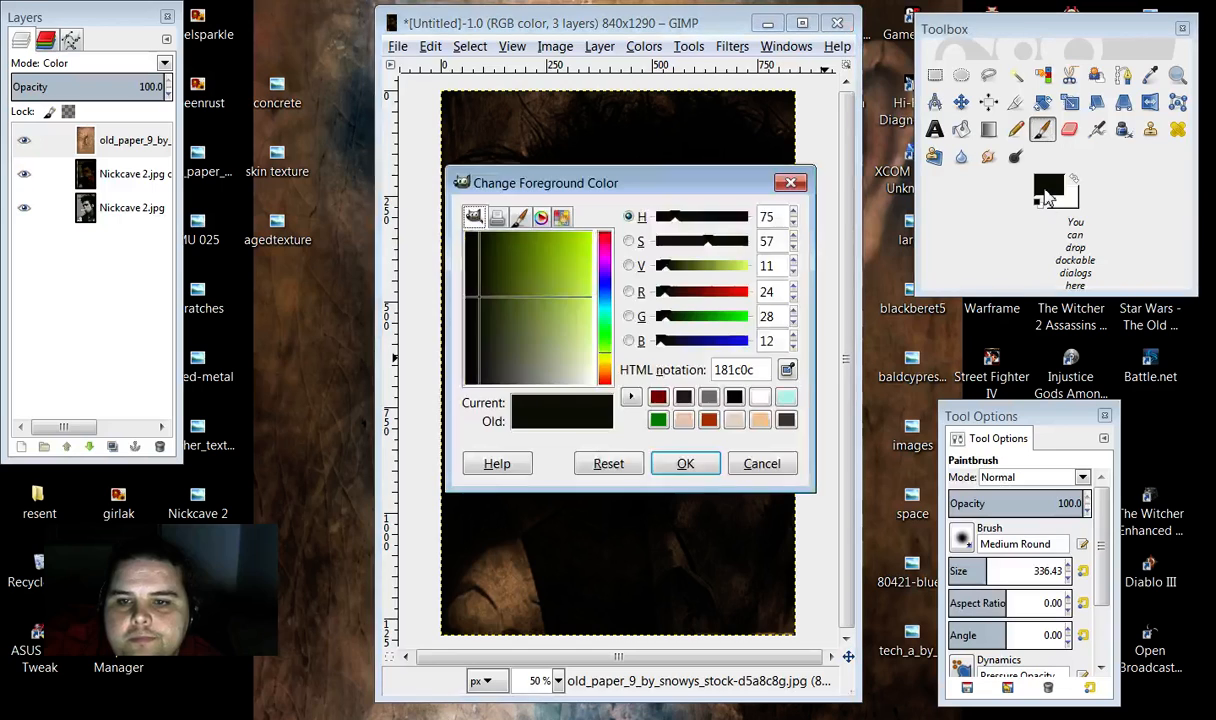
click(658, 397)
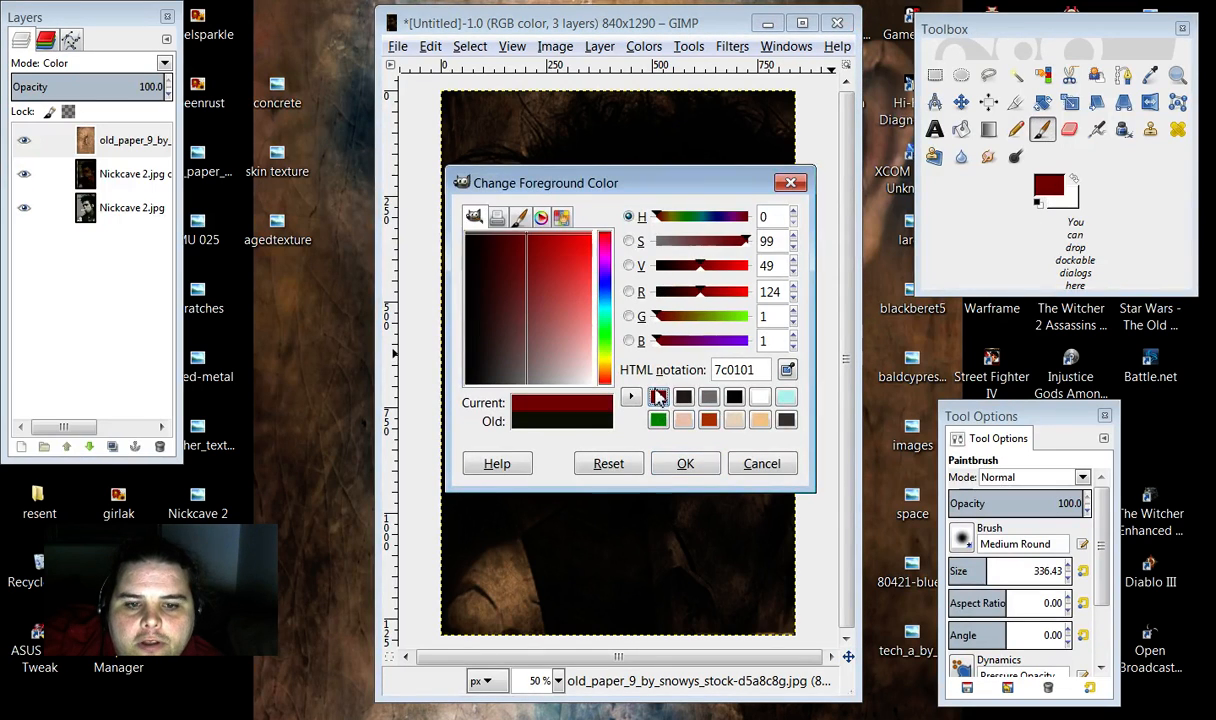
click(686, 464)
click(520, 406)
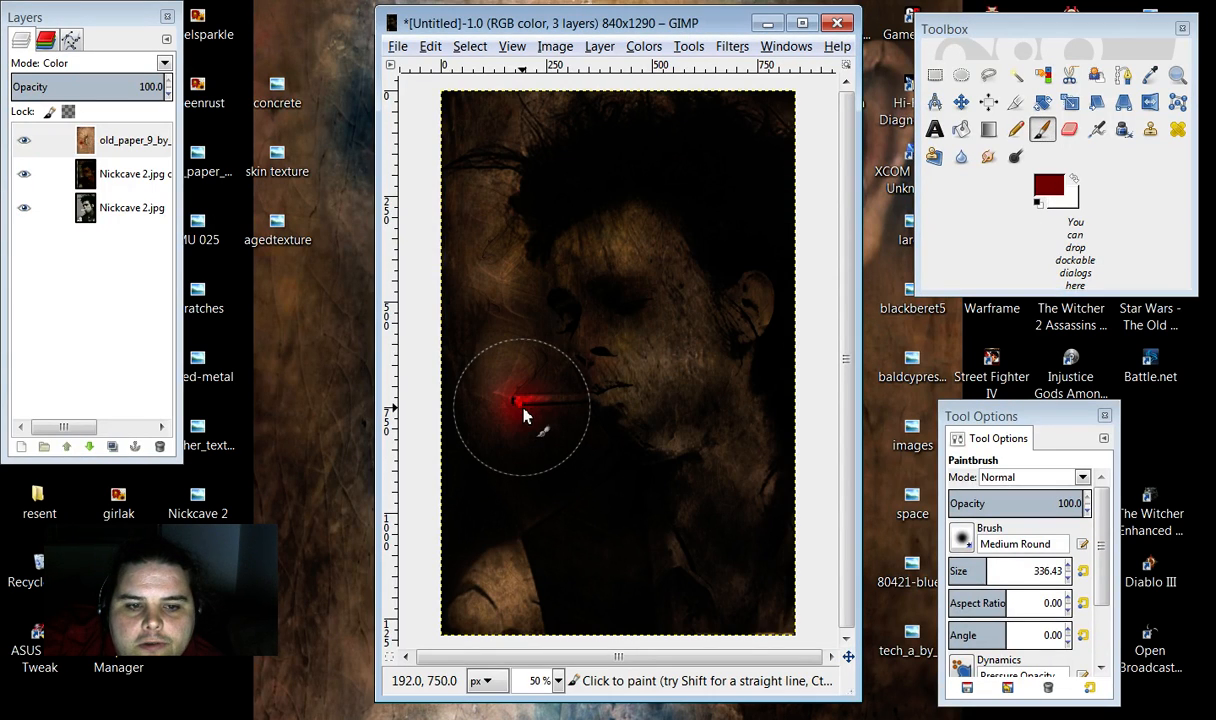
right_click(520, 421)
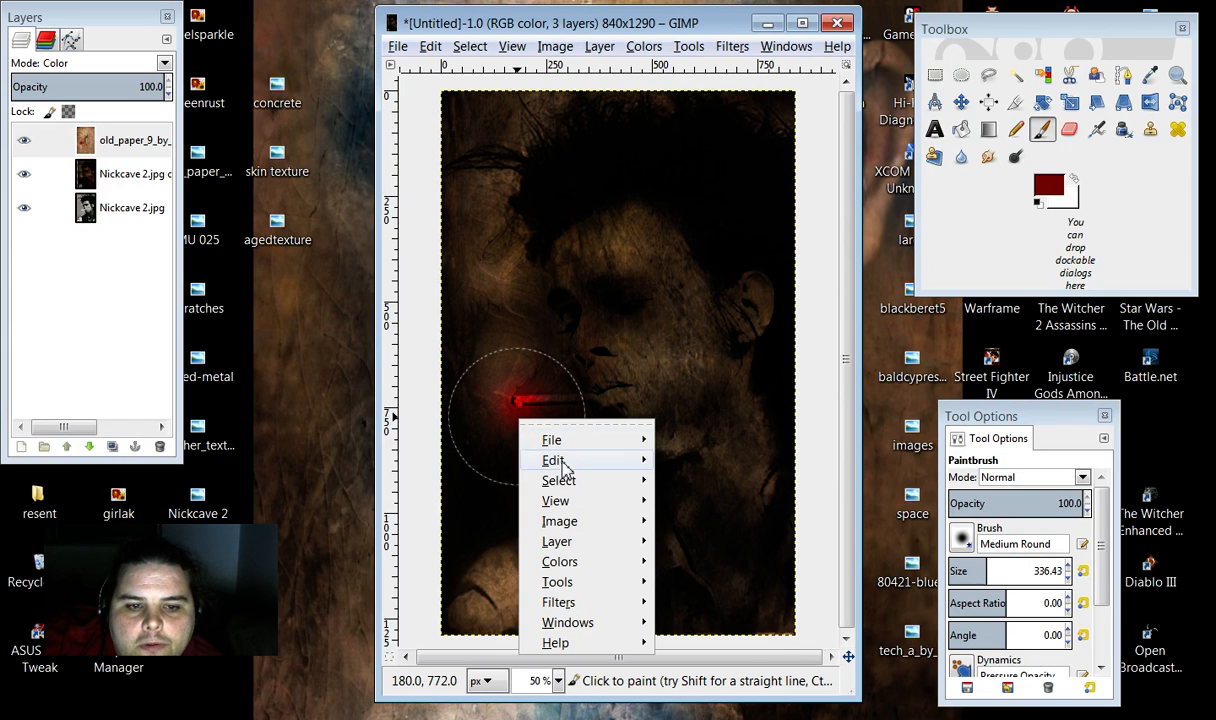
mouse_move(553, 460)
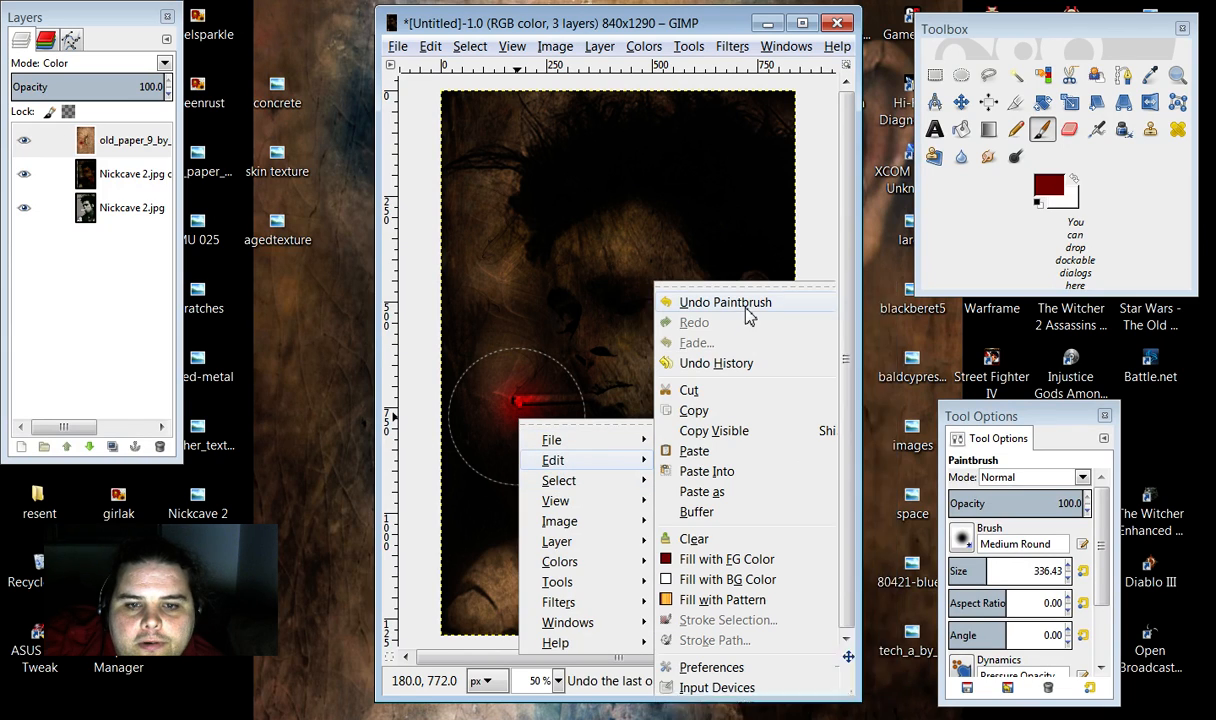
click(700, 232)
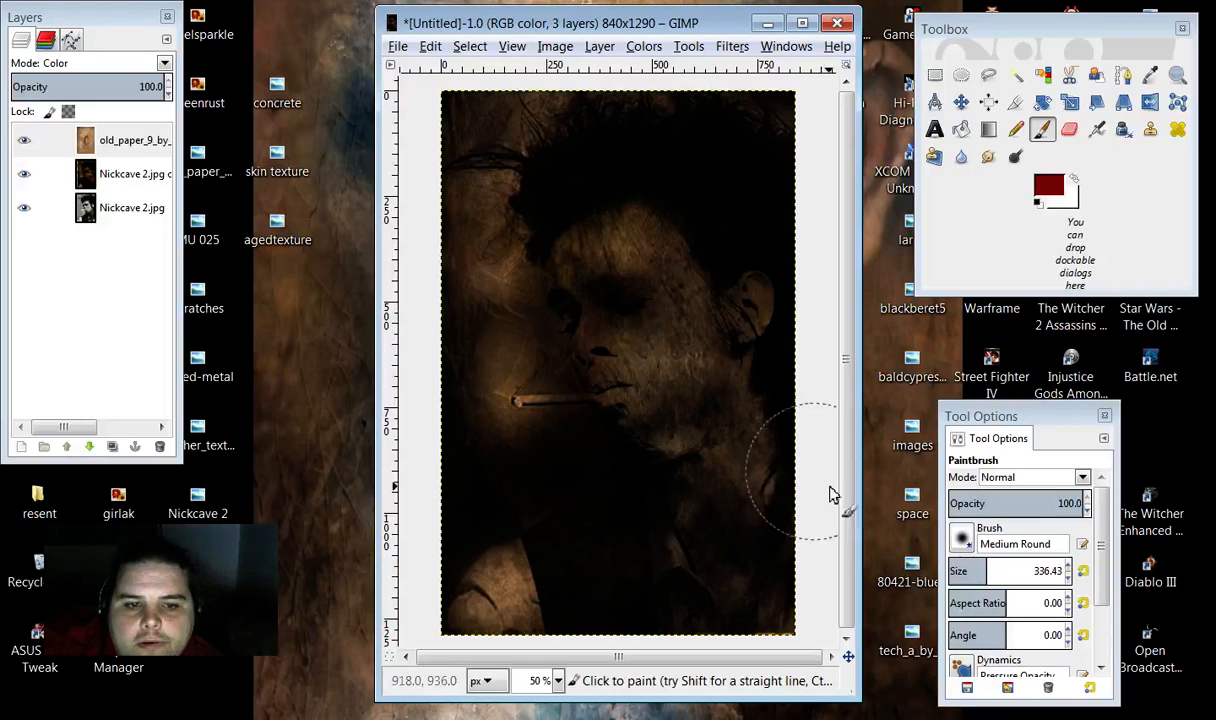
click(958, 569)
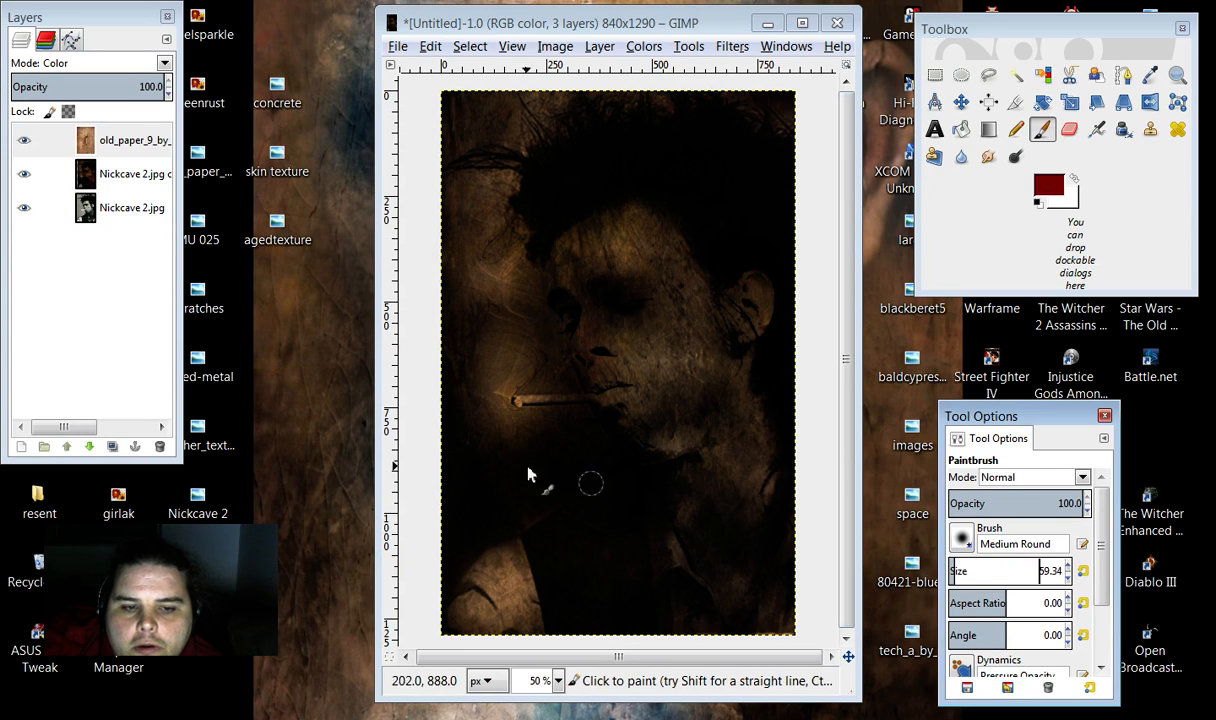
click(518, 402)
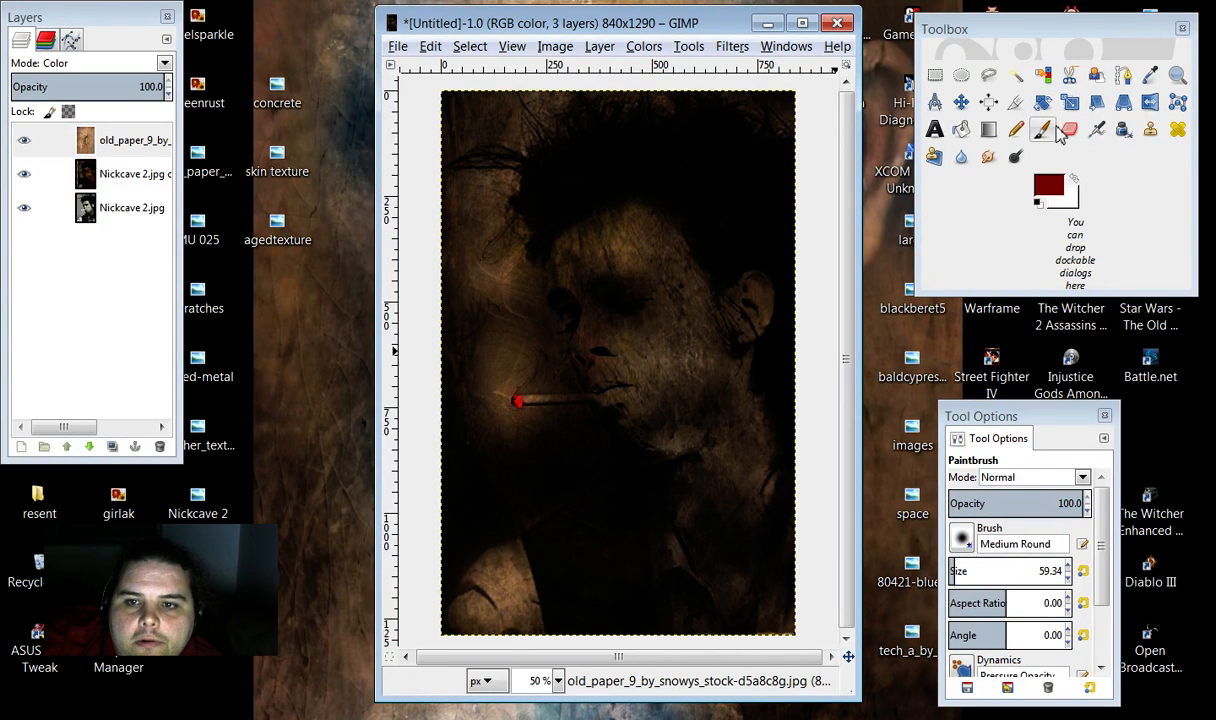
Step: Erase the old paper layer over the cigarette tip, face, neck, hair and background, enlarging the eraser from 146.84 to 307.26
click(1066, 131)
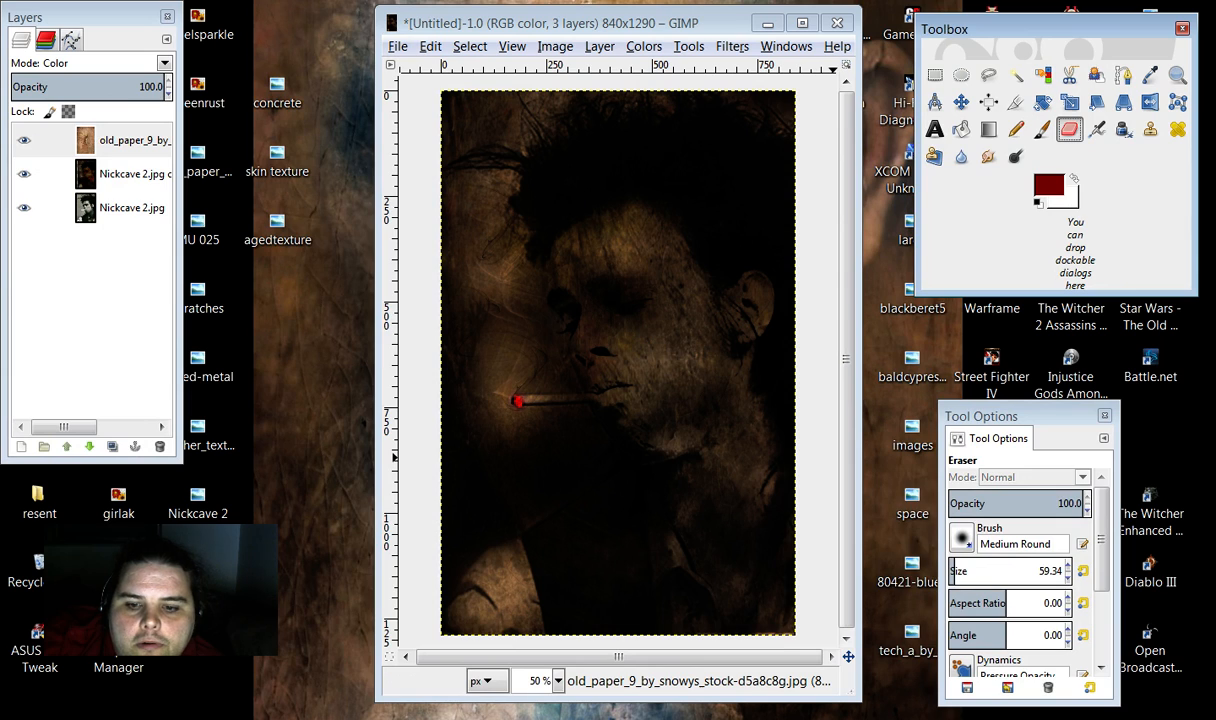
click(965, 571)
click(522, 403)
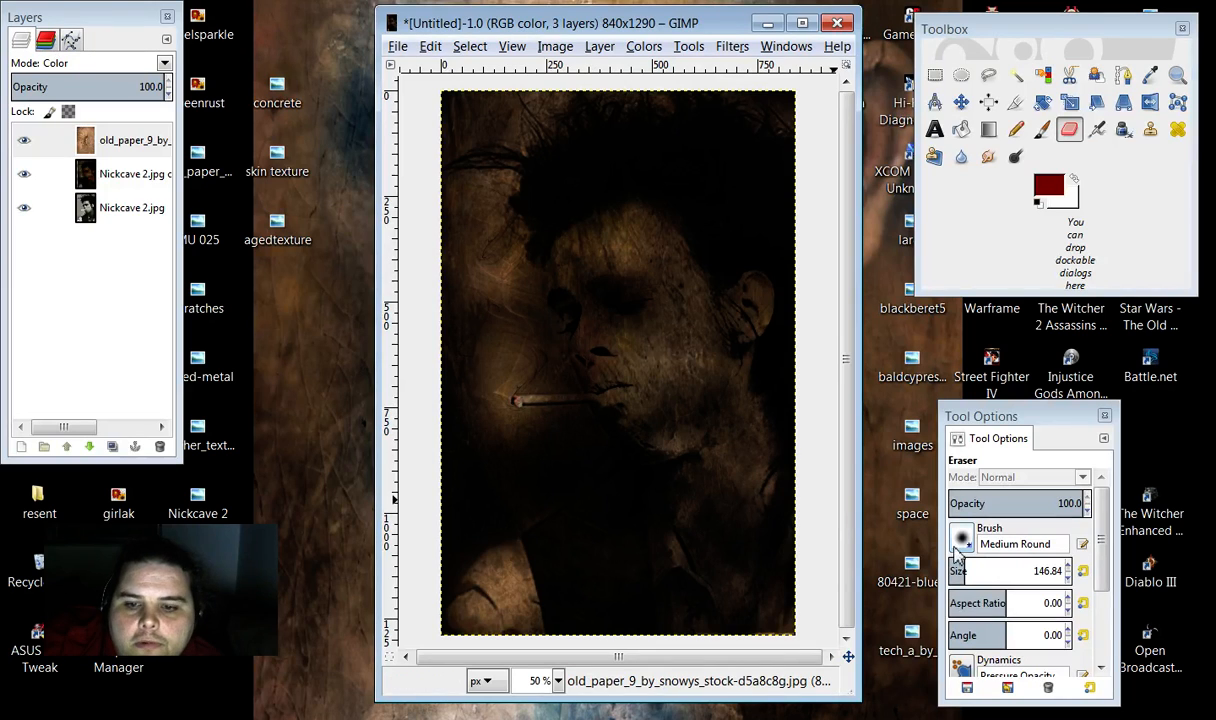
click(978, 571)
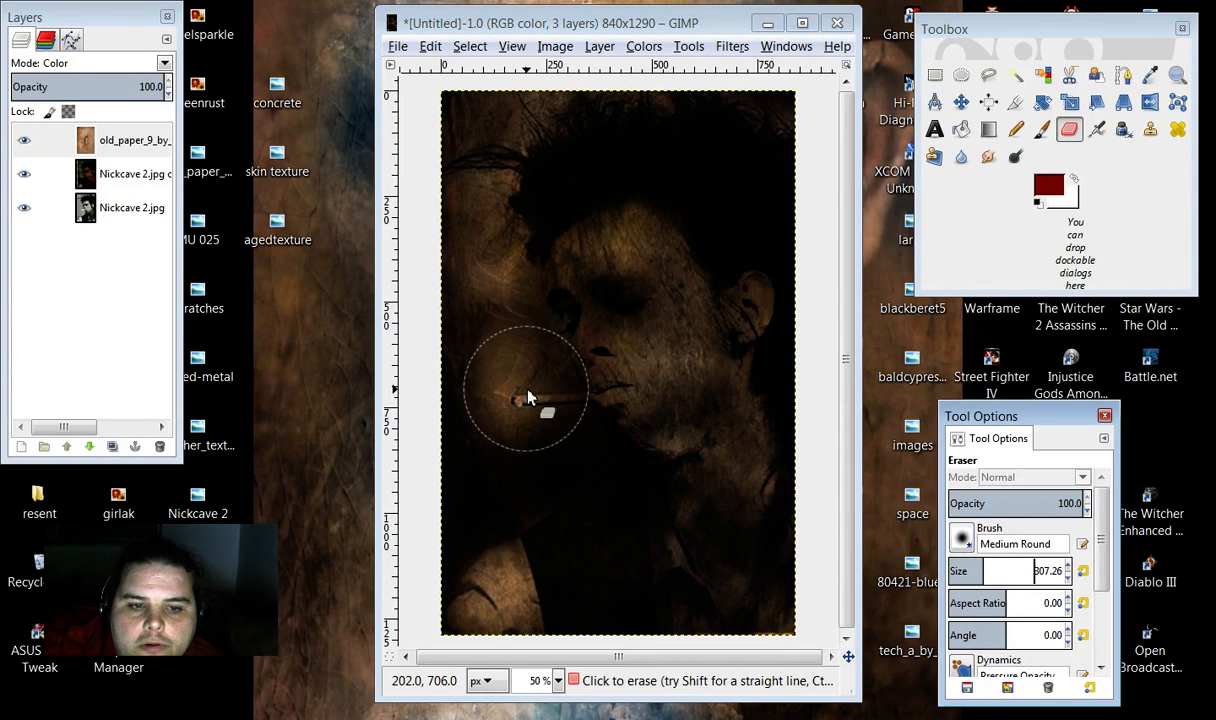
mouse_move(566, 352)
mouse_down()
mouse_move(518, 346)
mouse_move(502, 304)
mouse_move(549, 309)
mouse_move(577, 343)
mouse_move(576, 327)
mouse_move(625, 316)
mouse_move(635, 378)
mouse_move(716, 460)
mouse_move(706, 408)
mouse_move(610, 387)
mouse_move(640, 445)
mouse_move(783, 475)
mouse_move(772, 470)
mouse_move(785, 432)
mouse_move(676, 461)
mouse_move(731, 446)
mouse_move(721, 443)
mouse_move(740, 418)
mouse_move(706, 489)
mouse_move(715, 560)
mouse_move(771, 461)
mouse_move(716, 287)
mouse_move(659, 233)
mouse_move(566, 231)
mouse_move(729, 178)
mouse_move(576, 148)
mouse_move(525, 128)
mouse_move(531, 114)
mouse_move(471, 136)
mouse_move(436, 415)
mouse_move(649, 240)
mouse_move(665, 208)
mouse_move(576, 251)
mouse_move(567, 263)
mouse_move(765, 219)
mouse_move(563, 324)
mouse_move(431, 430)
mouse_move(582, 436)
mouse_move(663, 481)
mouse_move(615, 412)
mouse_move(642, 405)
mouse_move(600, 375)
mouse_move(625, 365)
mouse_move(856, 462)
mouse_move(828, 355)
mouse_move(725, 288)
mouse_move(772, 312)
mouse_move(786, 280)
mouse_move(633, 166)
mouse_move(758, 120)
mouse_up()
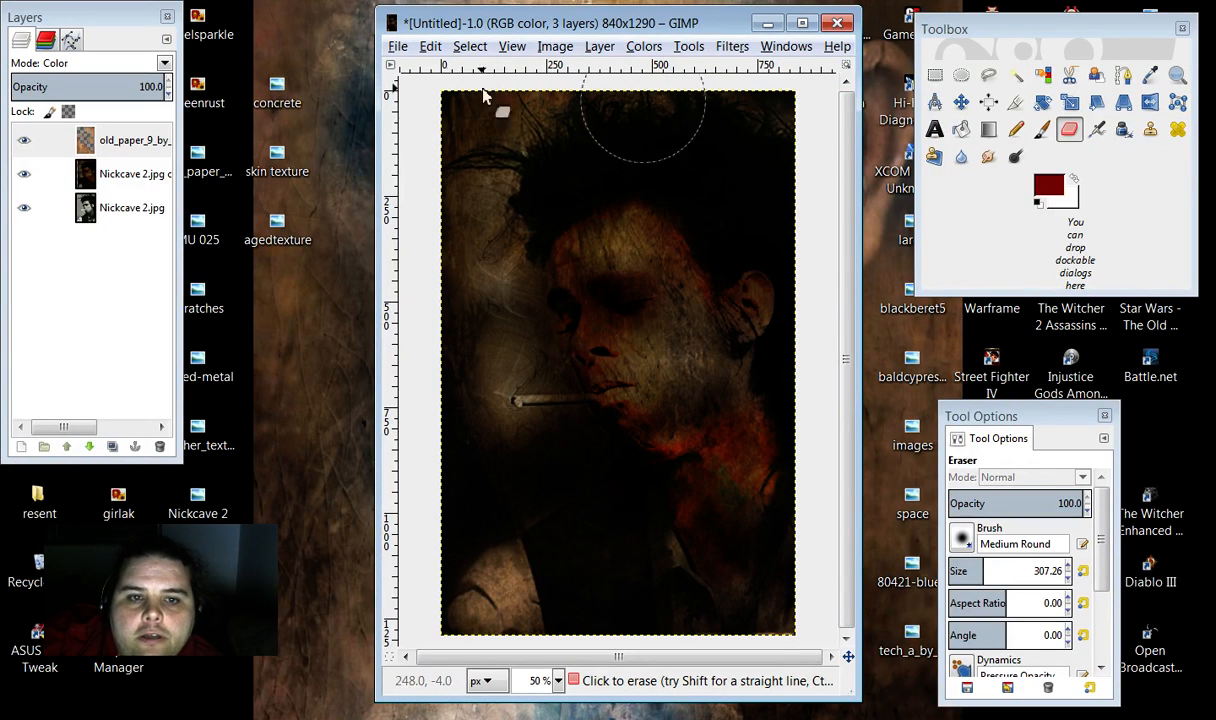
mouse_move(572, 461)
mouse_down()
mouse_move(562, 501)
mouse_move(632, 480)
mouse_move(639, 452)
mouse_move(503, 529)
mouse_move(535, 534)
mouse_move(468, 578)
mouse_move(413, 651)
mouse_move(480, 476)
mouse_up()
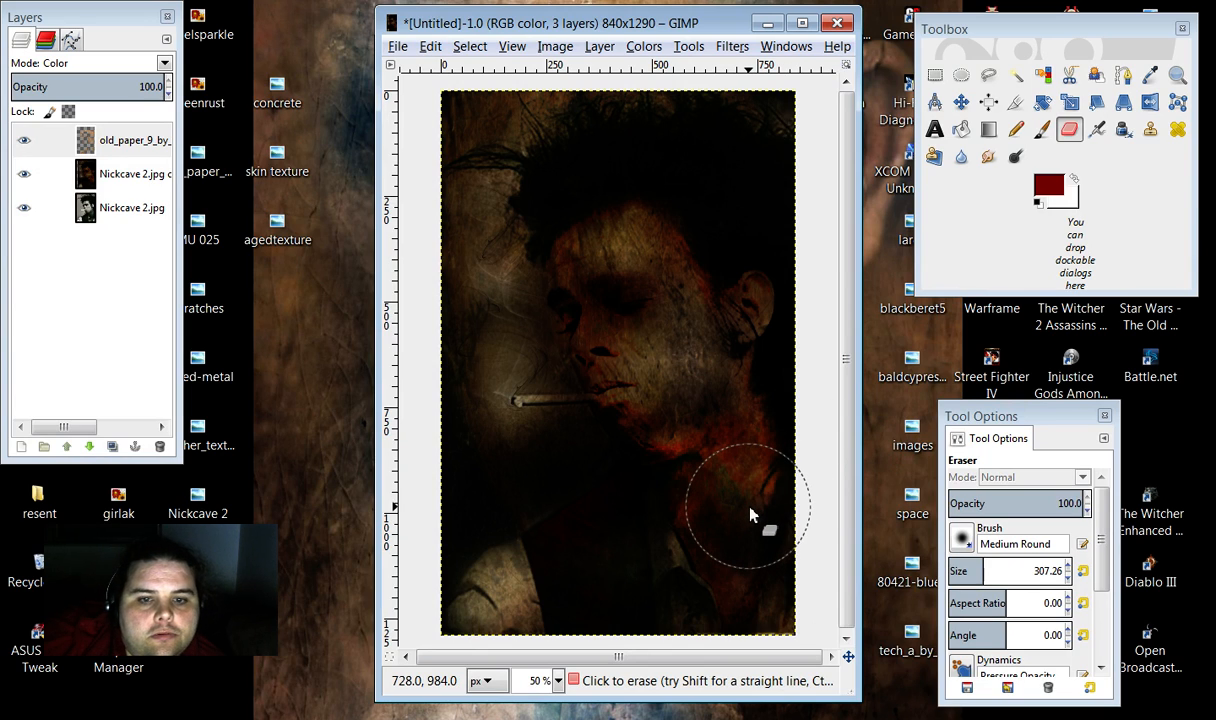
Step: Merge the partly erased old paper layer down into the copied portrait layer
click(140, 148)
right_click(140, 142)
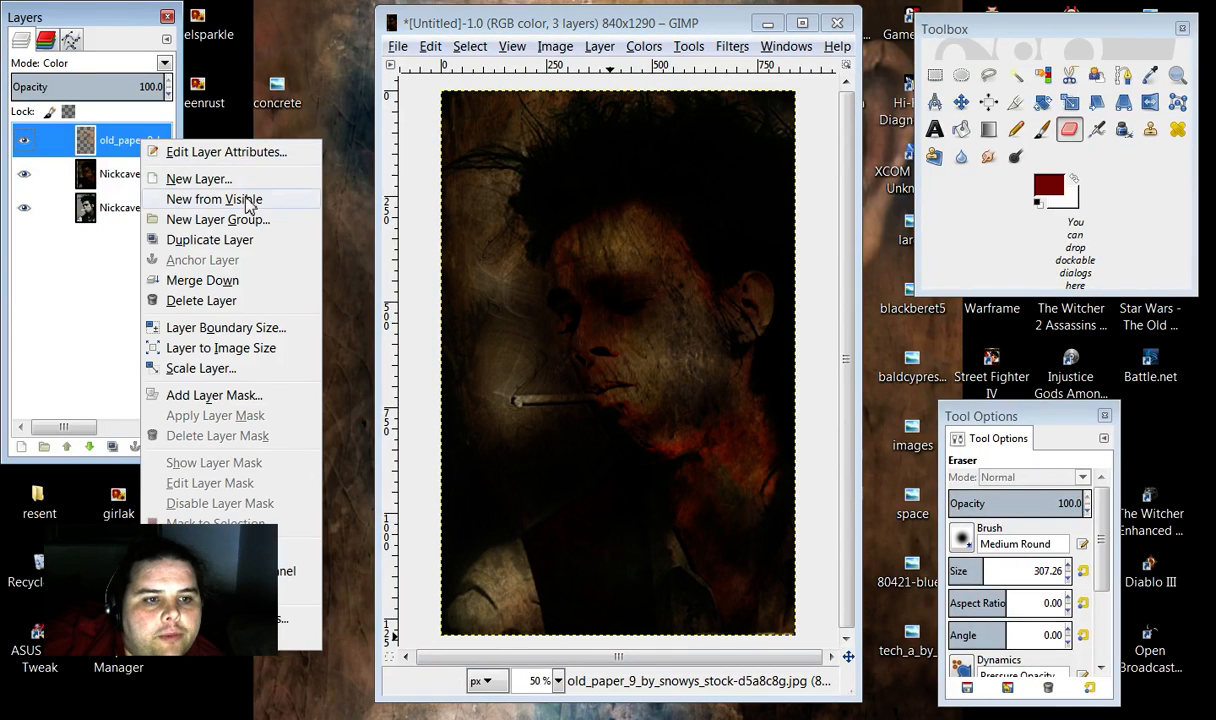
click(246, 282)
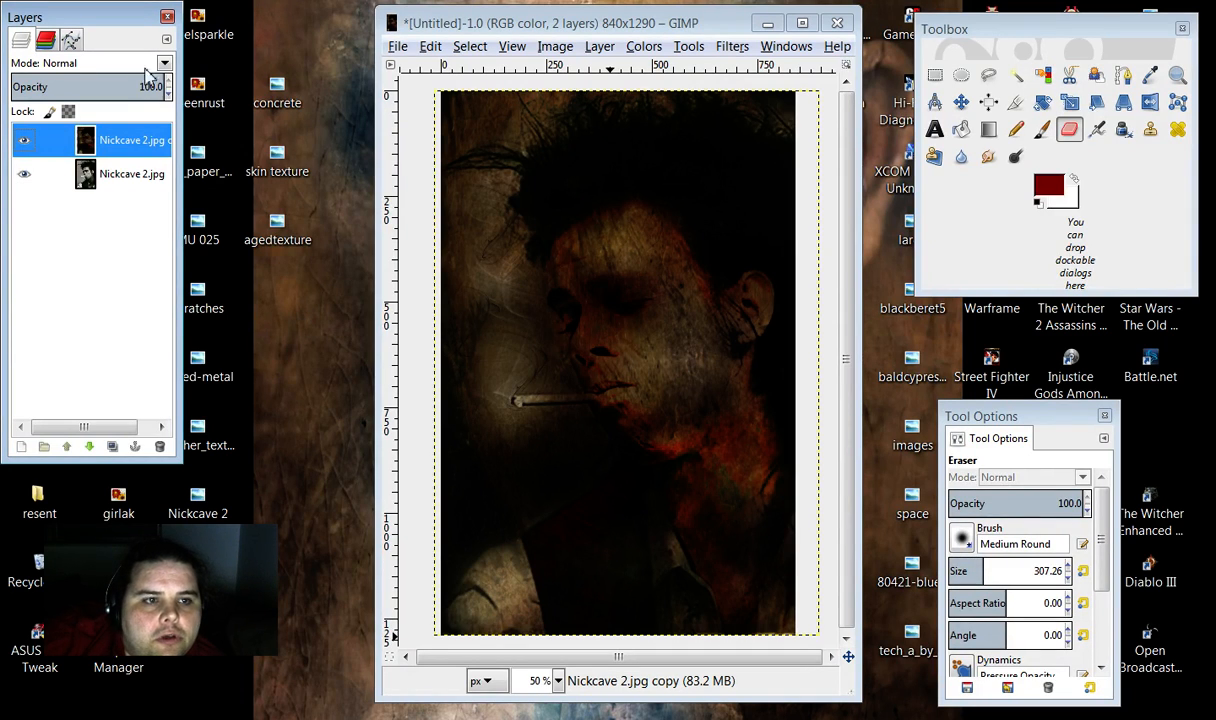
Step: Add the sandman template image from the desktop as a new layer and move it against the portrait's right edge
drag(135, 25, 133, 182)
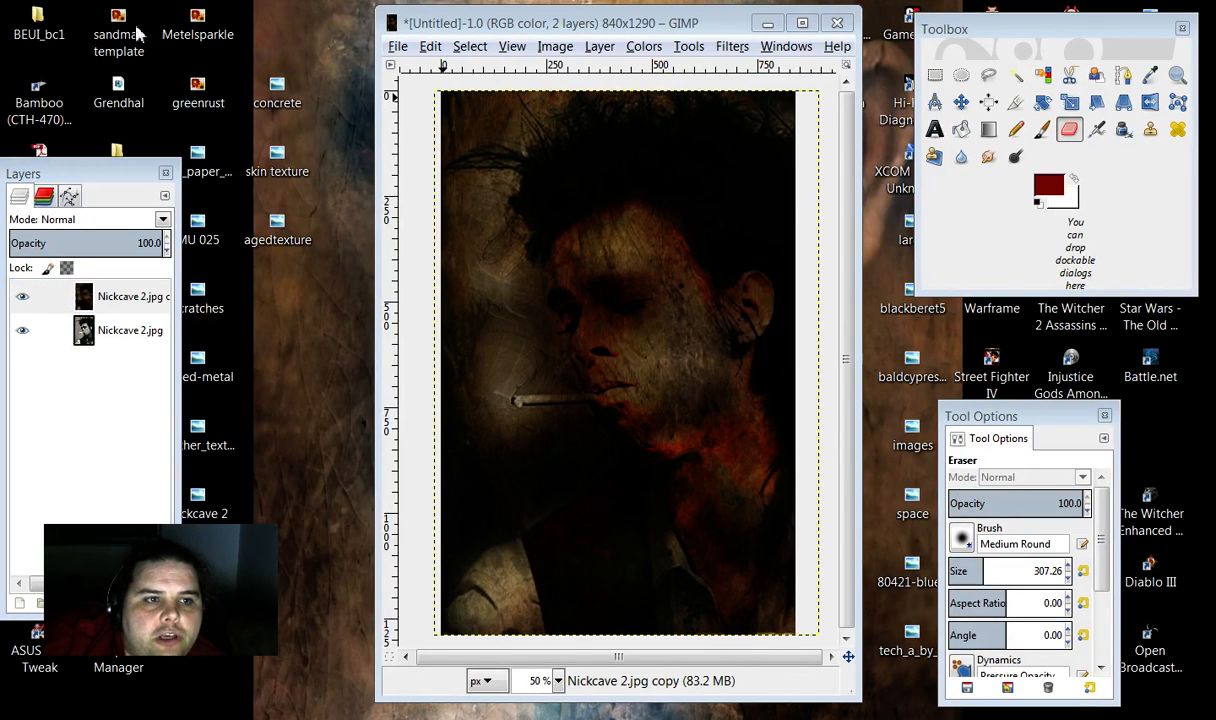
drag(595, 218, 595, 218)
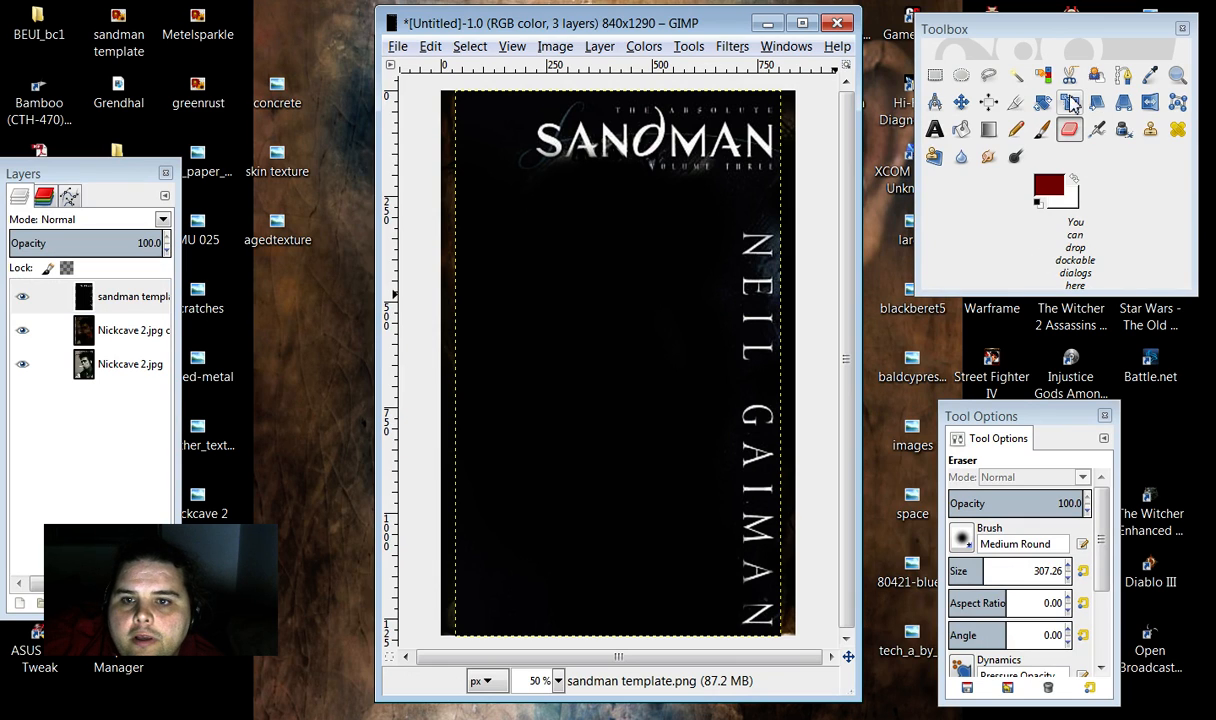
click(989, 103)
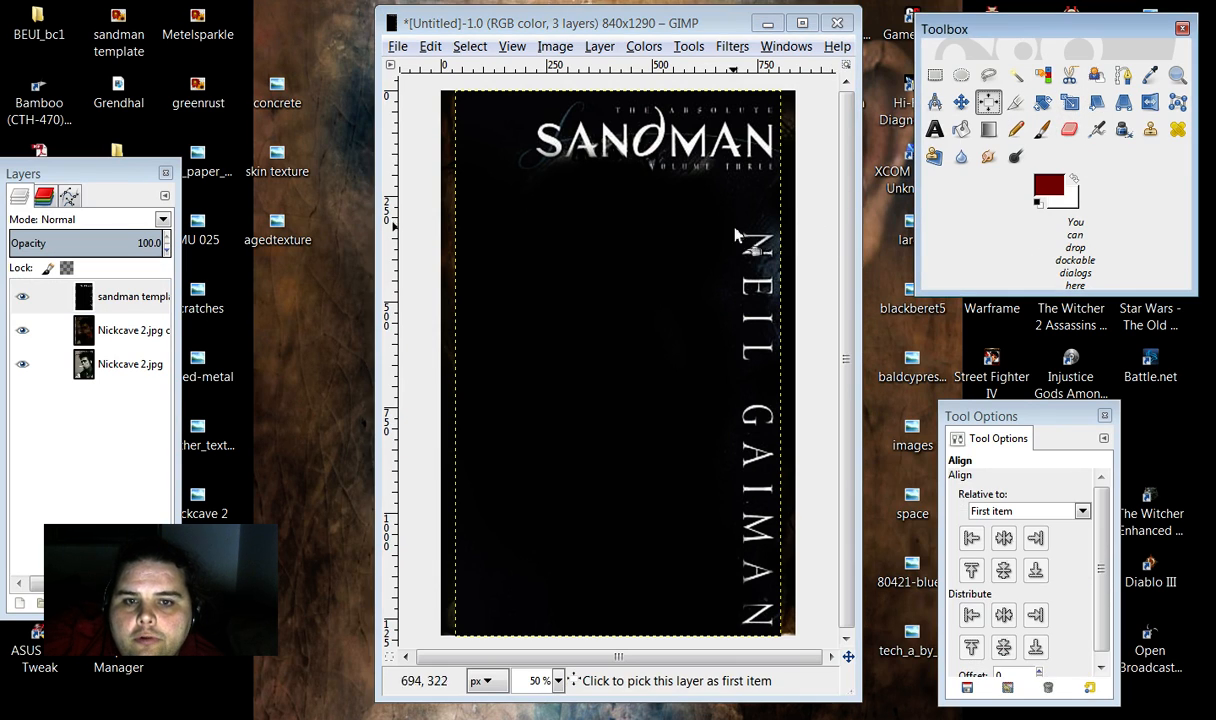
click(960, 102)
mouse_move(685, 230)
mouse_down()
mouse_move(660, 228)
mouse_move(701, 233)
mouse_up()
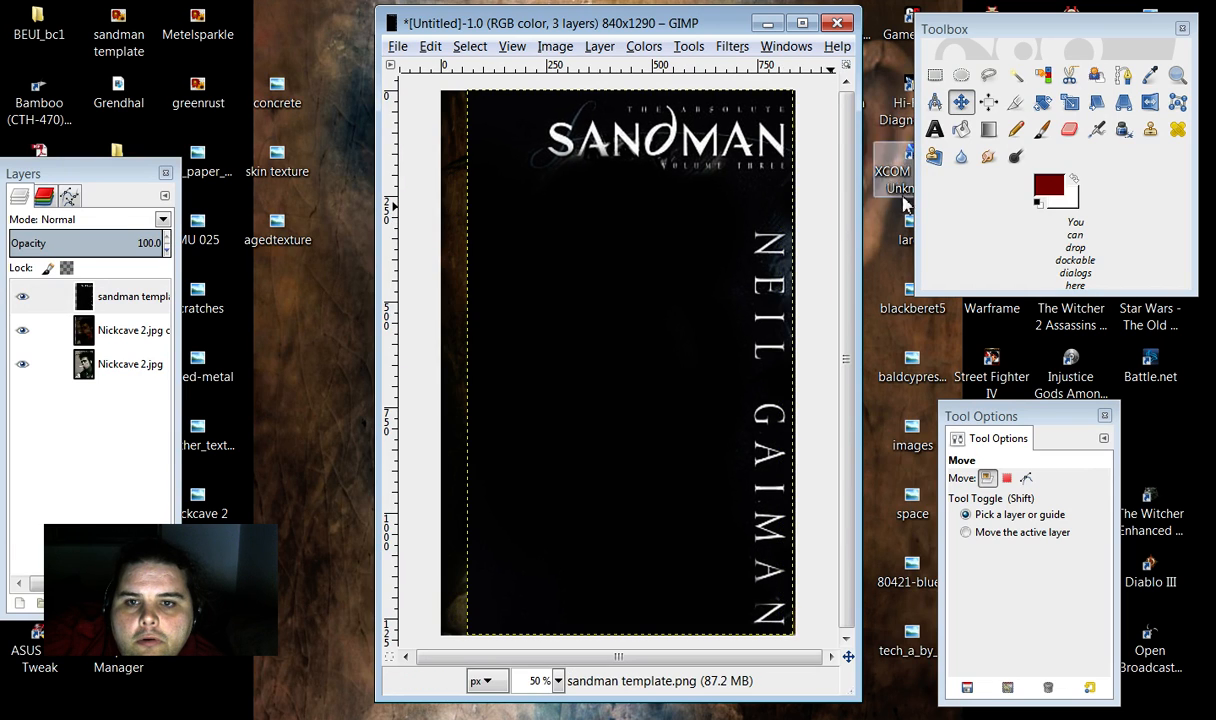
Step: Scale the sandman template layer to cover the portrait canvas, first to 832 × 1299 px and again to 832 × 1303 px
click(1070, 103)
drag(522, 235, 477, 229)
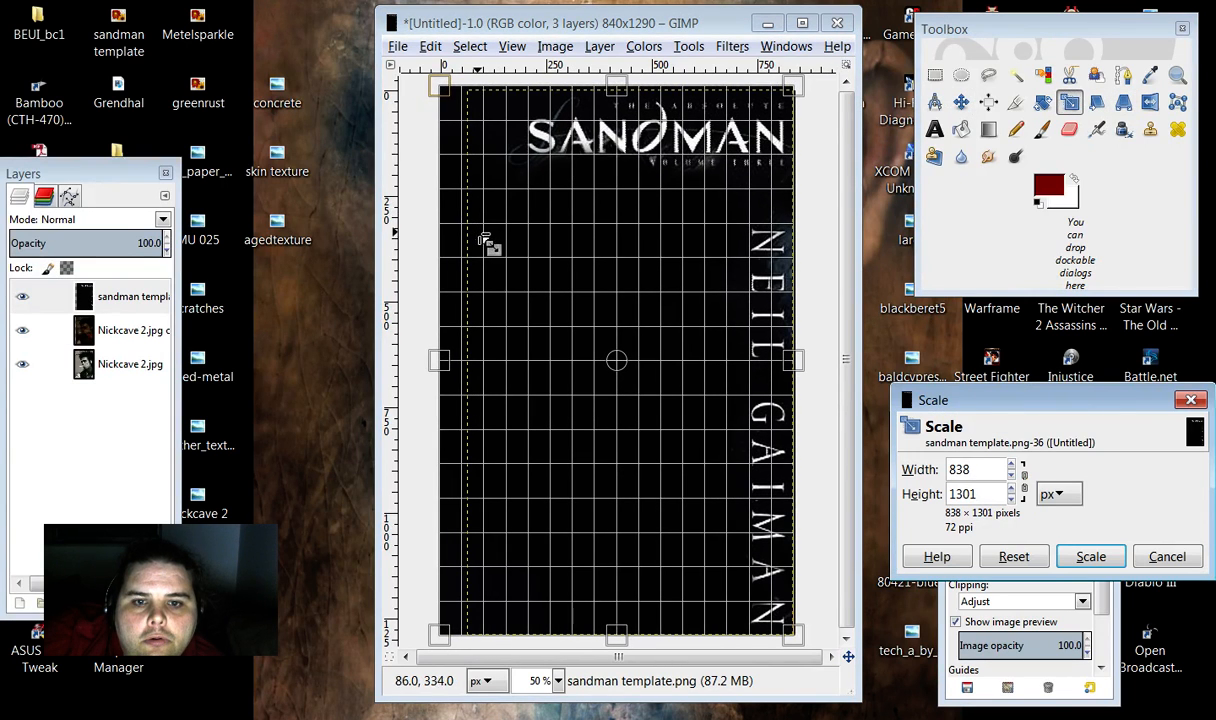
drag(537, 507, 566, 588)
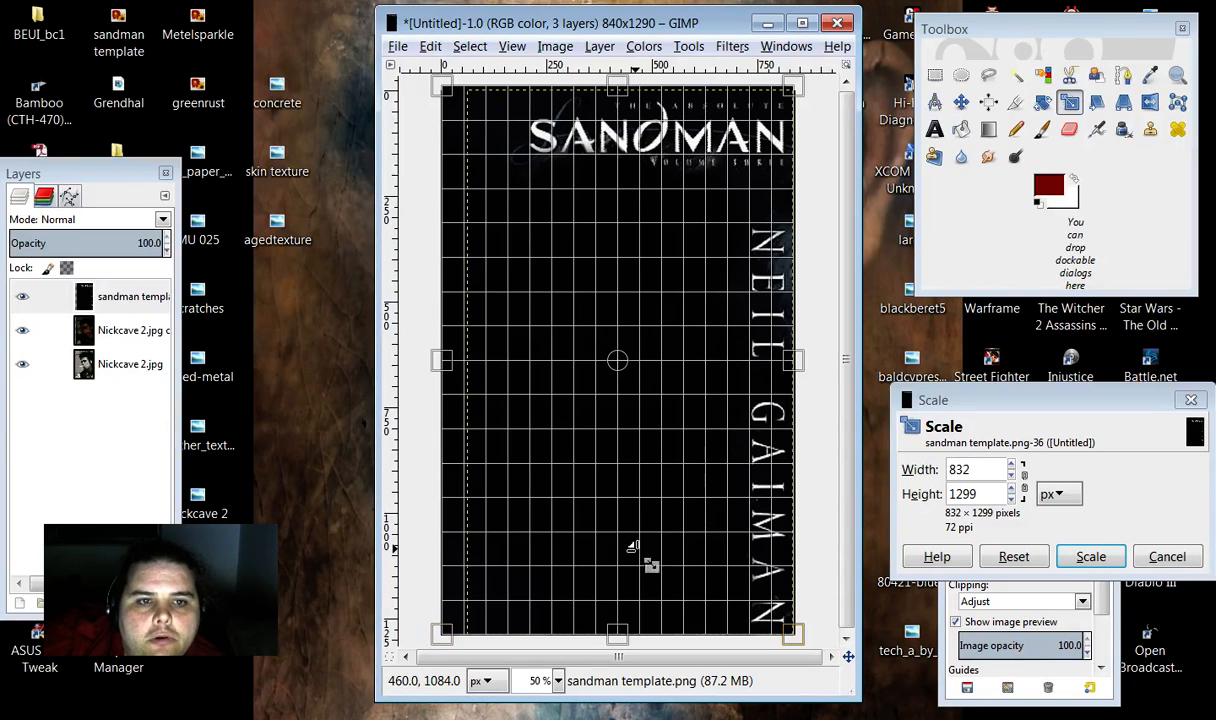
click(1091, 556)
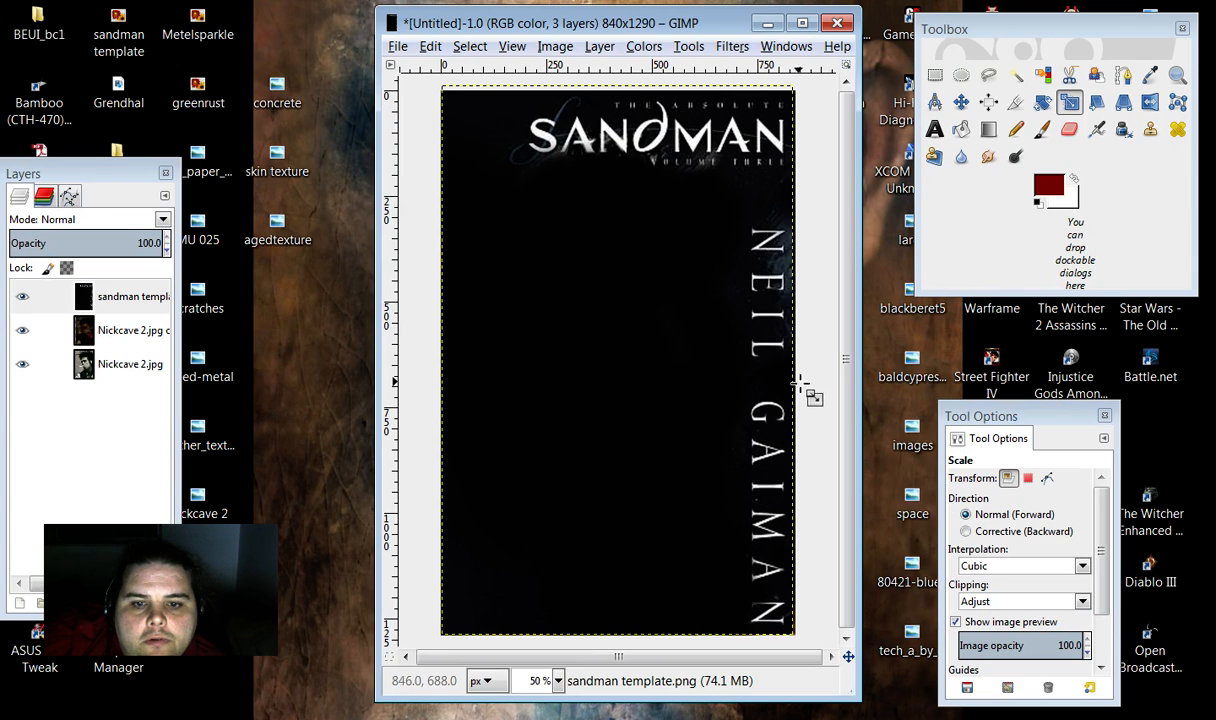
drag(790, 381, 770, 378)
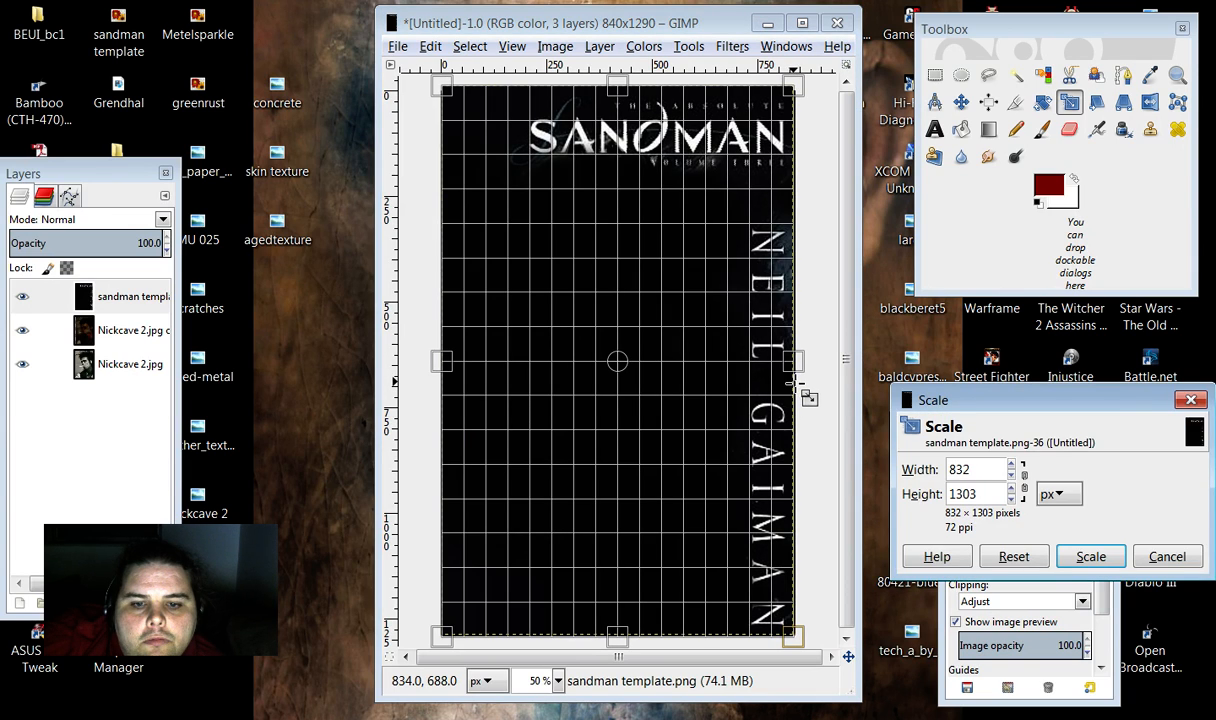
click(1091, 556)
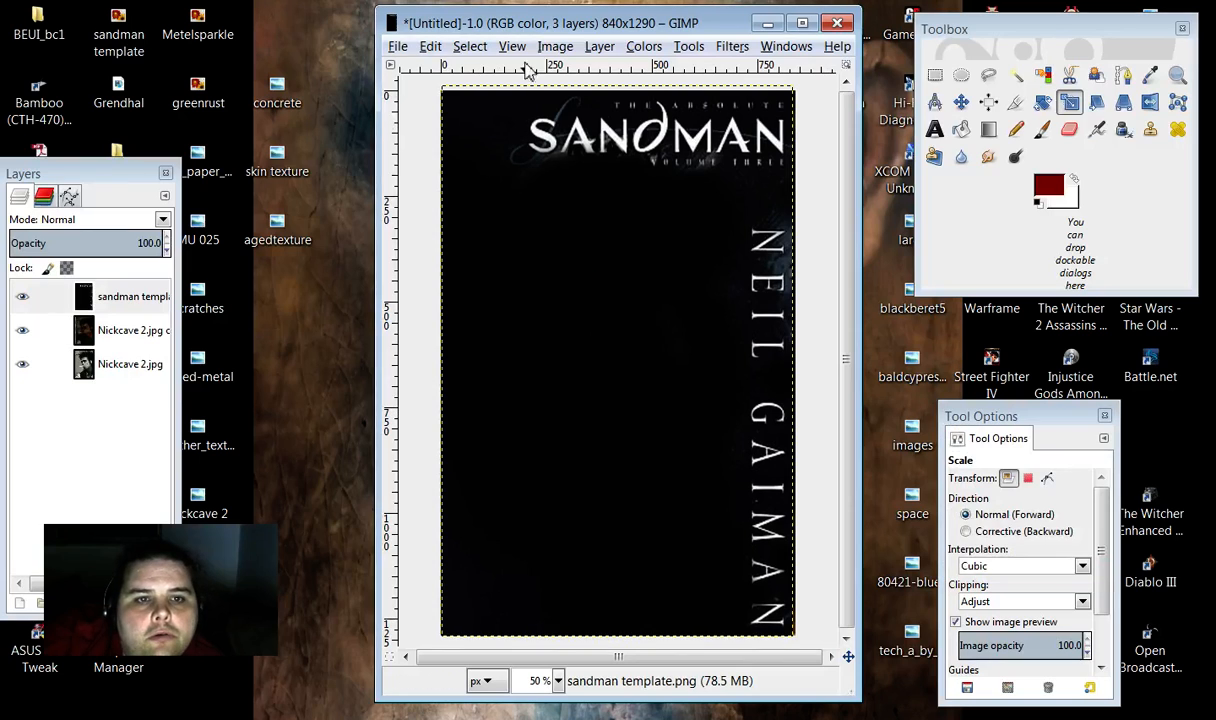
Step: Fit the sandman template layer's boundary to the image size
click(599, 50)
mouse_move(644, 47)
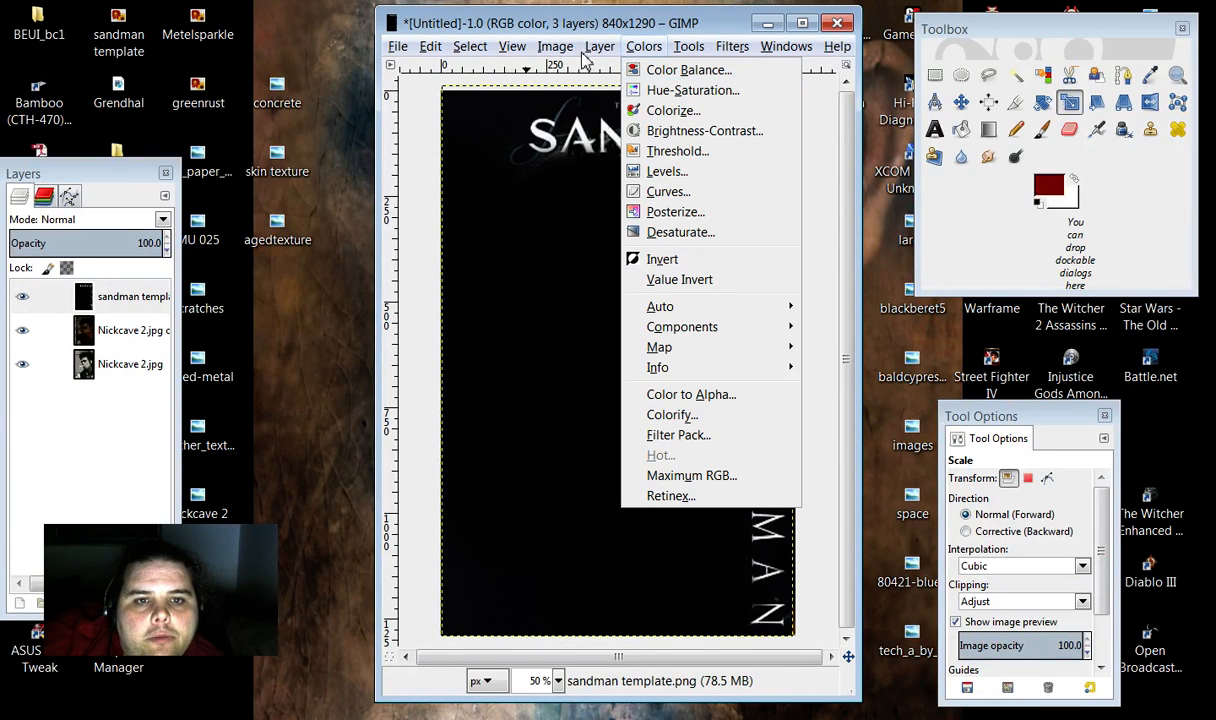
mouse_move(599, 47)
click(640, 320)
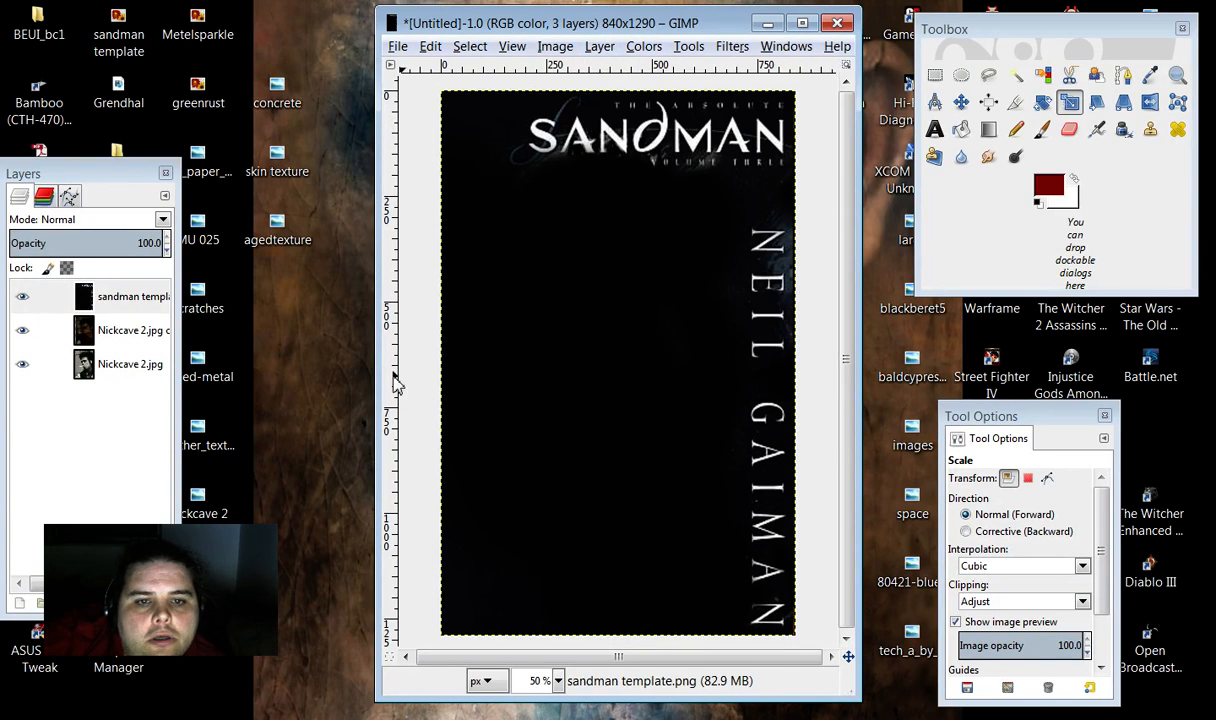
Step: Try the Lighten only, Dodge and Addition blend modes on the sandman template layer, and set it to Overlay
click(162, 219)
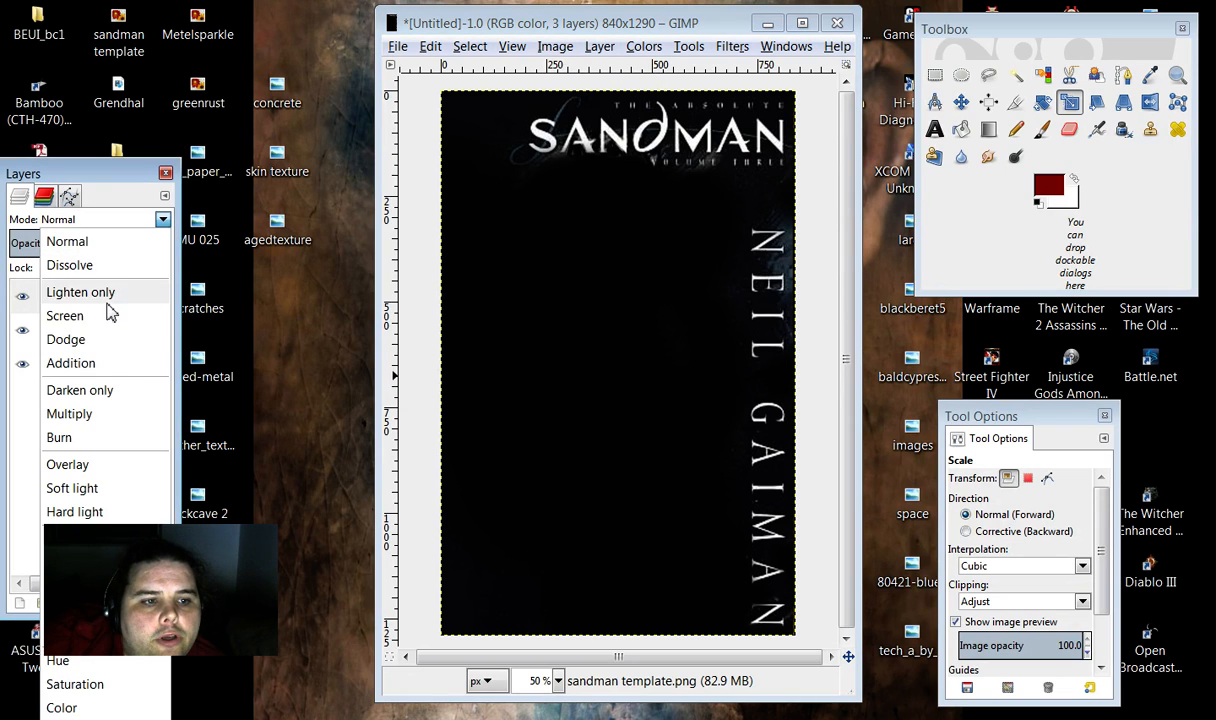
click(110, 293)
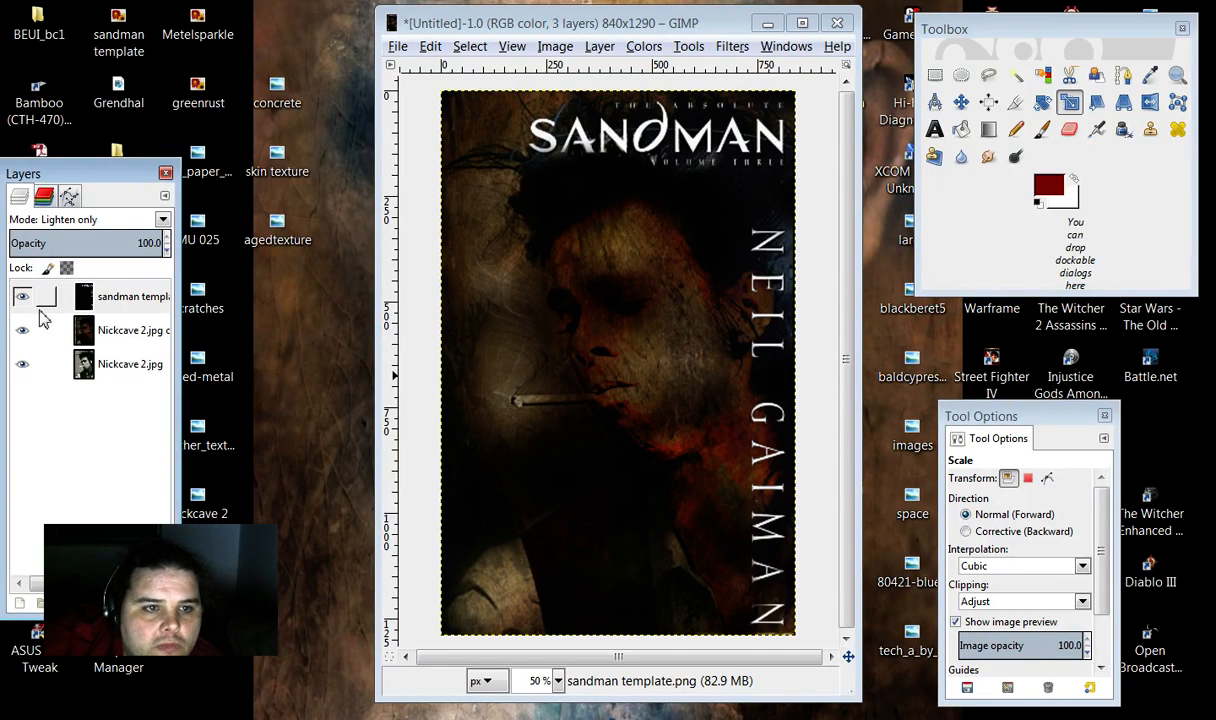
click(163, 222)
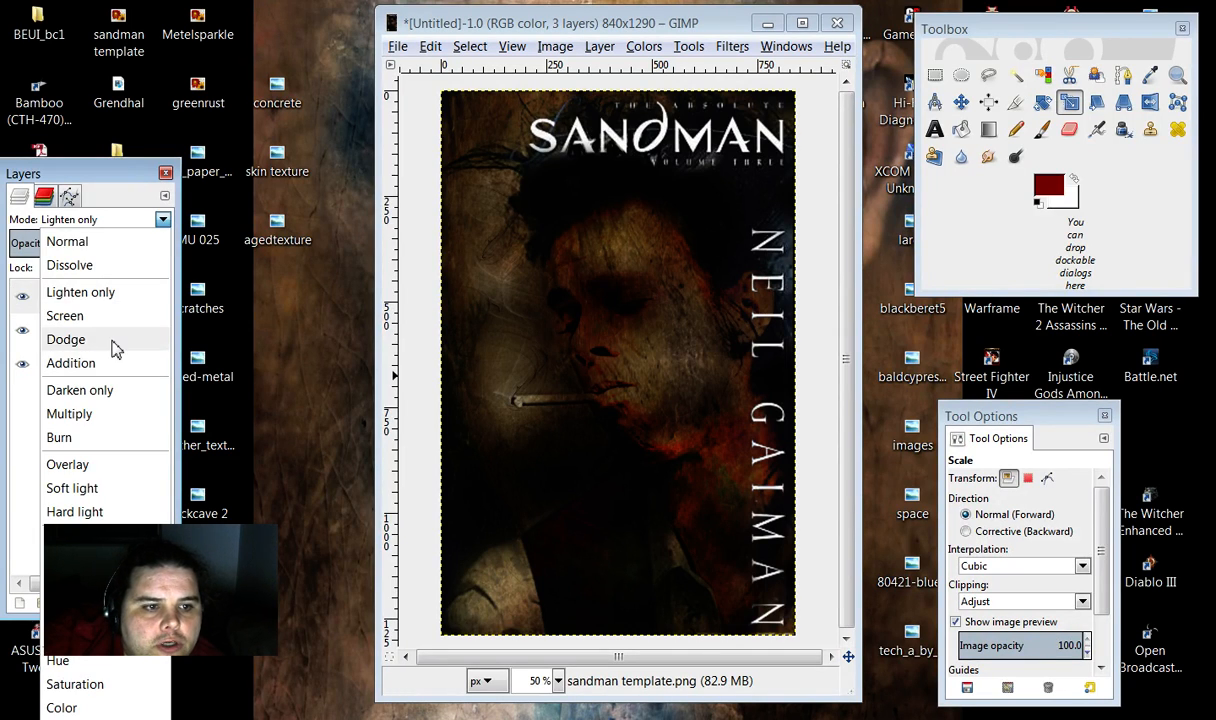
click(66, 340)
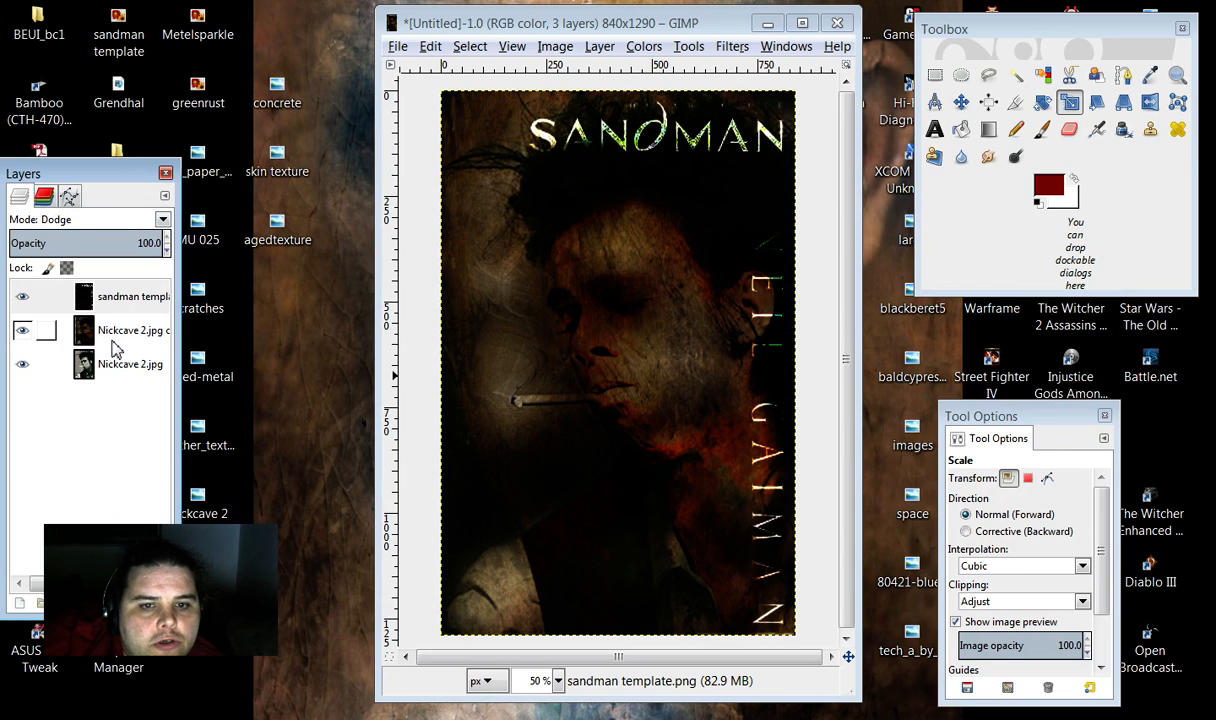
click(163, 221)
click(117, 362)
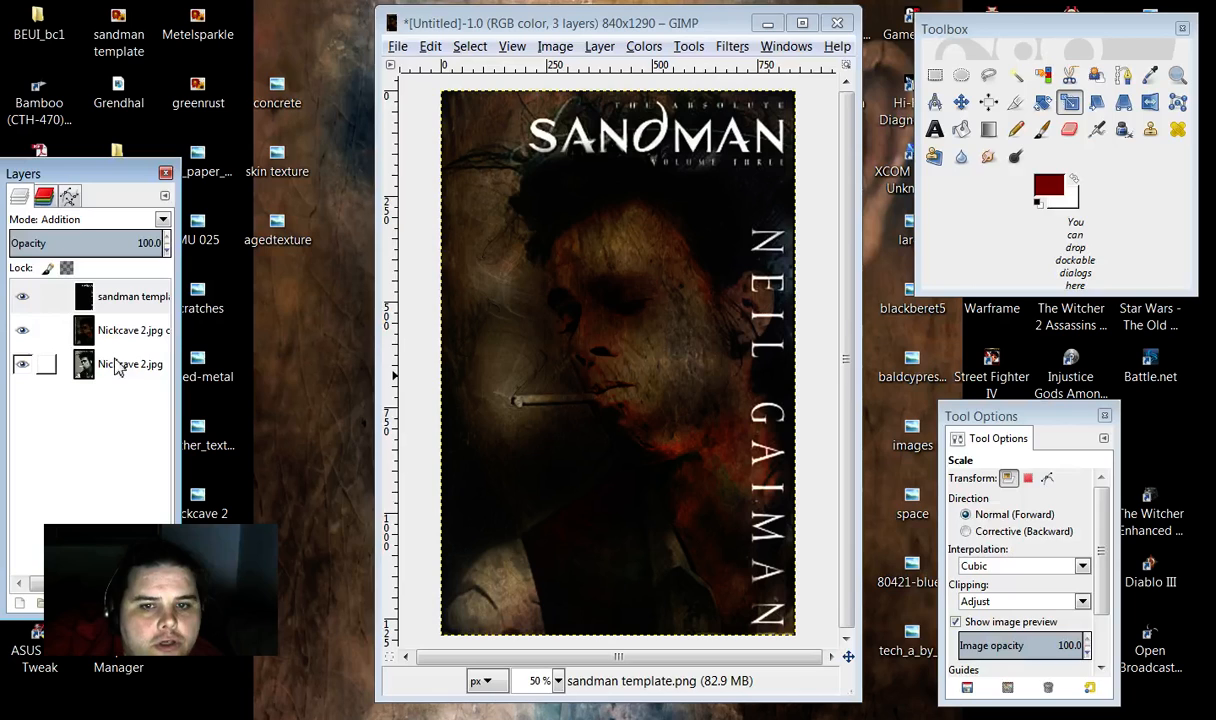
click(163, 220)
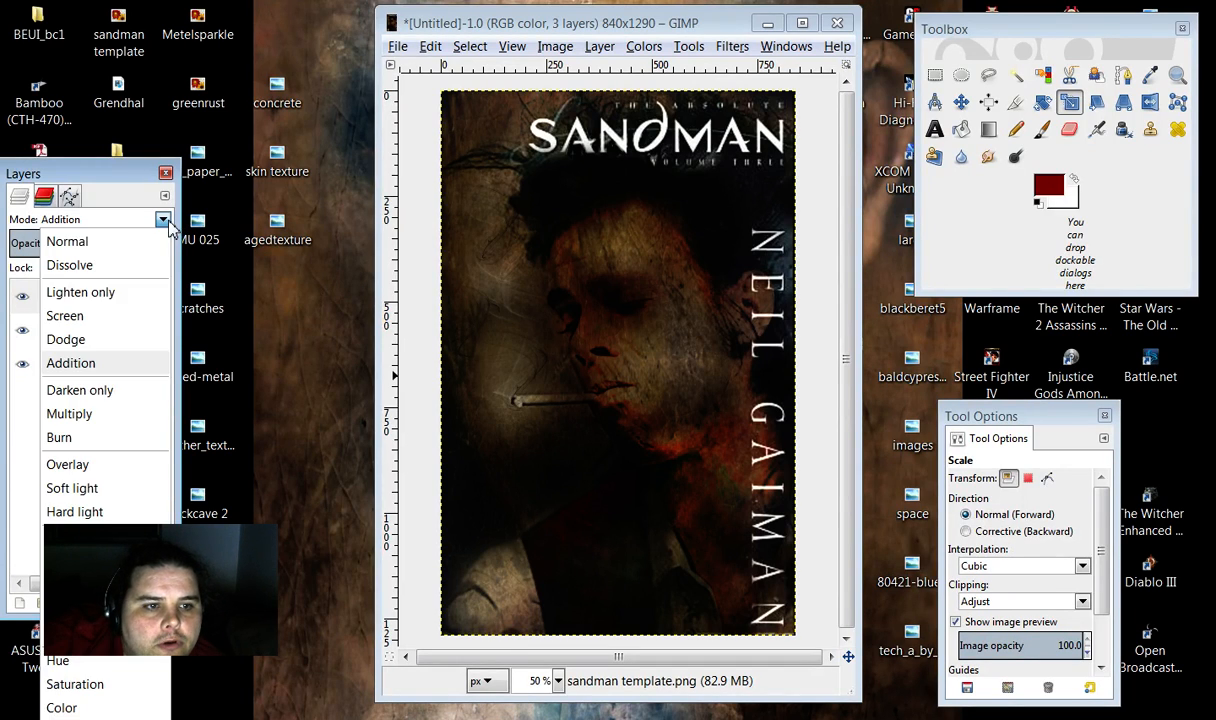
click(98, 464)
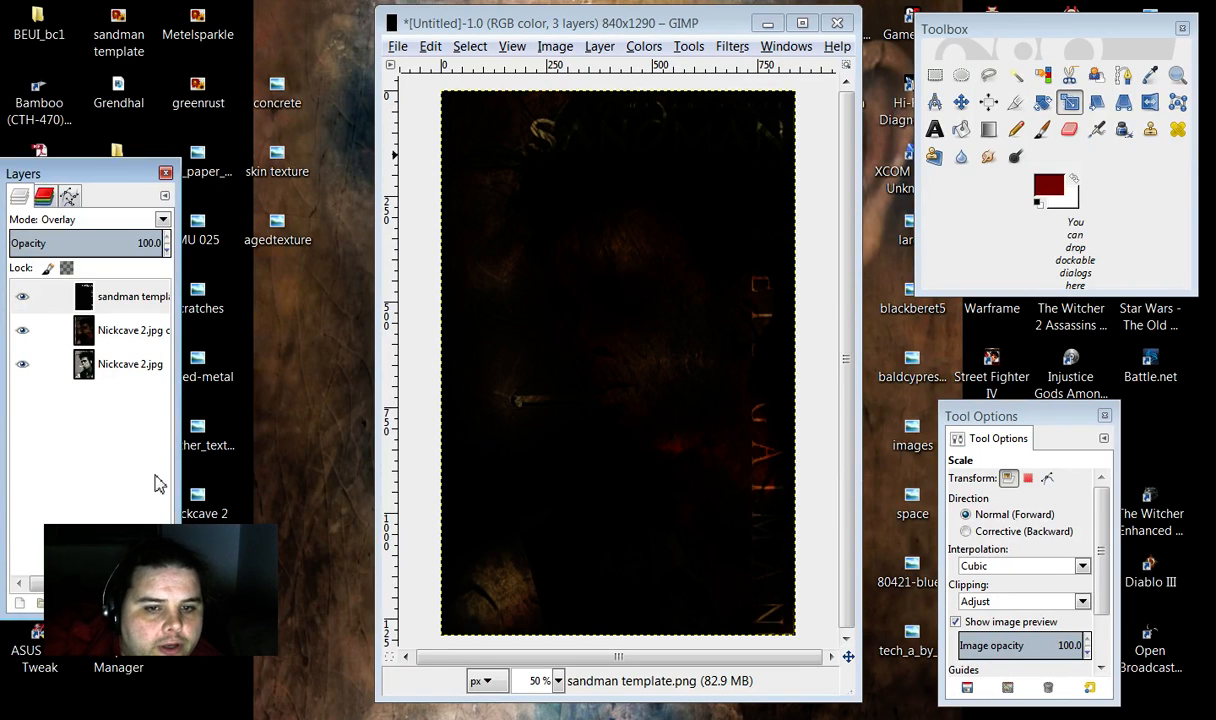
Step: Duplicate the sandman template layer, dismissing the dialog for a new empty layer
click(19, 604)
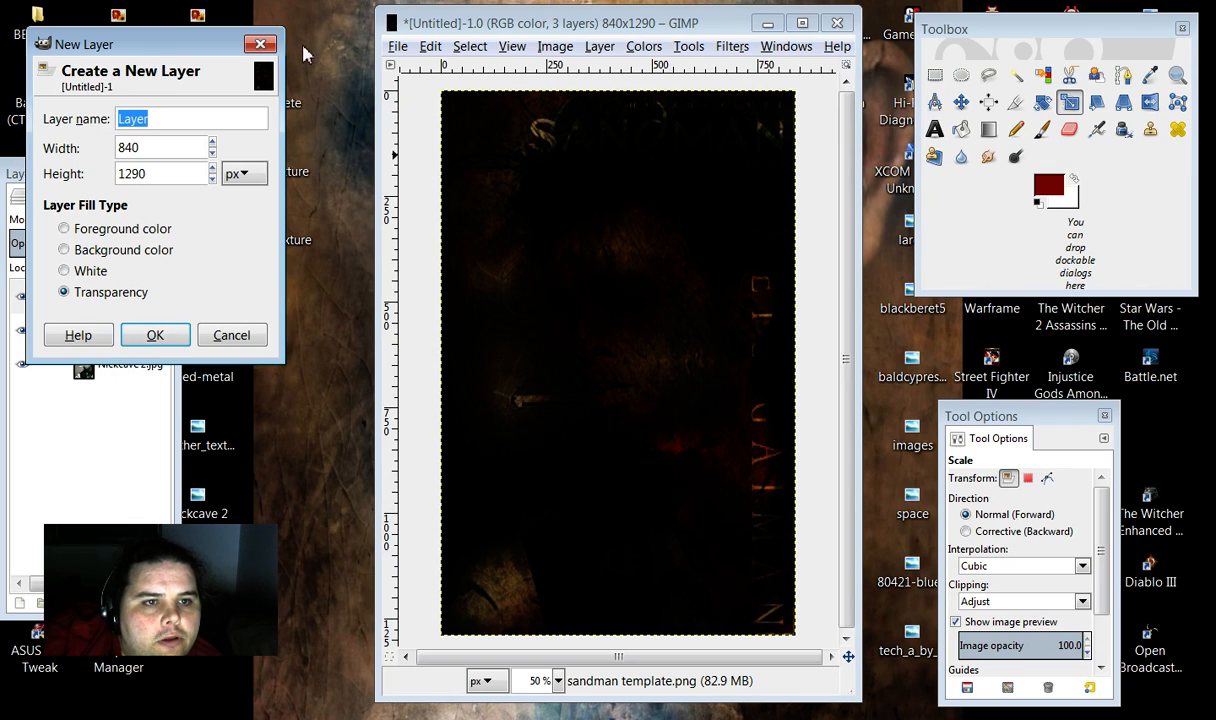
click(264, 45)
click(115, 305)
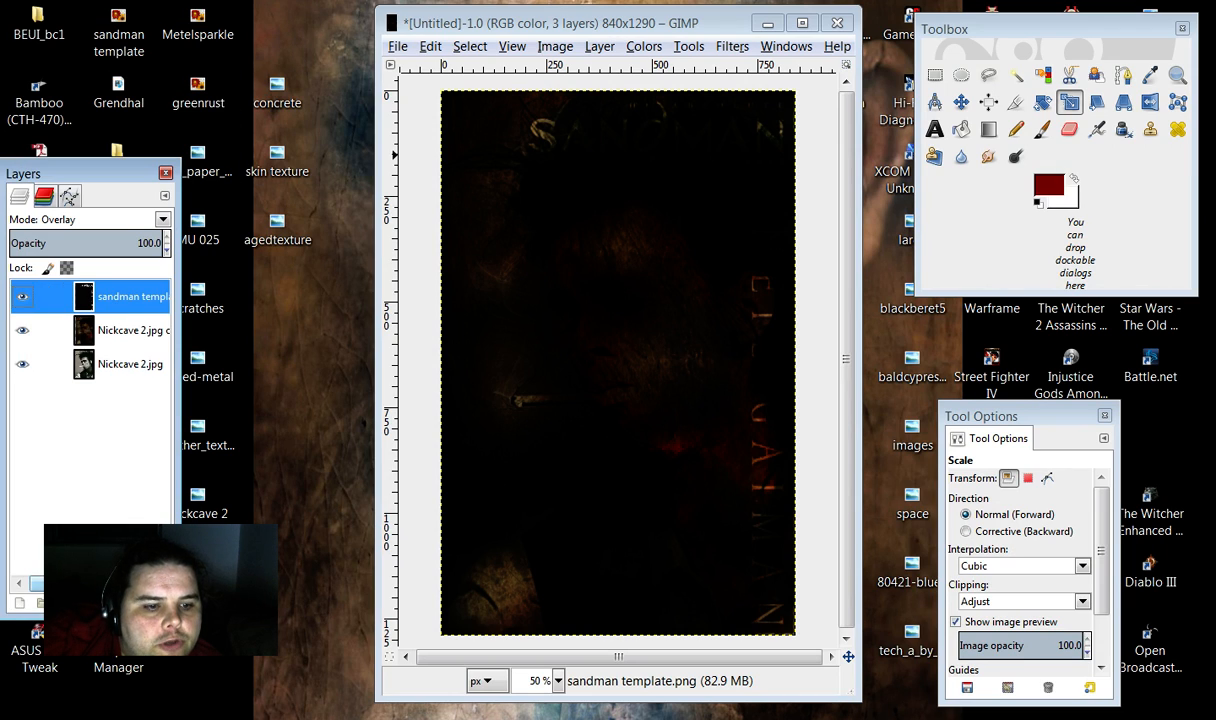
click(112, 603)
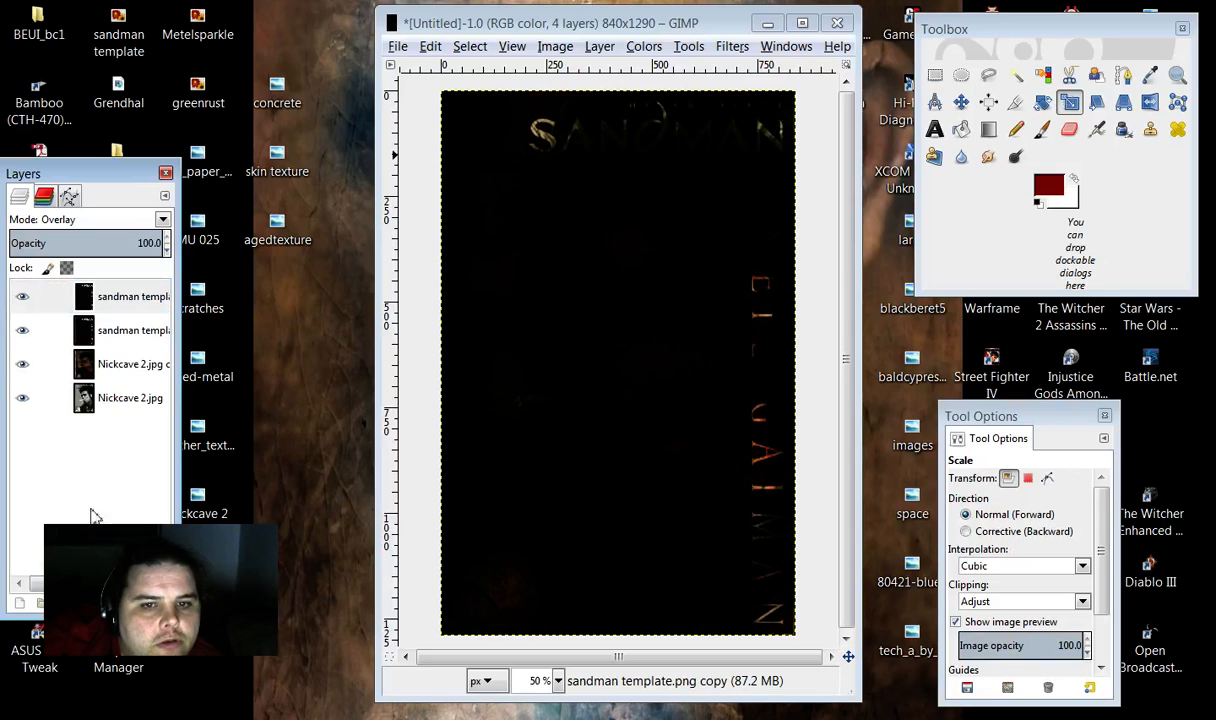
Step: Hide the sandman template copy and choose Dodge/Burn with a brush size of 642.69 for a test stroke
click(23, 297)
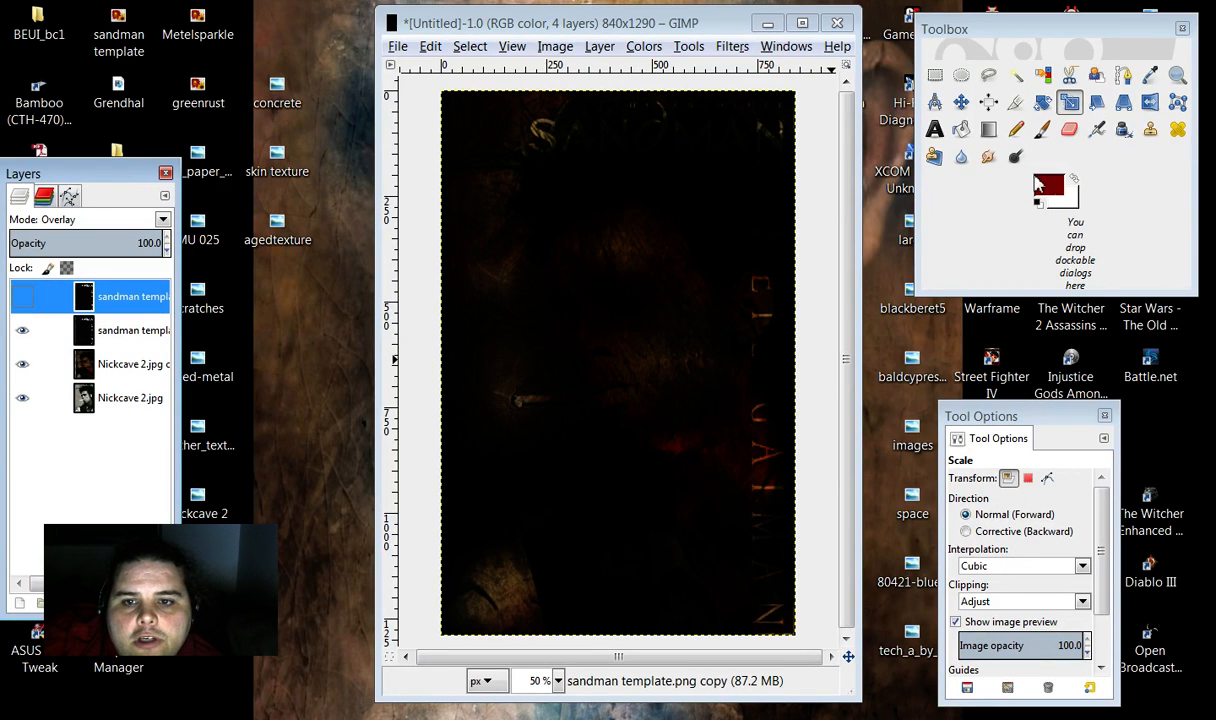
click(1019, 174)
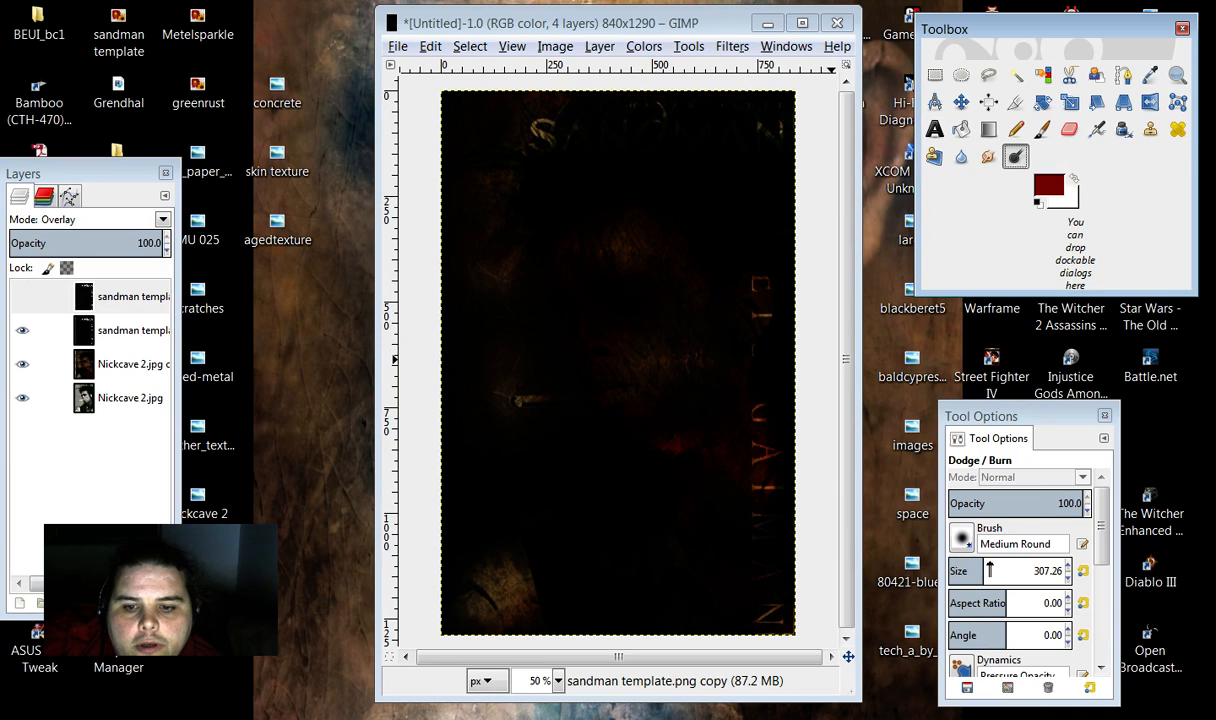
click(1022, 568)
click(568, 176)
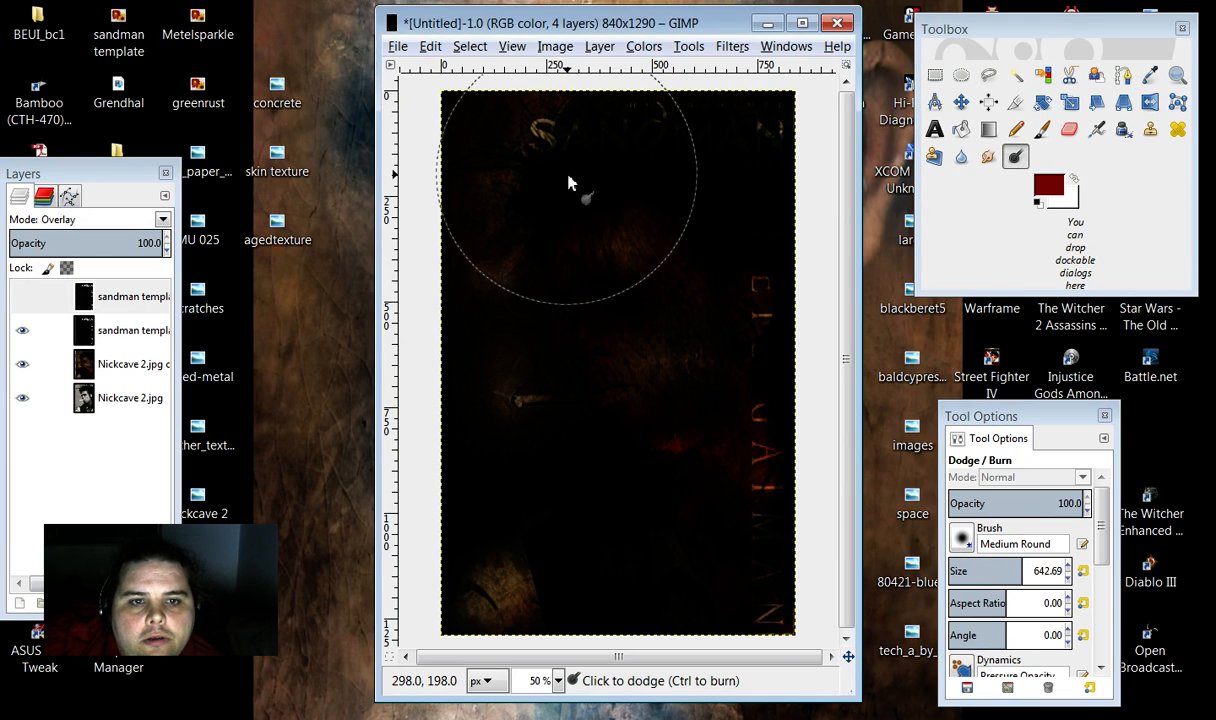
right_click(568, 189)
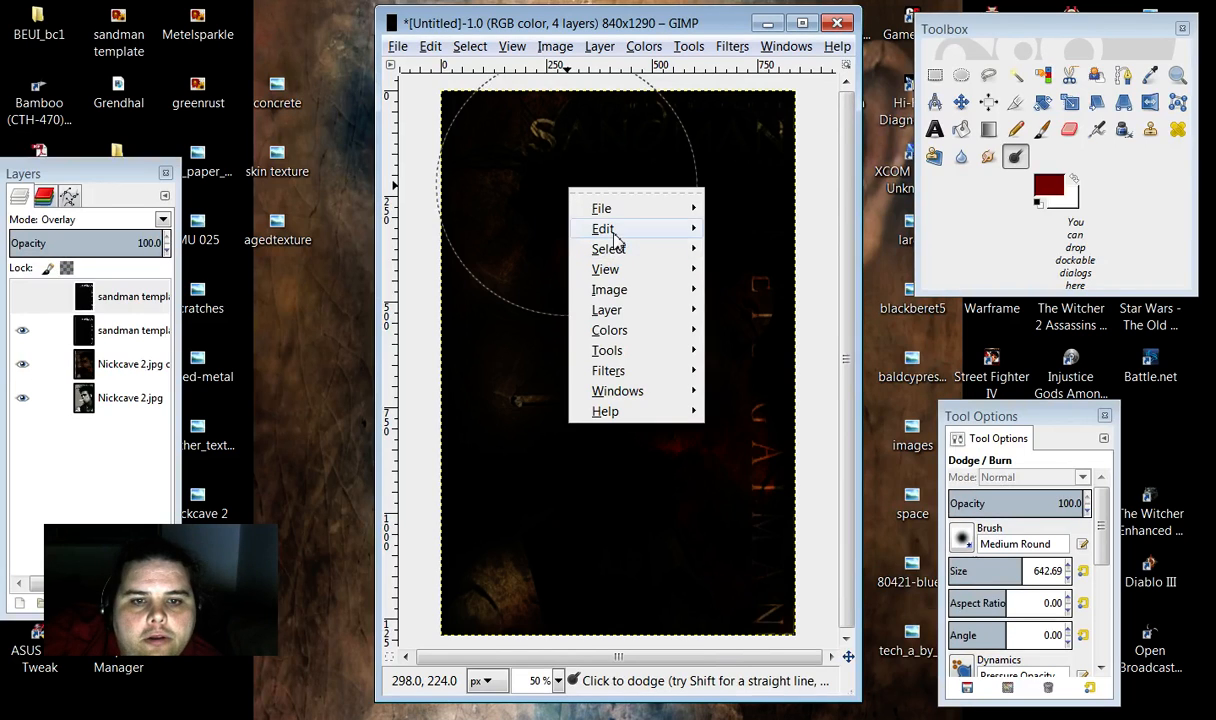
mouse_move(615, 240)
click(785, 245)
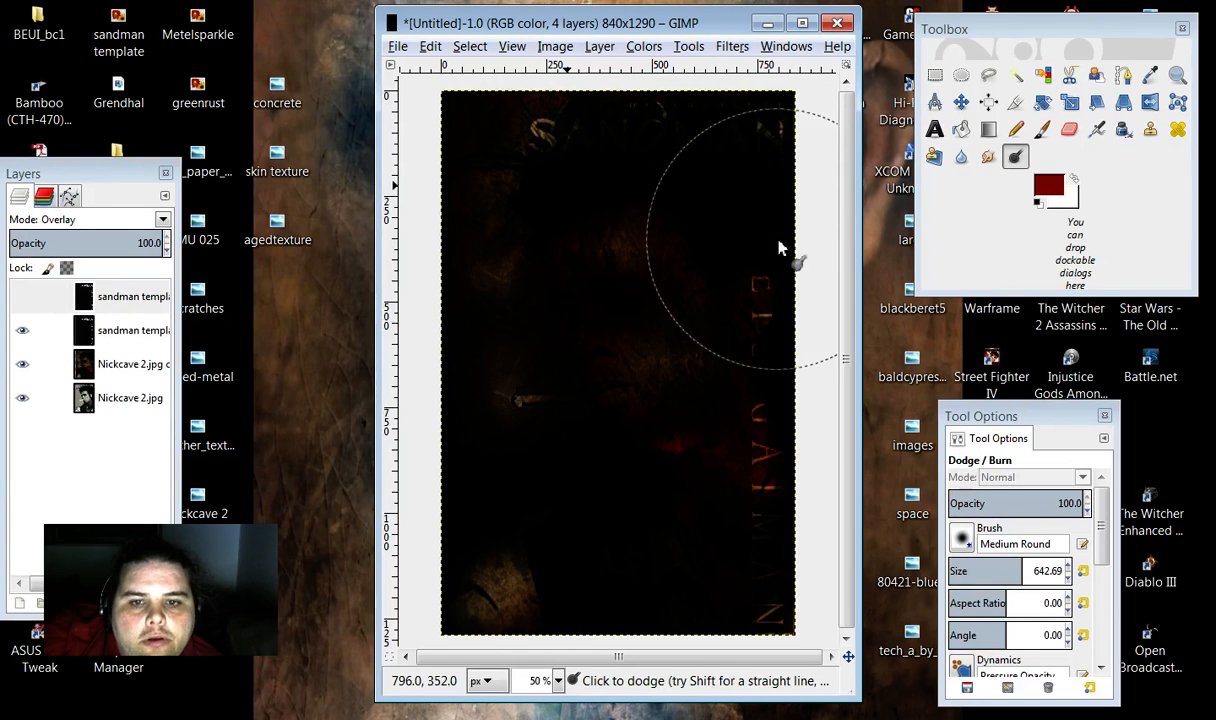
Step: Dodge the copied portrait layer over the face, ear, background and title area
click(143, 371)
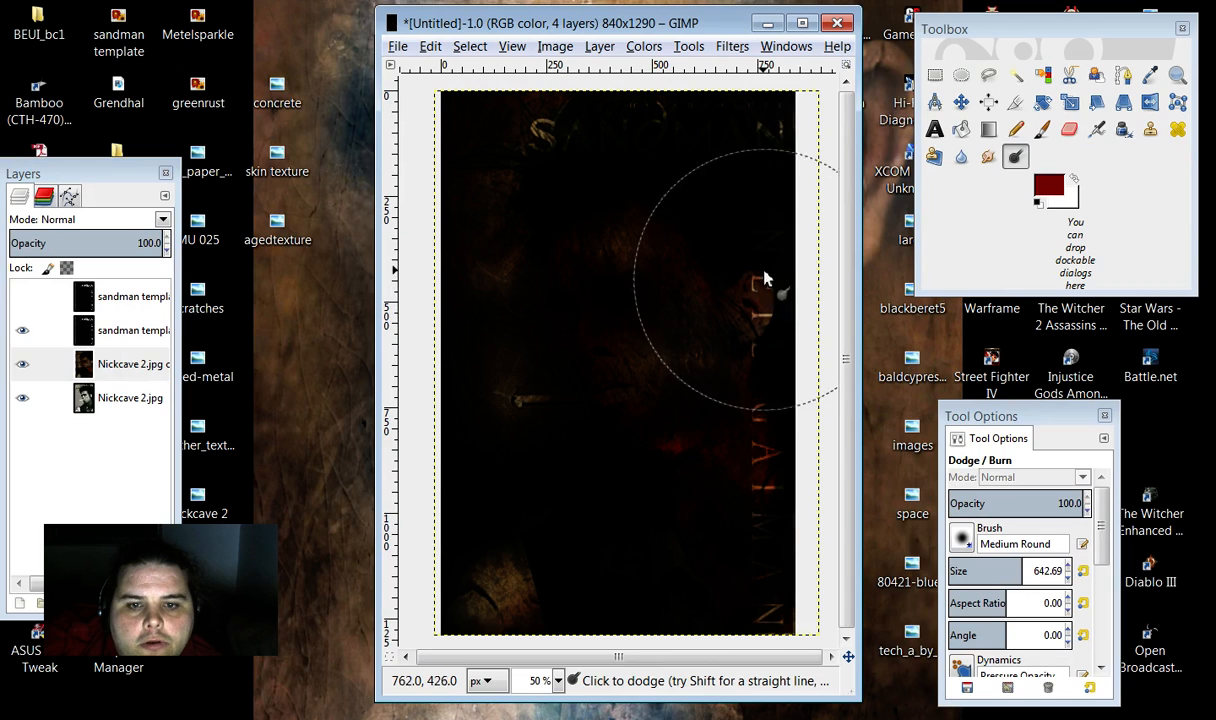
mouse_move(770, 231)
mouse_down()
mouse_move(779, 154)
mouse_move(695, 165)
mouse_move(693, 153)
mouse_move(586, 156)
mouse_move(679, 173)
mouse_move(684, 204)
mouse_move(519, 182)
mouse_move(525, 172)
mouse_move(613, 190)
mouse_move(802, 318)
mouse_move(796, 347)
mouse_move(765, 367)
mouse_move(754, 433)
mouse_move(770, 458)
mouse_move(780, 560)
mouse_move(777, 419)
mouse_move(746, 322)
mouse_move(725, 298)
mouse_move(677, 327)
mouse_move(651, 326)
mouse_move(631, 302)
mouse_move(665, 297)
mouse_move(779, 474)
mouse_move(640, 514)
mouse_move(622, 489)
mouse_move(837, 470)
mouse_move(634, 517)
mouse_move(617, 493)
mouse_move(662, 424)
mouse_move(635, 412)
mouse_move(539, 510)
mouse_move(481, 538)
mouse_move(536, 481)
mouse_move(540, 379)
mouse_move(524, 304)
mouse_move(825, 341)
mouse_move(860, 415)
mouse_up()
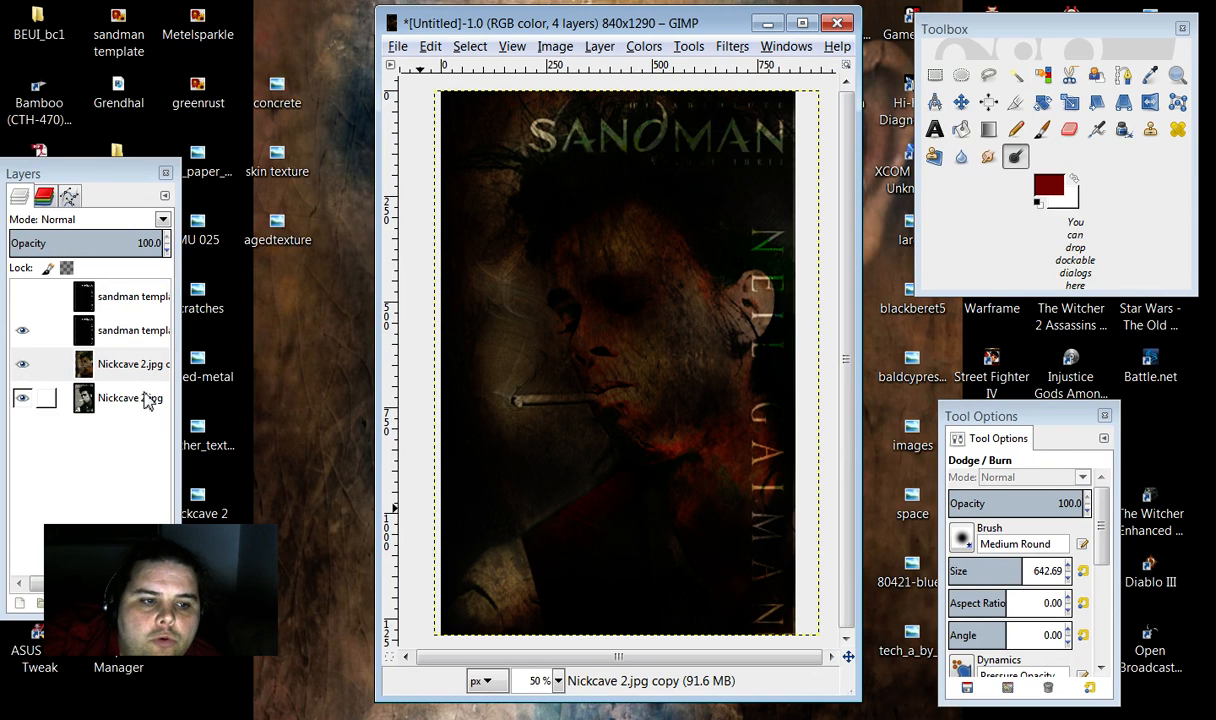
Step: Revert the dodge strokes and the template copy's hiding through the undo history, back to the Add Layer entry
right_click(566, 310)
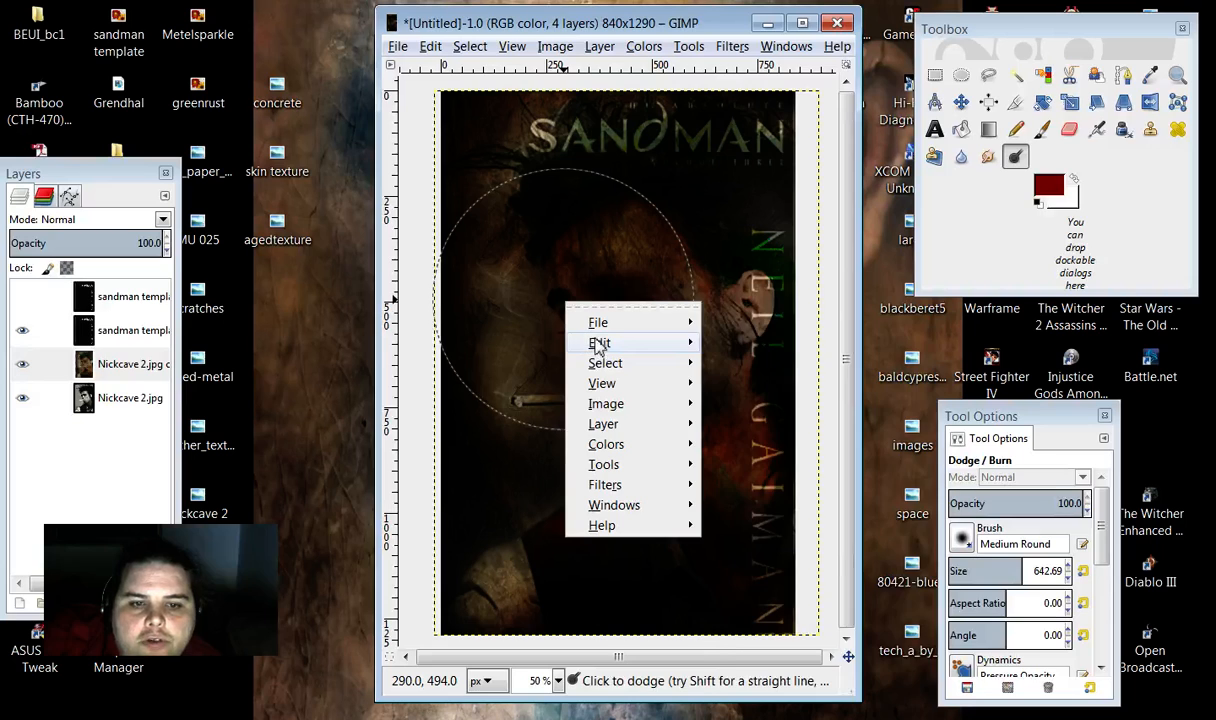
mouse_move(598, 345)
click(730, 357)
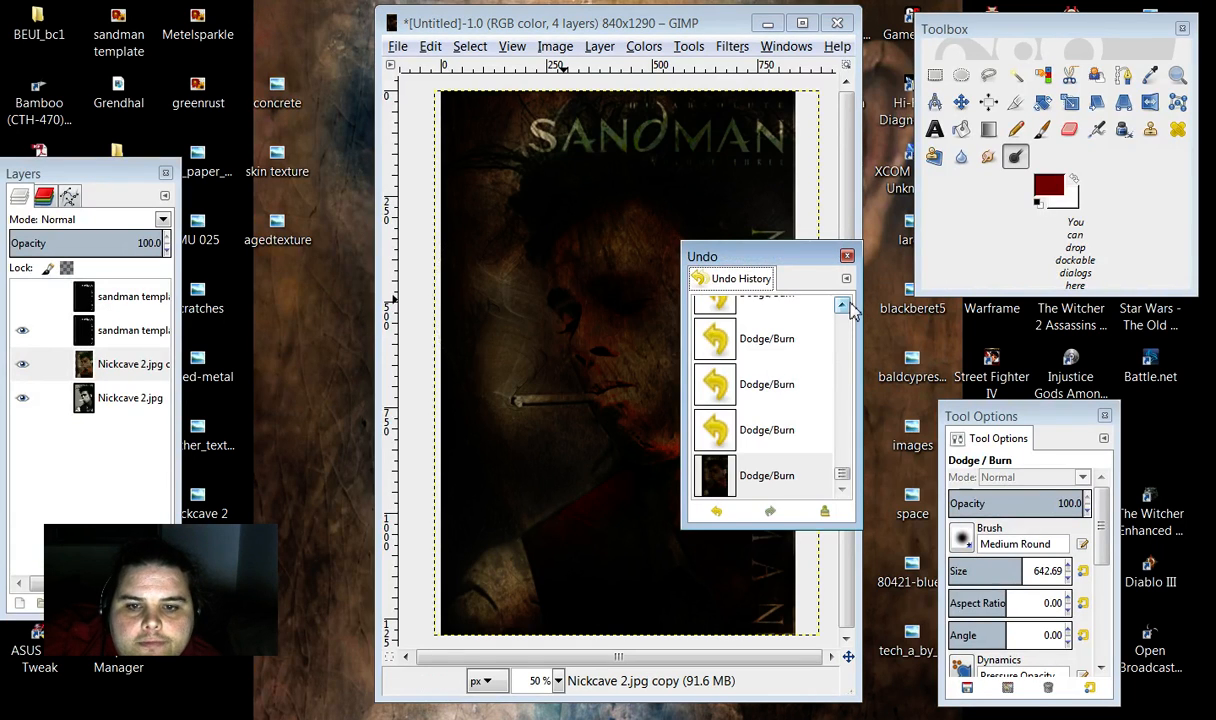
scroll(850, 312, up, 5)
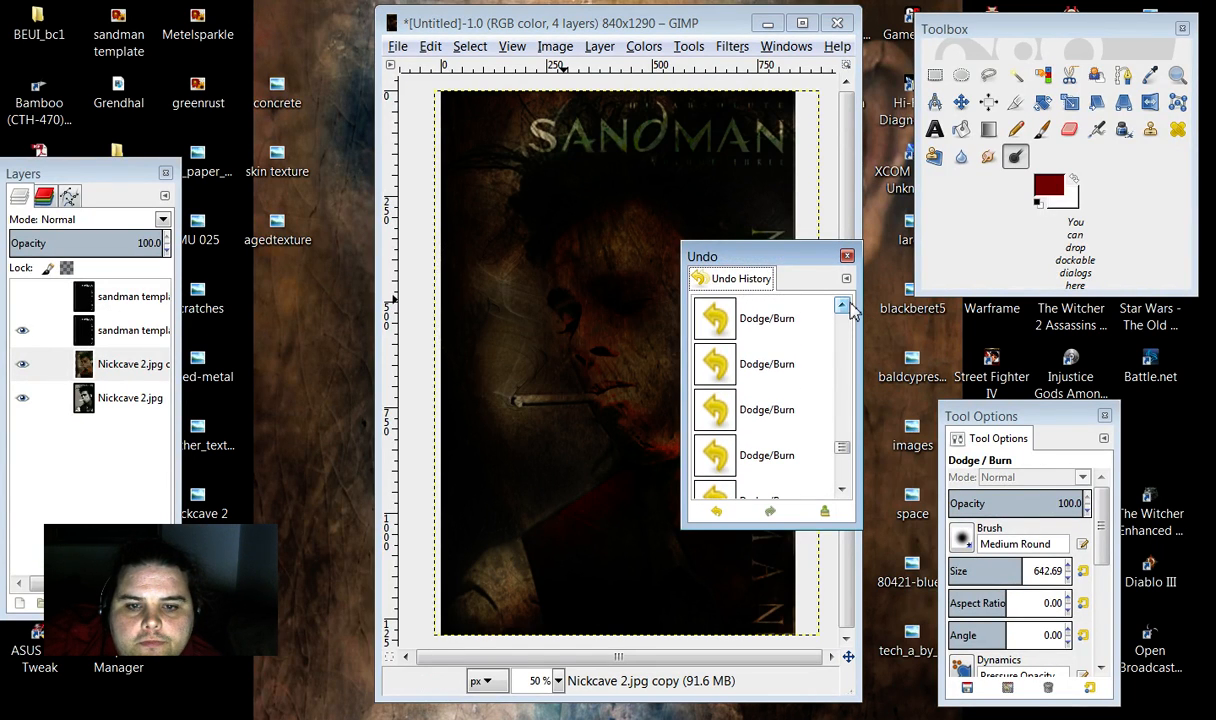
click(698, 322)
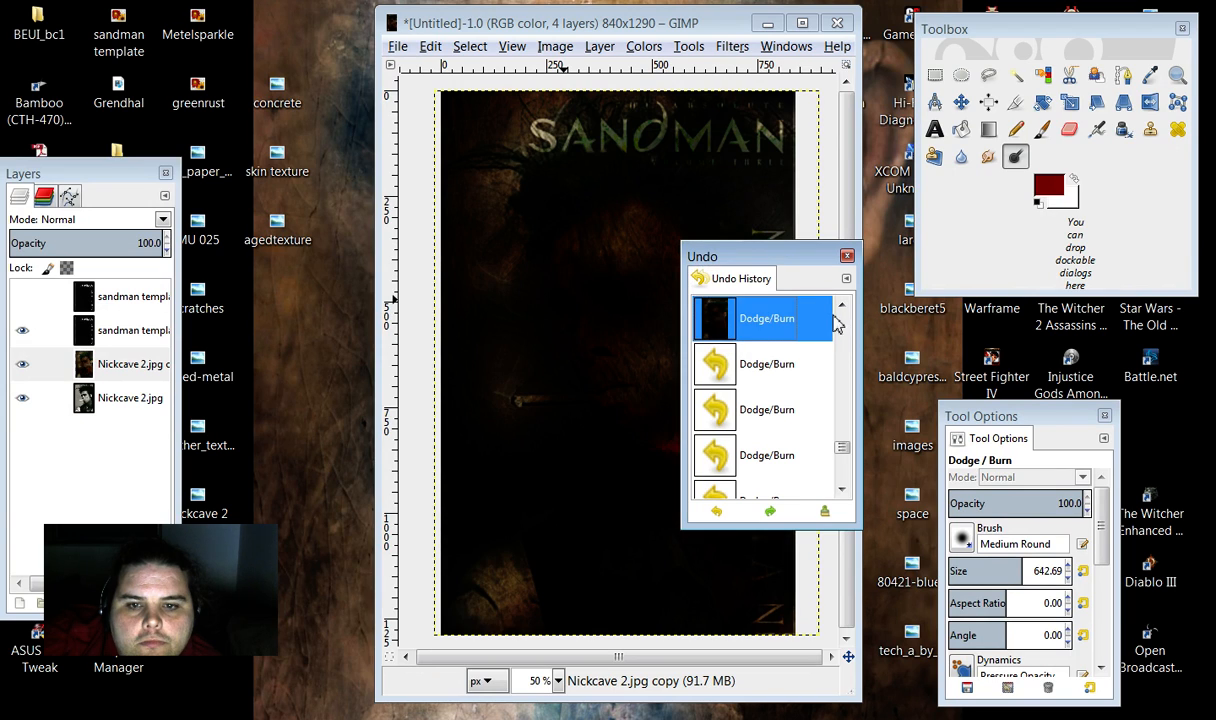
scroll(843, 308, up, 3)
scroll(846, 310, up, 5)
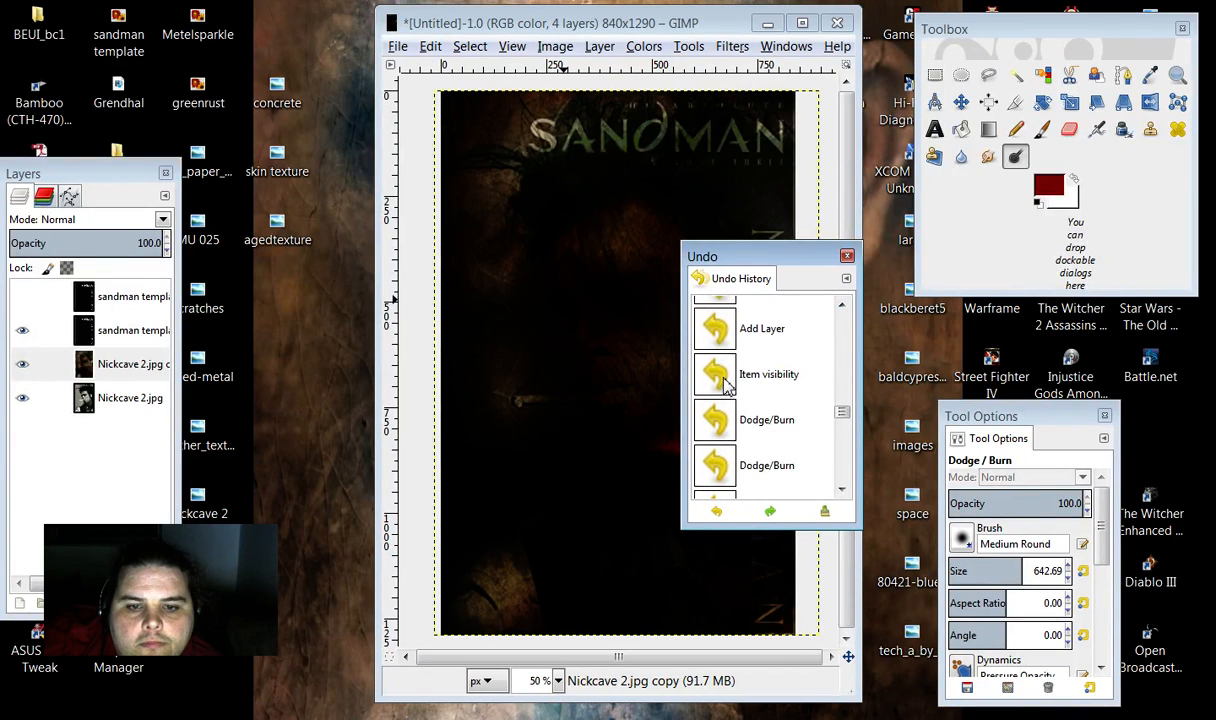
click(727, 387)
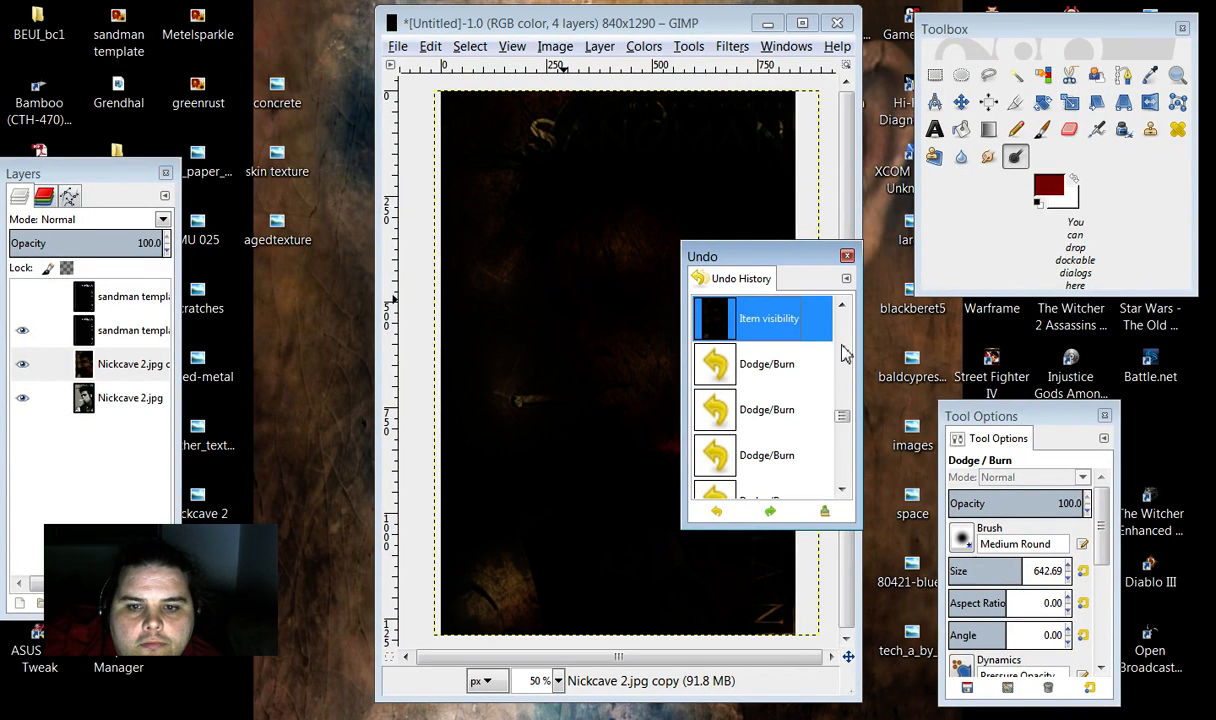
scroll(843, 316, up, 2)
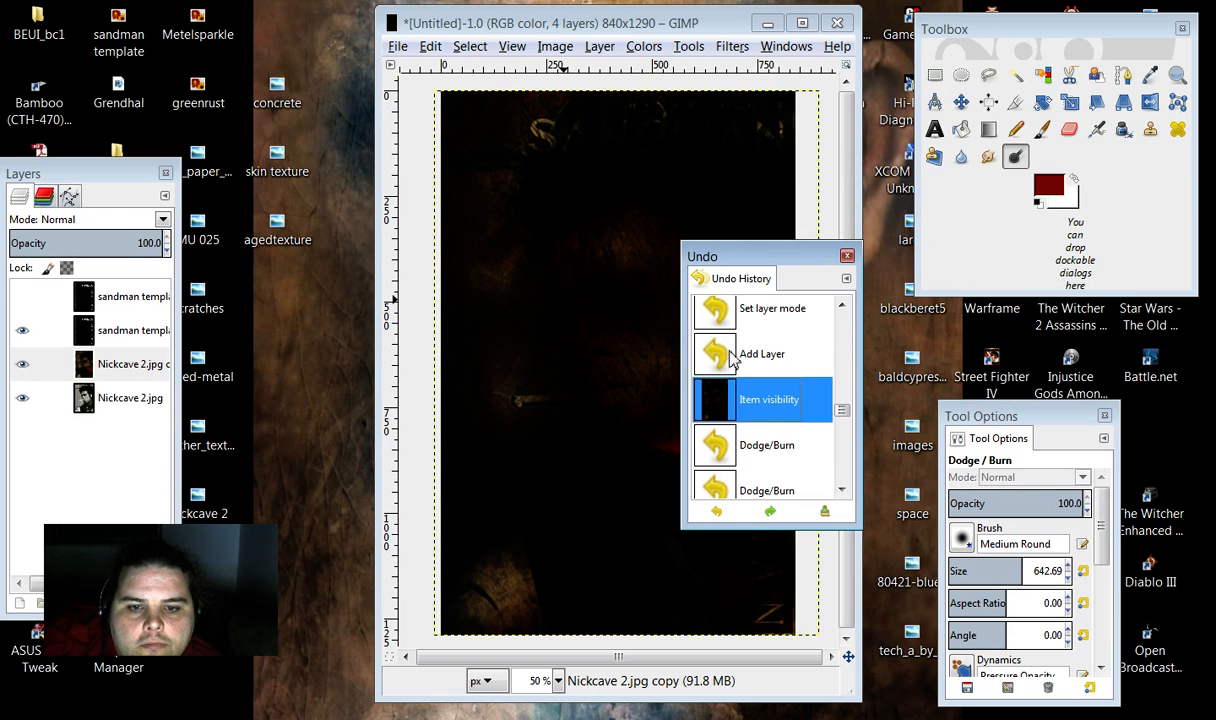
click(729, 362)
click(846, 257)
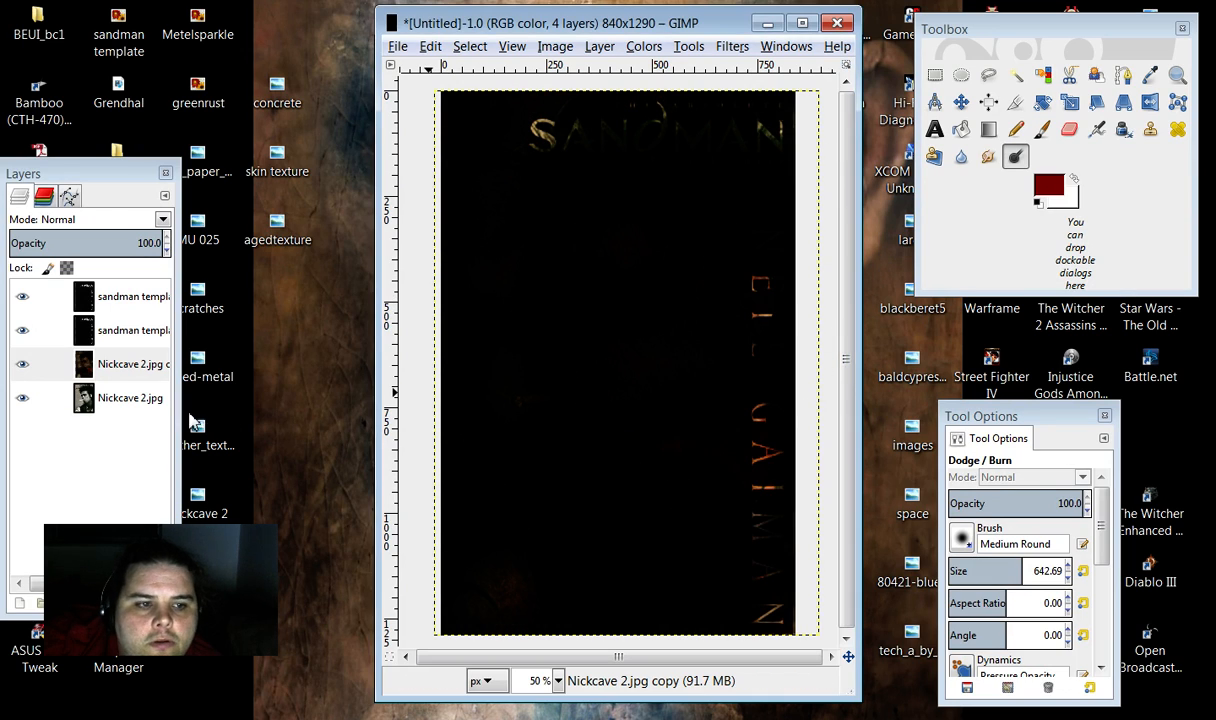
Step: Duplicate the copied portrait layer, swap foreground and background colors, and dodge the new copy over the title, face and vertical lettering
click(150, 368)
key(shift+ctrl+d)
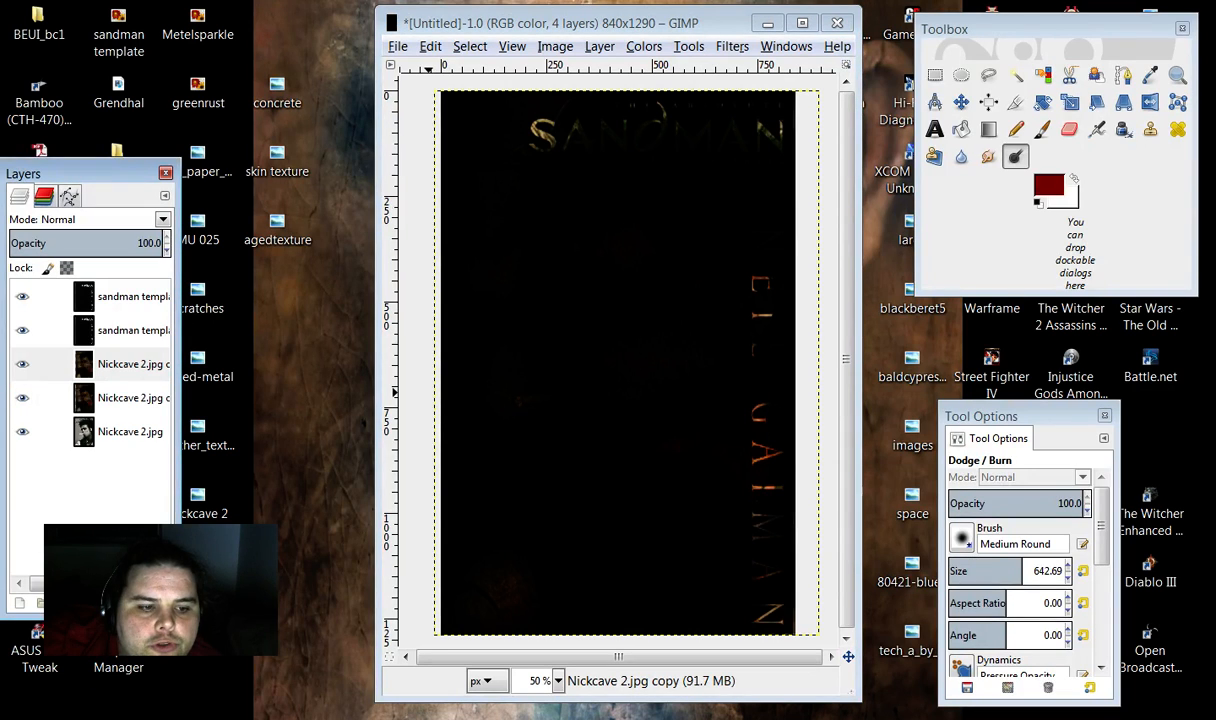
click(137, 366)
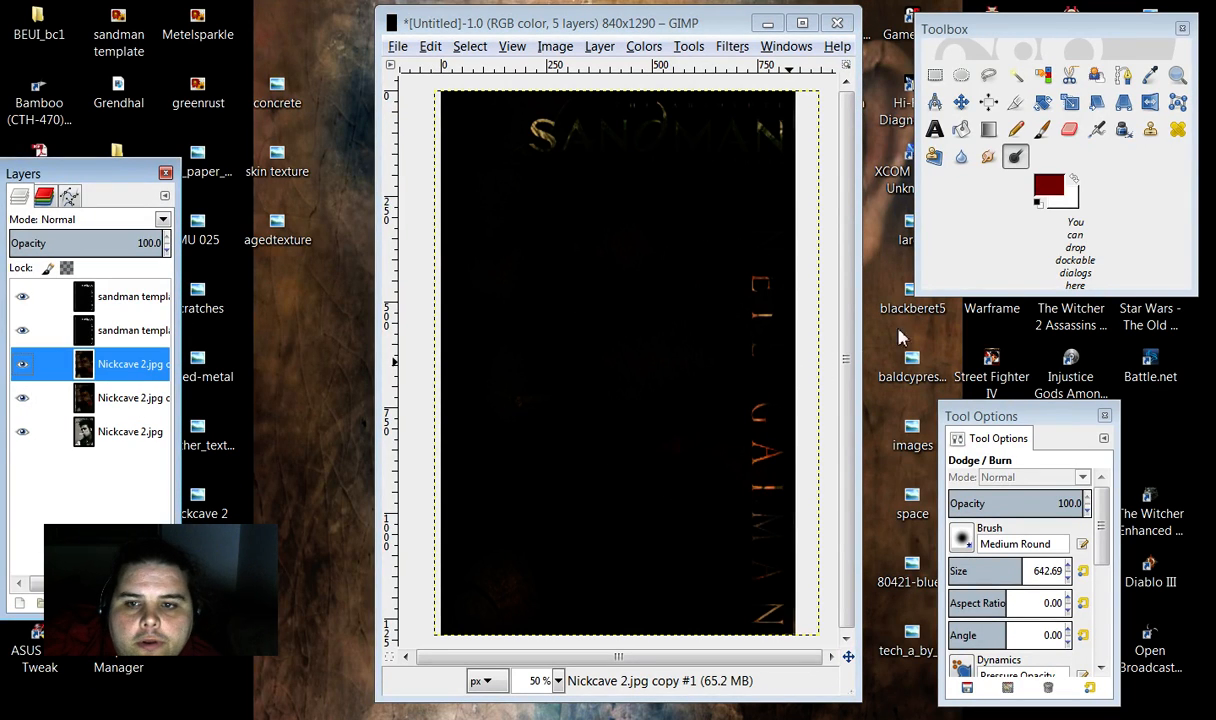
click(1074, 179)
mouse_move(550, 158)
mouse_down()
mouse_move(700, 154)
mouse_move(772, 166)
mouse_move(776, 291)
mouse_move(797, 384)
mouse_move(773, 335)
mouse_move(776, 464)
mouse_move(784, 428)
mouse_move(773, 438)
mouse_move(784, 584)
mouse_move(774, 605)
mouse_move(788, 538)
mouse_move(743, 475)
mouse_move(713, 370)
mouse_move(616, 333)
mouse_move(641, 391)
mouse_move(629, 338)
mouse_move(509, 367)
mouse_move(528, 322)
mouse_move(527, 236)
mouse_move(536, 208)
mouse_move(827, 396)
mouse_move(600, 438)
mouse_move(541, 488)
mouse_move(566, 528)
mouse_move(511, 557)
mouse_move(579, 600)
mouse_move(705, 600)
mouse_up()
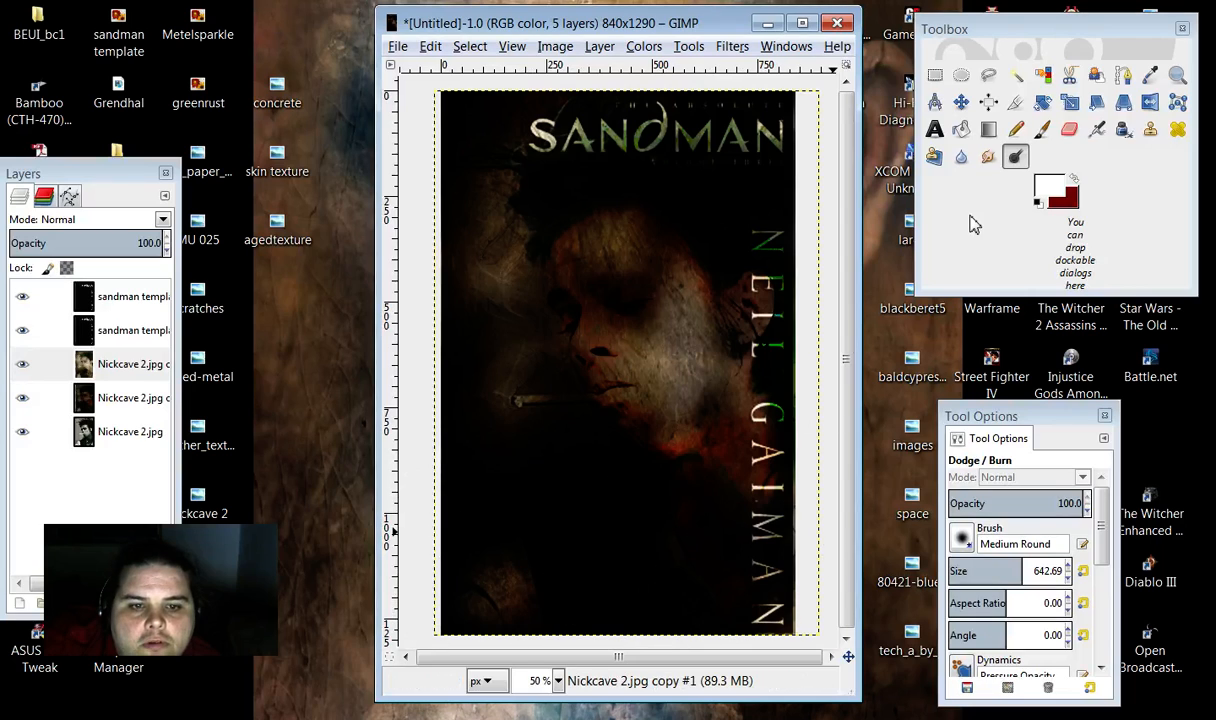
Step: Delete the dodged portrait duplicate and change the lower sandman template layer's blend mode to Difference and from there to Grain extract
right_click(140, 360)
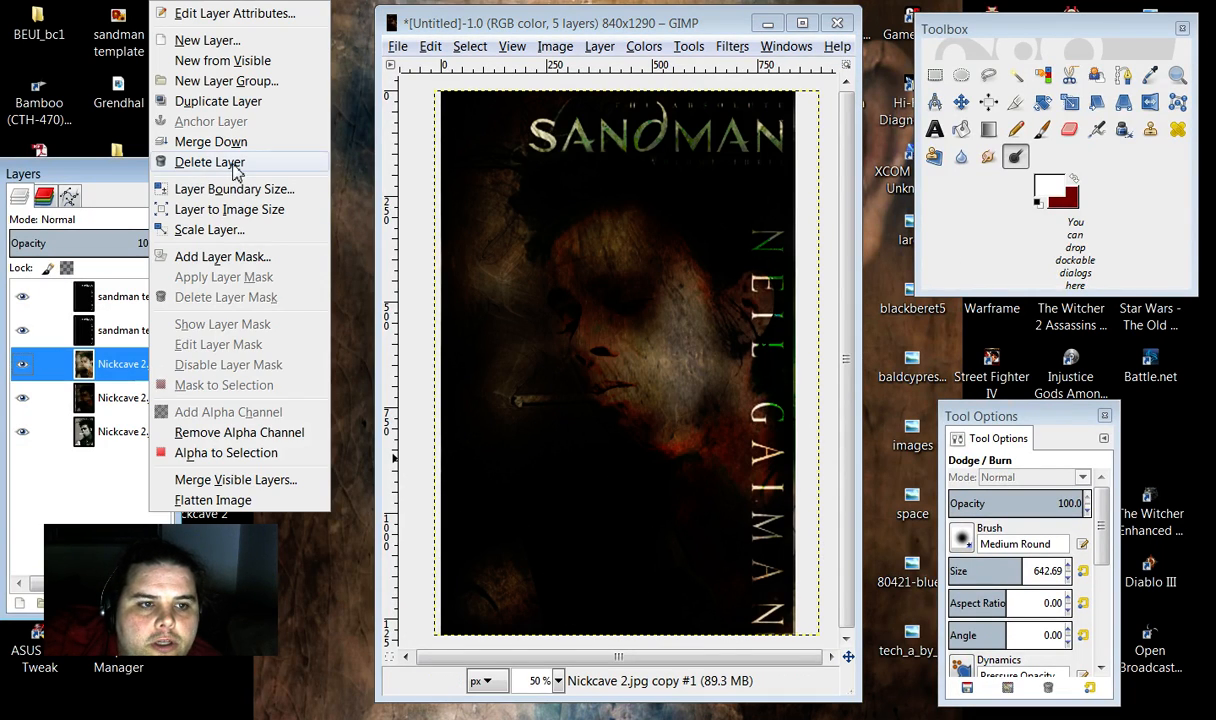
click(234, 166)
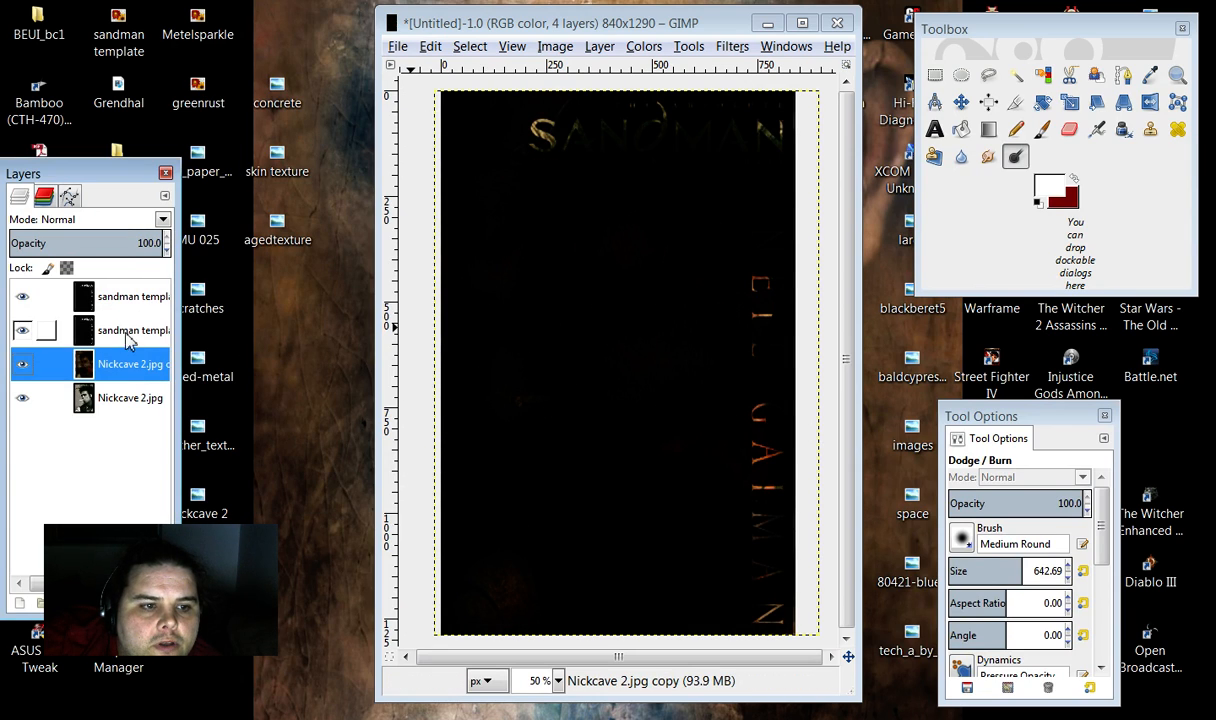
click(128, 338)
click(164, 219)
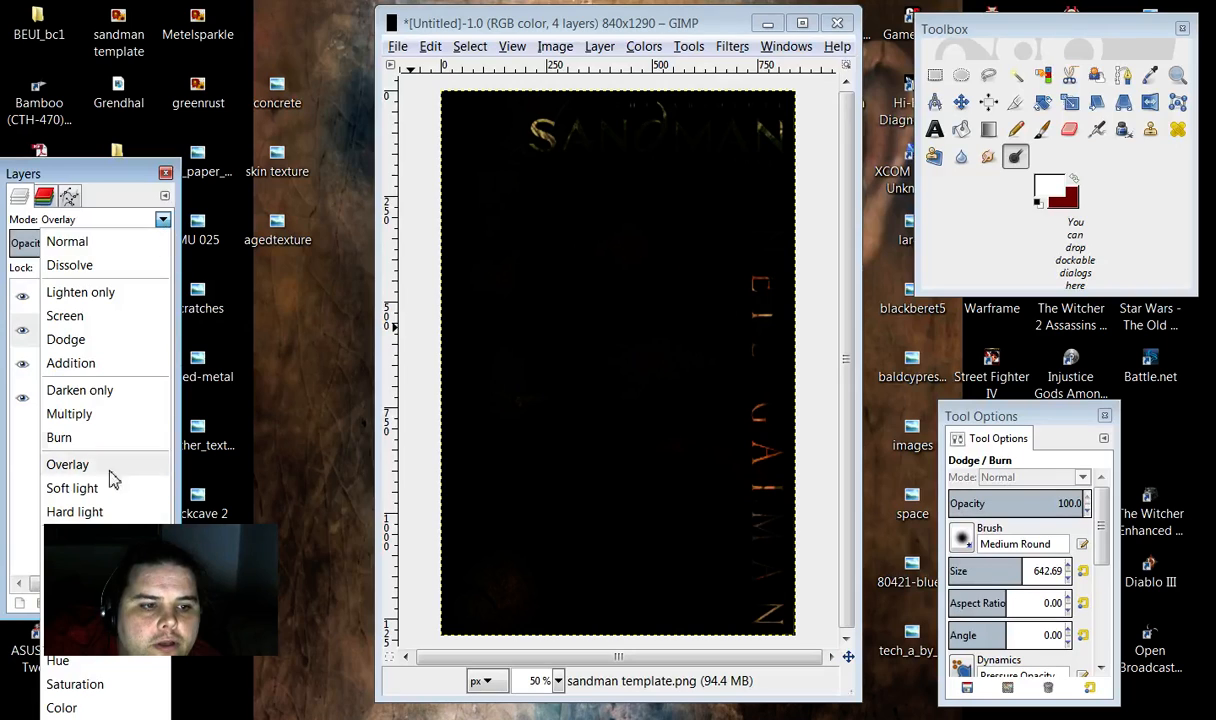
click(100, 527)
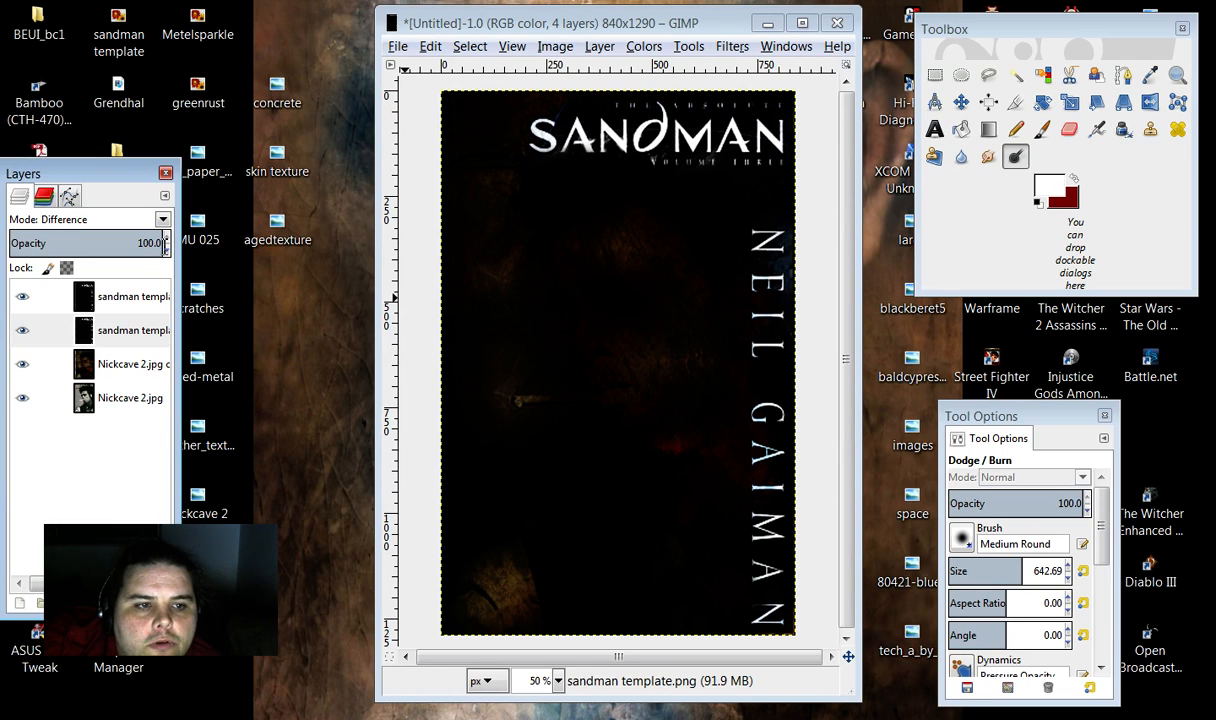
click(163, 222)
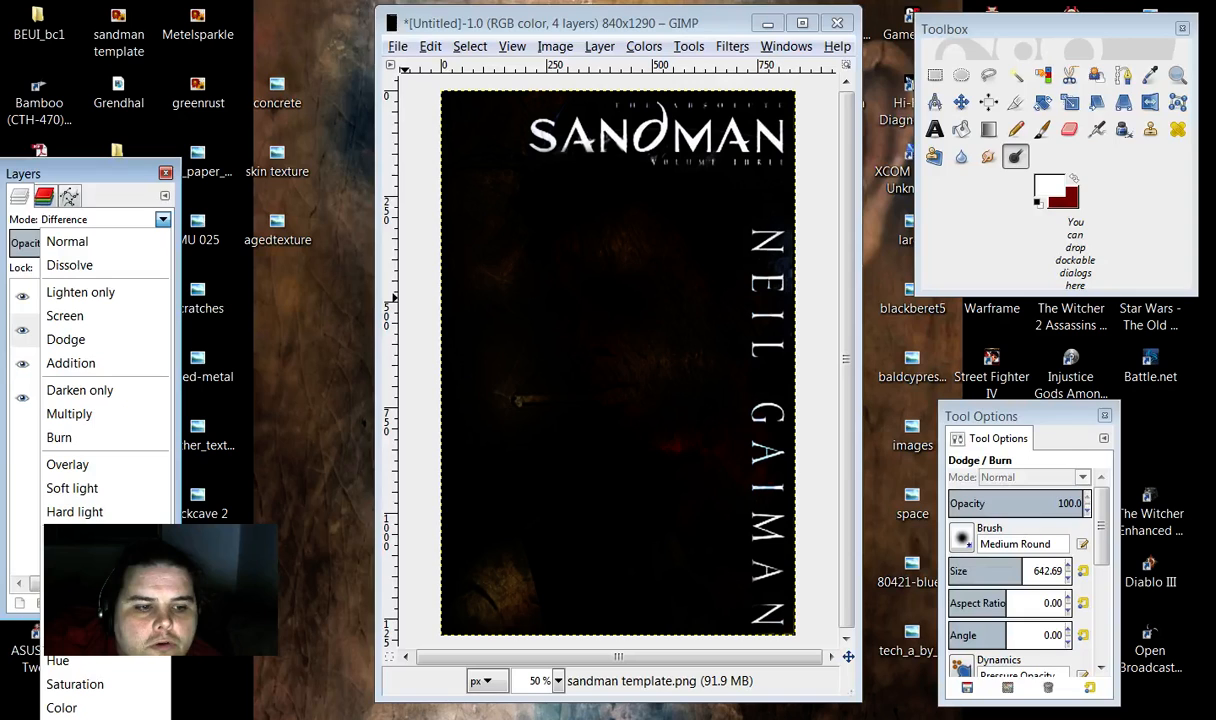
click(100, 586)
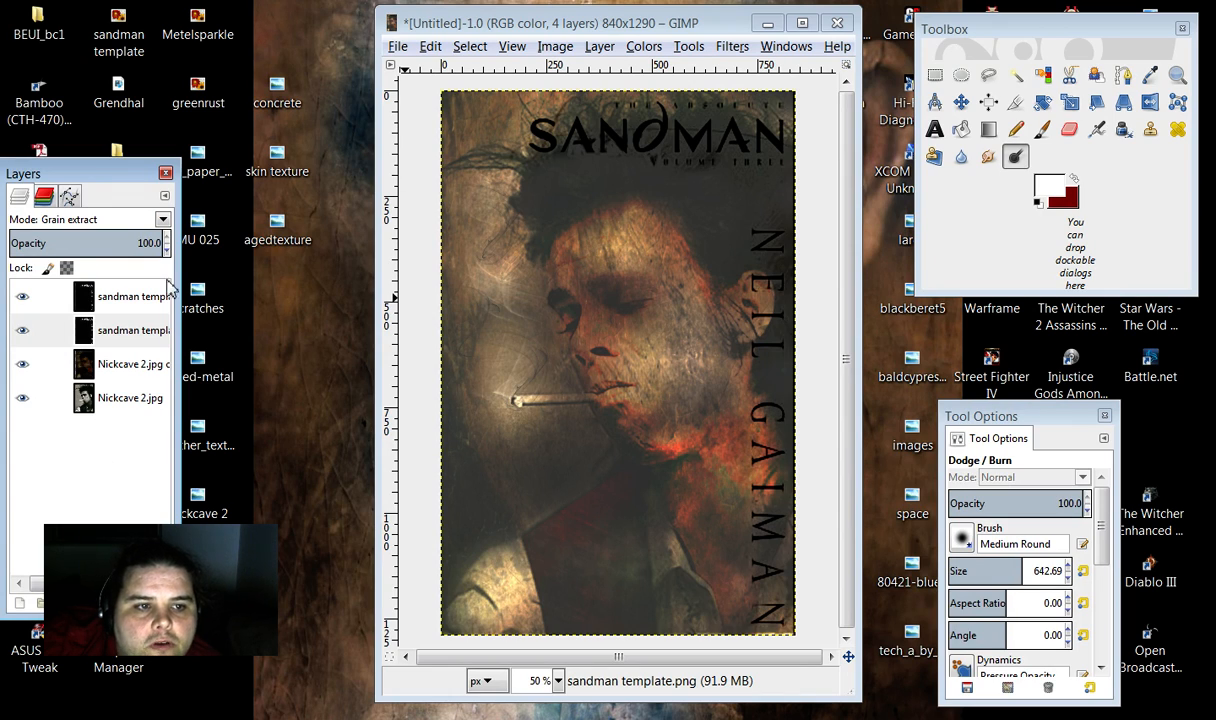
Step: Try Grain merge on the lower sandman template layer and return it to Grain extract
click(163, 221)
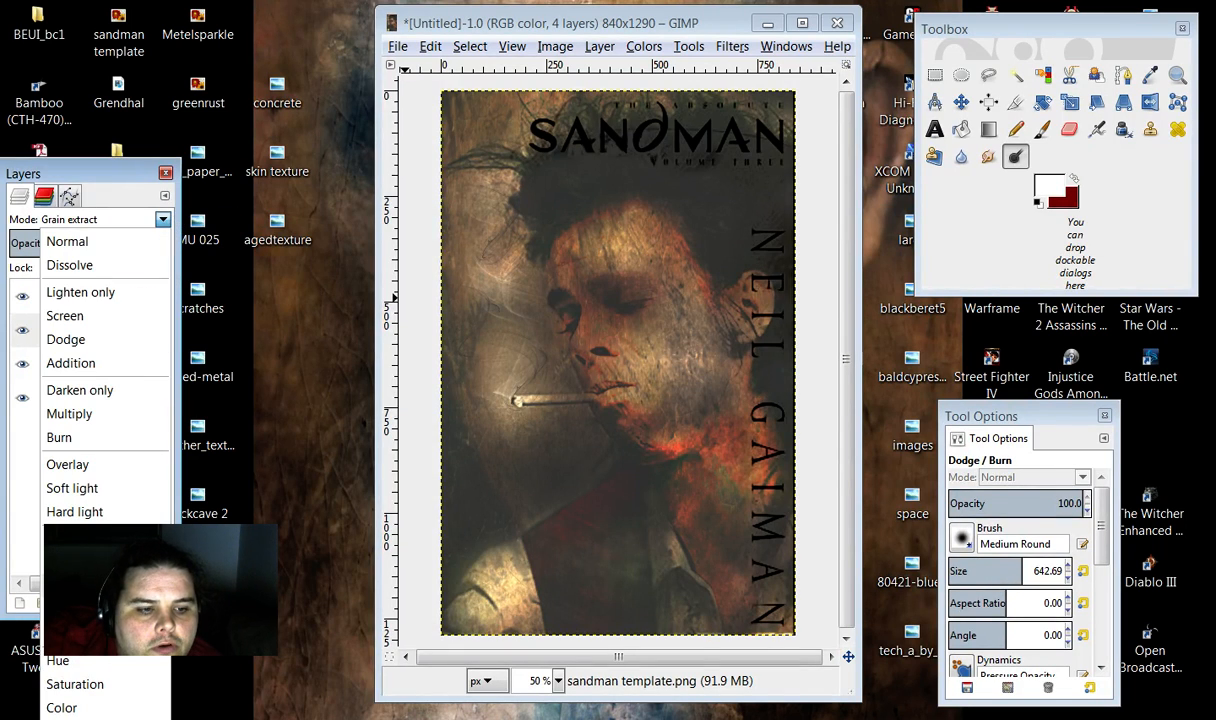
click(75, 610)
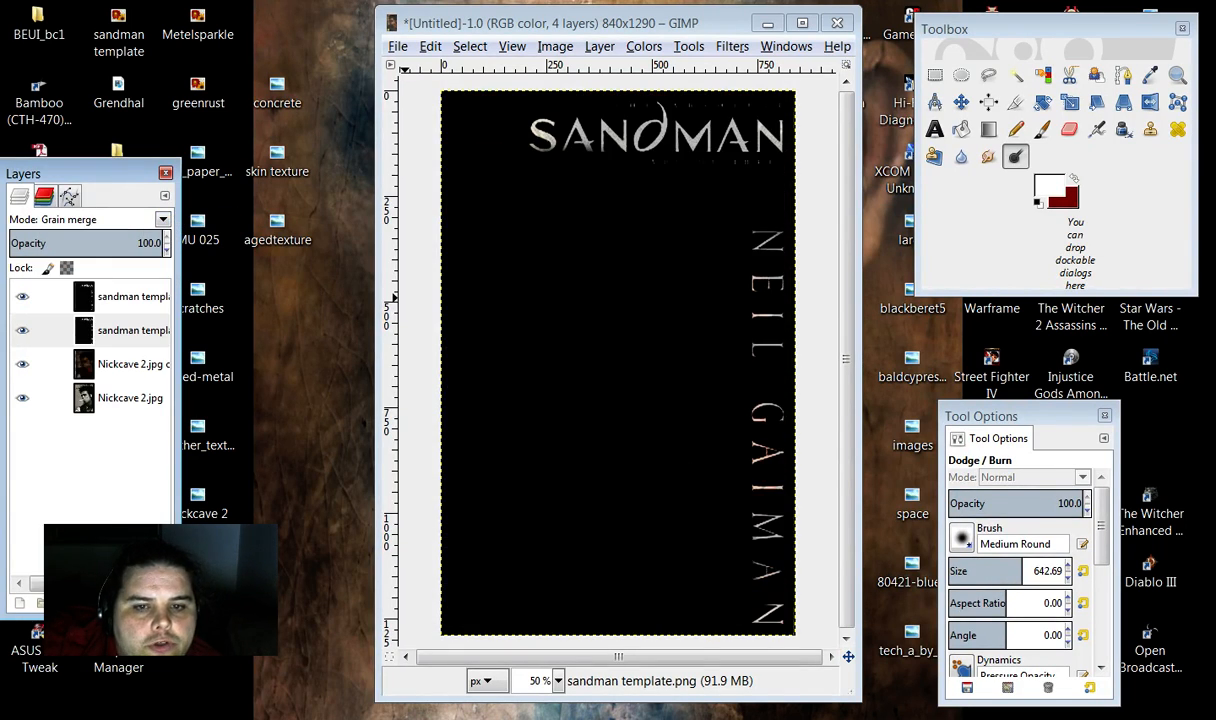
click(163, 220)
click(75, 587)
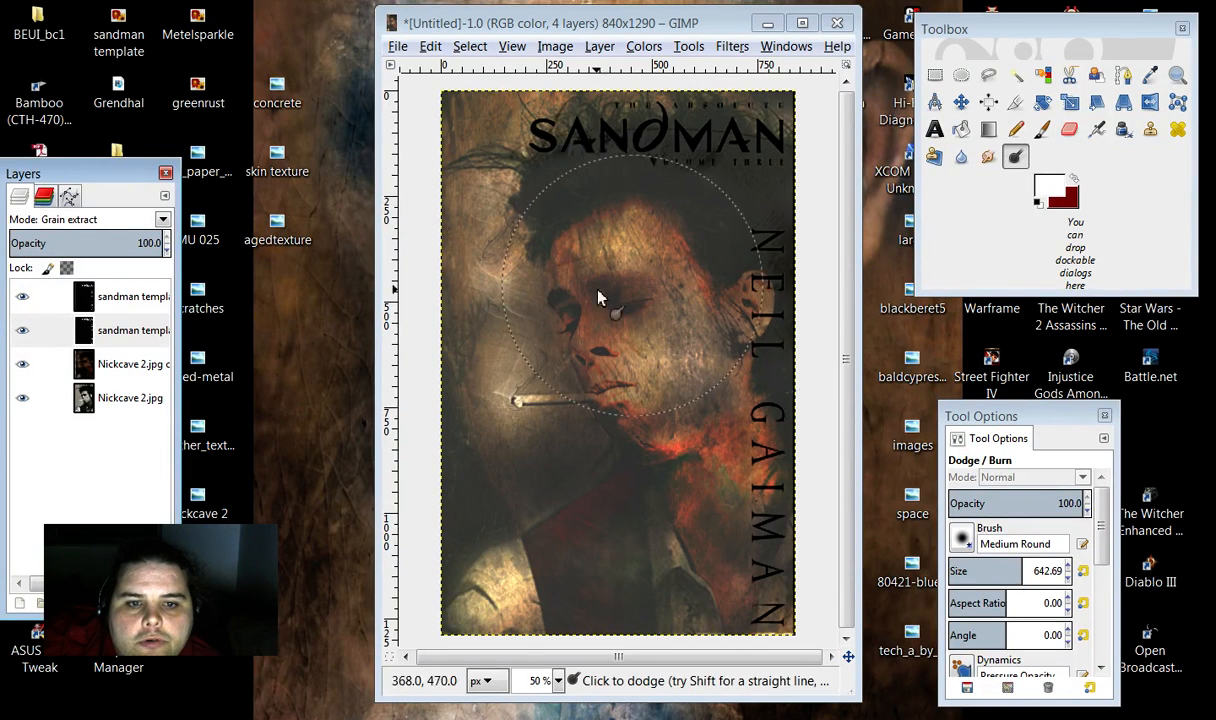
Step: Duplicate the copied portrait layer and dodge the new duplicate across the SANDMAN title area
click(140, 364)
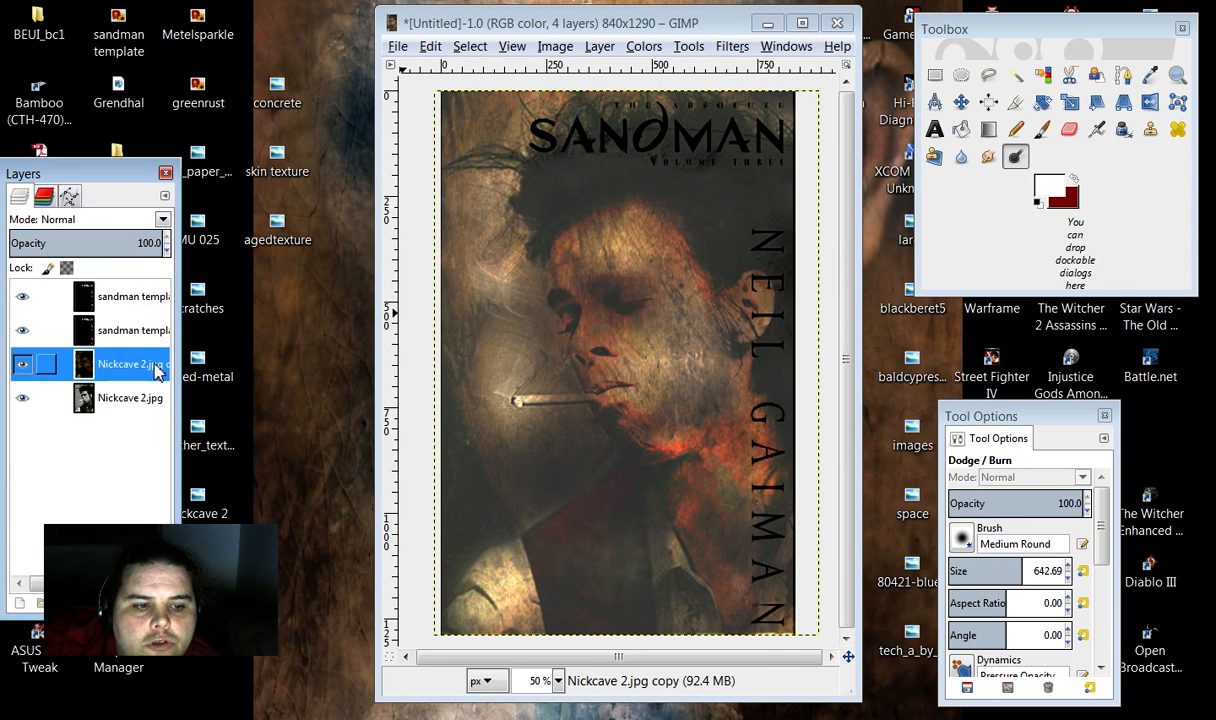
key(ctrl+shift+d)
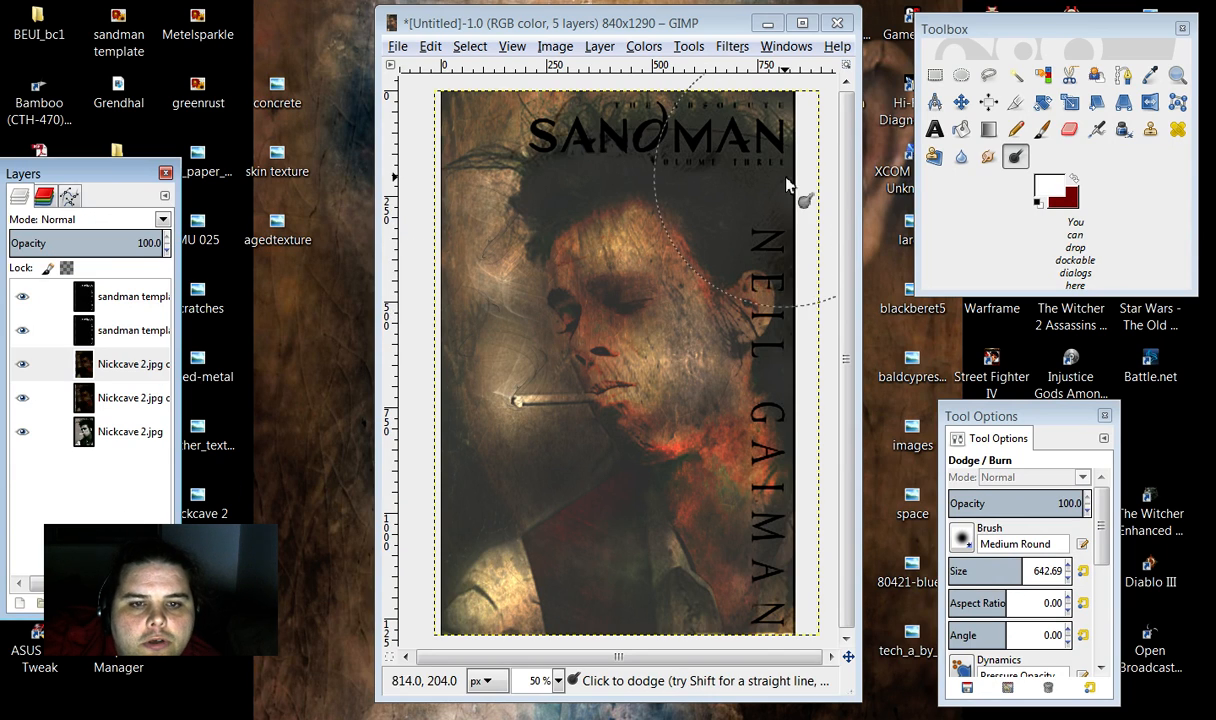
drag(762, 164, 600, 142)
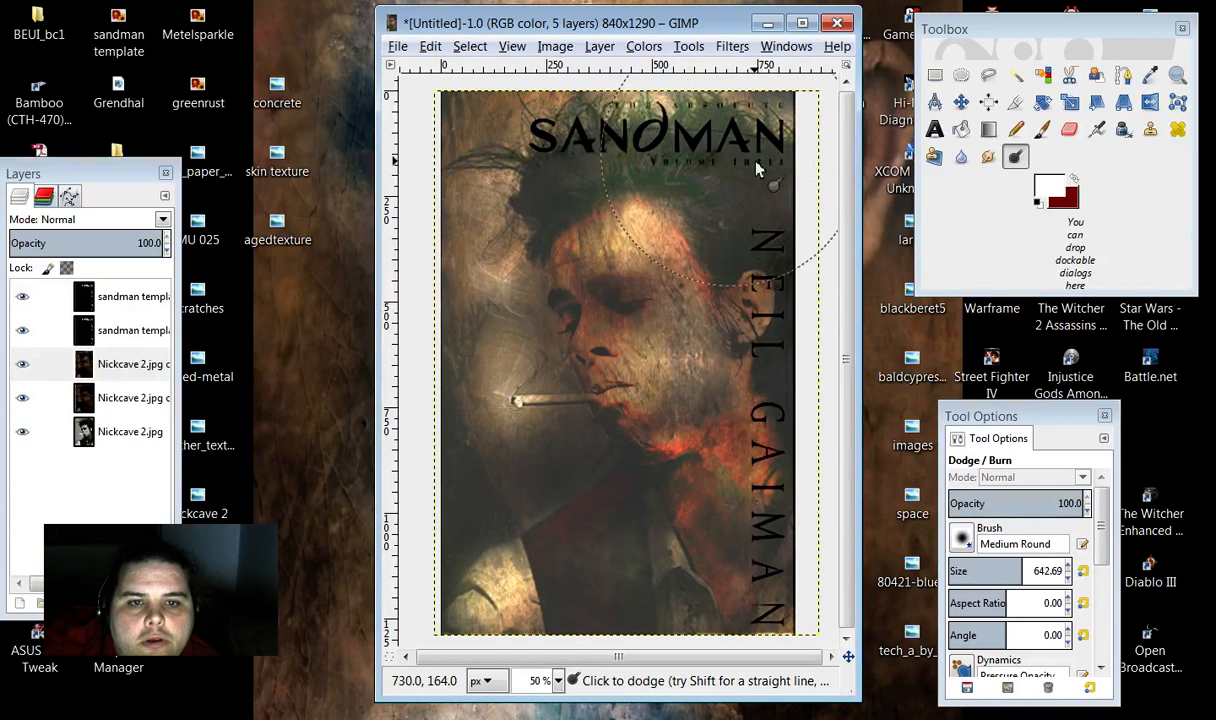
Step: Undo the dodge strokes over the title along with the portrait layer duplication
right_click(703, 202)
mouse_move(737, 245)
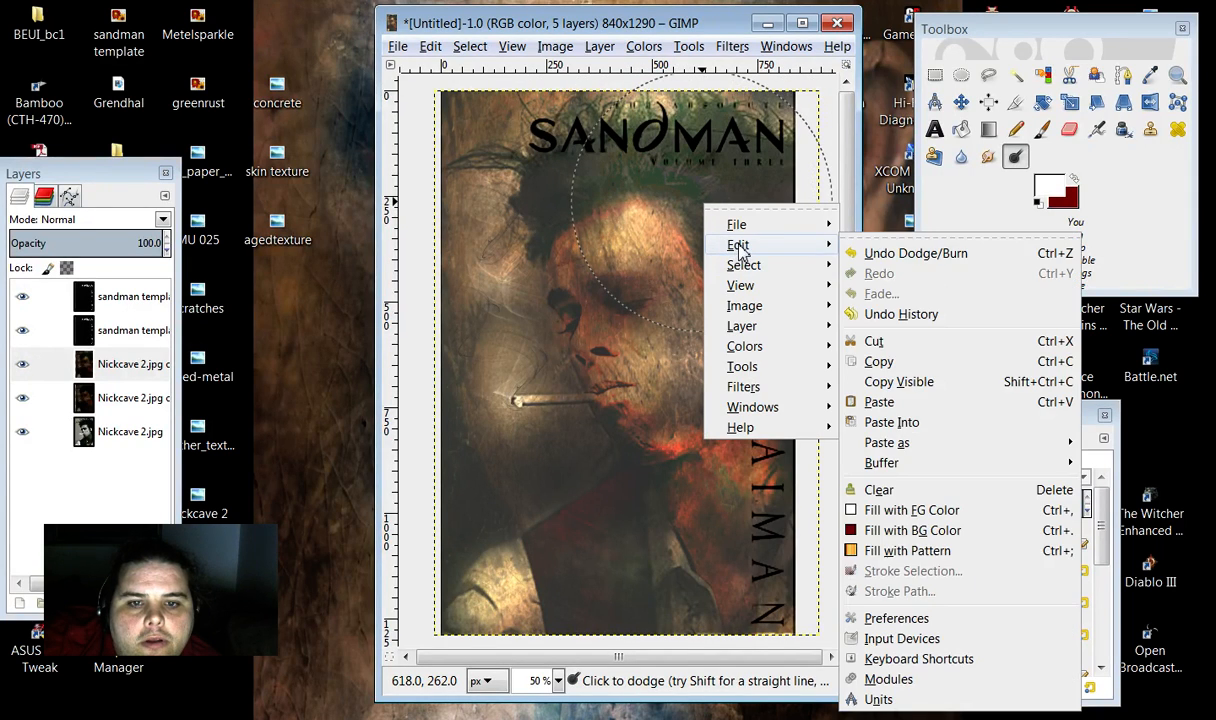
click(896, 249)
right_click(708, 224)
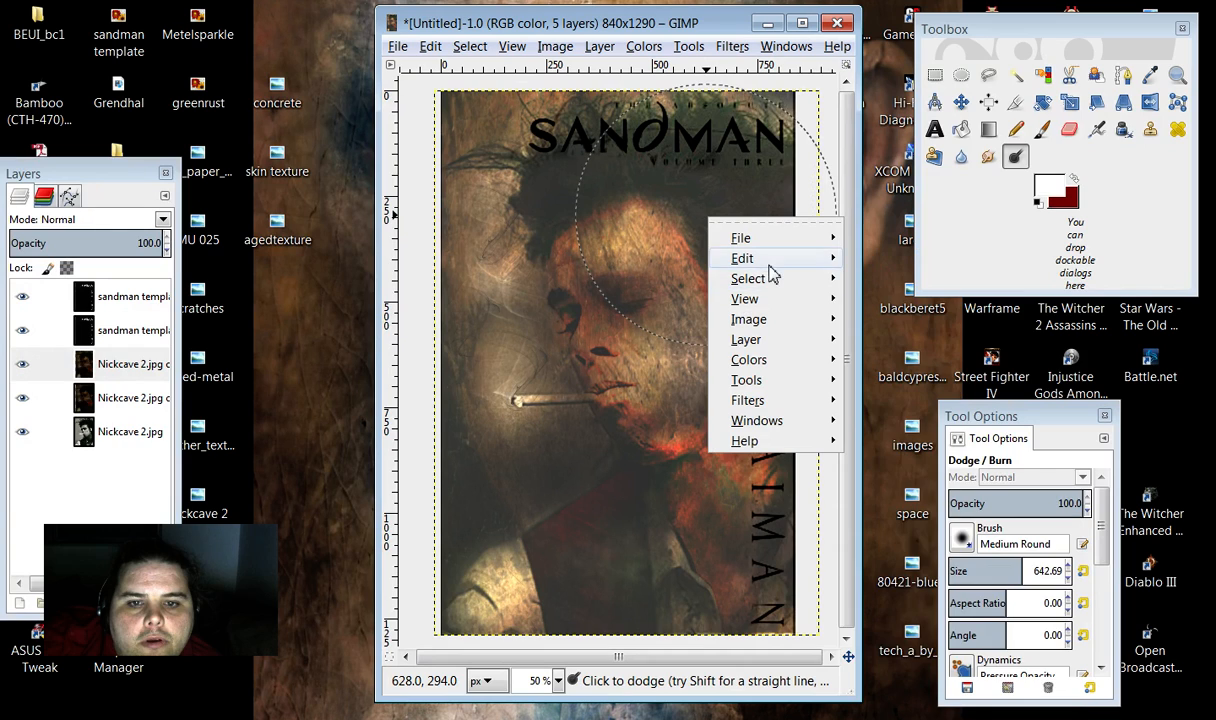
mouse_move(771, 262)
click(880, 266)
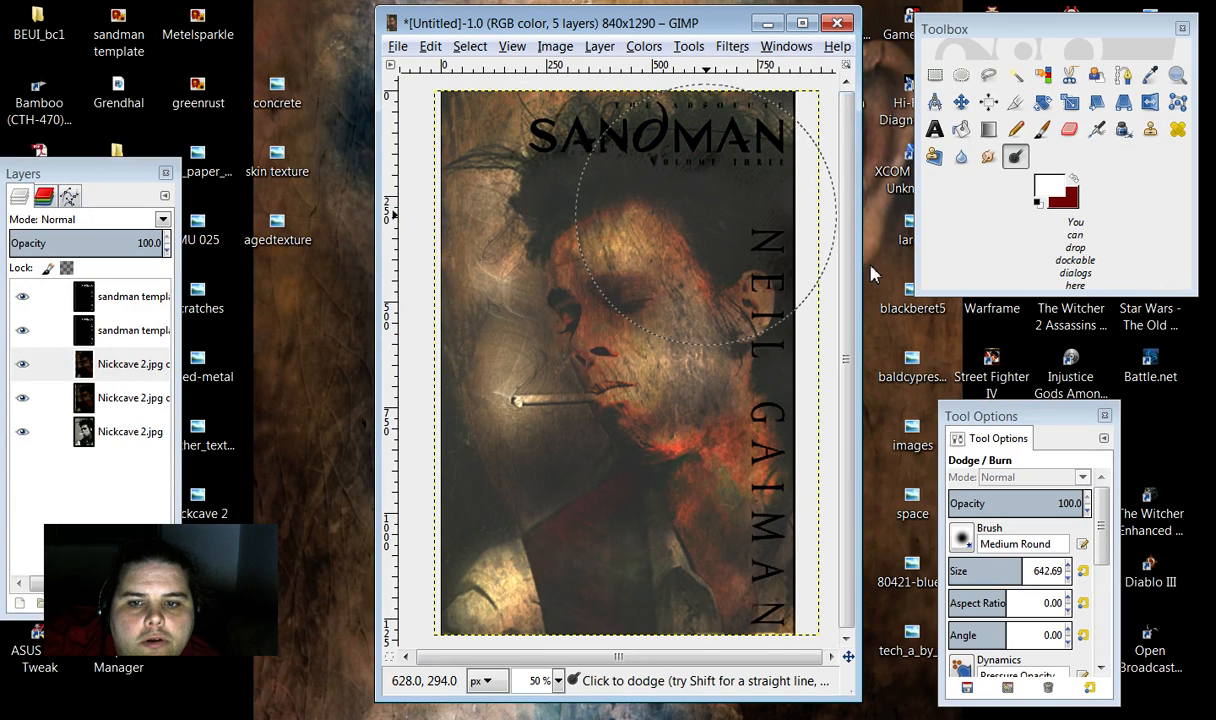
right_click(705, 221)
mouse_move(770, 262)
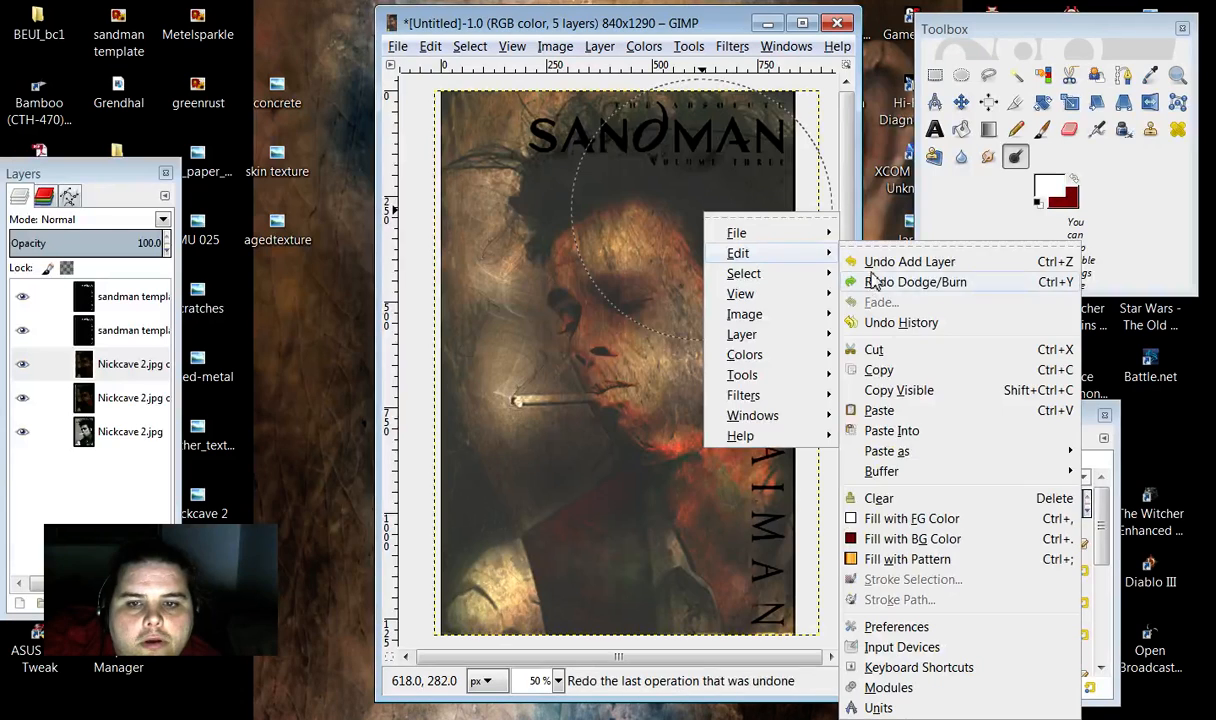
click(806, 248)
Step: Duplicate the copied portrait layer again and try black as the foreground color, closing the color dialog without applying it
click(157, 375)
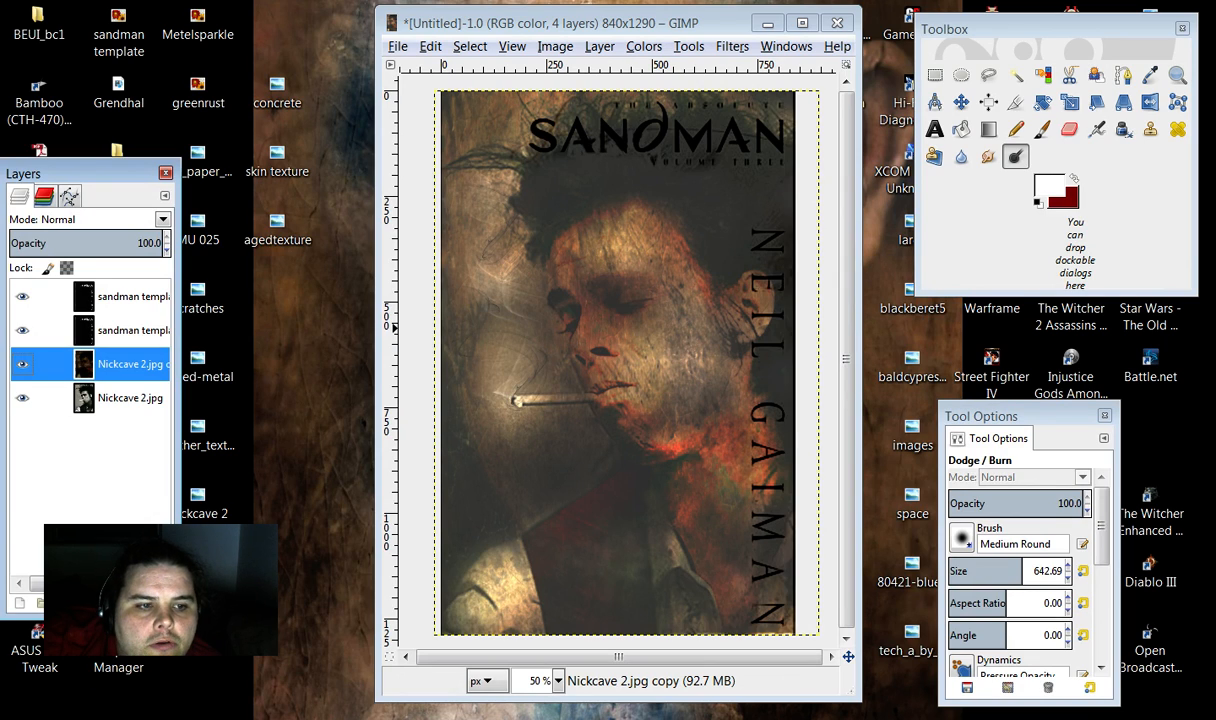
key(ctrl+shift+d)
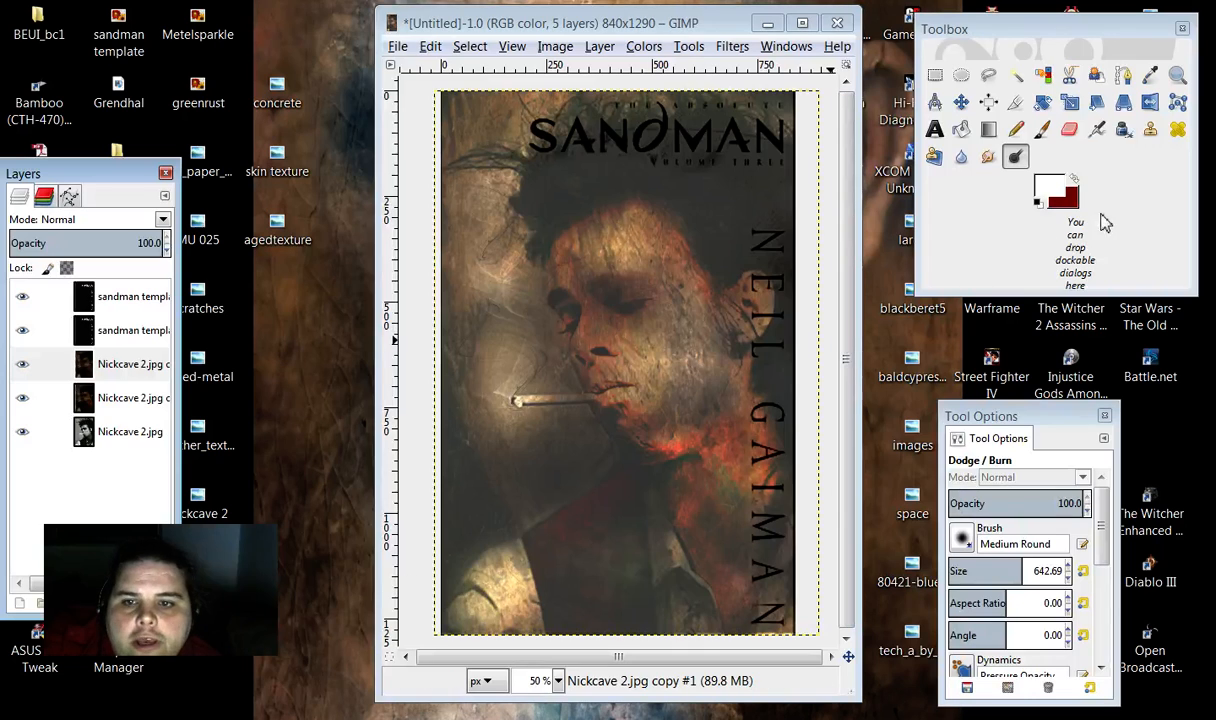
click(1050, 192)
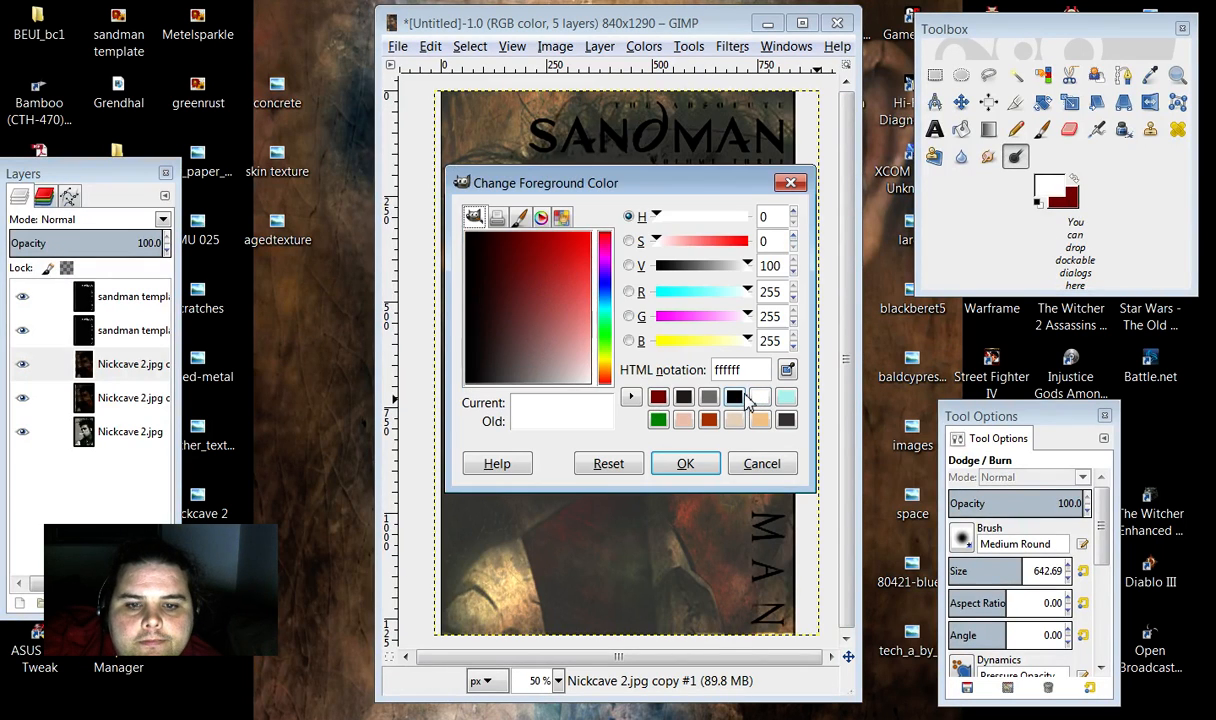
click(735, 398)
click(790, 183)
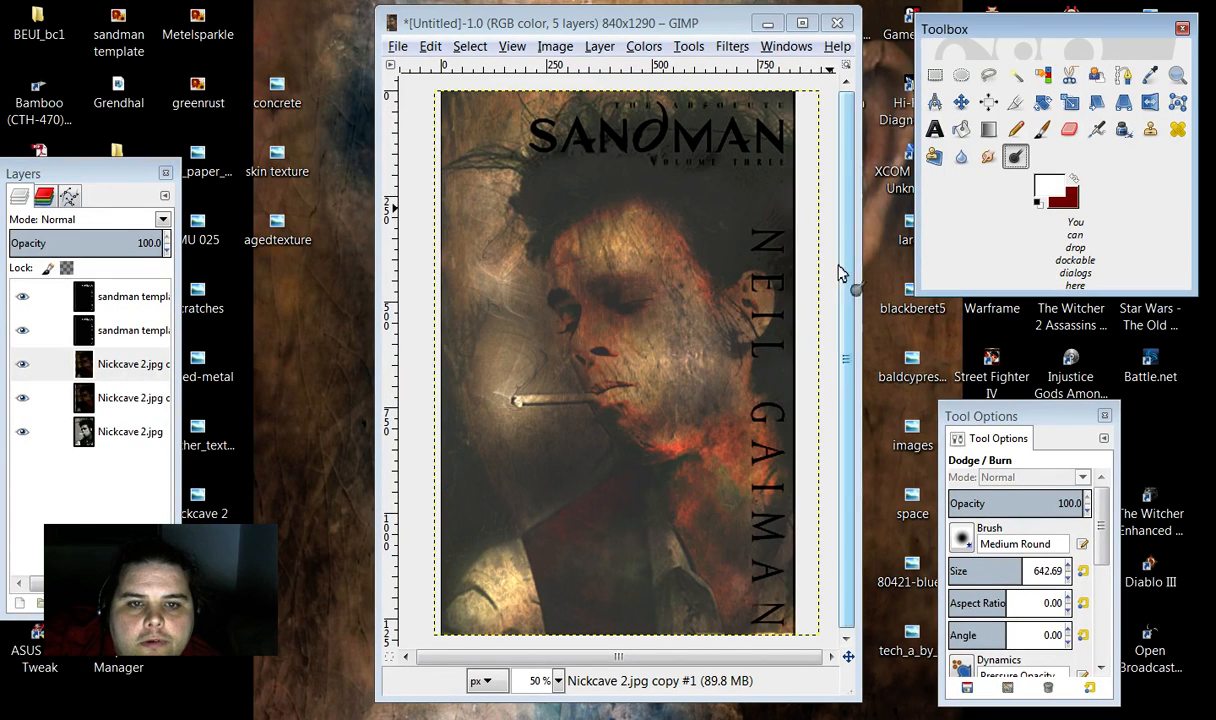
Step: Undo the latest edits back to before the copied portrait layer was duplicated again
right_click(650, 167)
mouse_move(687, 204)
click(797, 213)
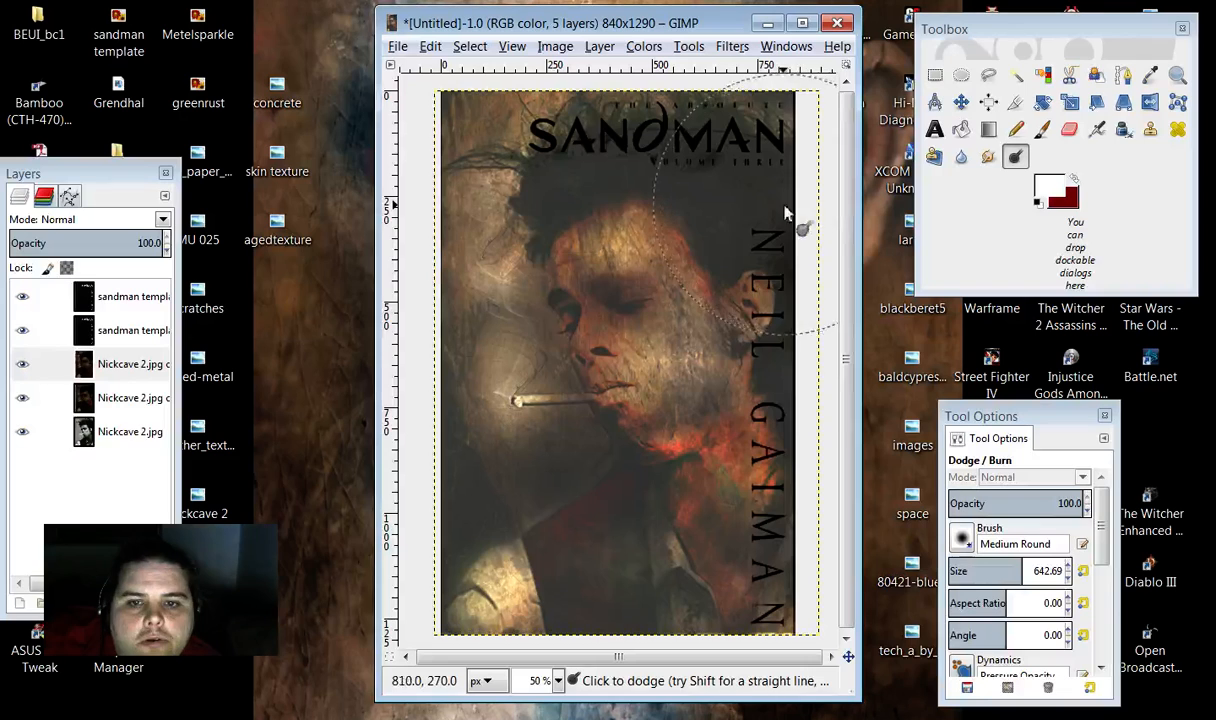
right_click(720, 210)
mouse_move(757, 247)
click(888, 247)
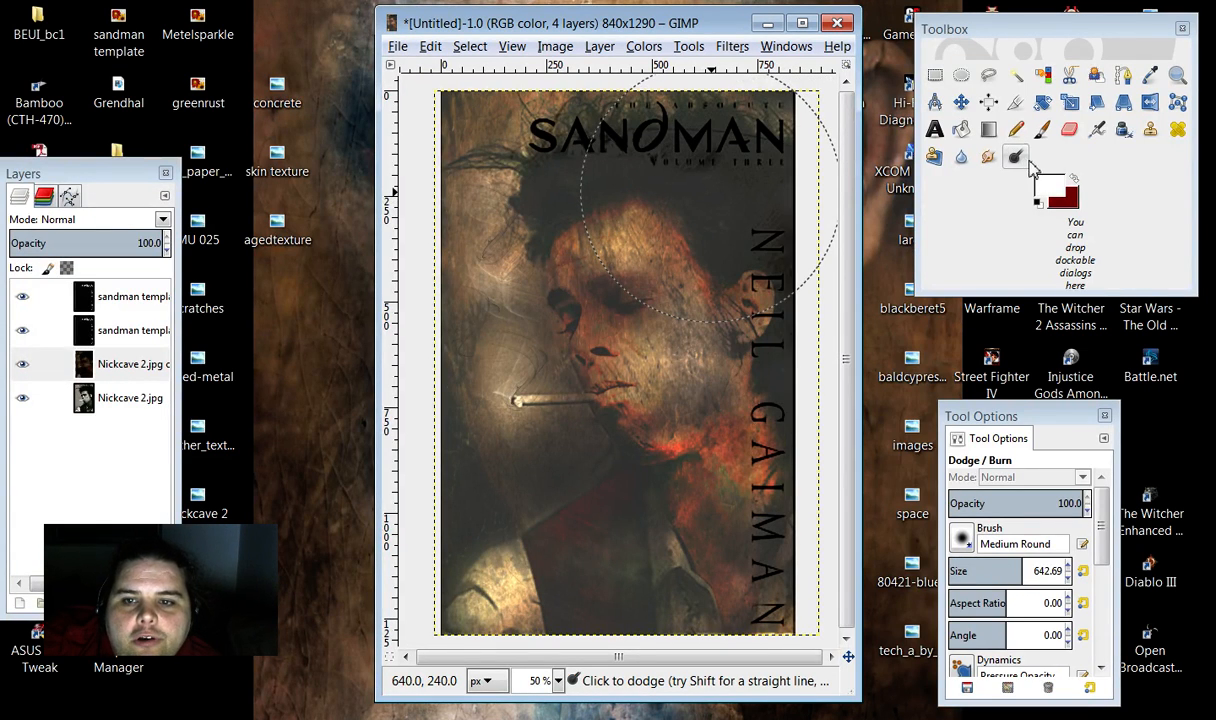
Step: Airbrush a white test stroke near the title on the copied portrait layer and undo it
click(1097, 132)
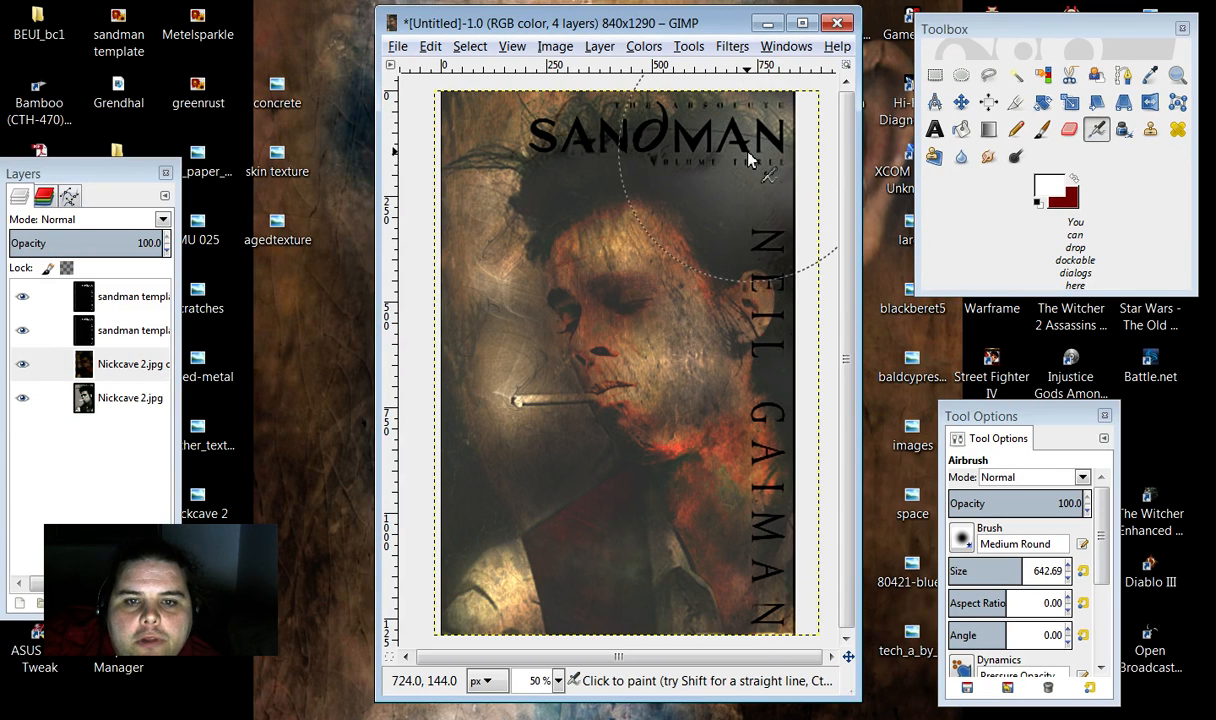
right_click(740, 160)
mouse_move(768, 196)
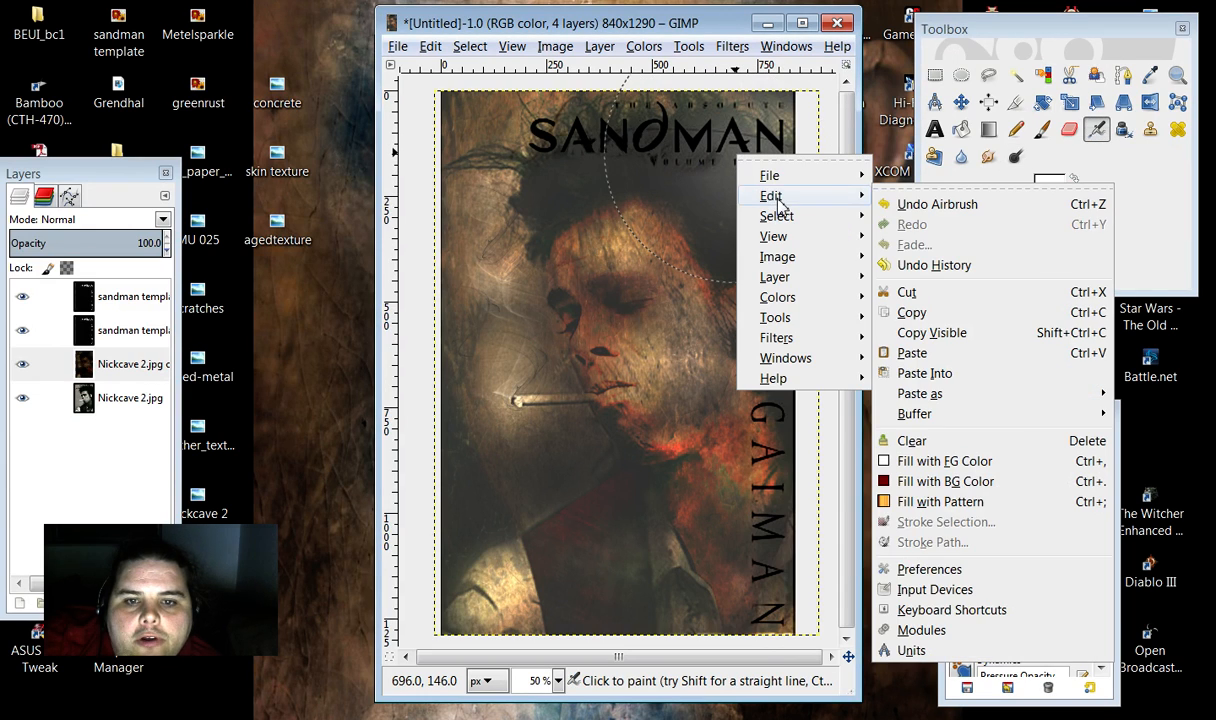
click(862, 198)
Step: Set the foreground color to black
click(1045, 195)
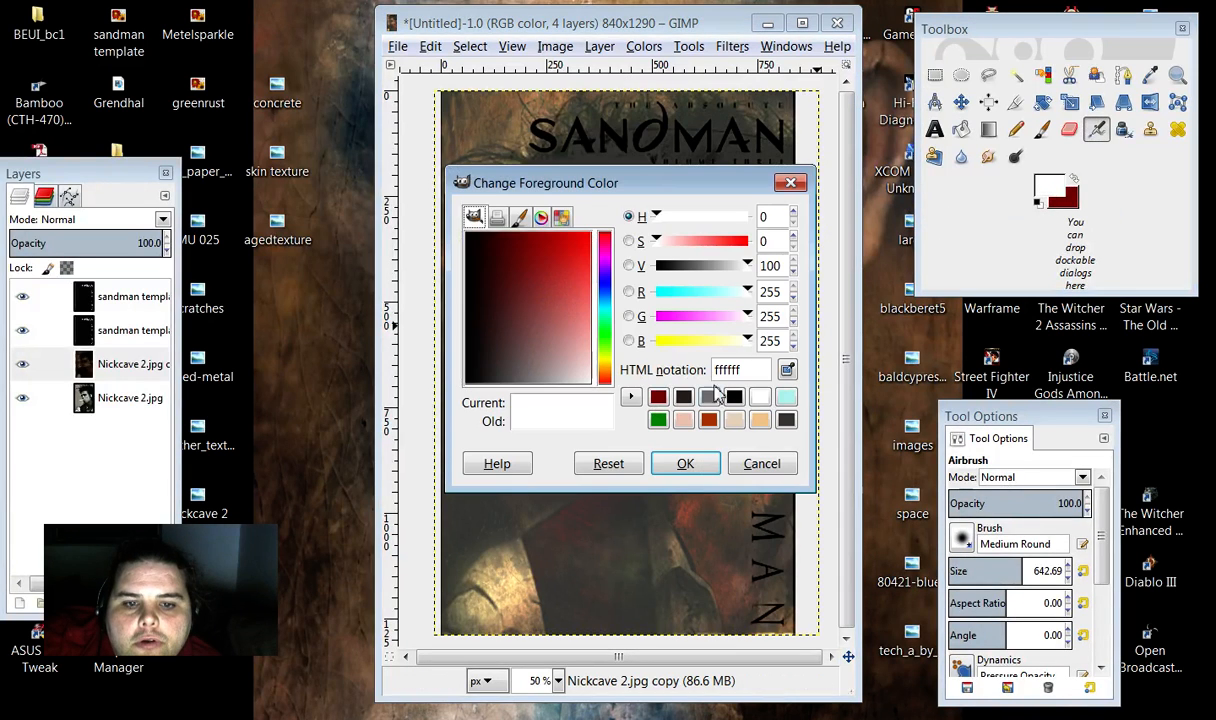
click(735, 397)
click(700, 468)
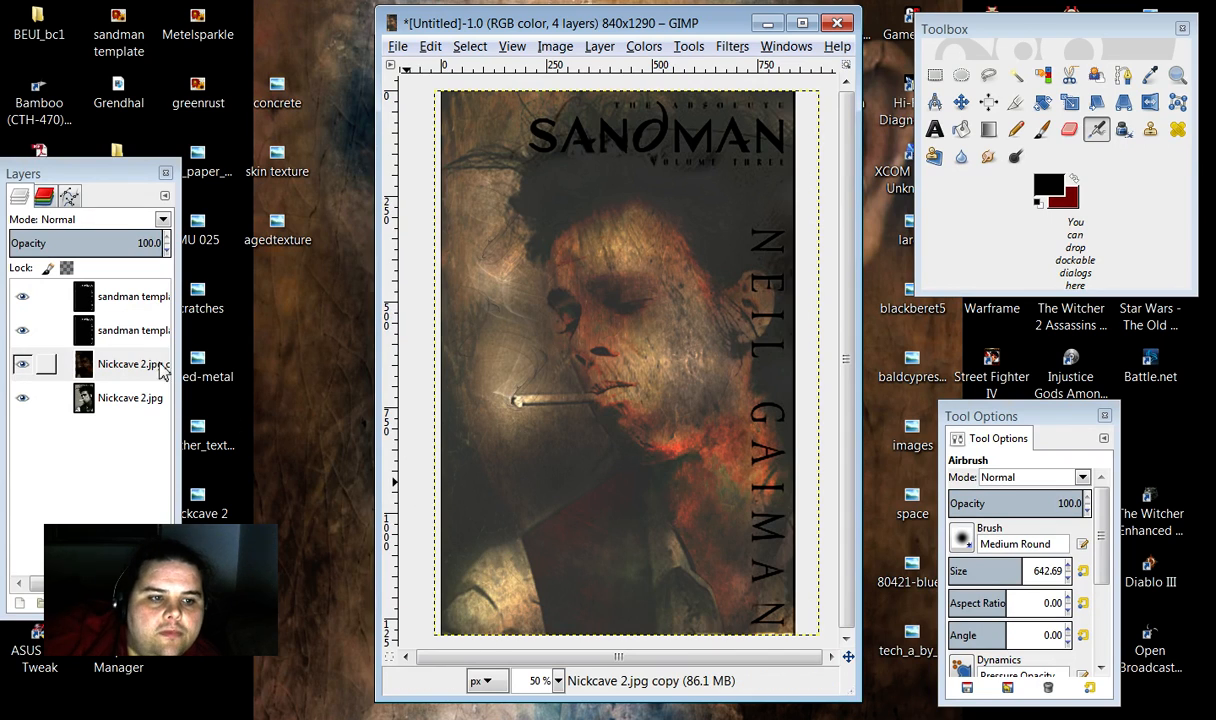
Step: Dodge the lower sandman template layer across the SANDMAN title with the 642.69 brush
click(148, 336)
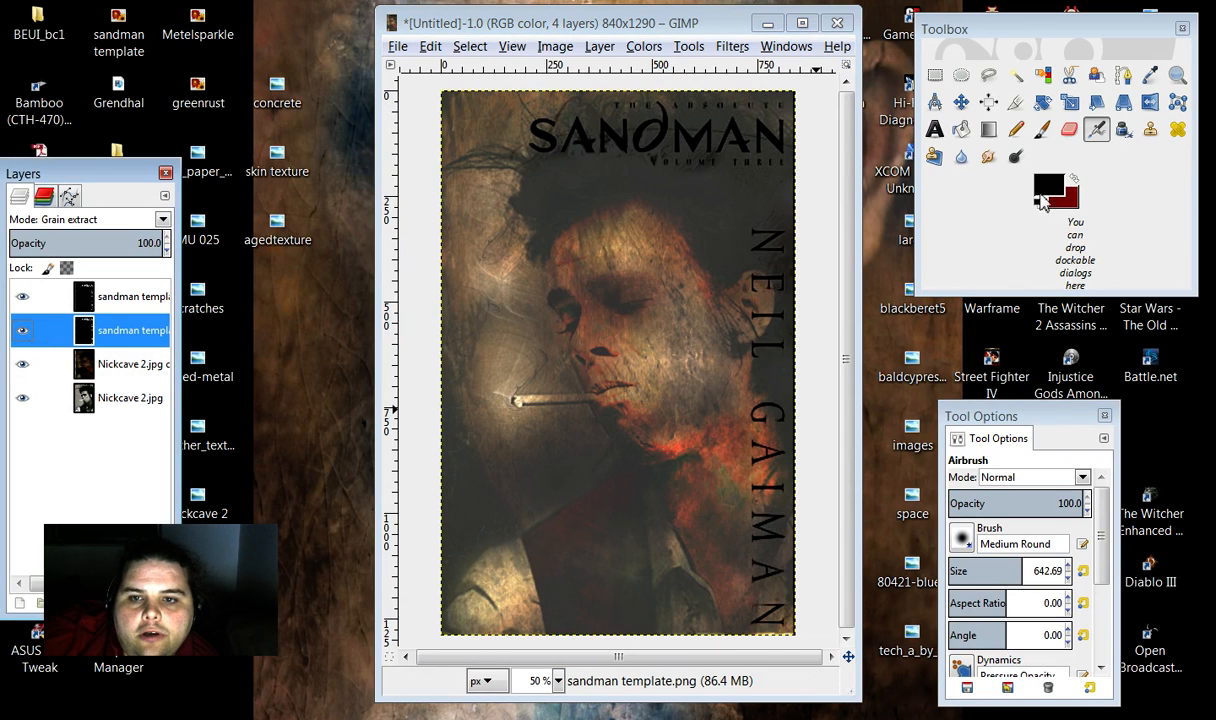
click(1014, 158)
click(753, 156)
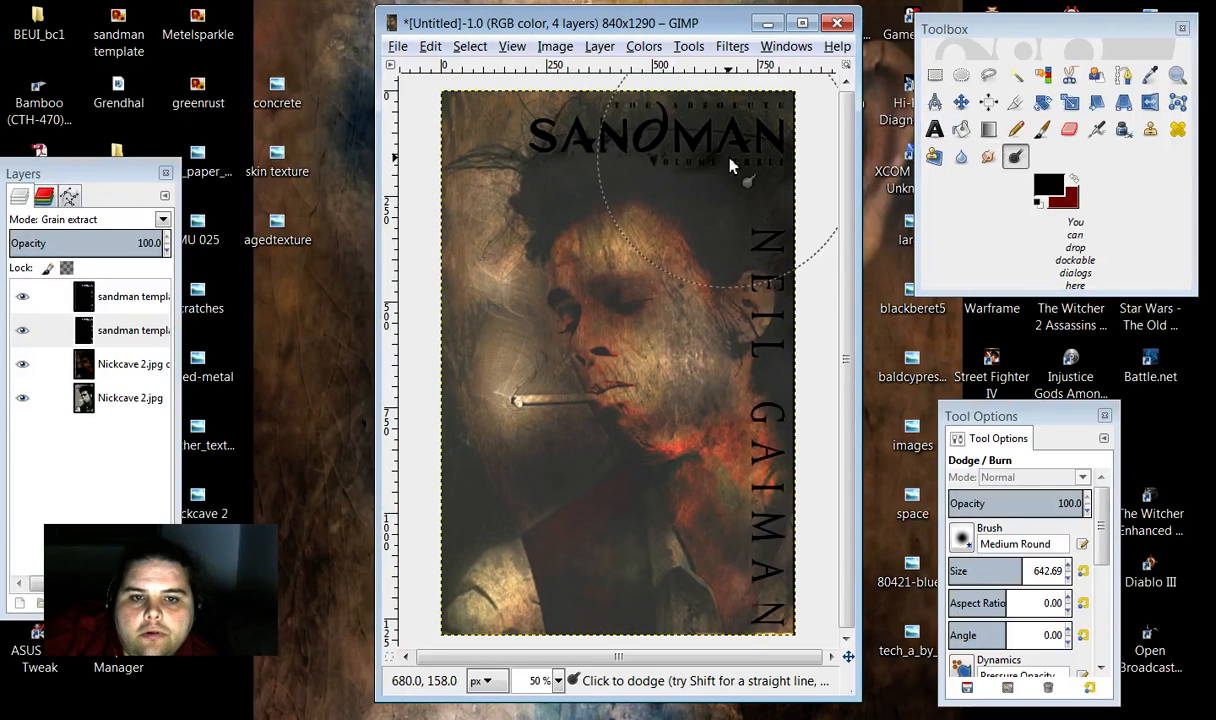
click(688, 155)
click(619, 150)
click(528, 144)
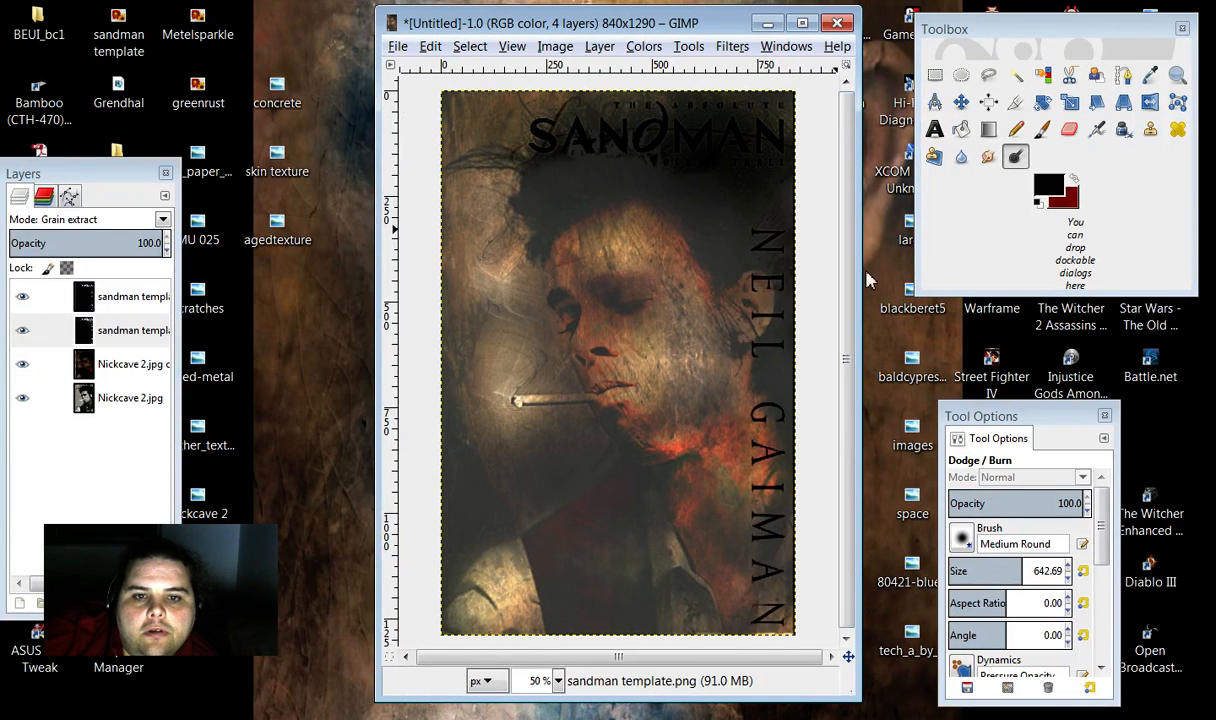
Step: Dodge the lower sandman template layer down along the vertical author lettering
click(766, 295)
click(772, 438)
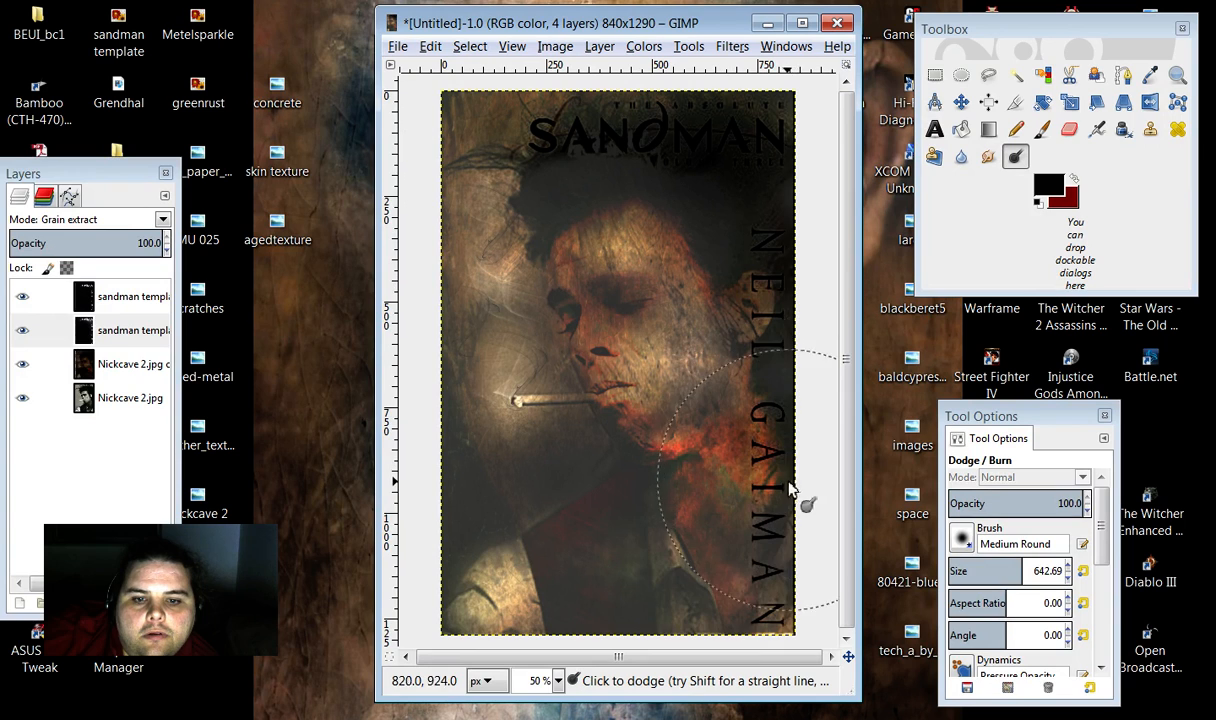
click(786, 480)
click(793, 527)
Step: Dodge the lower sandman template layer over the portrait's ear, cheek and eye area
click(715, 307)
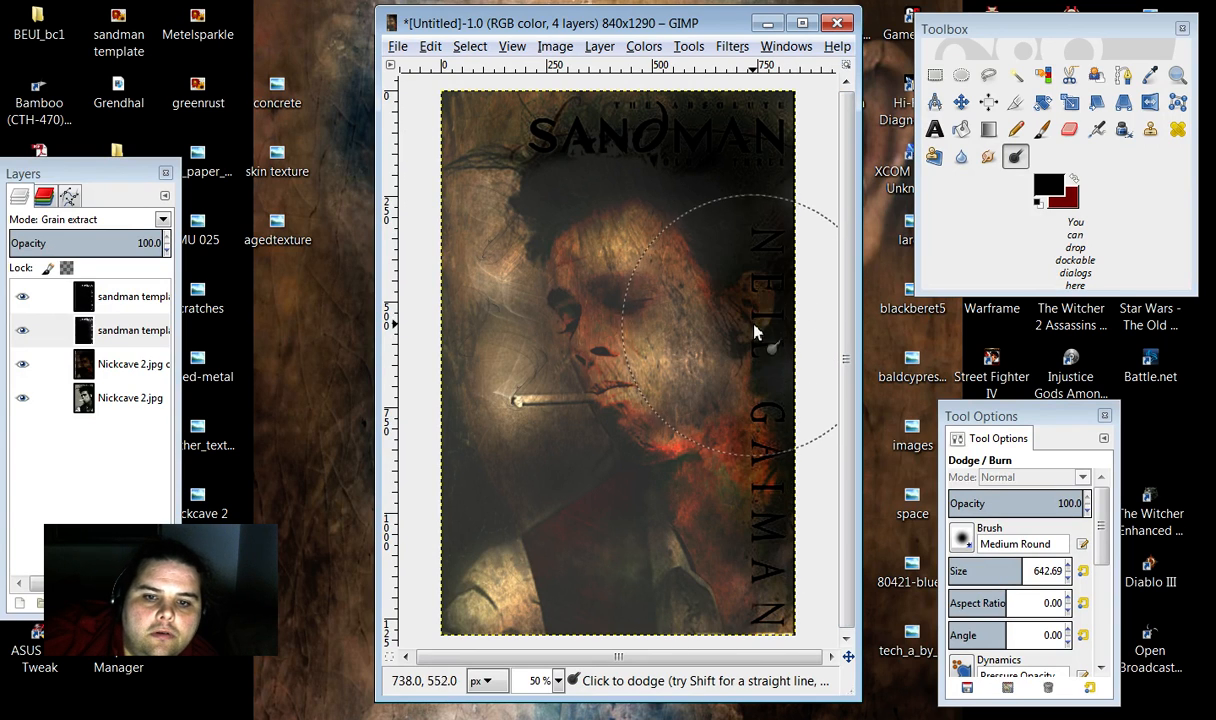
click(700, 305)
click(671, 312)
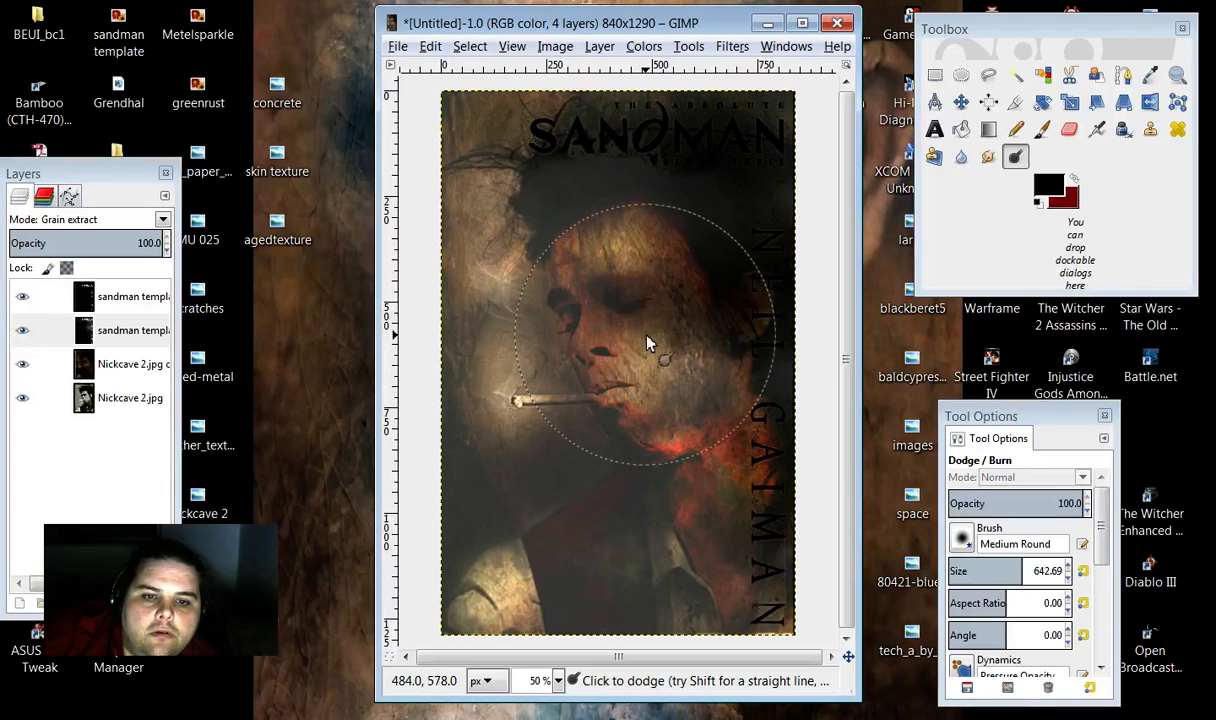
click(652, 338)
click(656, 333)
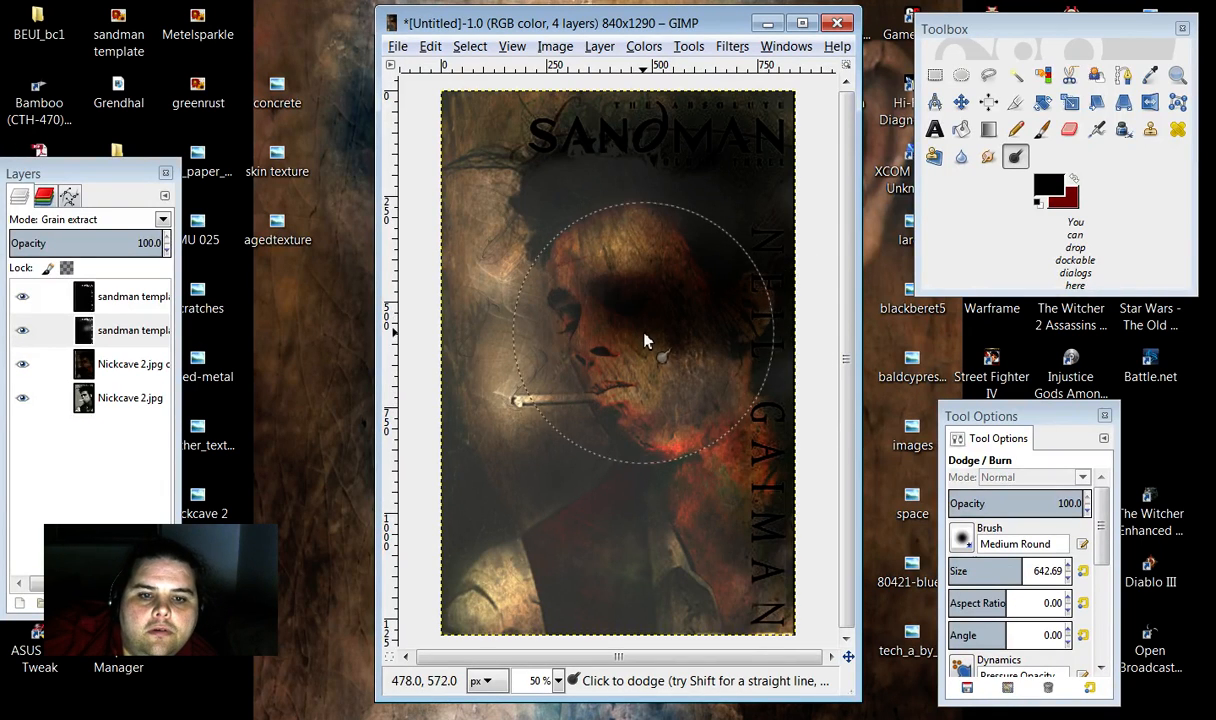
click(641, 346)
Step: Revert the recent dodge strokes on the lower sandman template layer by stepping back through the undo history
right_click(659, 346)
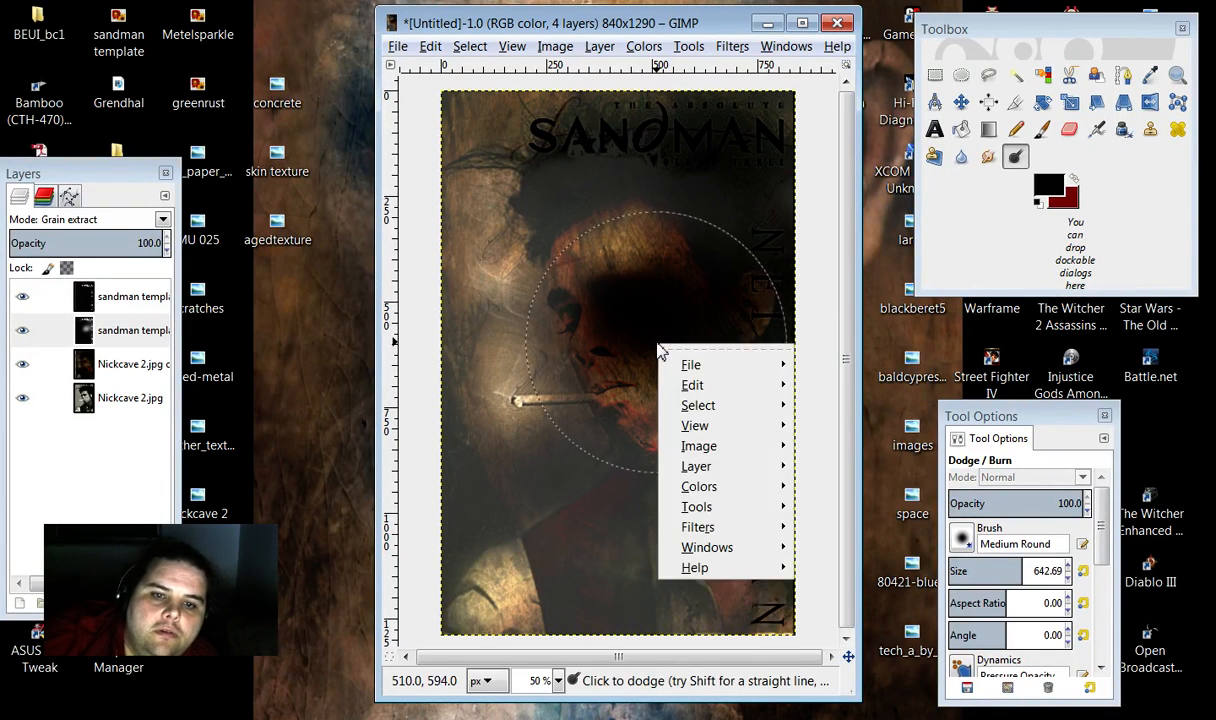
mouse_move(677, 383)
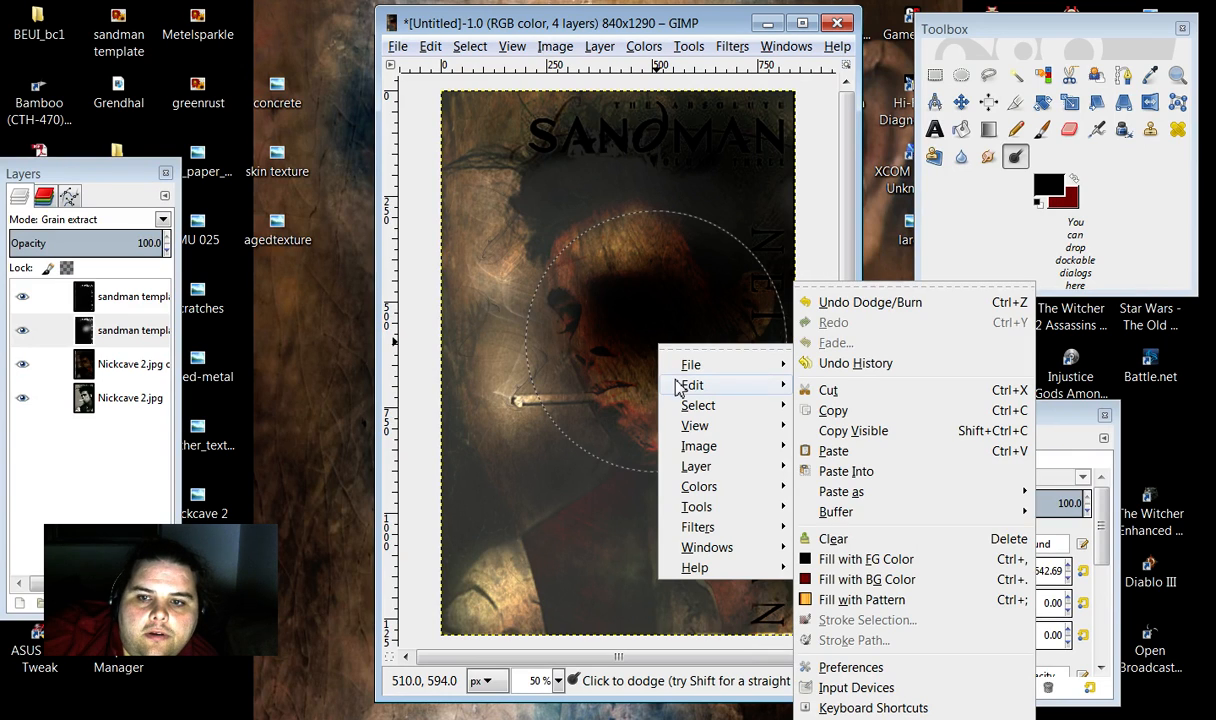
click(815, 363)
click(803, 346)
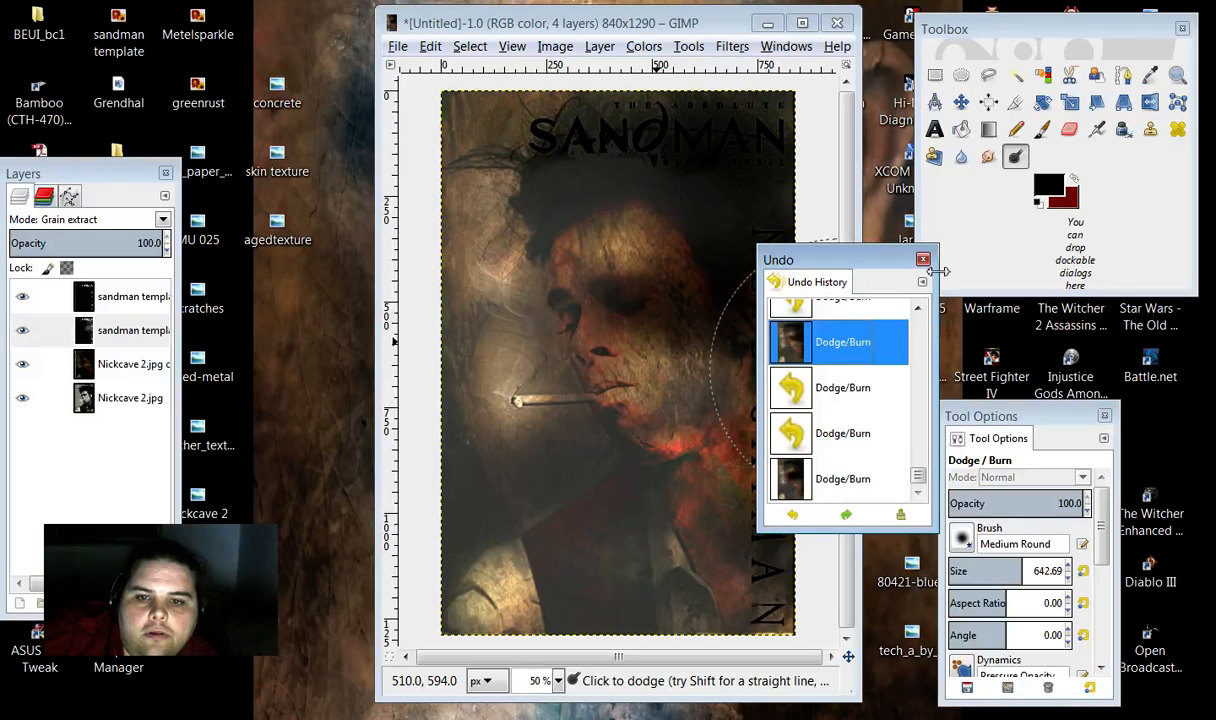
scroll(920, 310, up, 5)
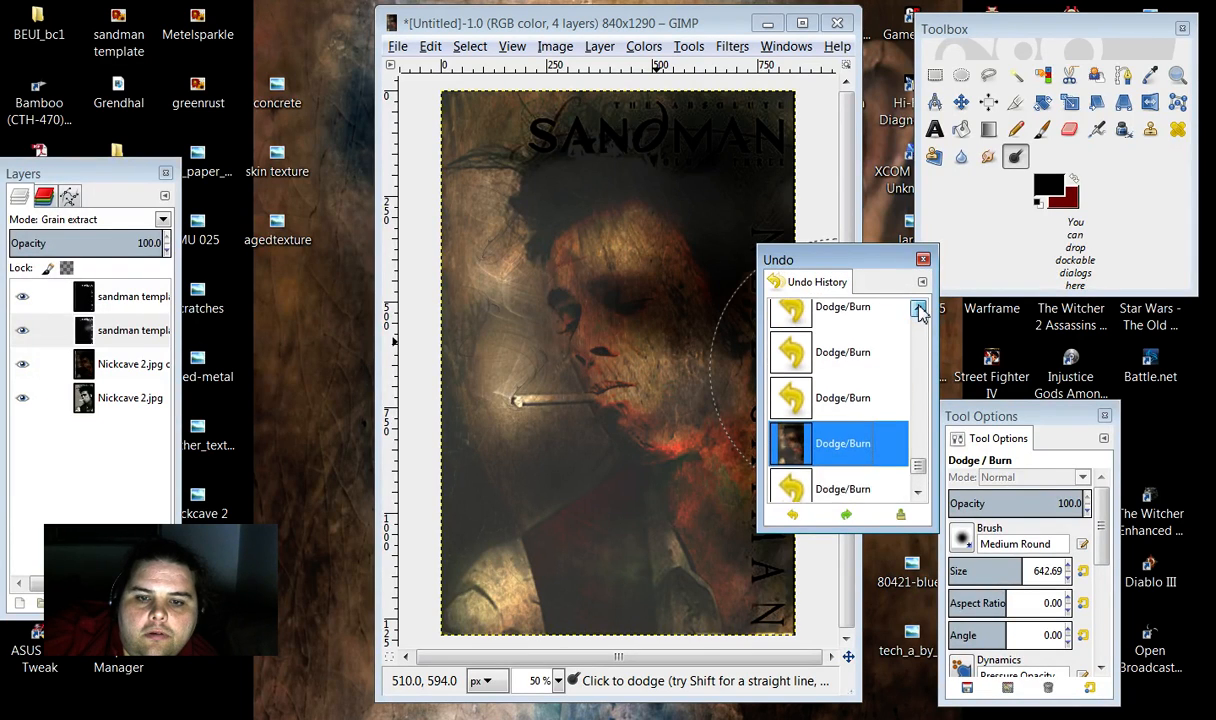
click(798, 320)
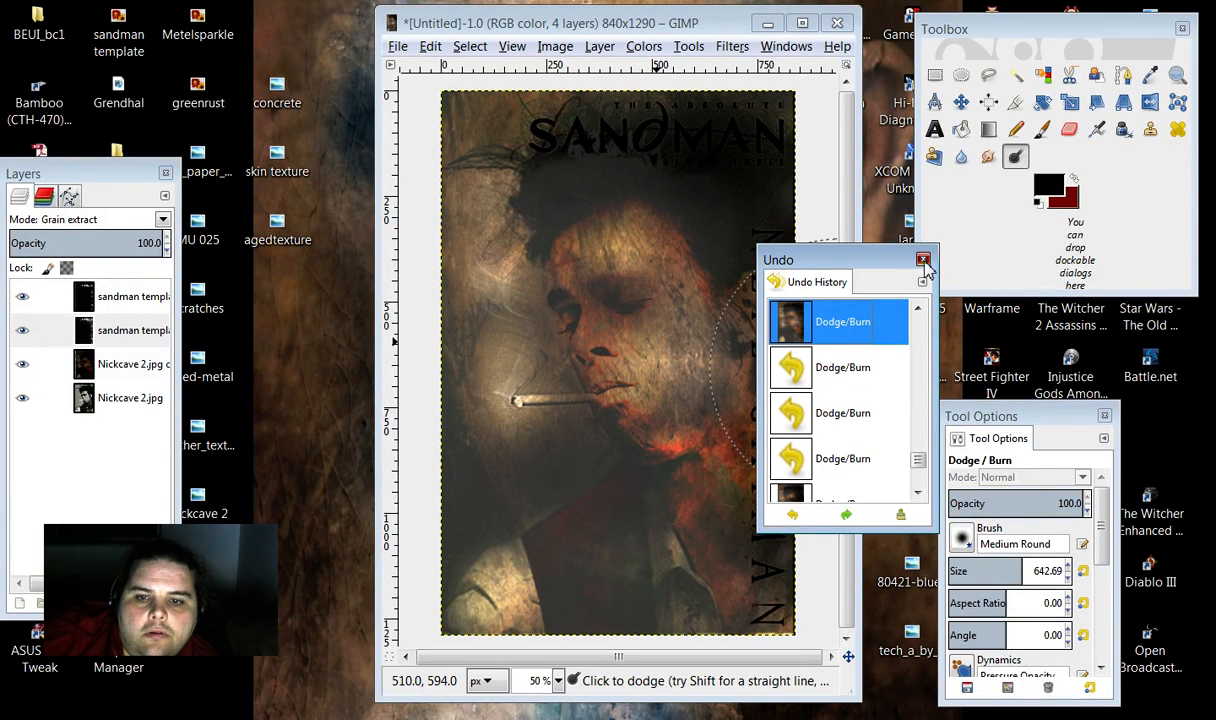
click(923, 260)
Step: Erase the lower sandman template layer over the portrait's face and surrounding area with the 642.69 brush
click(1069, 129)
drag(598, 300, 622, 326)
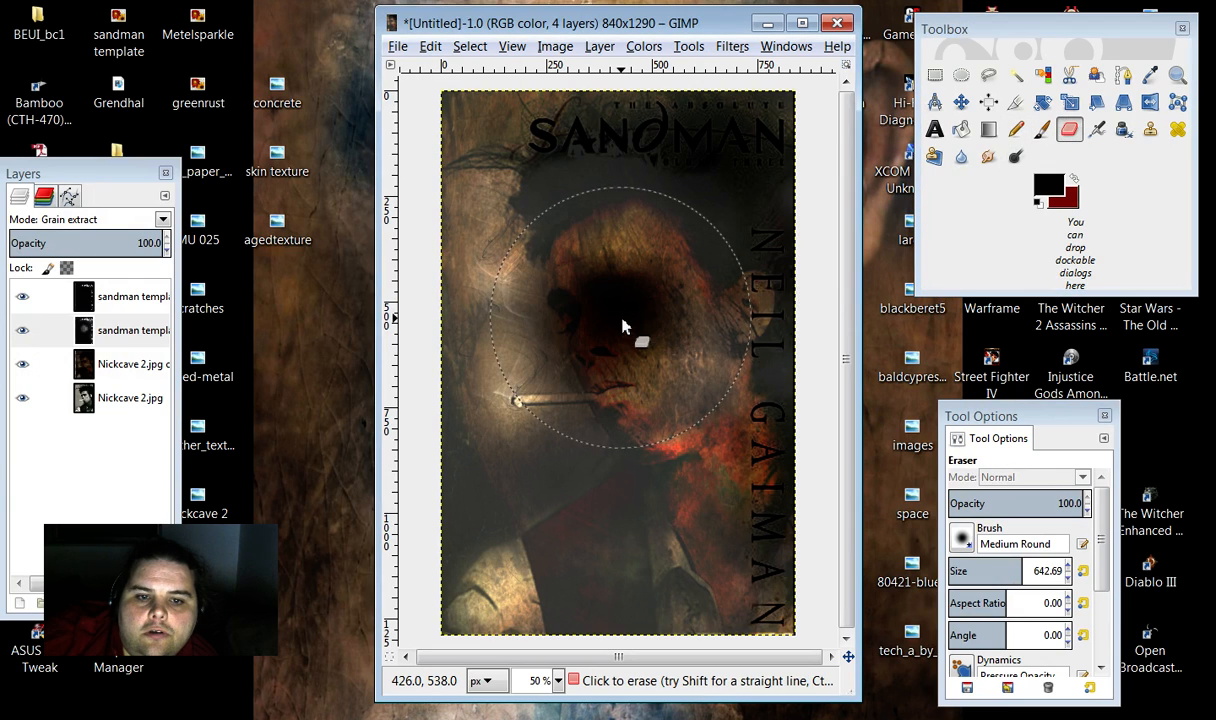
mouse_move(714, 306)
mouse_down()
mouse_move(654, 310)
mouse_move(420, 230)
mouse_move(450, 339)
mouse_move(619, 375)
mouse_move(622, 450)
mouse_move(560, 530)
mouse_move(405, 557)
mouse_up()
Step: Delete the lower sandman template layer
click(153, 339)
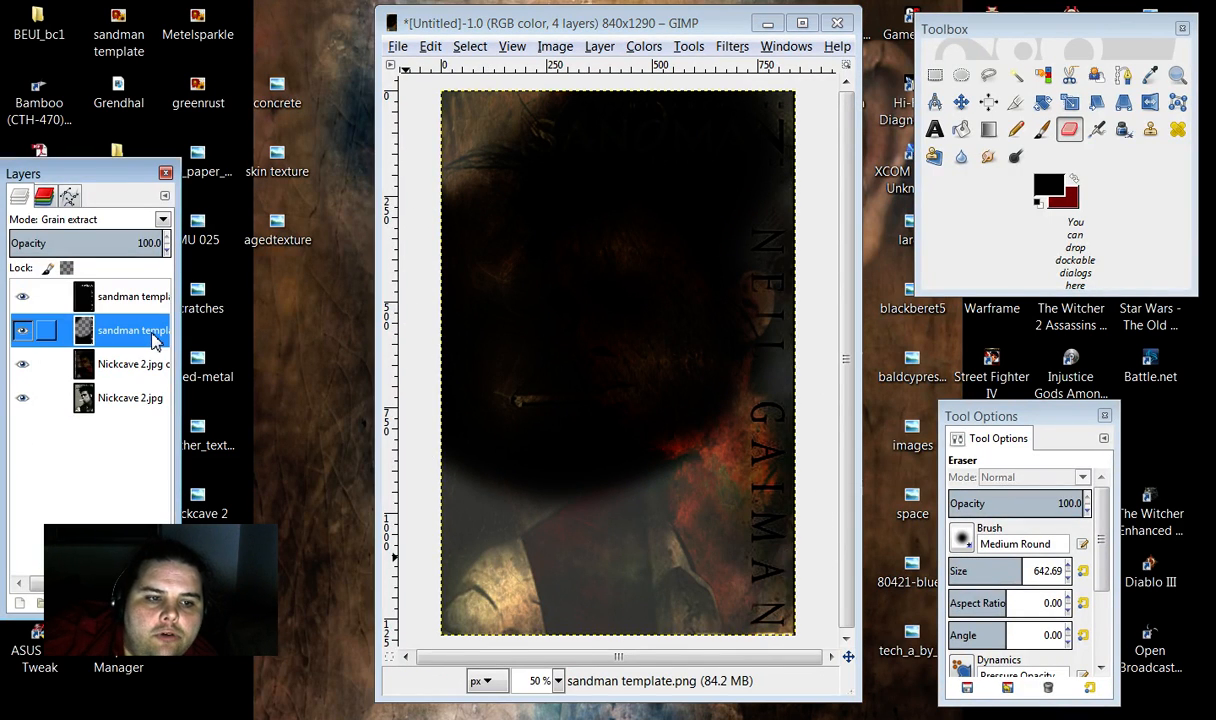
right_click(153, 339)
click(214, 162)
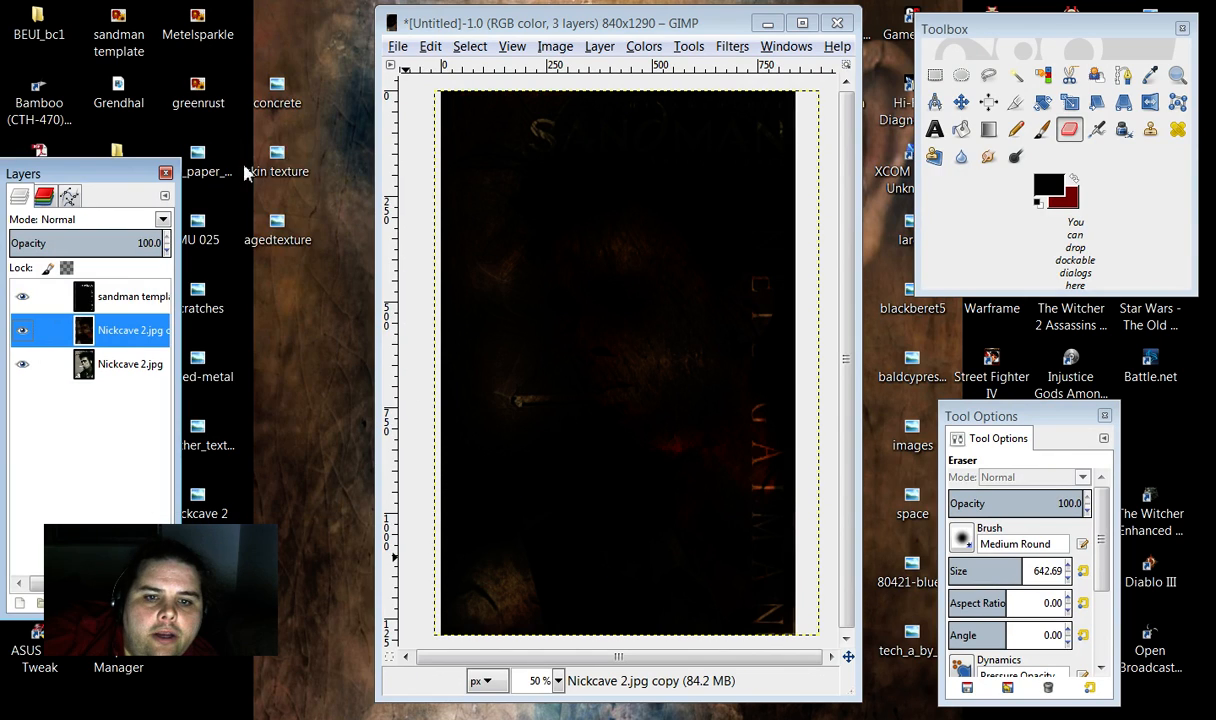
Step: Set the blend mode of the remaining sandman template layer to Lighten only
click(133, 300)
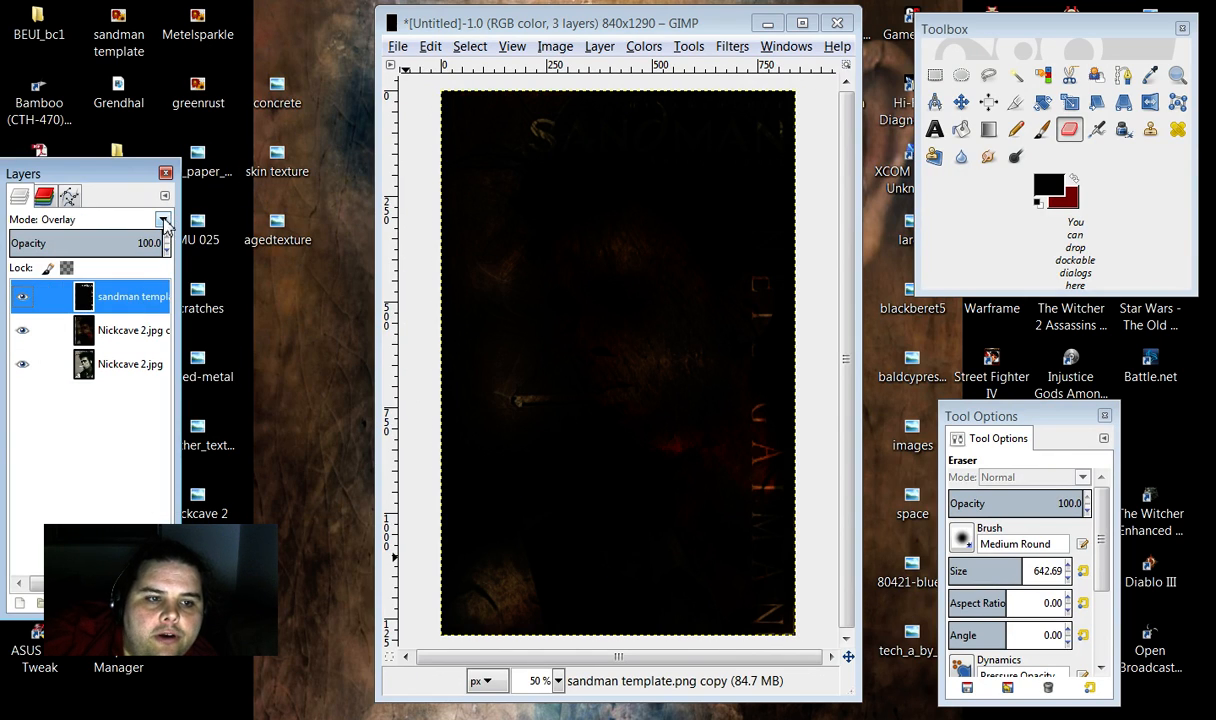
click(163, 220)
click(113, 294)
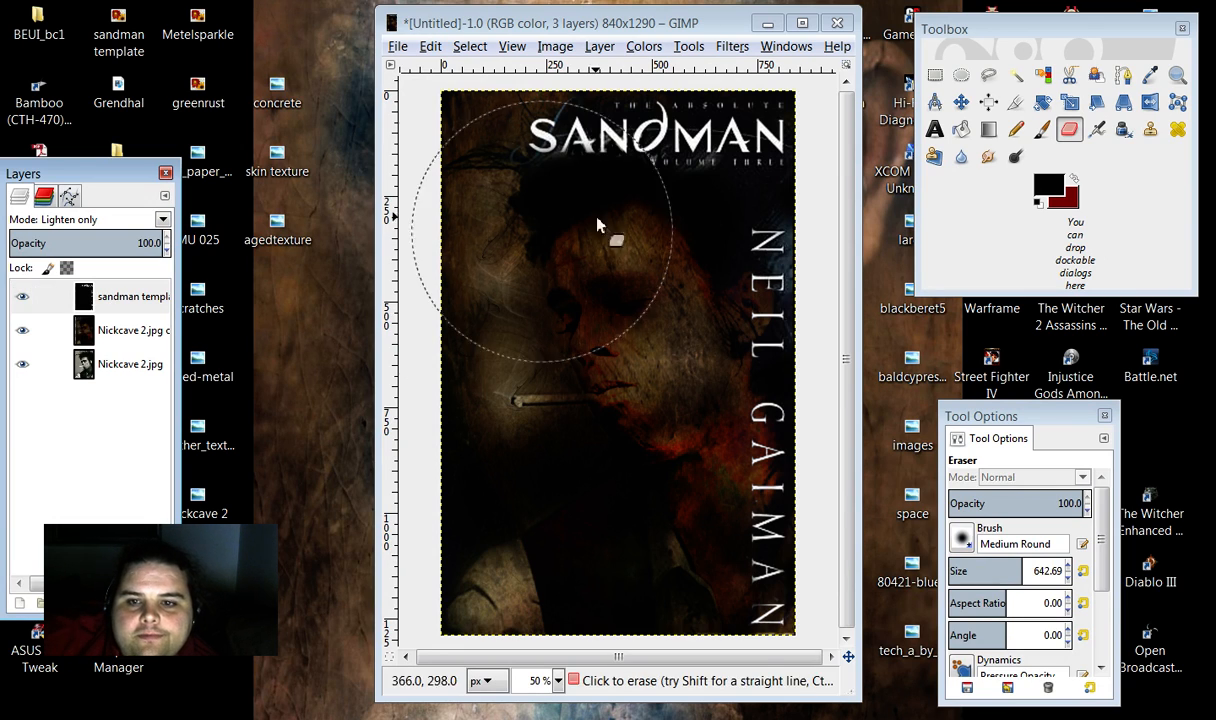
Step: Erase the sandman template layer over the portrait's face and vest with the 642.69 brush, and swap the foreground and background colors
click(1069, 133)
drag(703, 313, 635, 318)
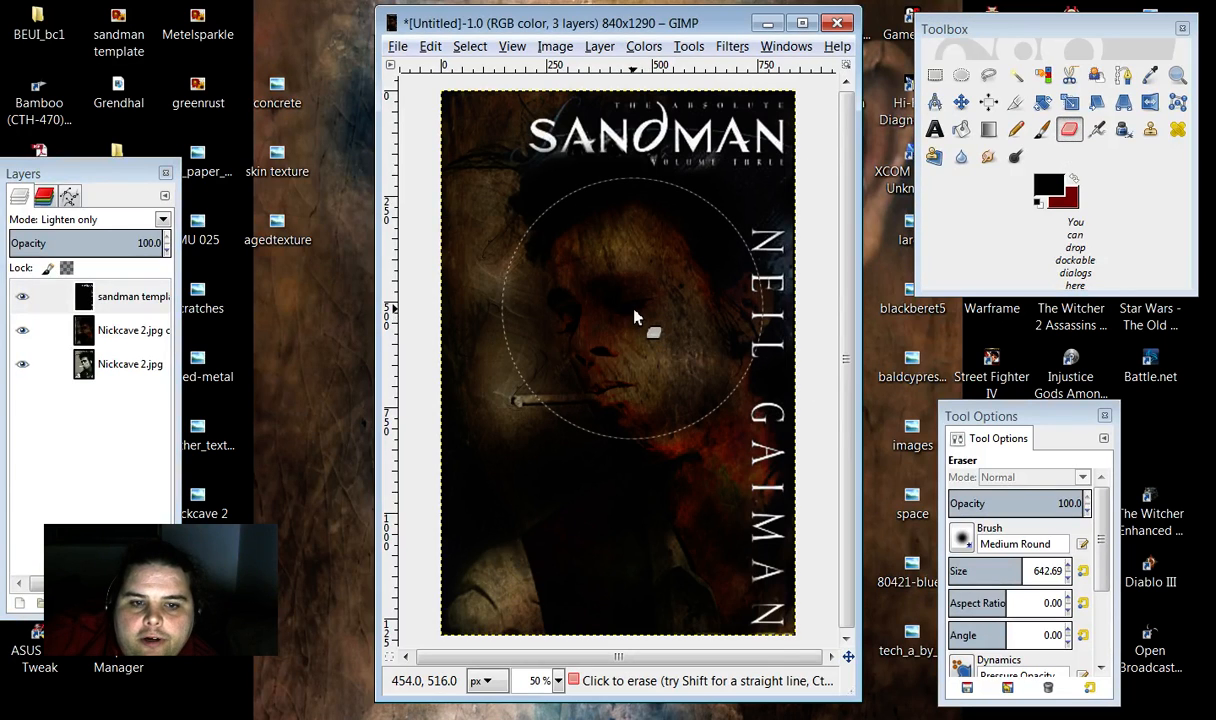
click(1073, 179)
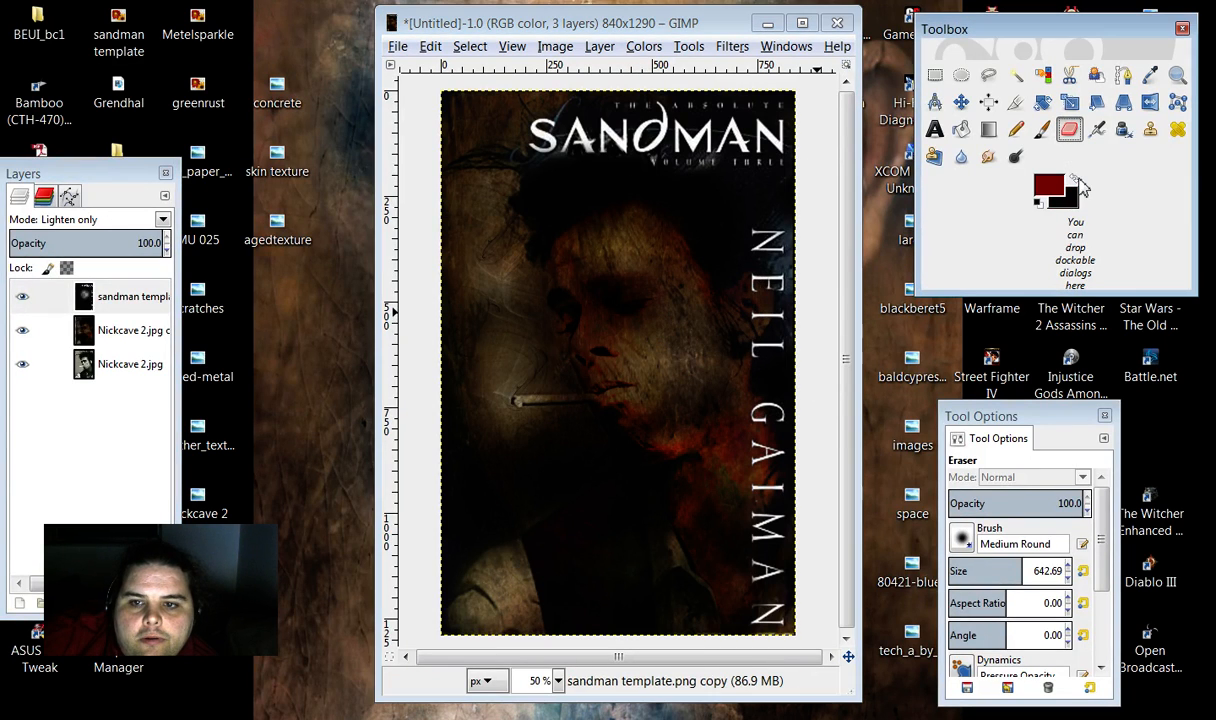
mouse_move(530, 430)
mouse_down()
mouse_move(725, 445)
mouse_move(600, 520)
mouse_up()
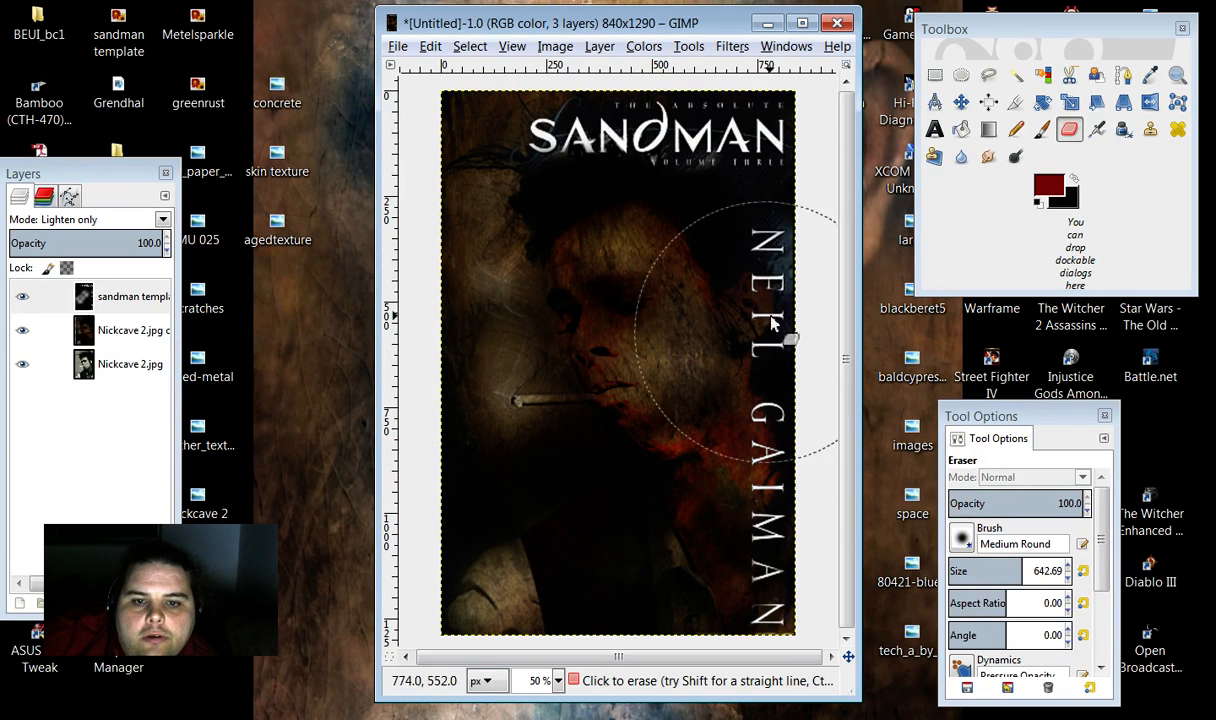
Step: Try erasing the sandman template layer beside the vertical author lettering, and undo the last eraser stroke
mouse_move(784, 337)
mouse_down()
mouse_move(774, 285)
mouse_move(740, 440)
mouse_up()
right_click(732, 321)
mouse_move(765, 353)
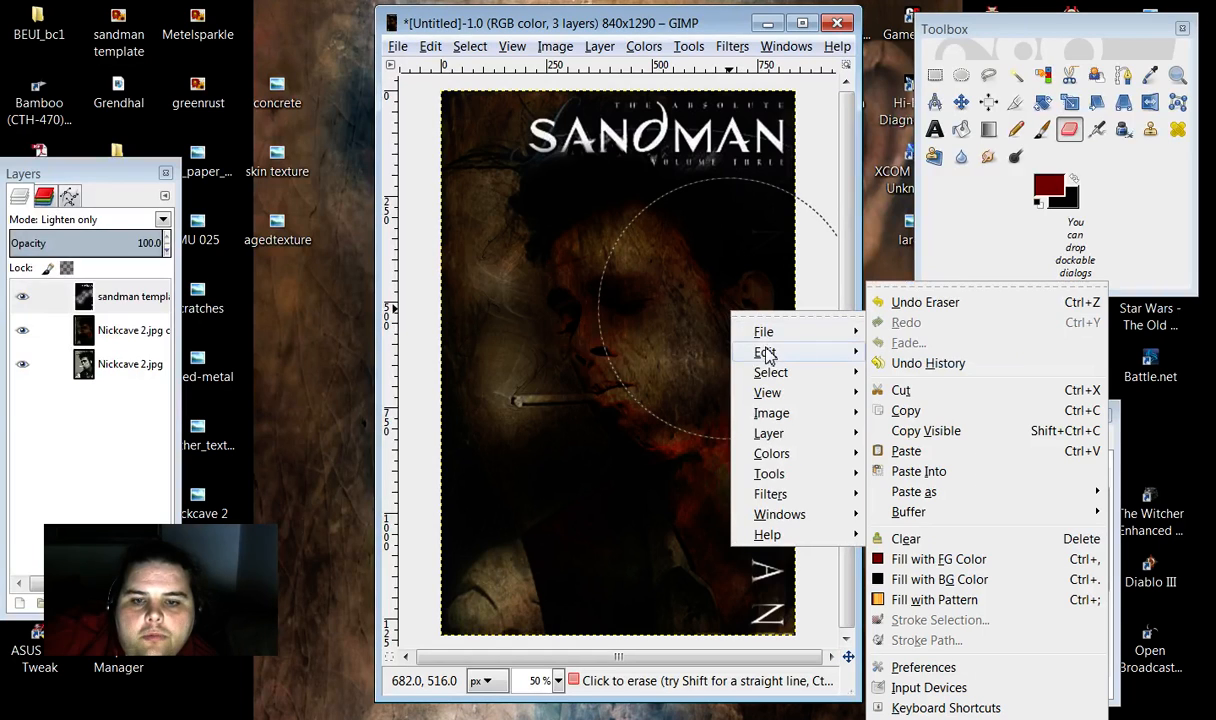
click(906, 303)
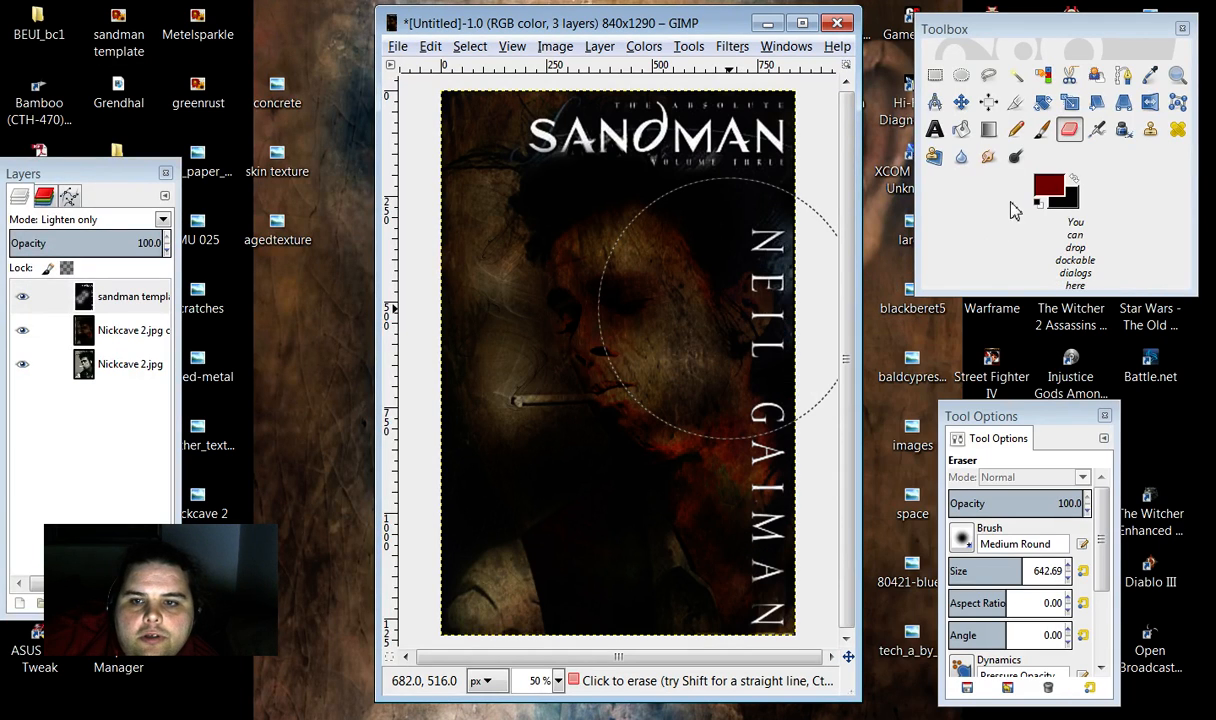
Step: Airbrush dark red around the portrait's cigarette on the sandman template layer with the 642.69 brush, undoing unwanted strokes
click(1098, 131)
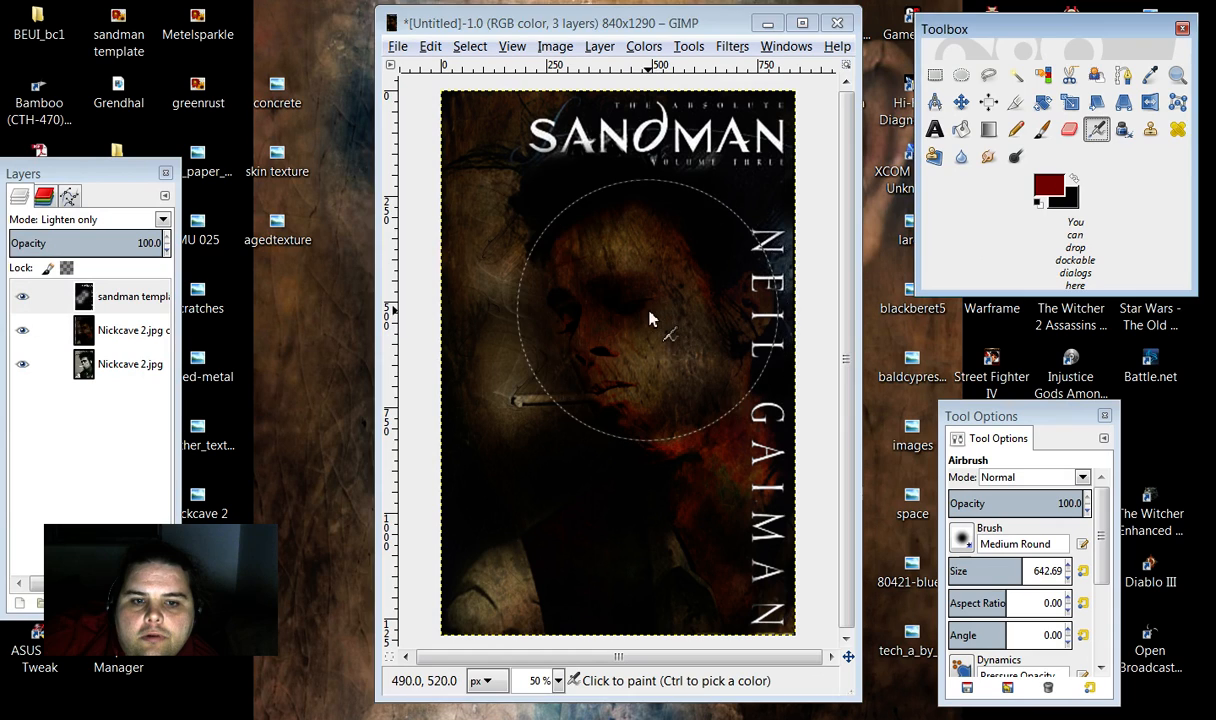
right_click(668, 366)
mouse_move(700, 397)
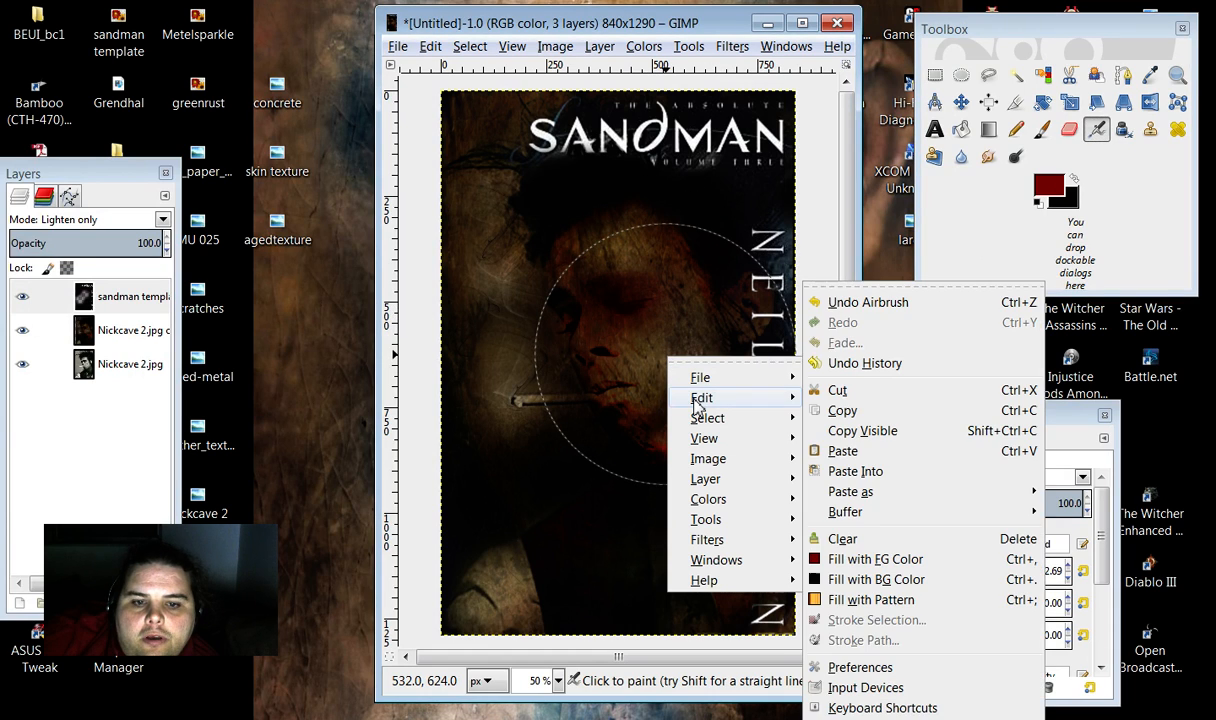
click(895, 313)
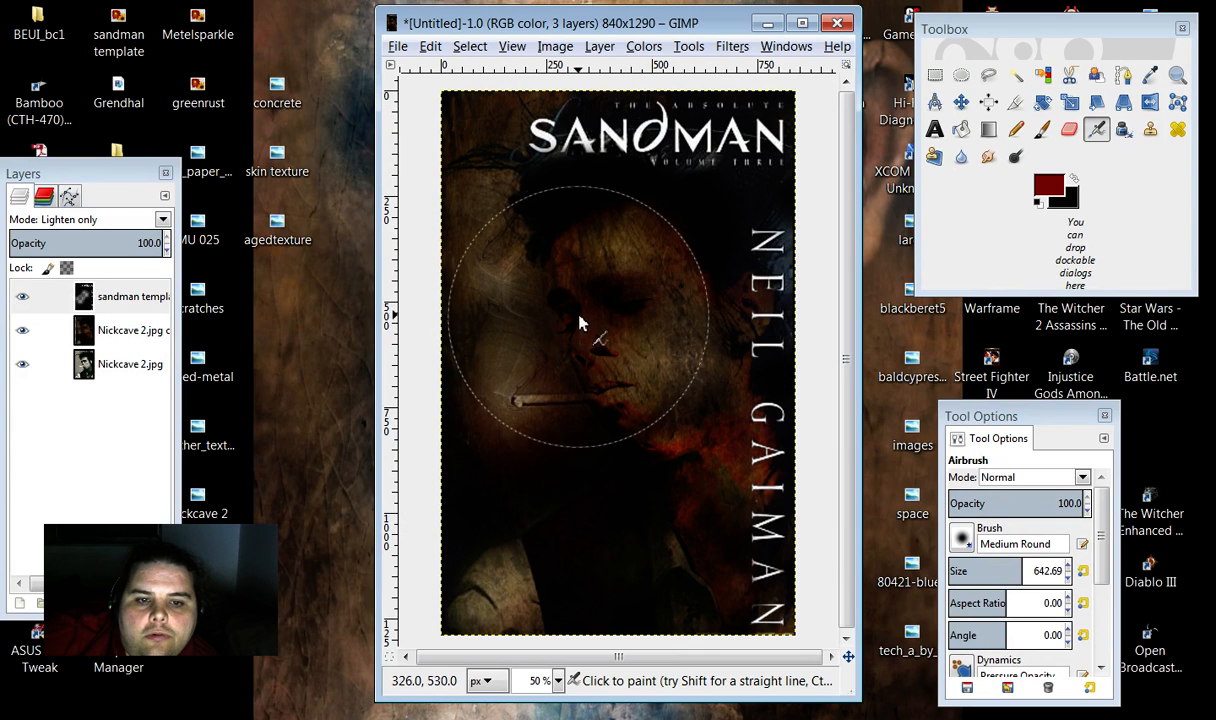
right_click(548, 347)
mouse_move(586, 374)
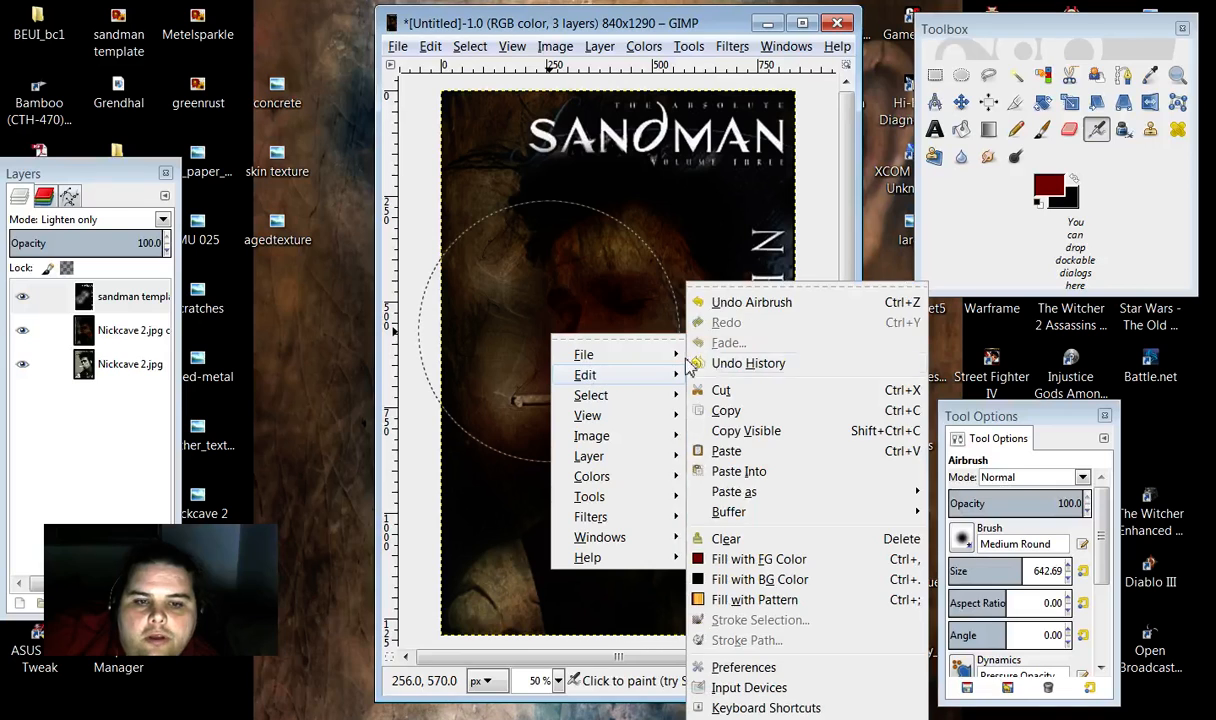
click(755, 310)
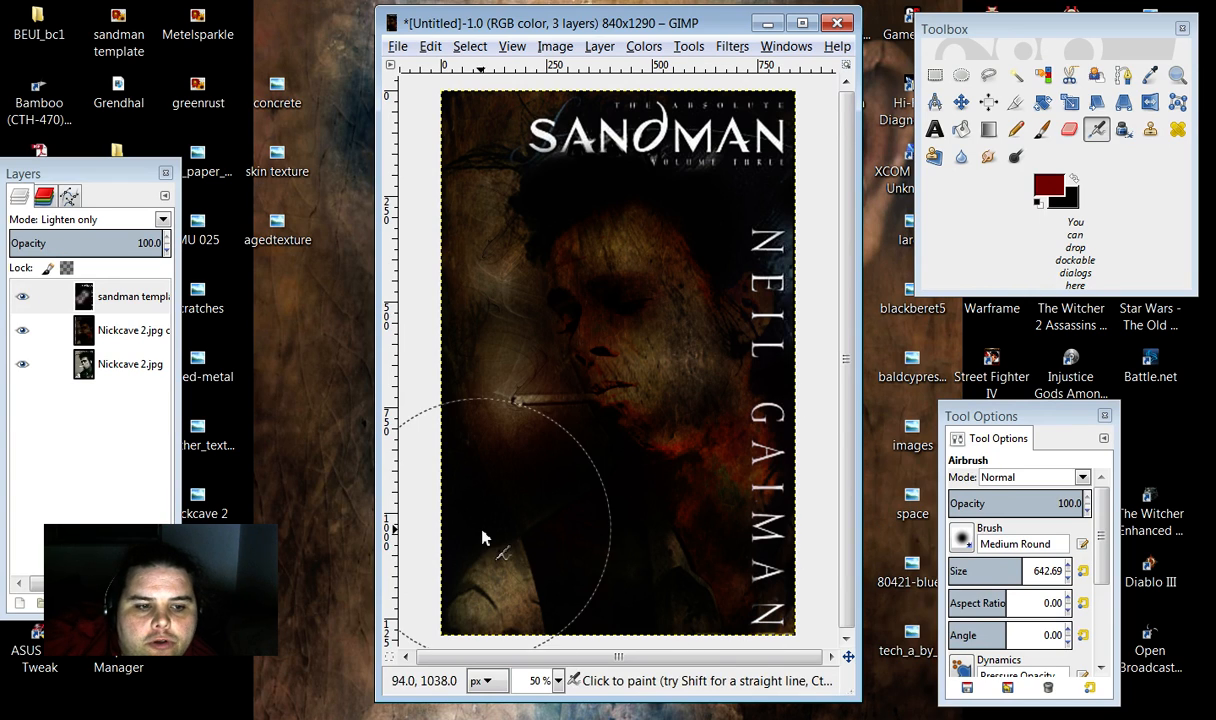
Step: Hide and reshow the sandman template and textured Nickcave 2.jpg copy layers to compare the cover with the original photo
click(22, 330)
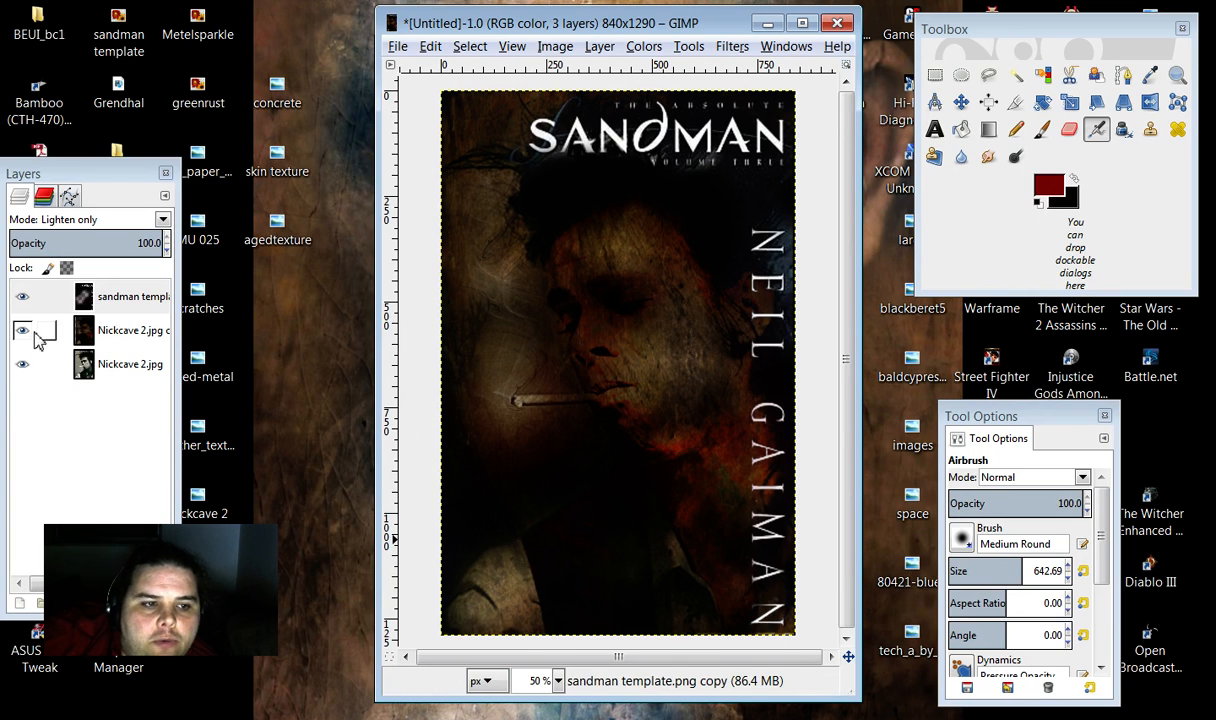
click(22, 297)
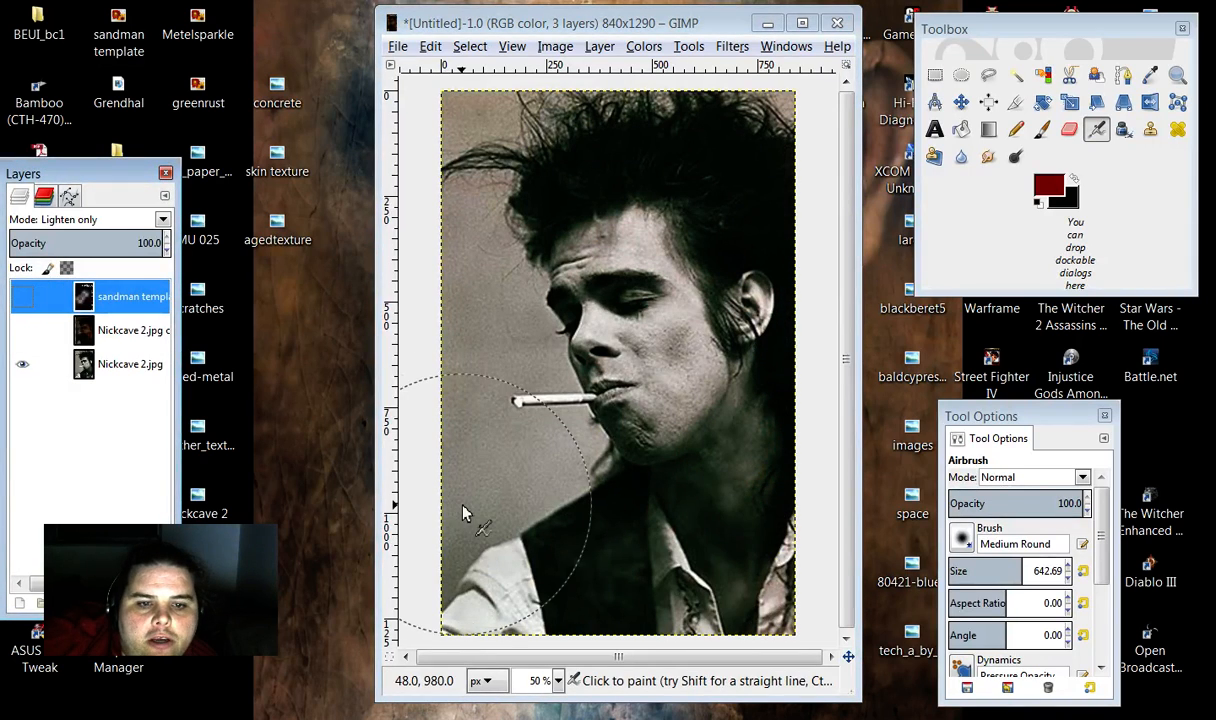
click(20, 332)
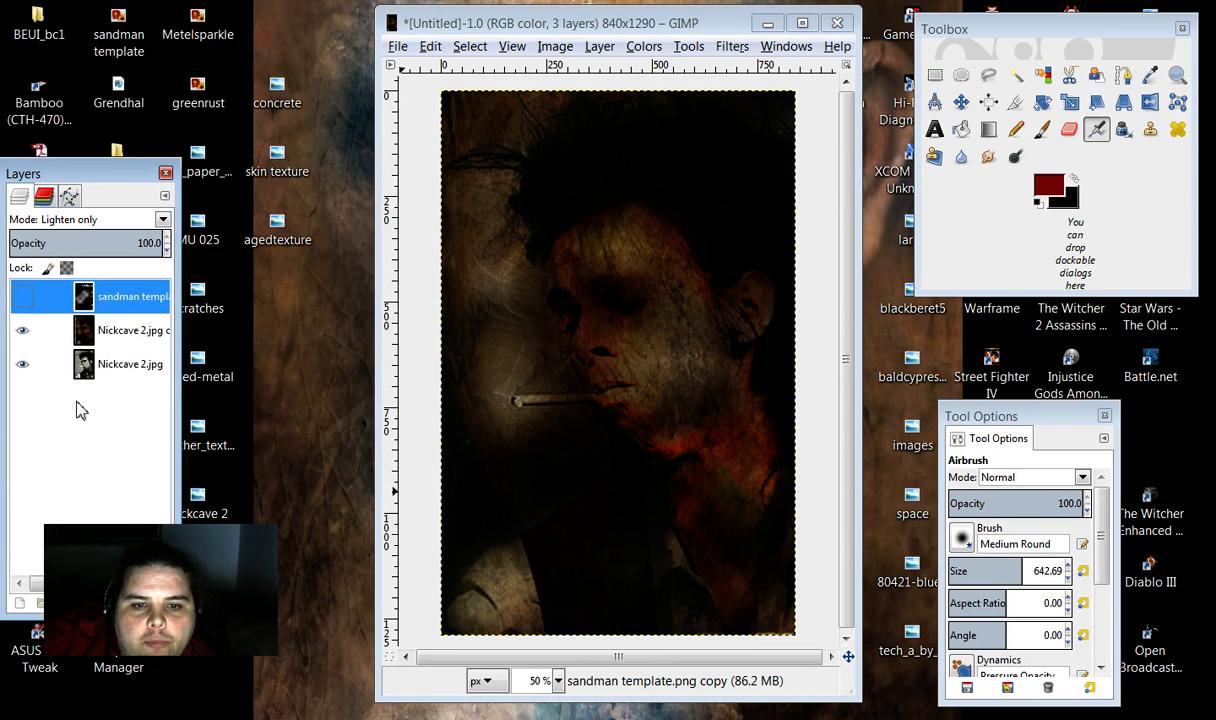
click(22, 297)
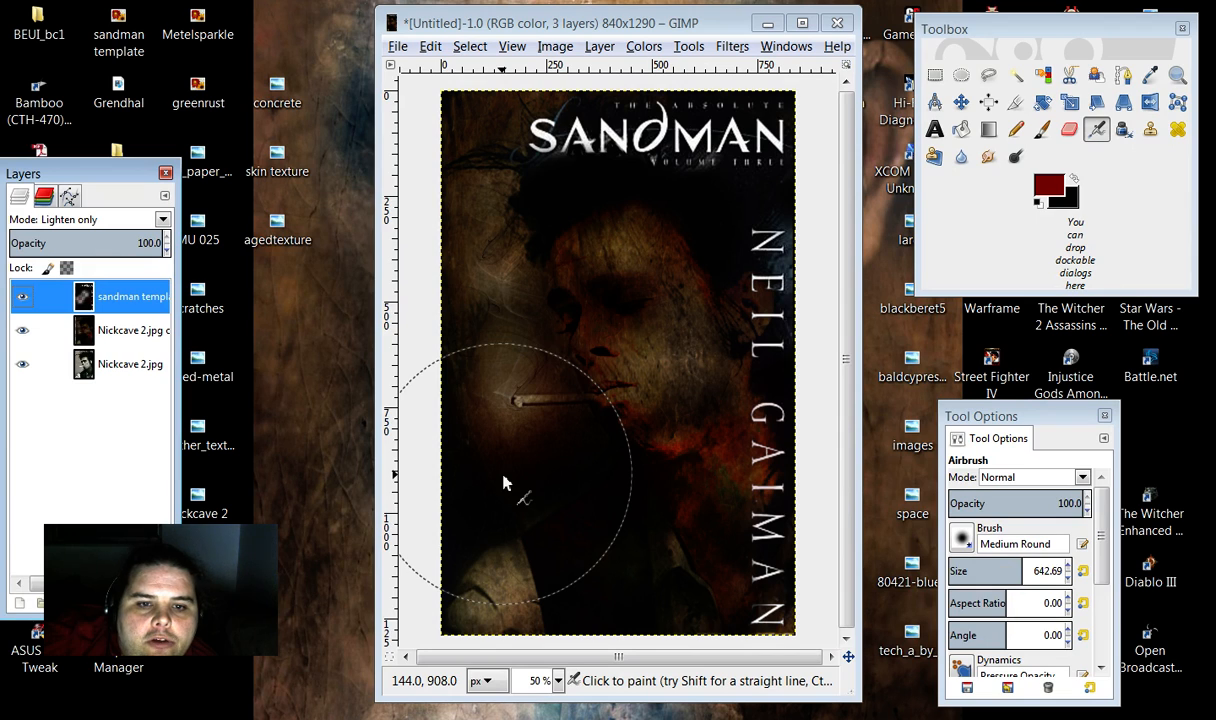
Step: Start exporting the image and choose the Desktop as the destination folder
click(399, 48)
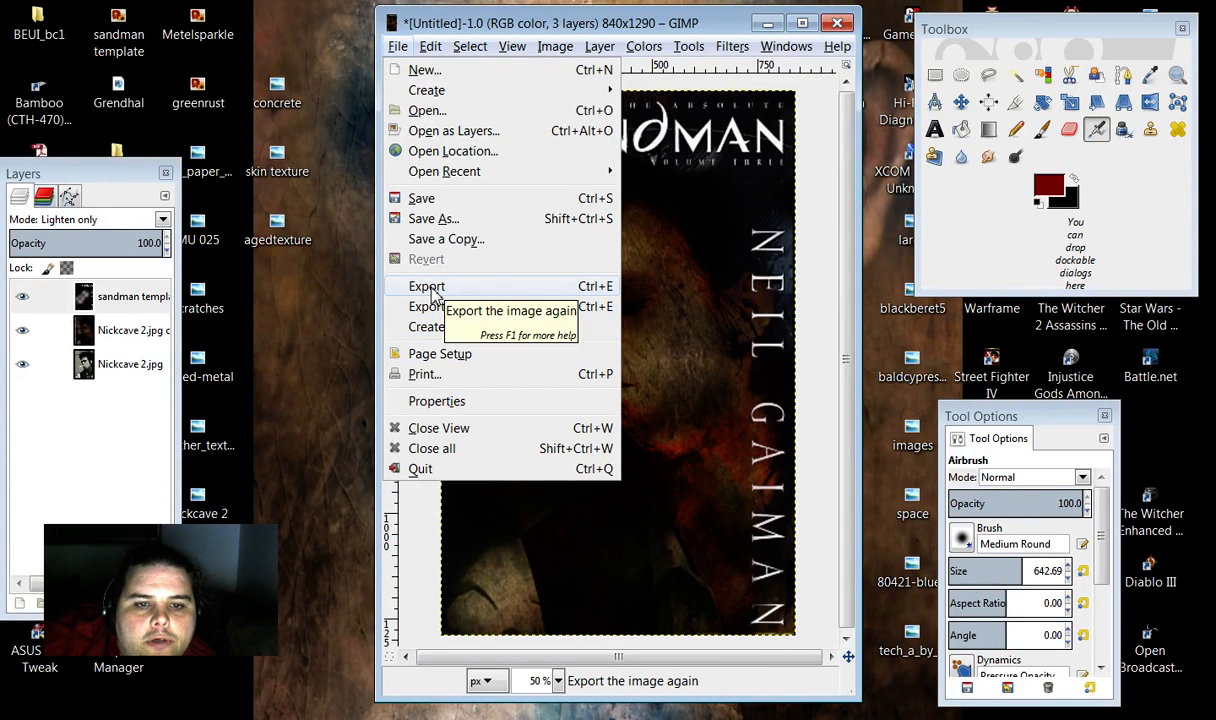
click(430, 306)
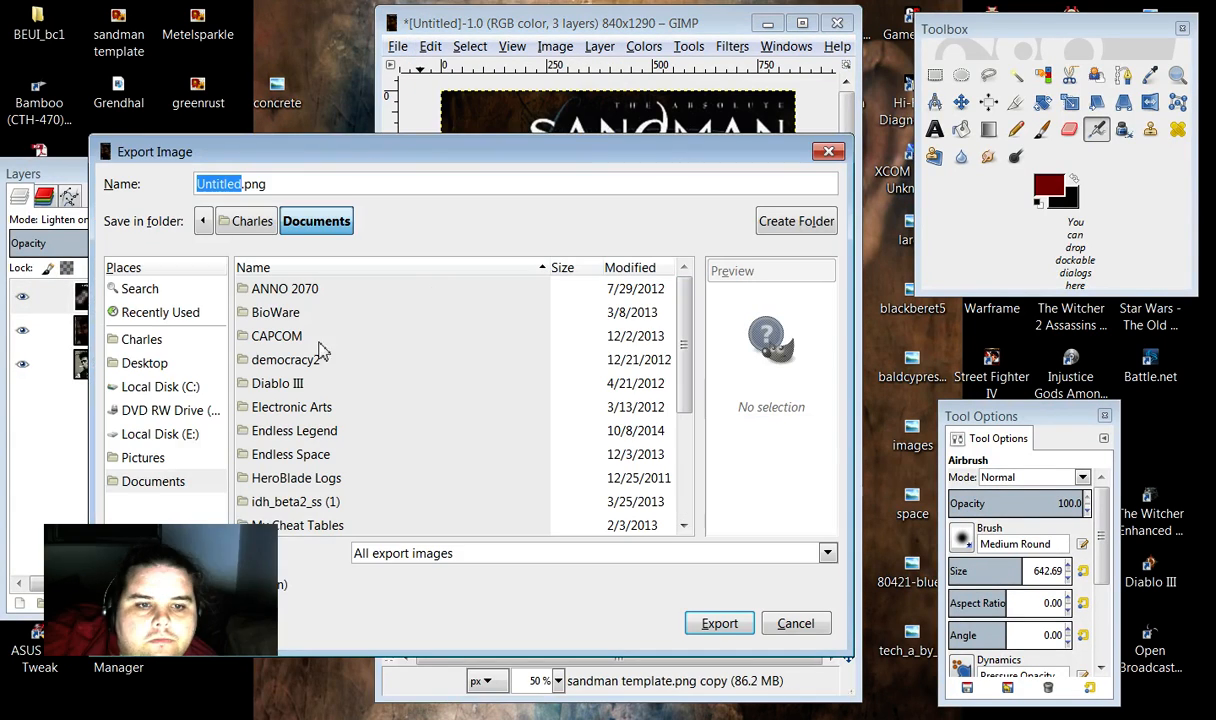
click(155, 362)
Step: Name the export file sandmanrecoeding.png and export the image
click(241, 183)
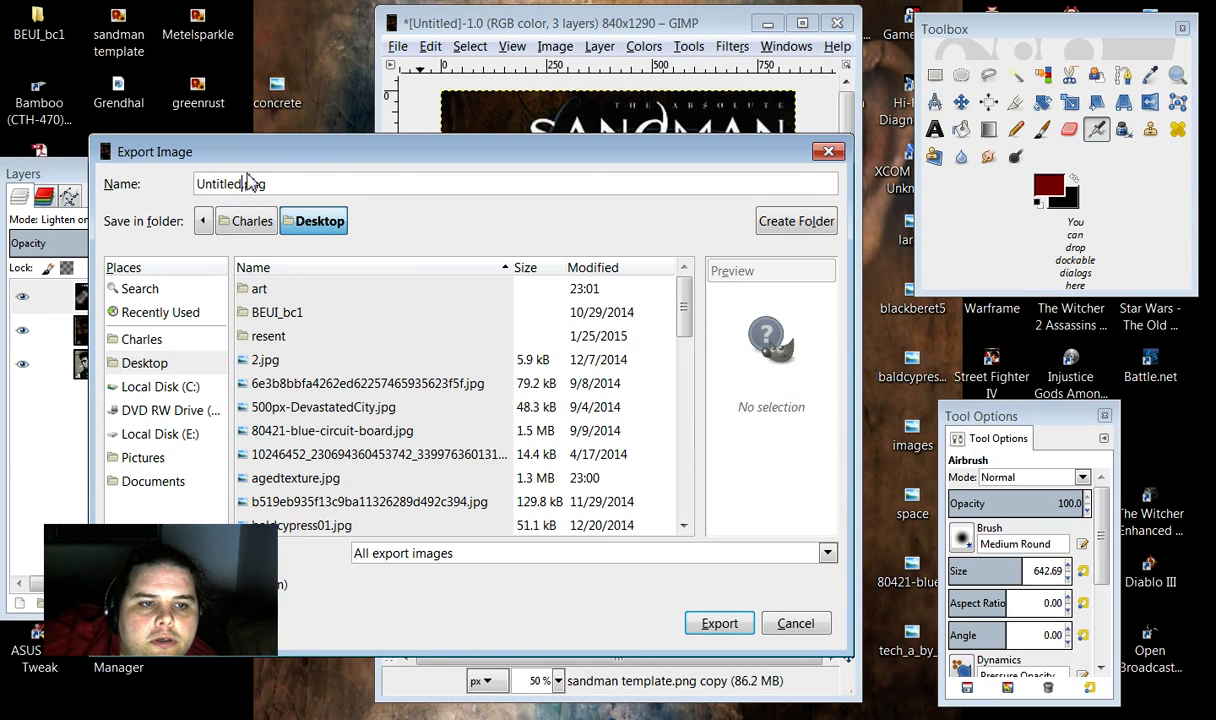
key(BackSpace)
key(BackSpace)
key(BackSpace)
key(BackSpace)
key(BackSpace)
key(BackSpace)
key(BackSpace)
key(BackSpace)
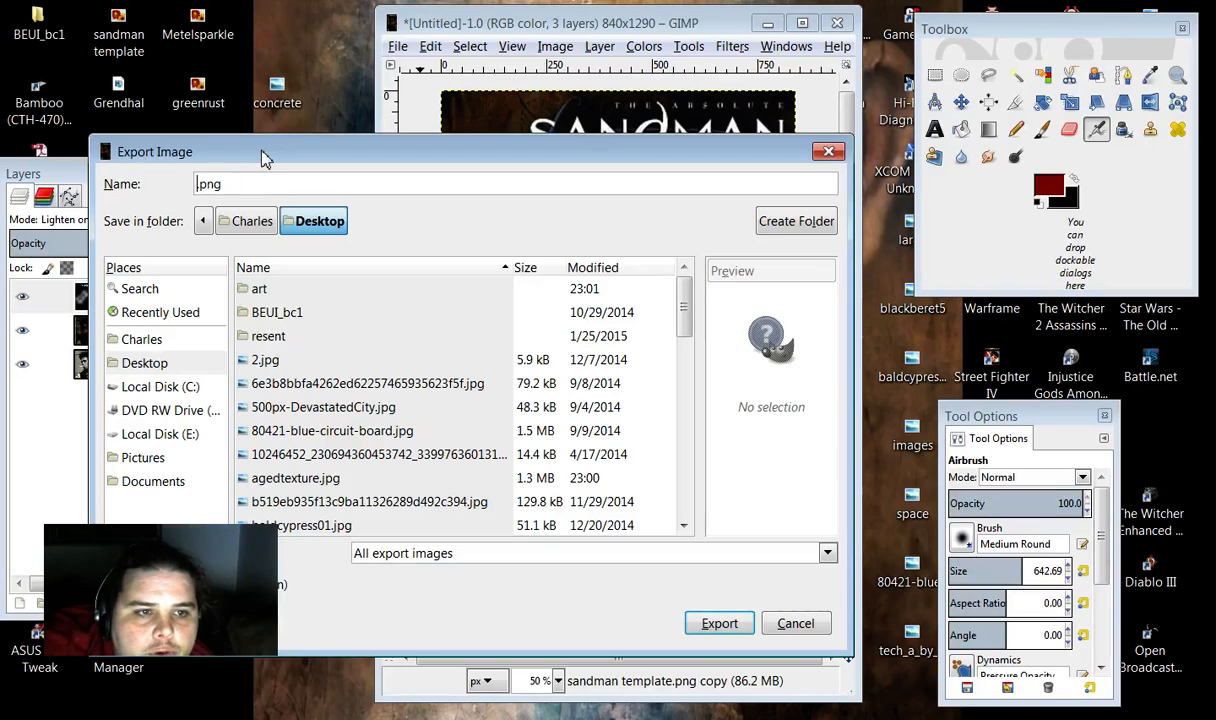
text(sand)
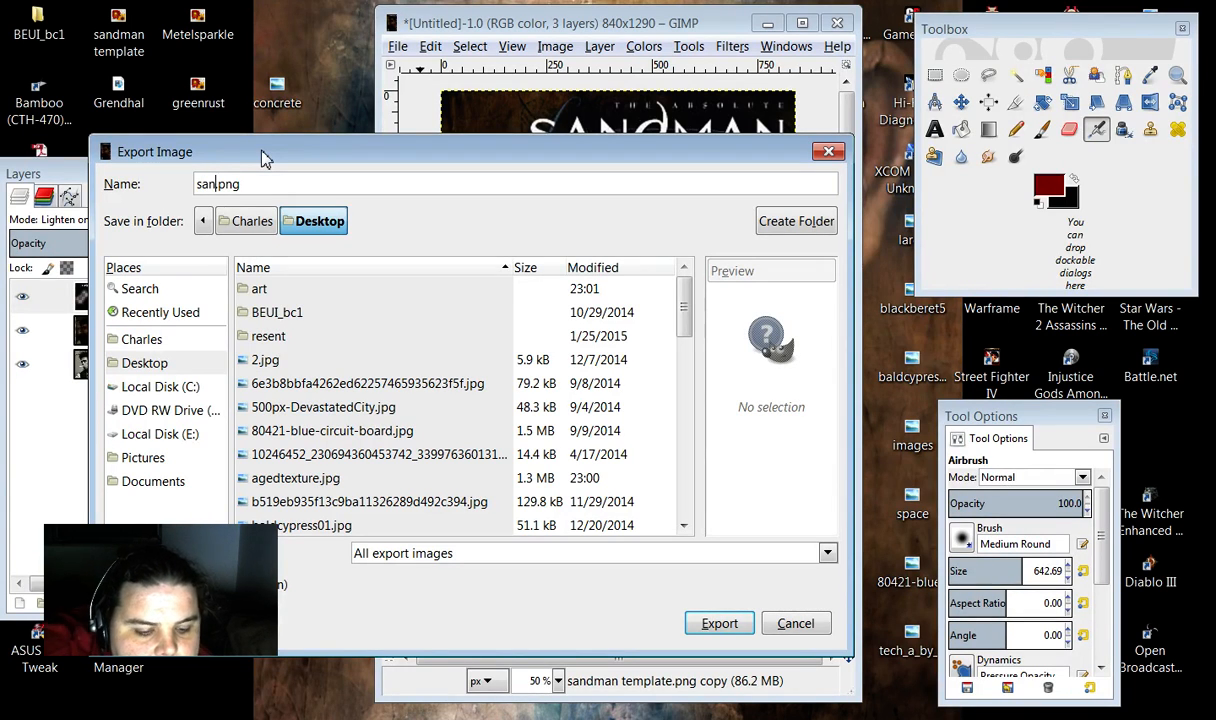
text(manre)
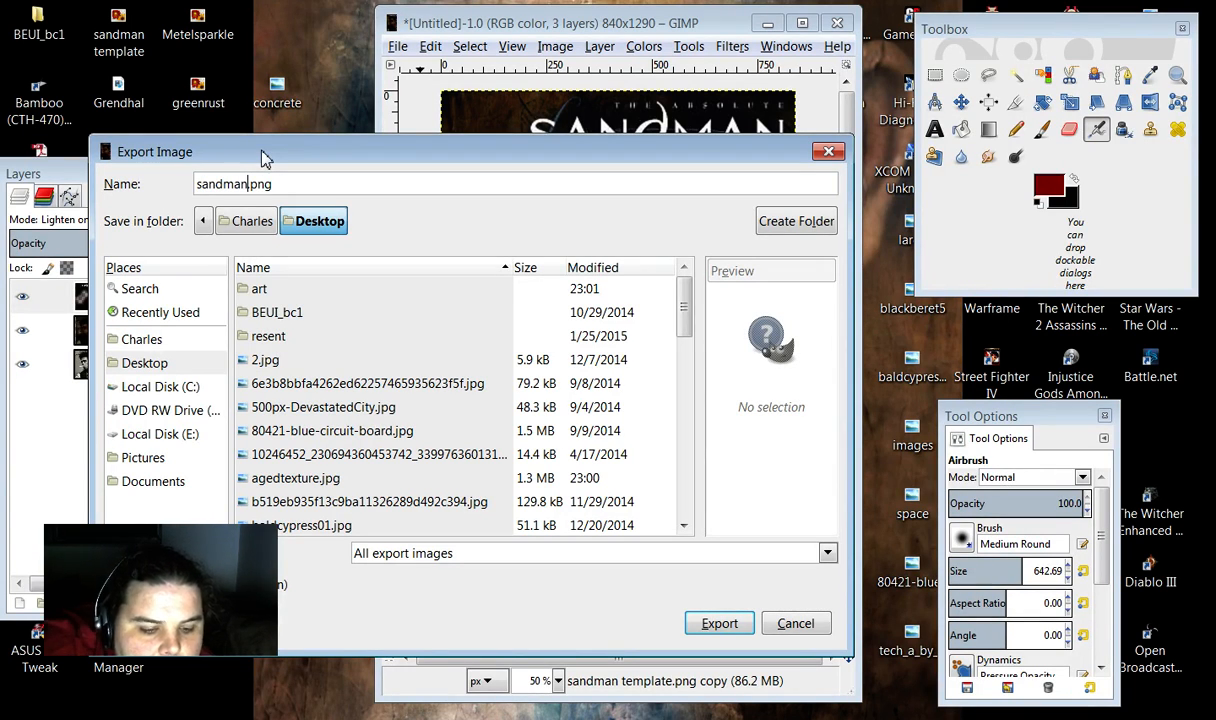
text(coed)
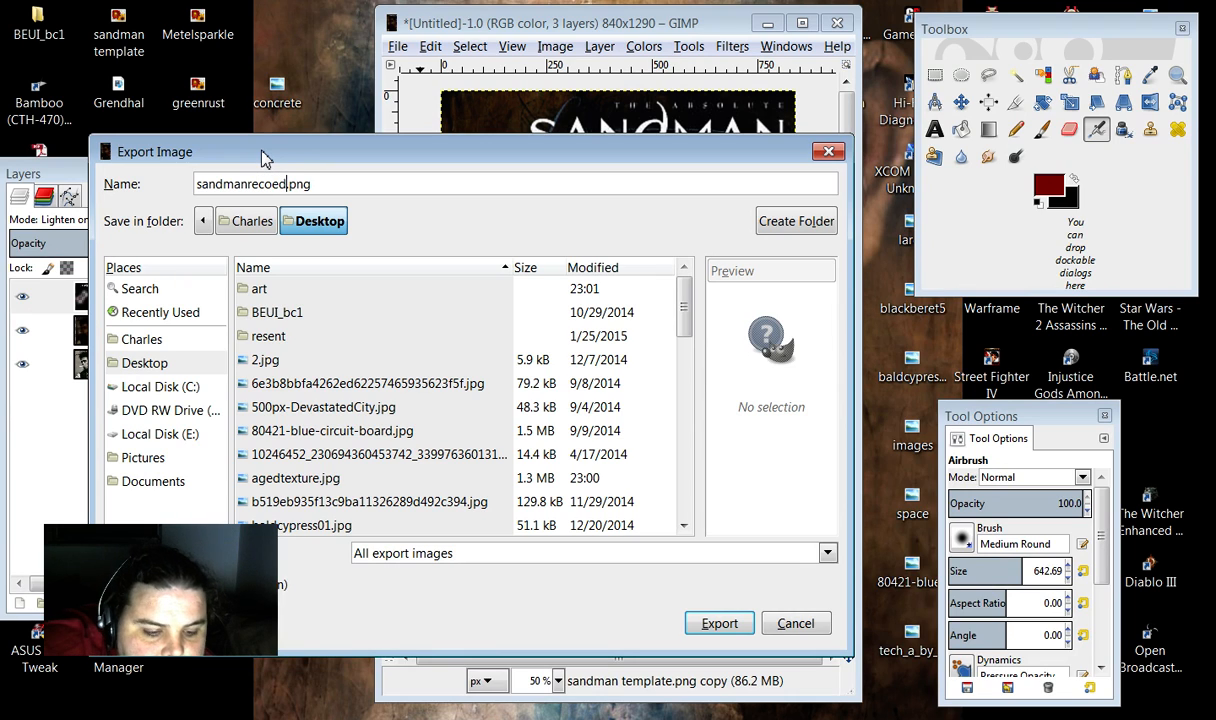
text(ing)
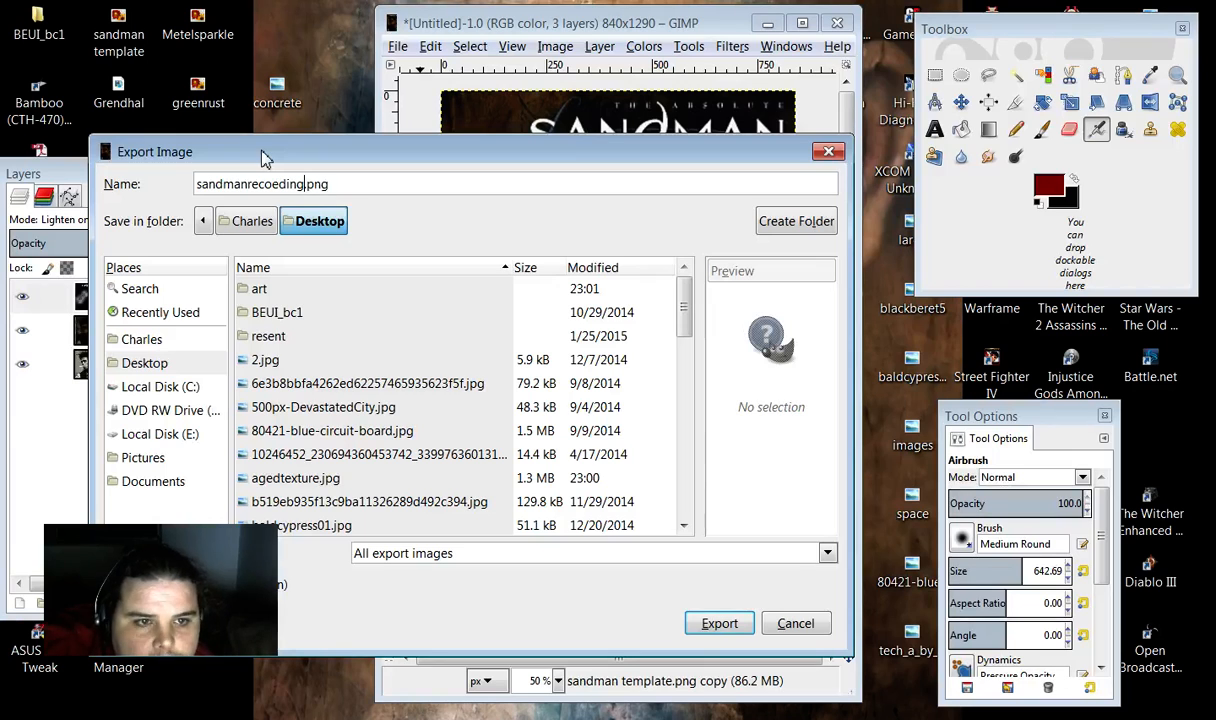
click(718, 622)
click(627, 550)
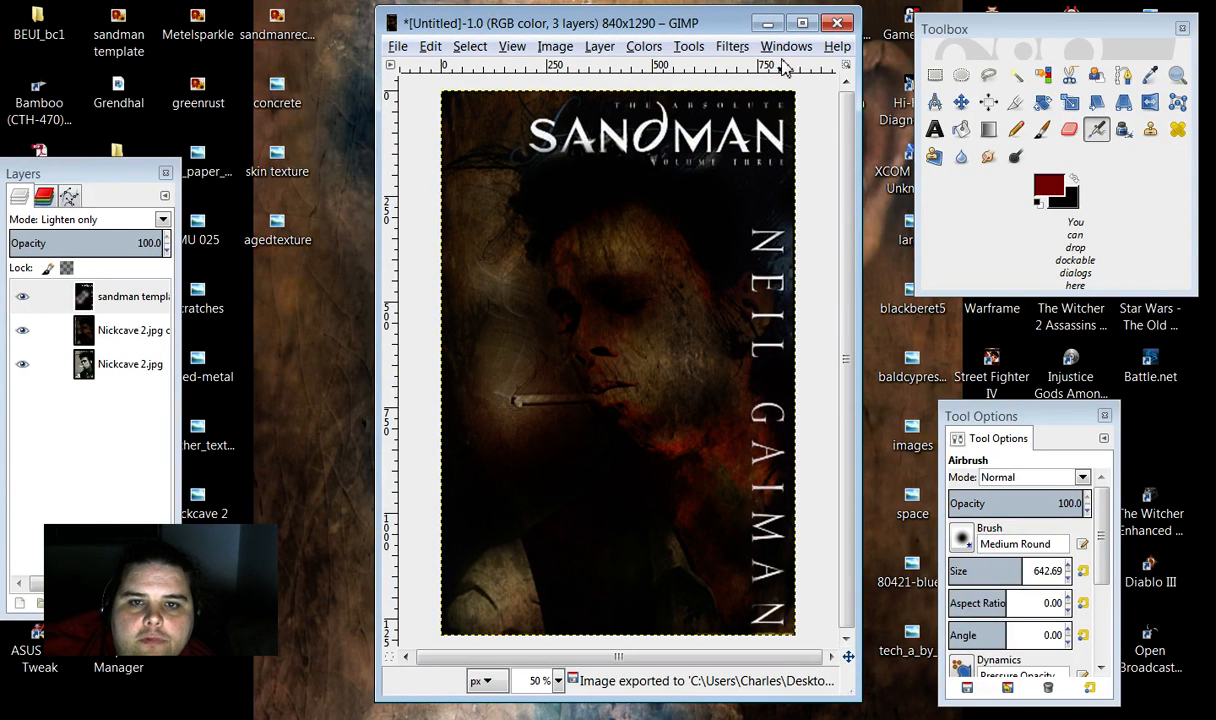
Step: Minimize the image window and preview the exported sandmanrecoeding file from the desktop in Windows Photo Viewer
click(767, 24)
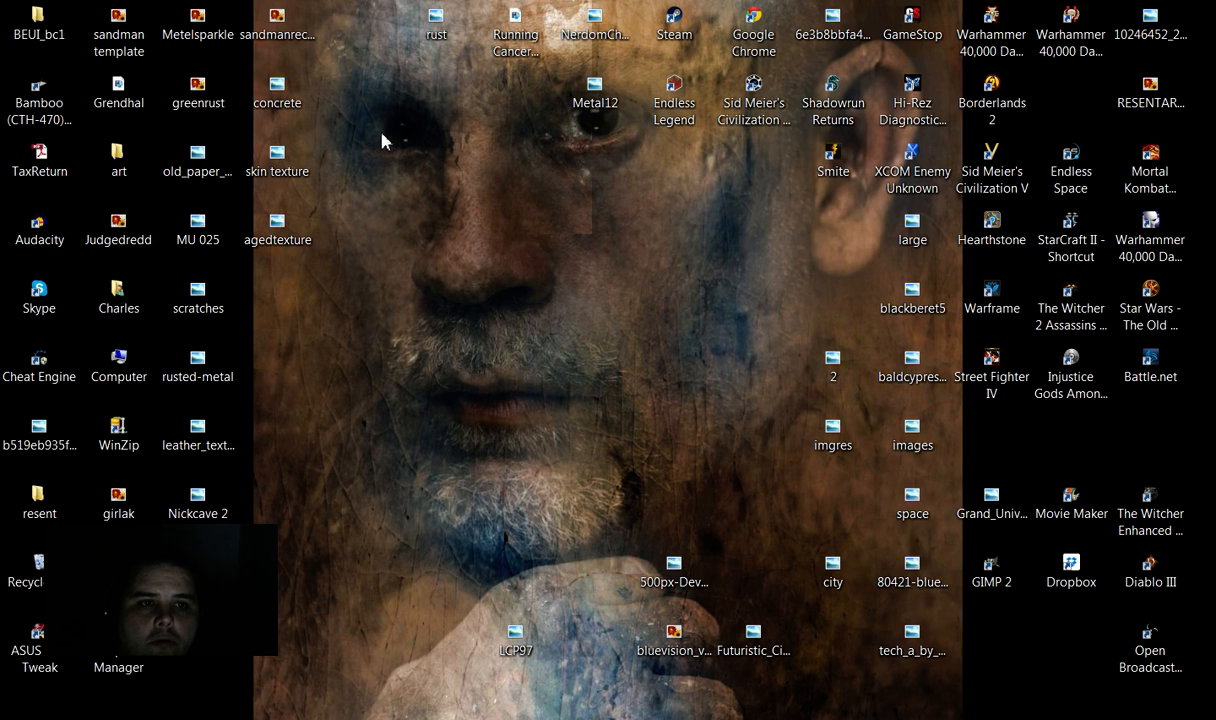
click(267, 34)
right_click(268, 36)
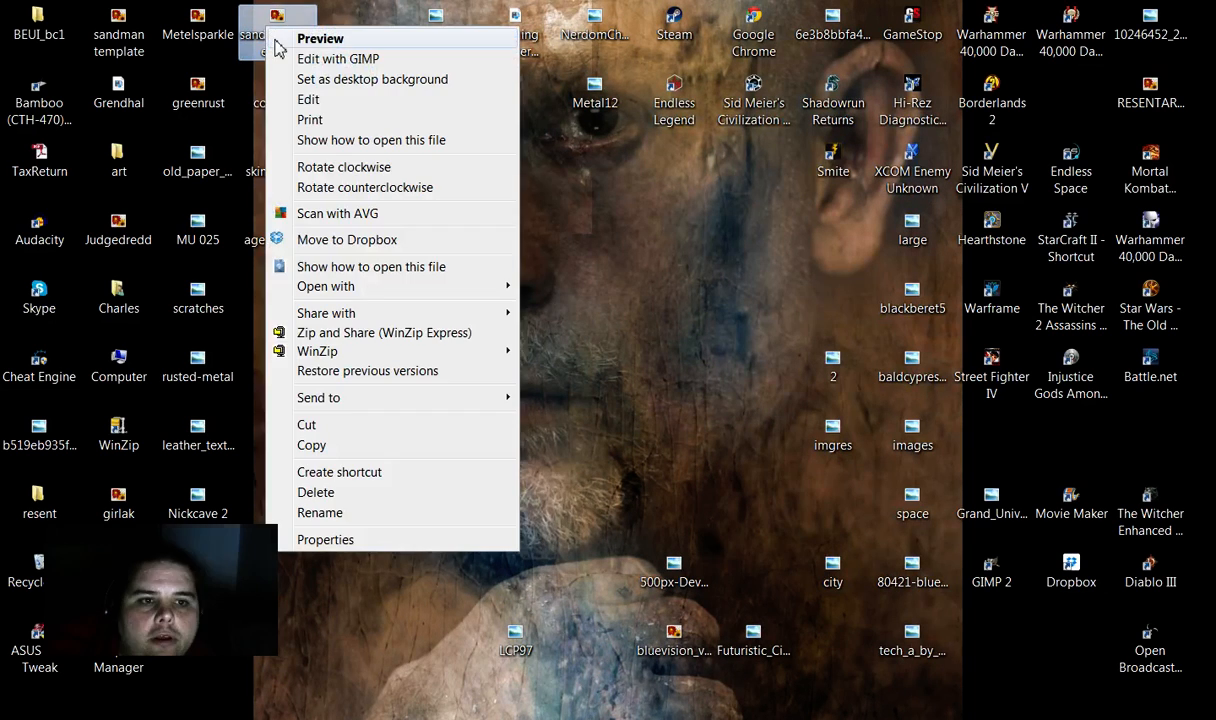
click(318, 40)
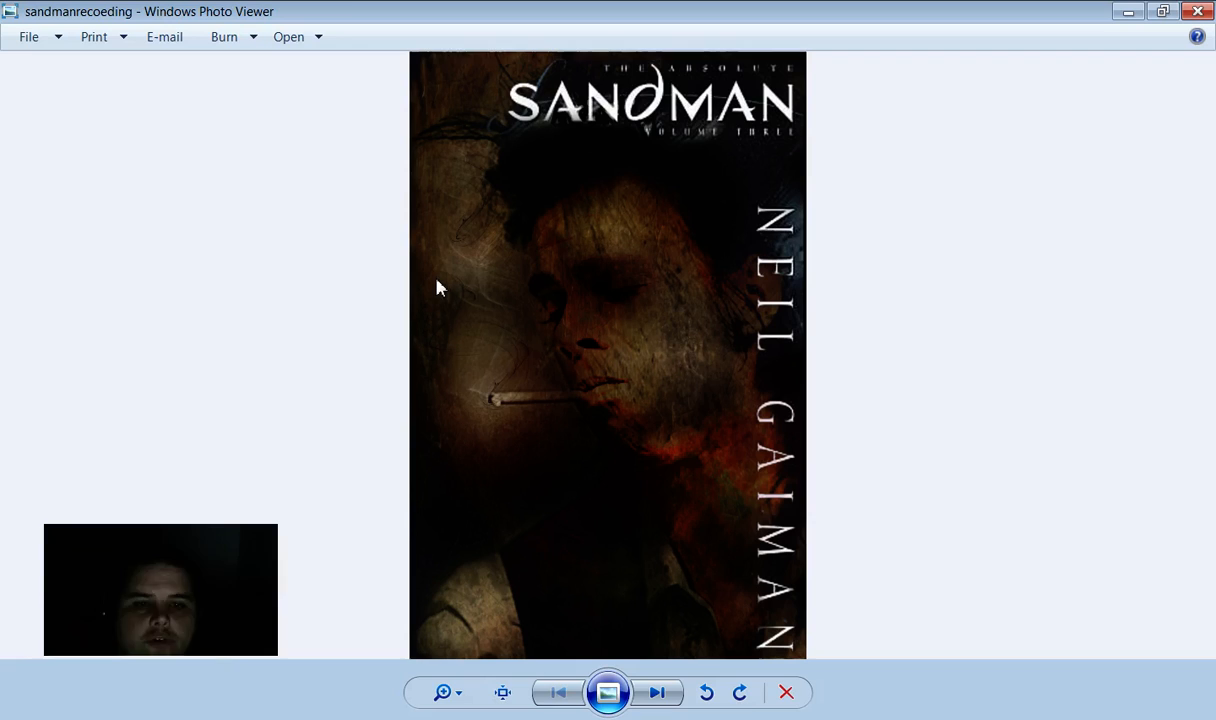